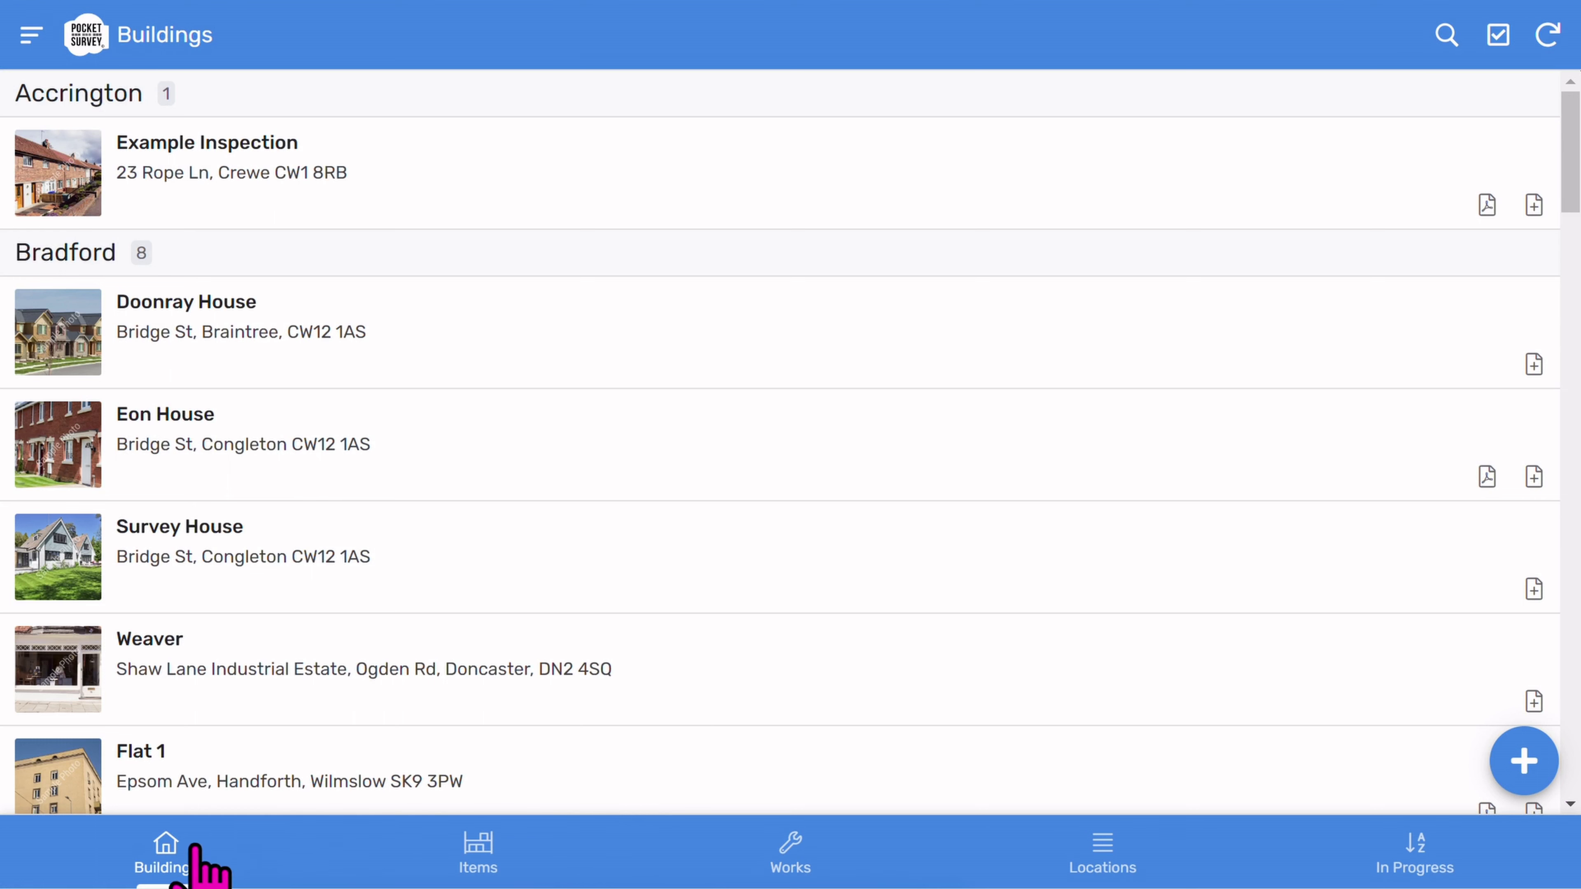
Reload the Buildings list with the existing surveys, grouped under Accrington and Braintree.
left_click(163, 854)
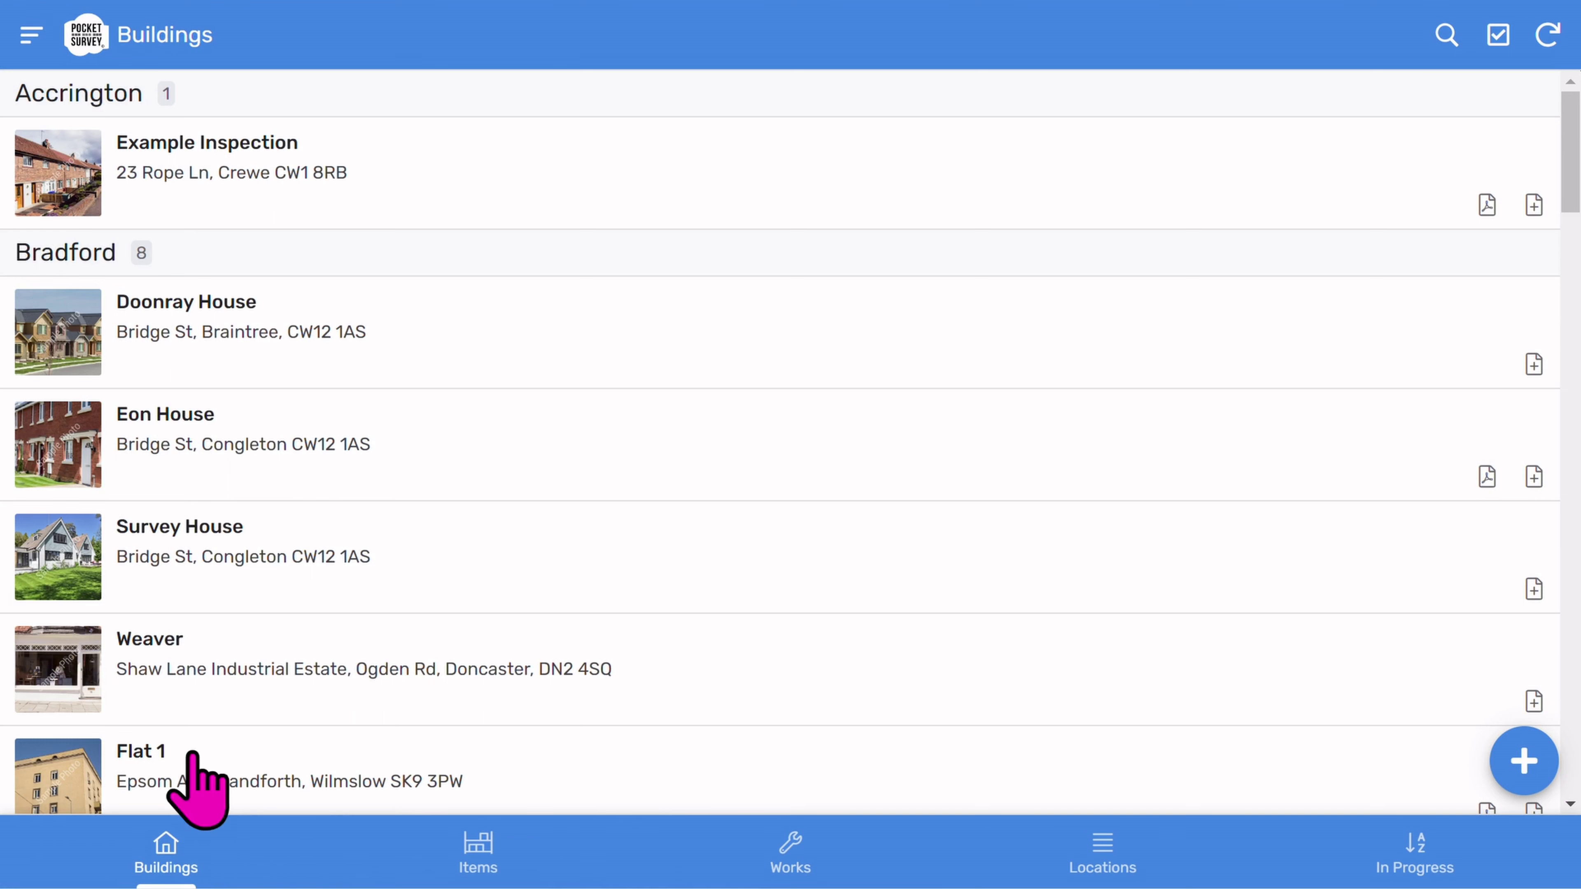
scroll(301, 498, "down", 5)
scroll(287, 482, "up", 5)
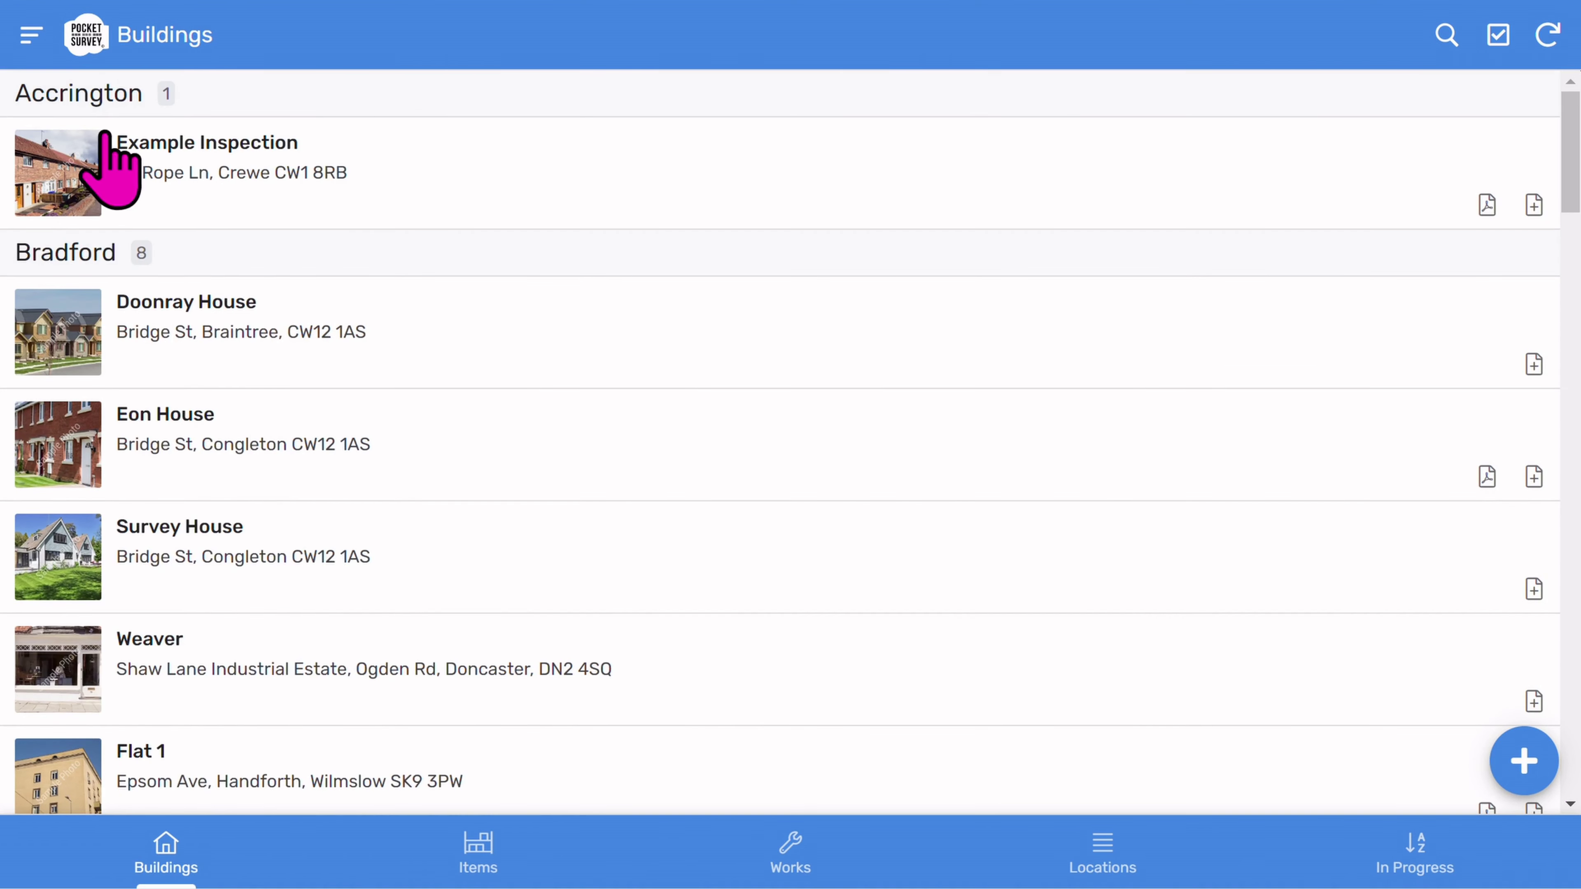
left_click(30, 34)
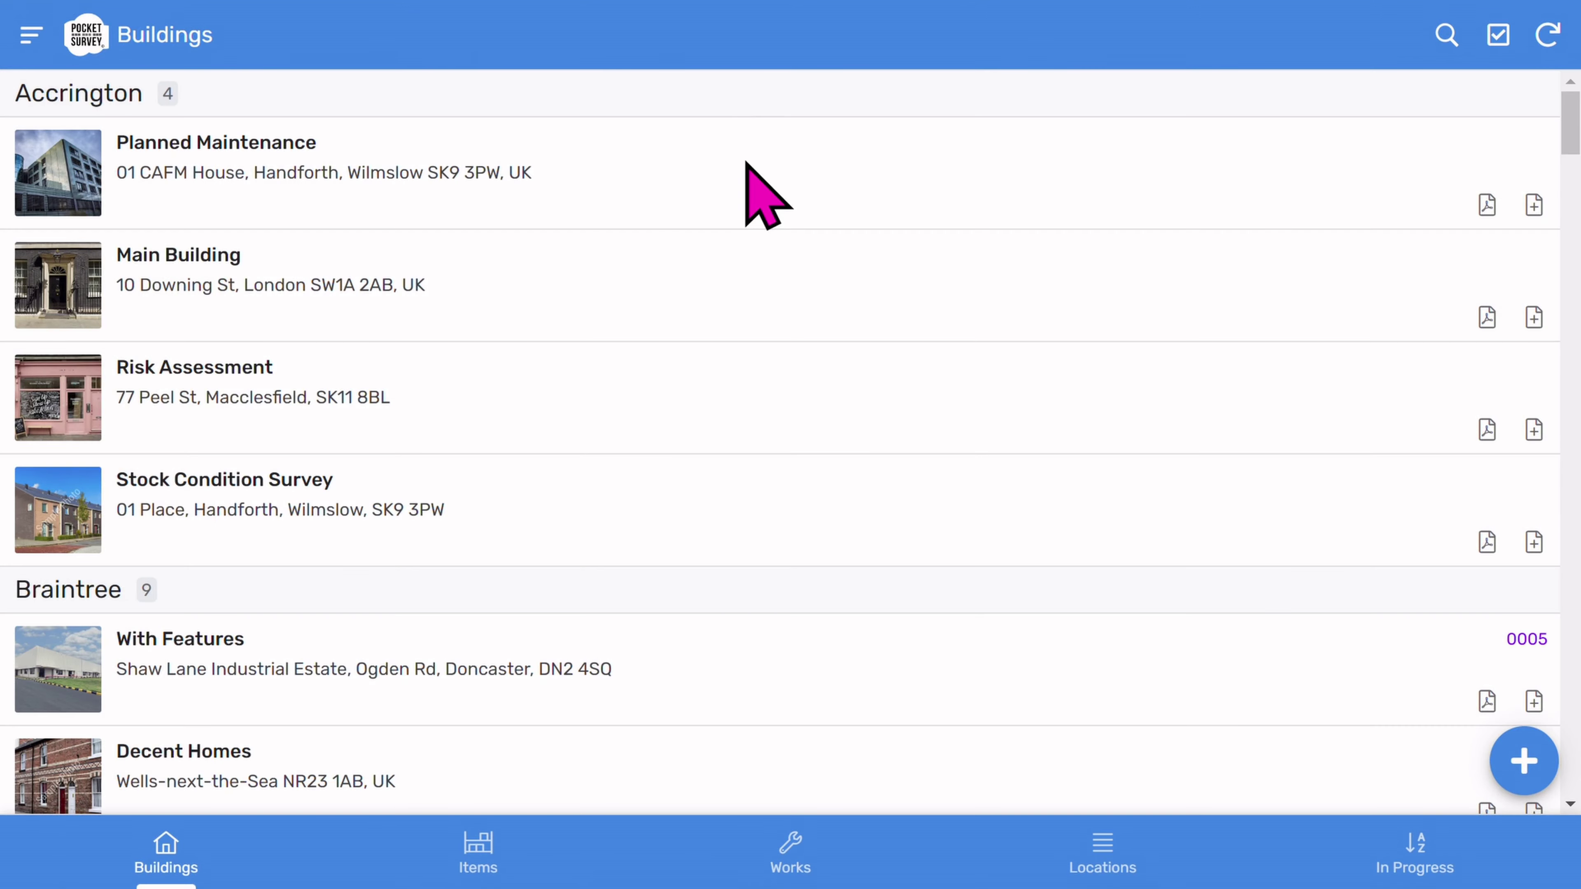
Open Planned Maintenance and review its Pending status, inspection details, seven items and two images.
left_click(747, 164)
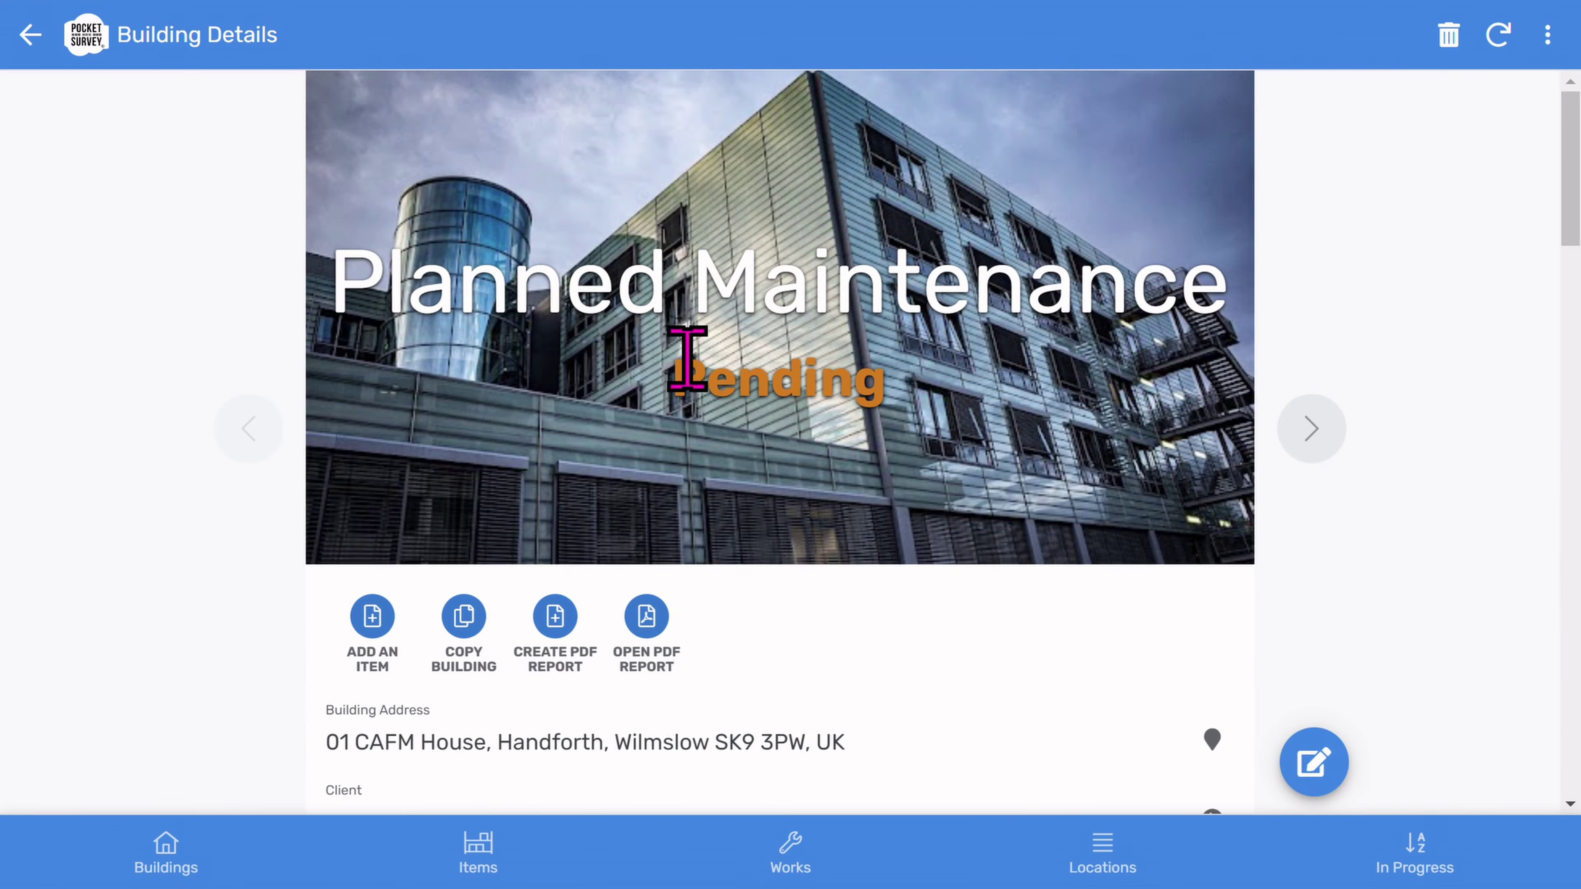
scroll(629, 489, "down", 4)
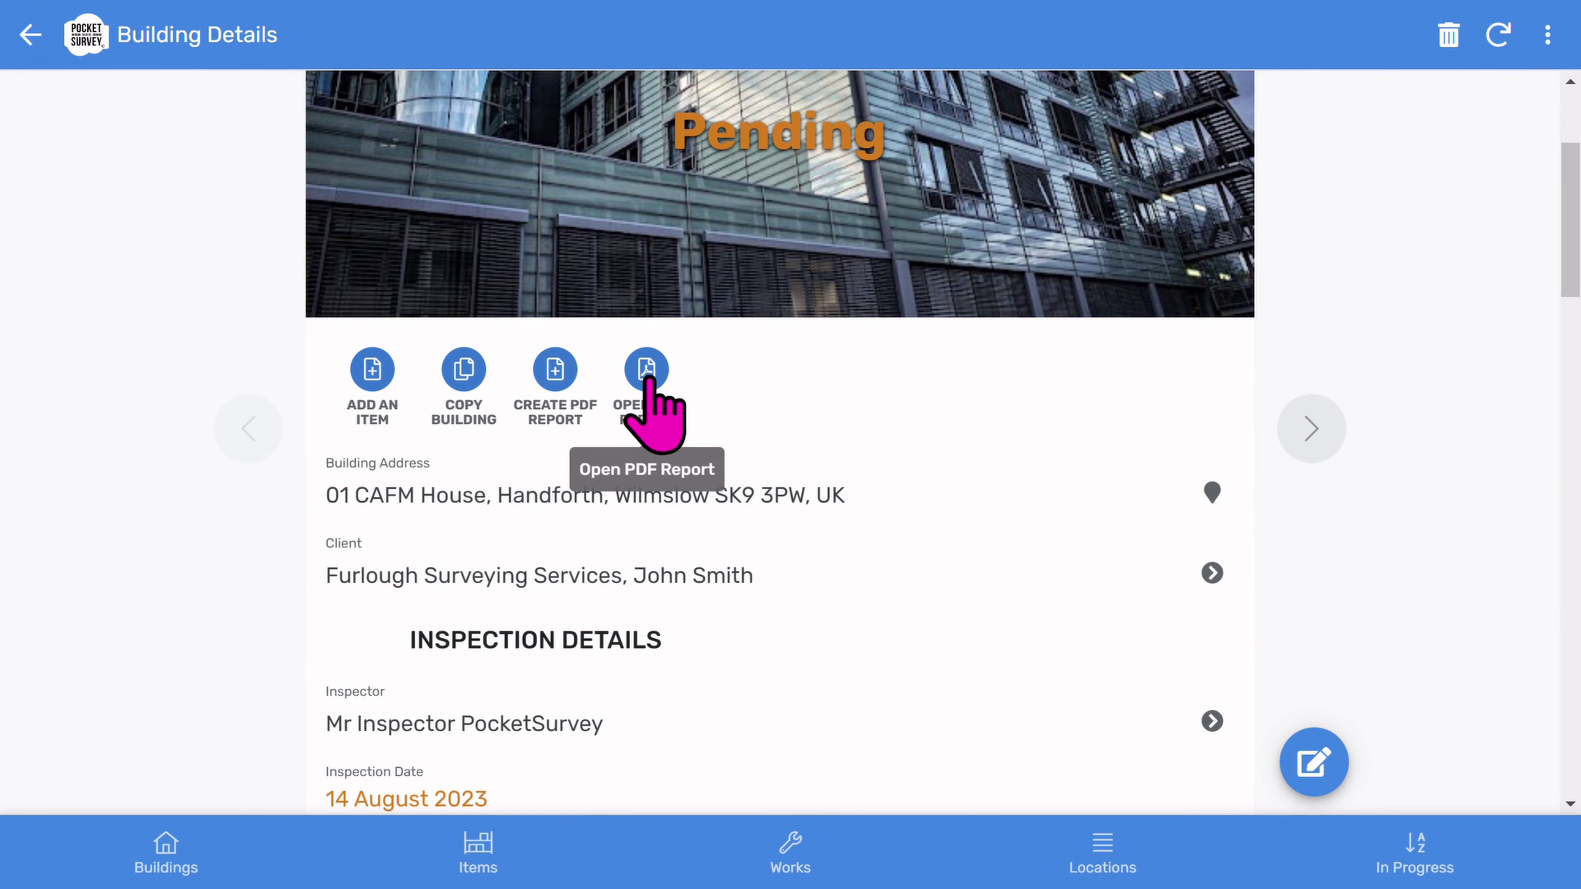
scroll(946, 417, "down", 4)
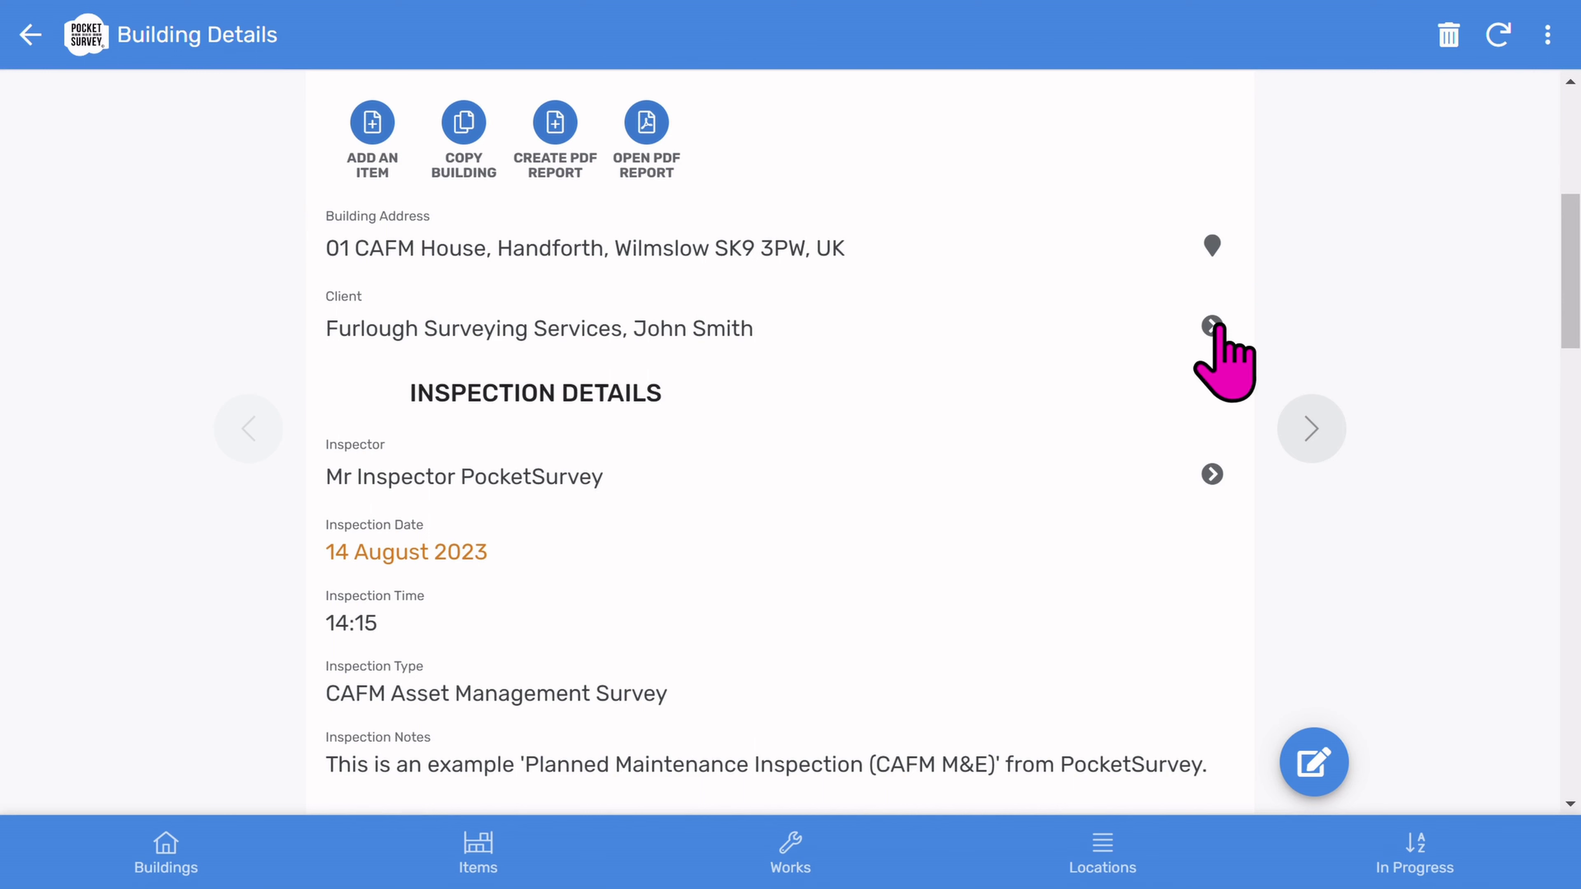
scroll(999, 324, "down", 2)
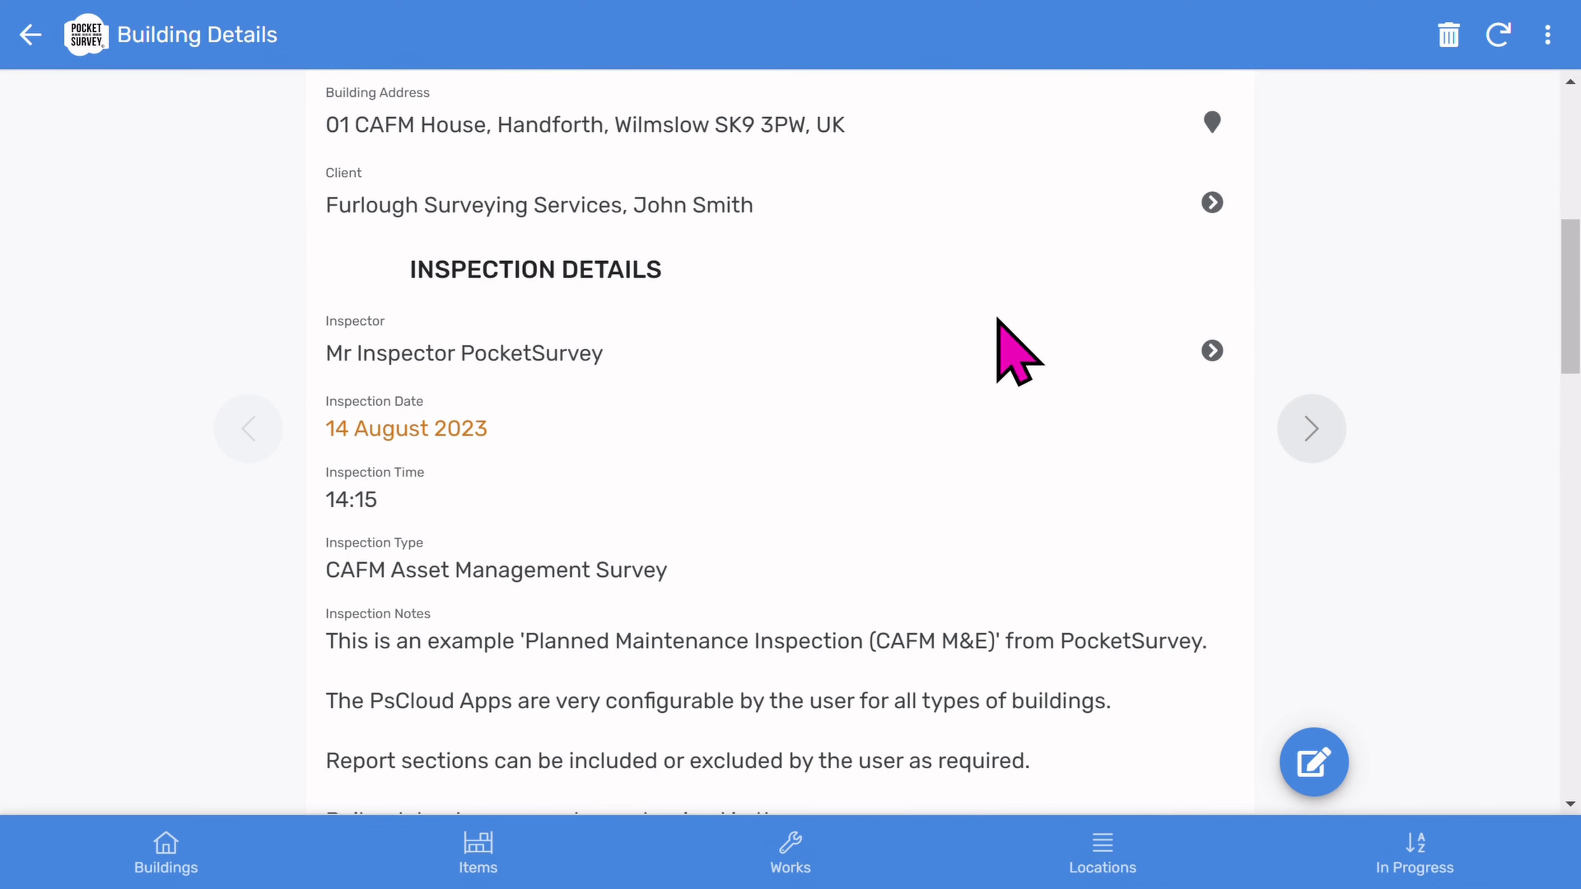
scroll(1004, 327, "down", 2)
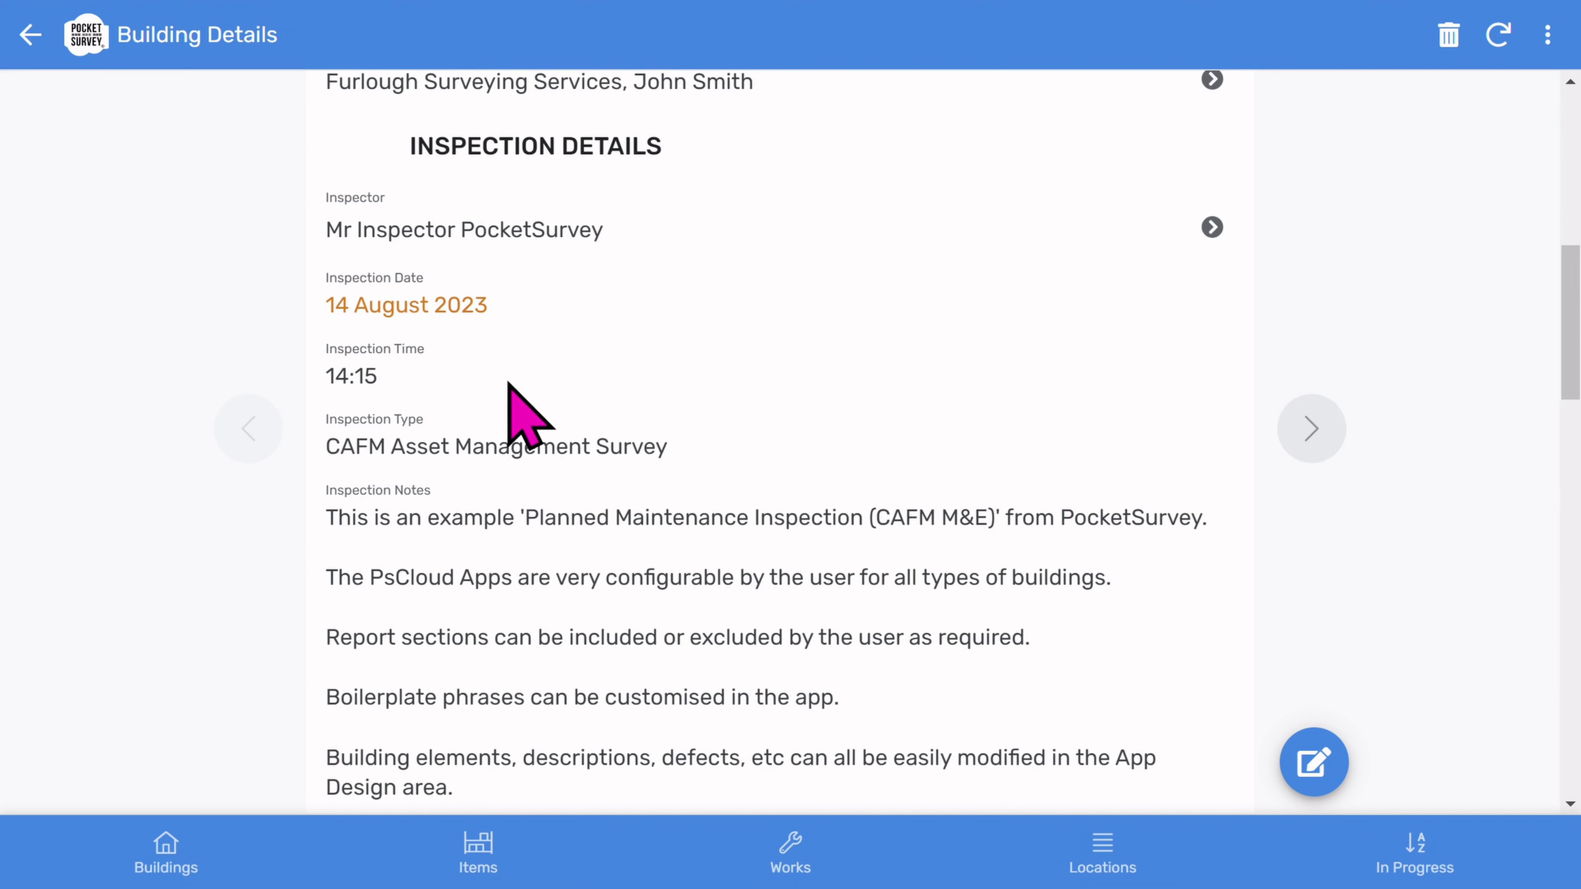
scroll(691, 450, "down", 2)
scroll(693, 450, "down", 2)
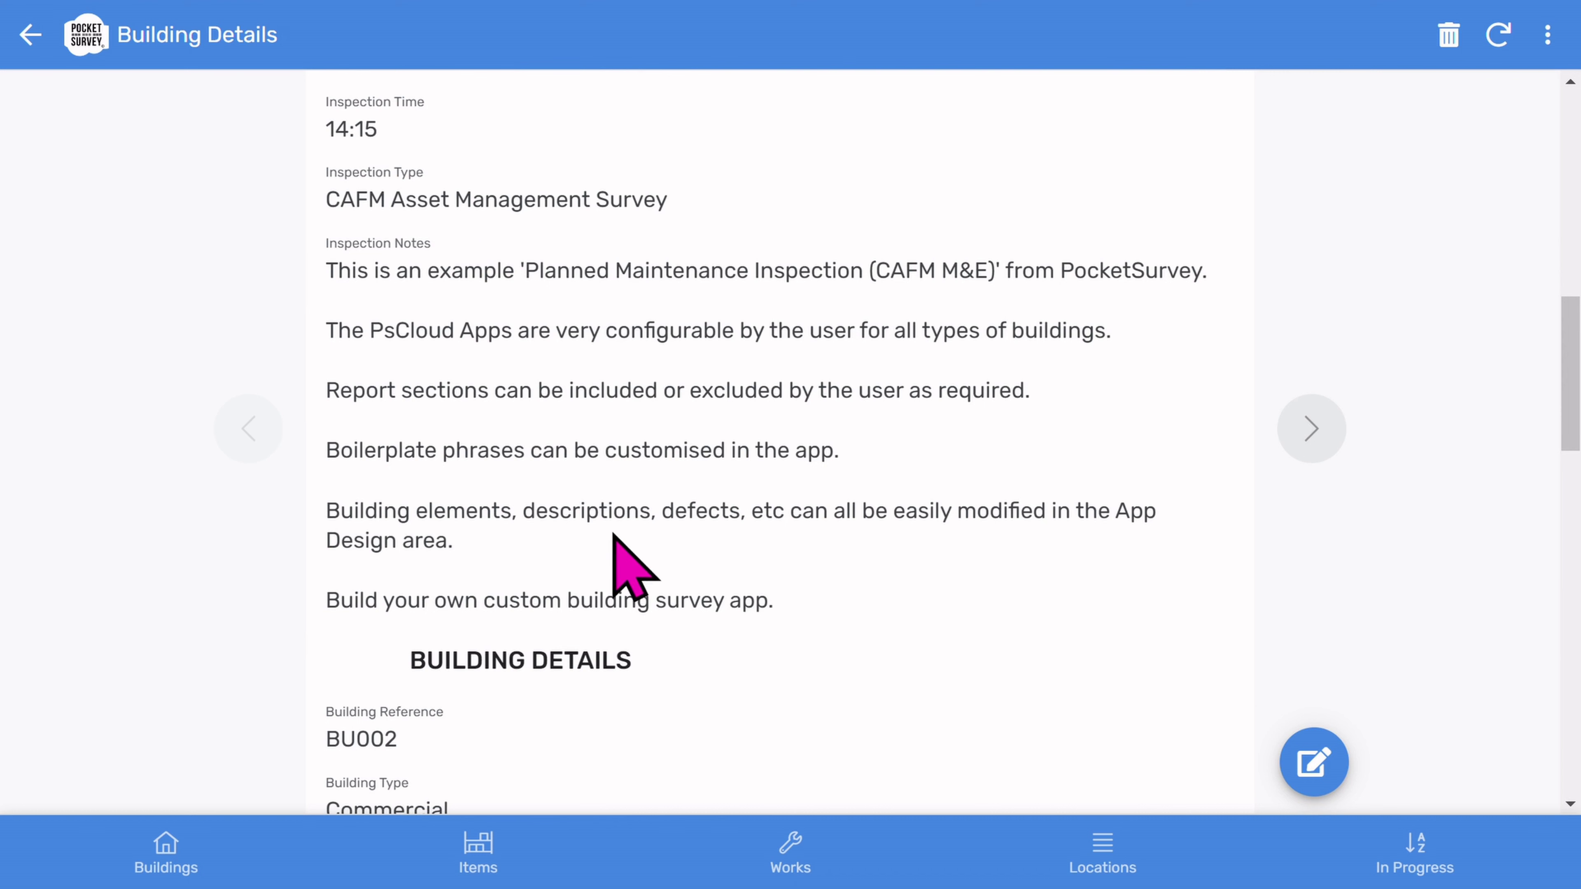
scroll(647, 548, "down", 8)
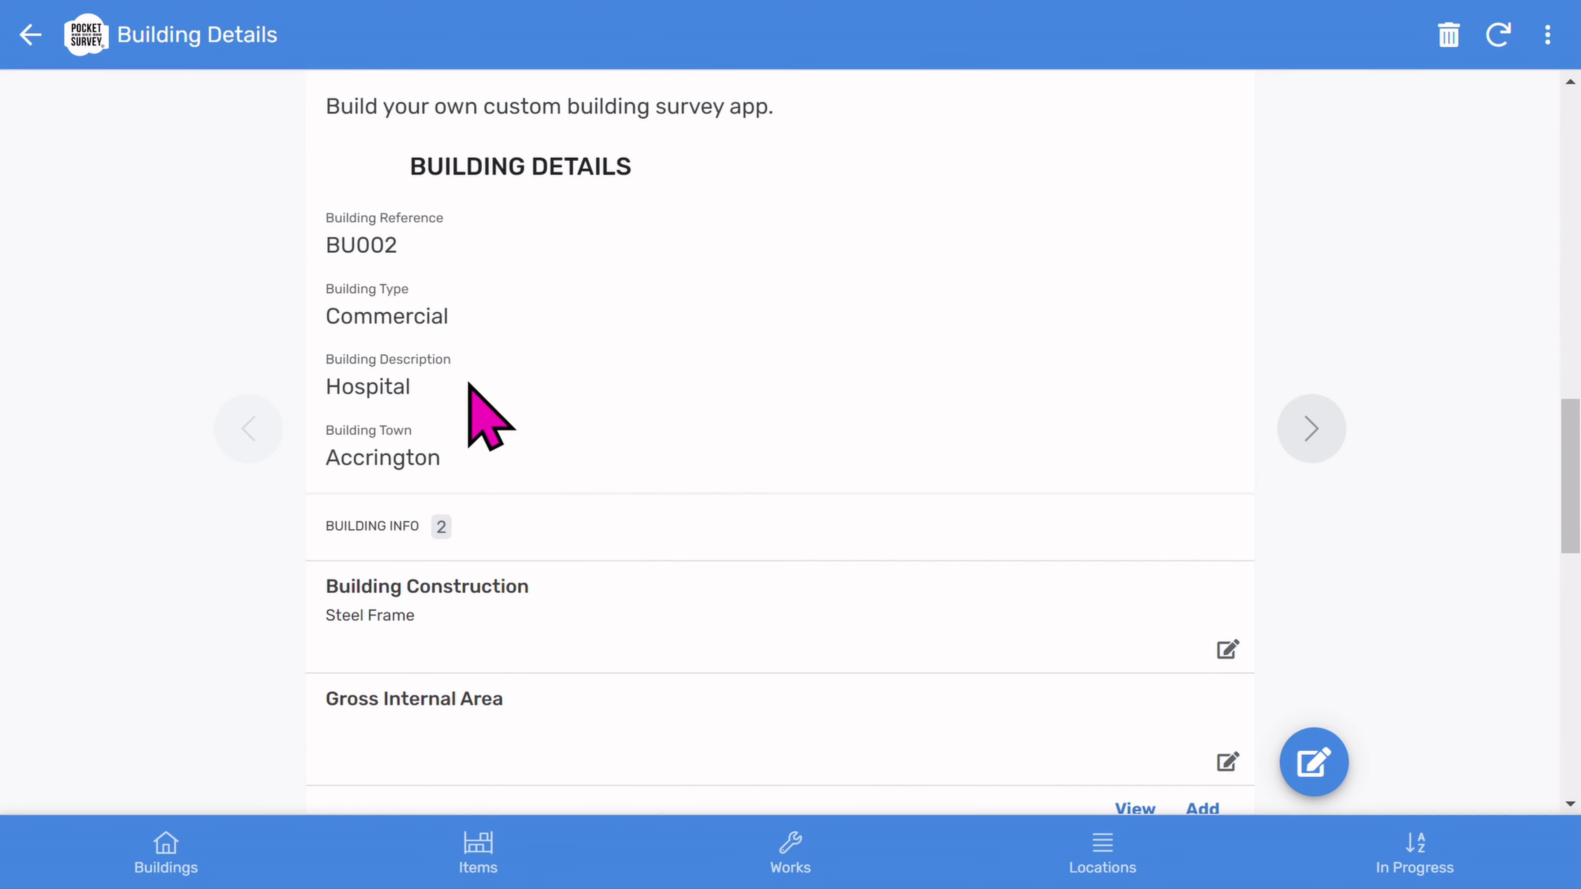
scroll(645, 458, "down", 4)
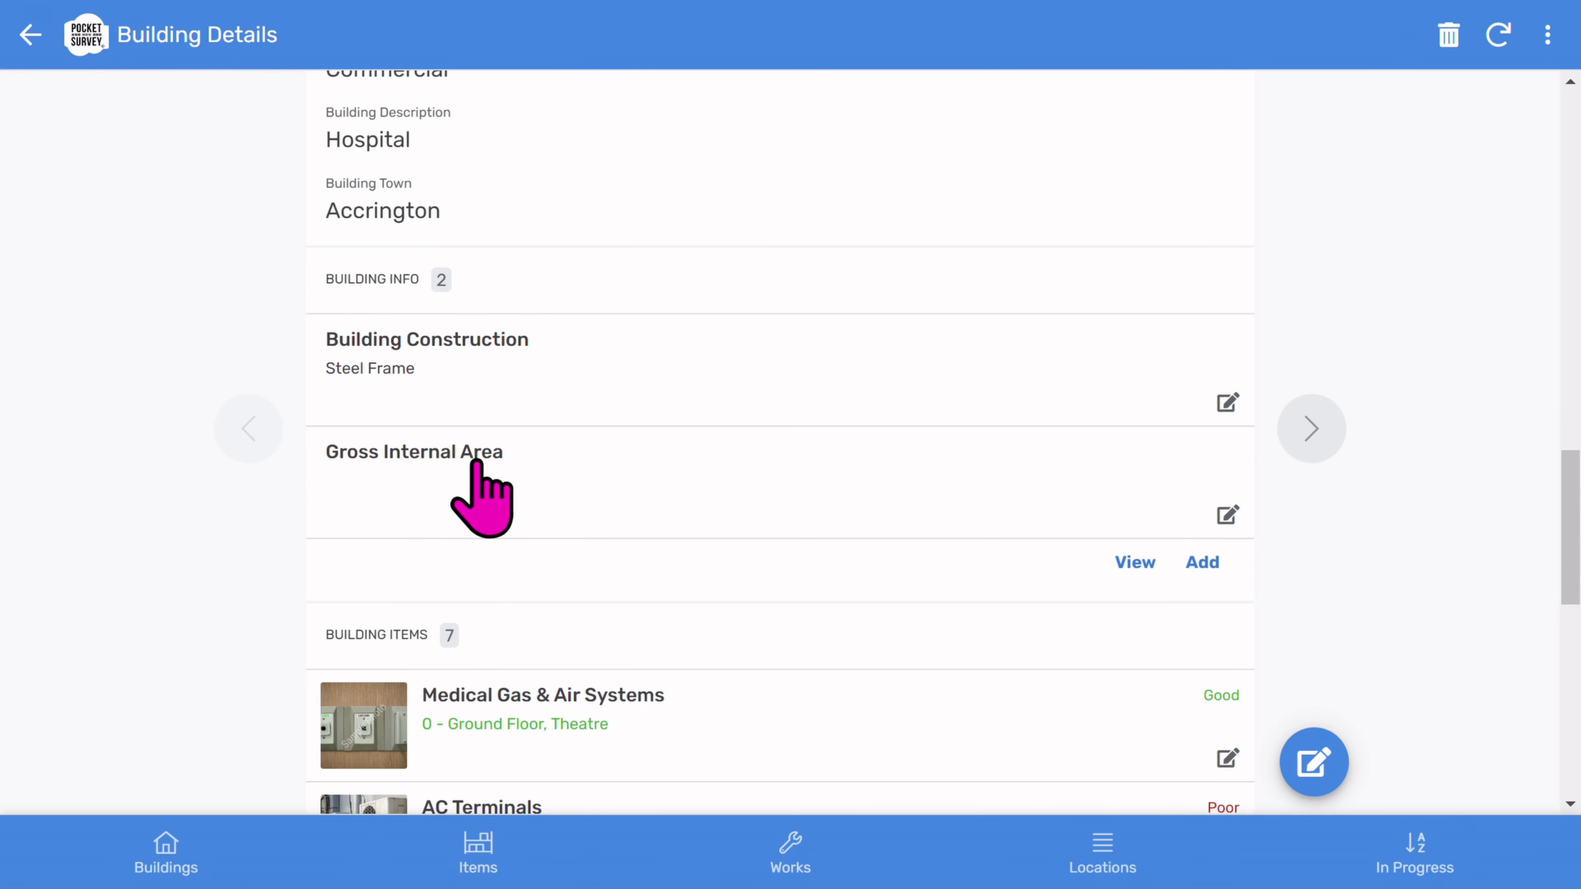
scroll(774, 406, "down", 2)
scroll(773, 405, "down", 7)
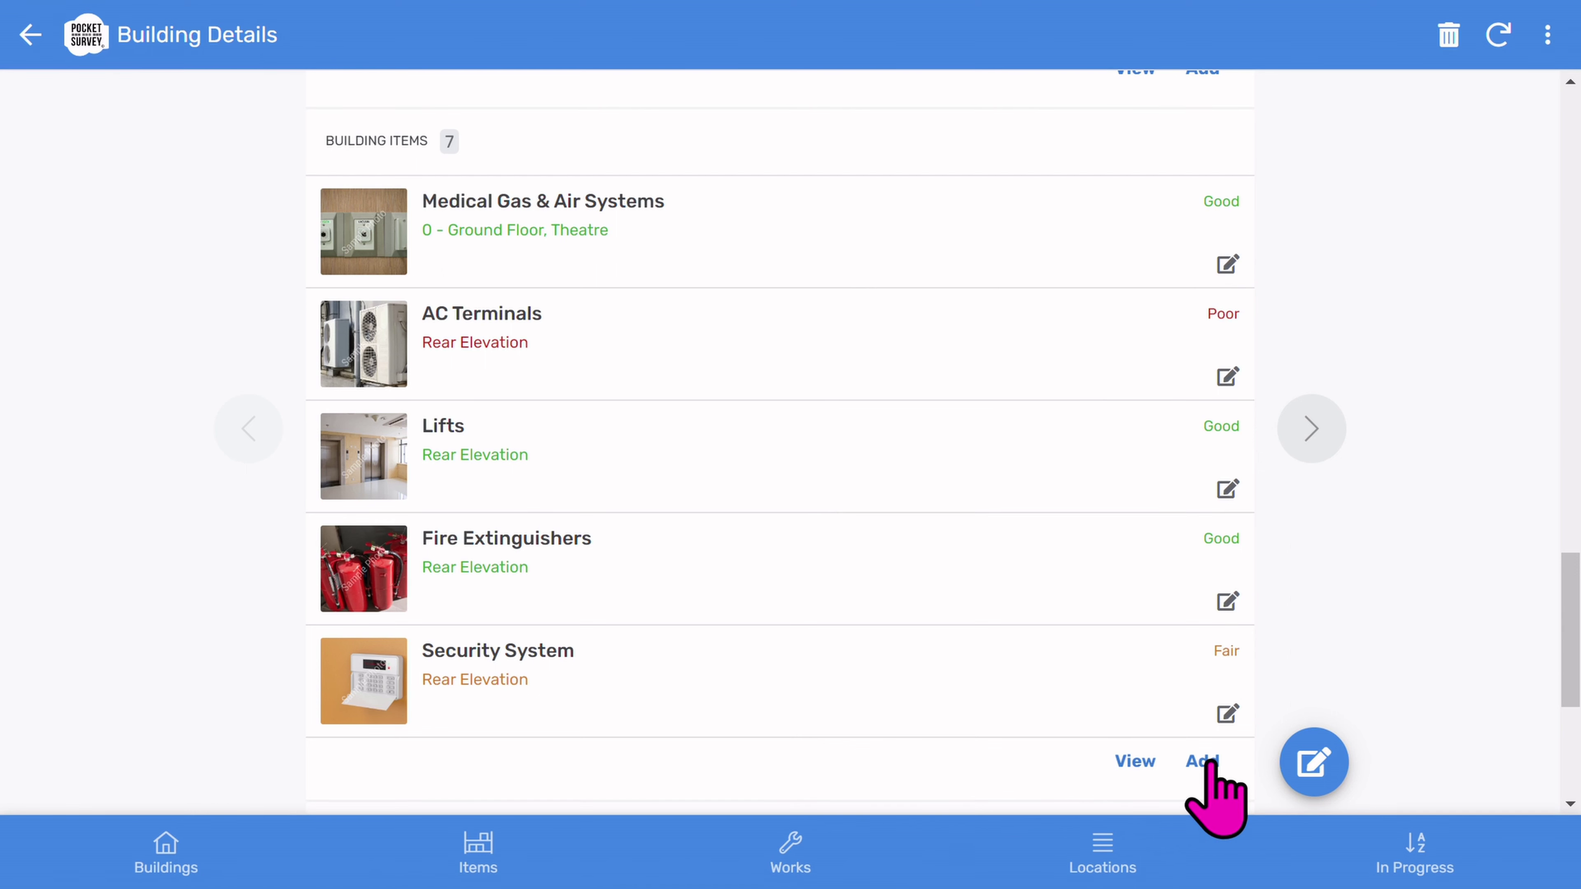
scroll(999, 555, "down", 5)
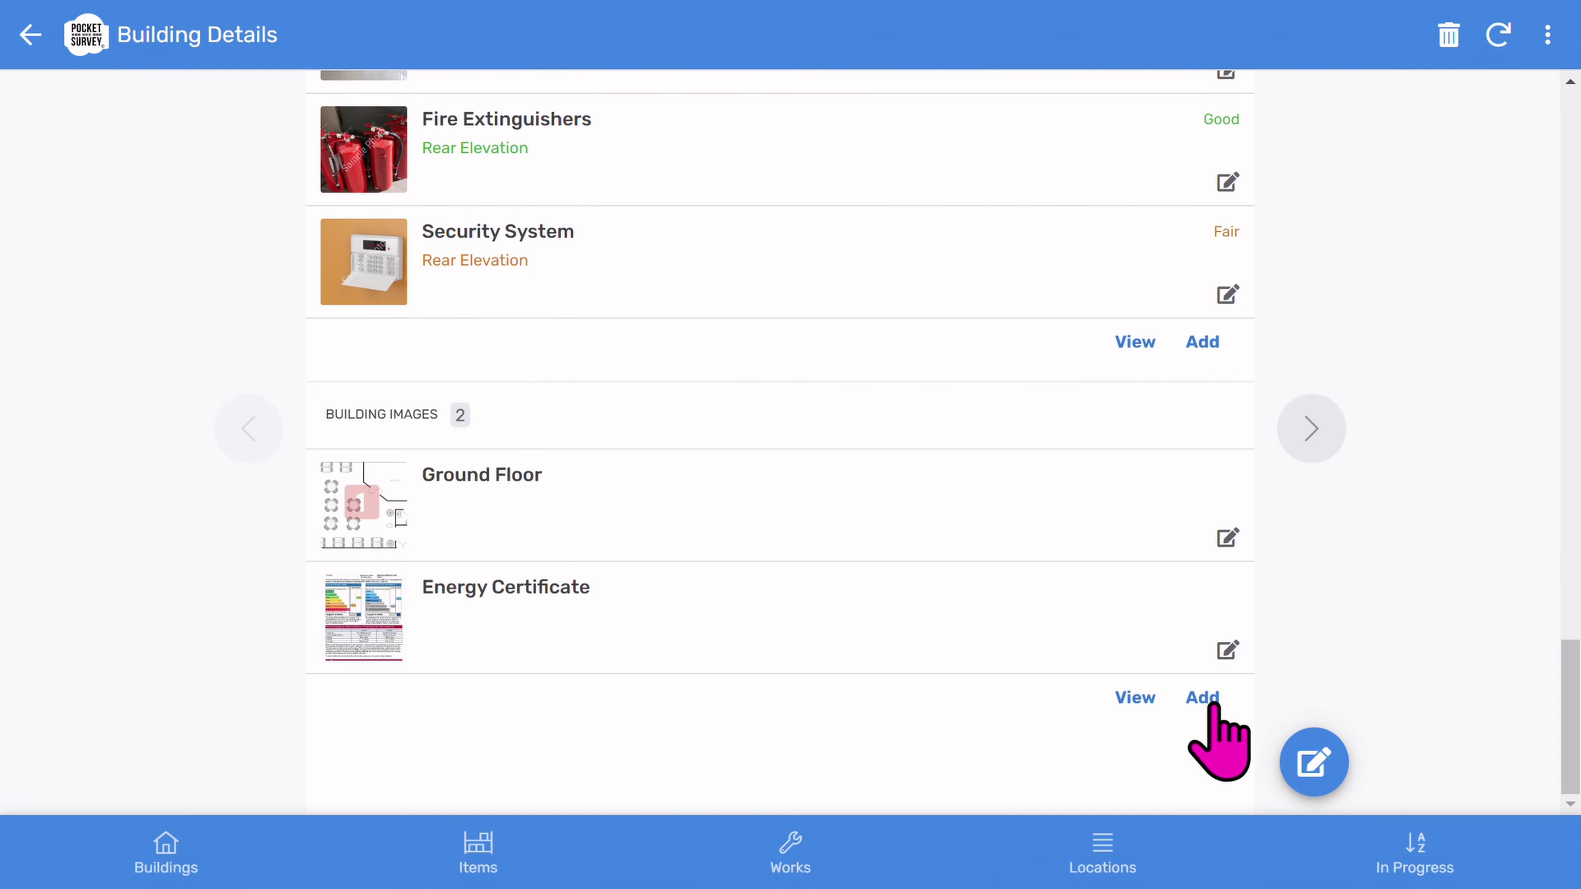
scroll(900, 529, "up", 10)
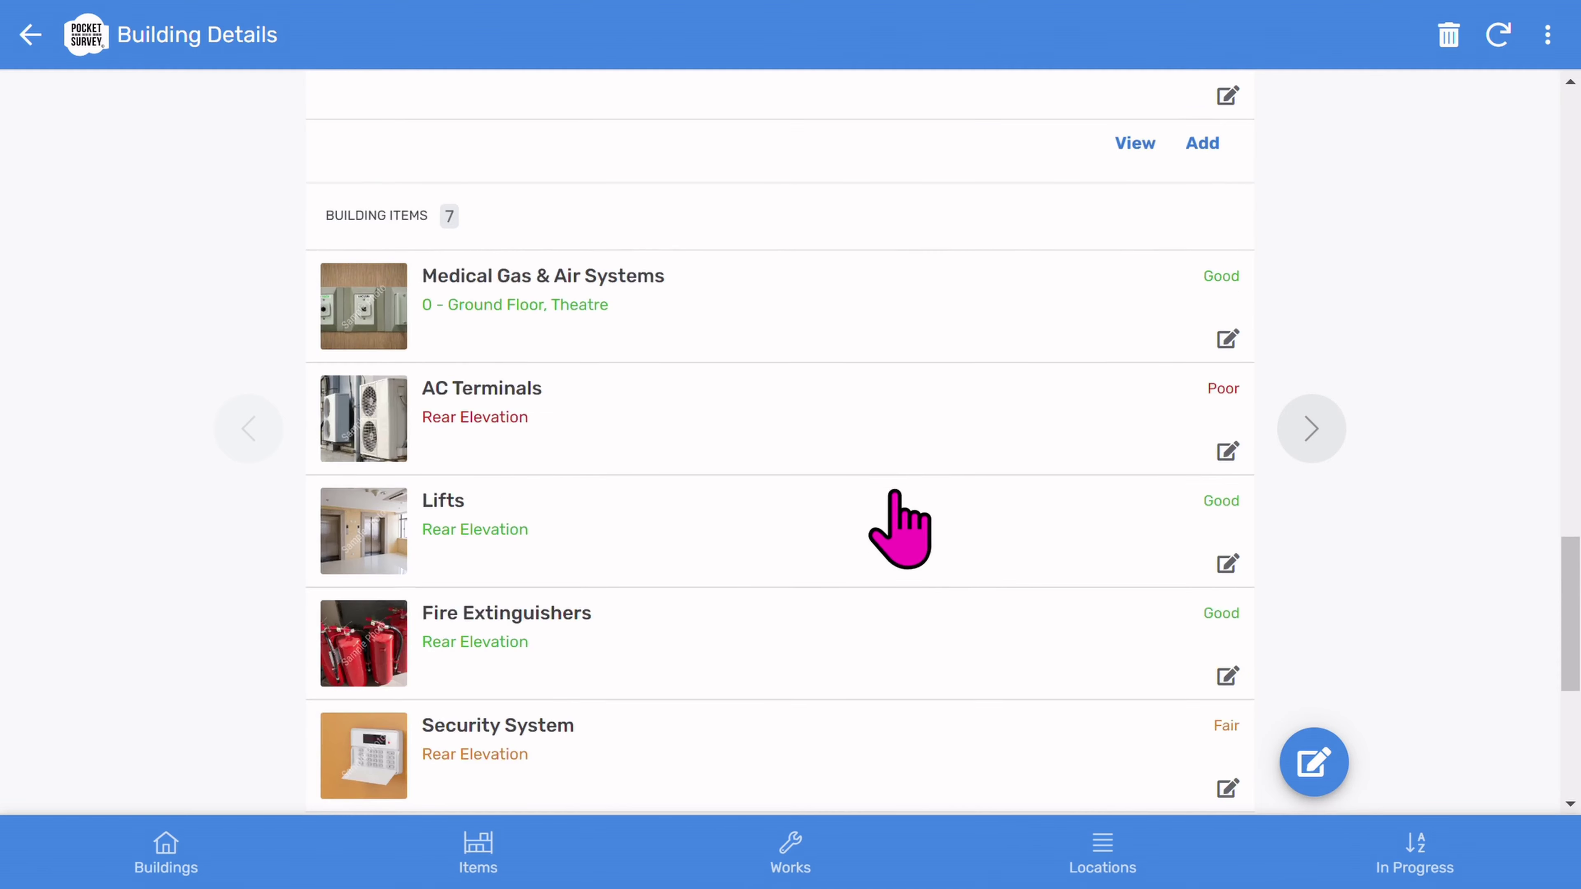
scroll(926, 486, "up", 5)
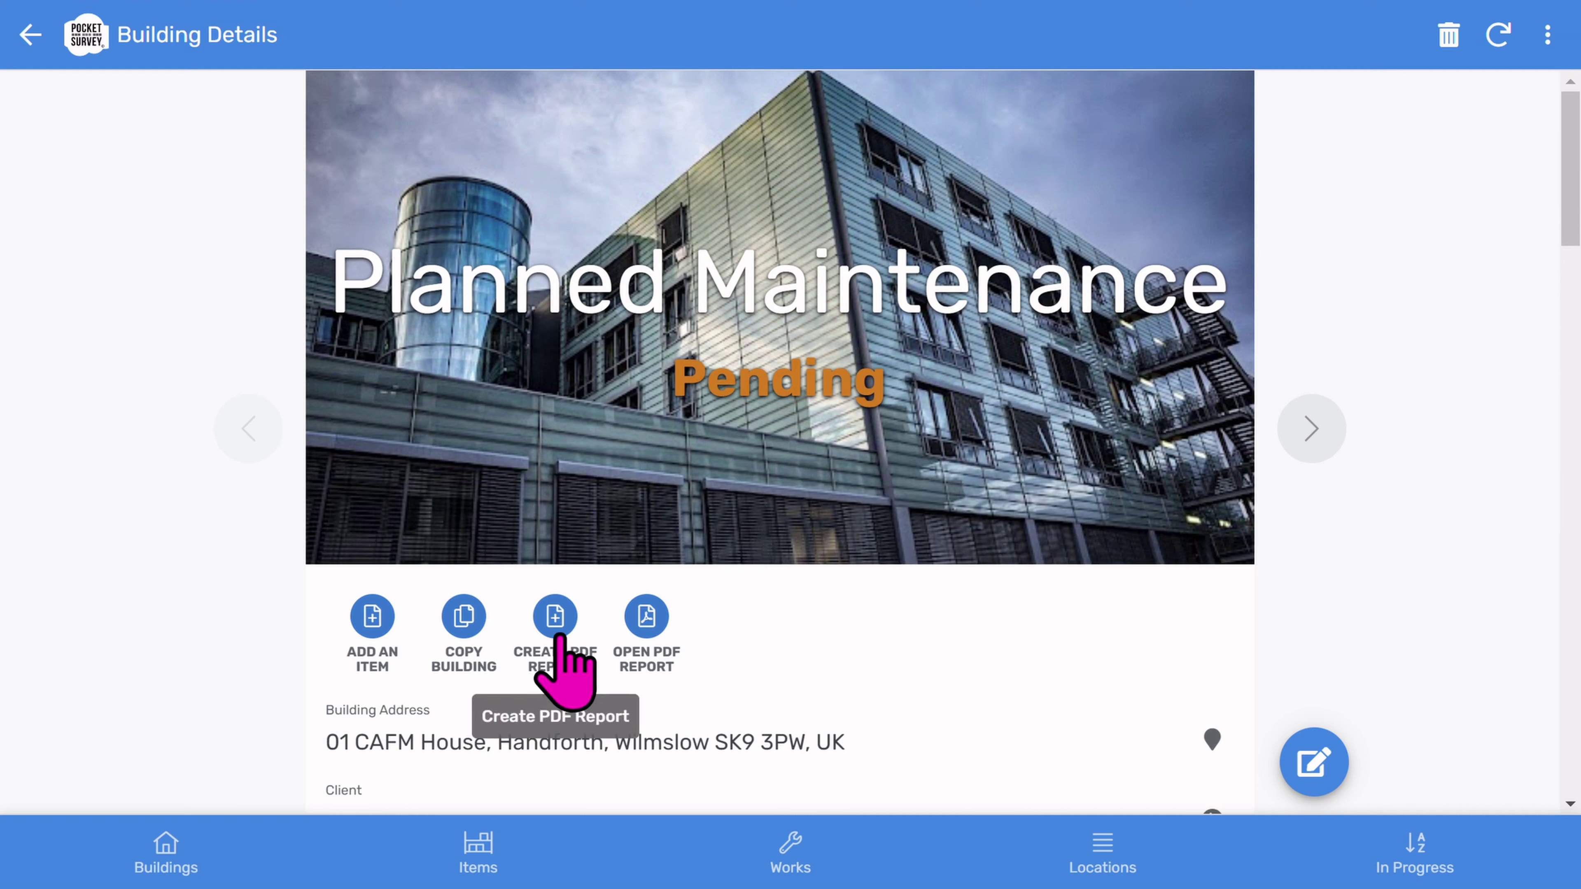
Generate the Planned Maintenance PDF building report and open it for viewing.
left_click(558, 637)
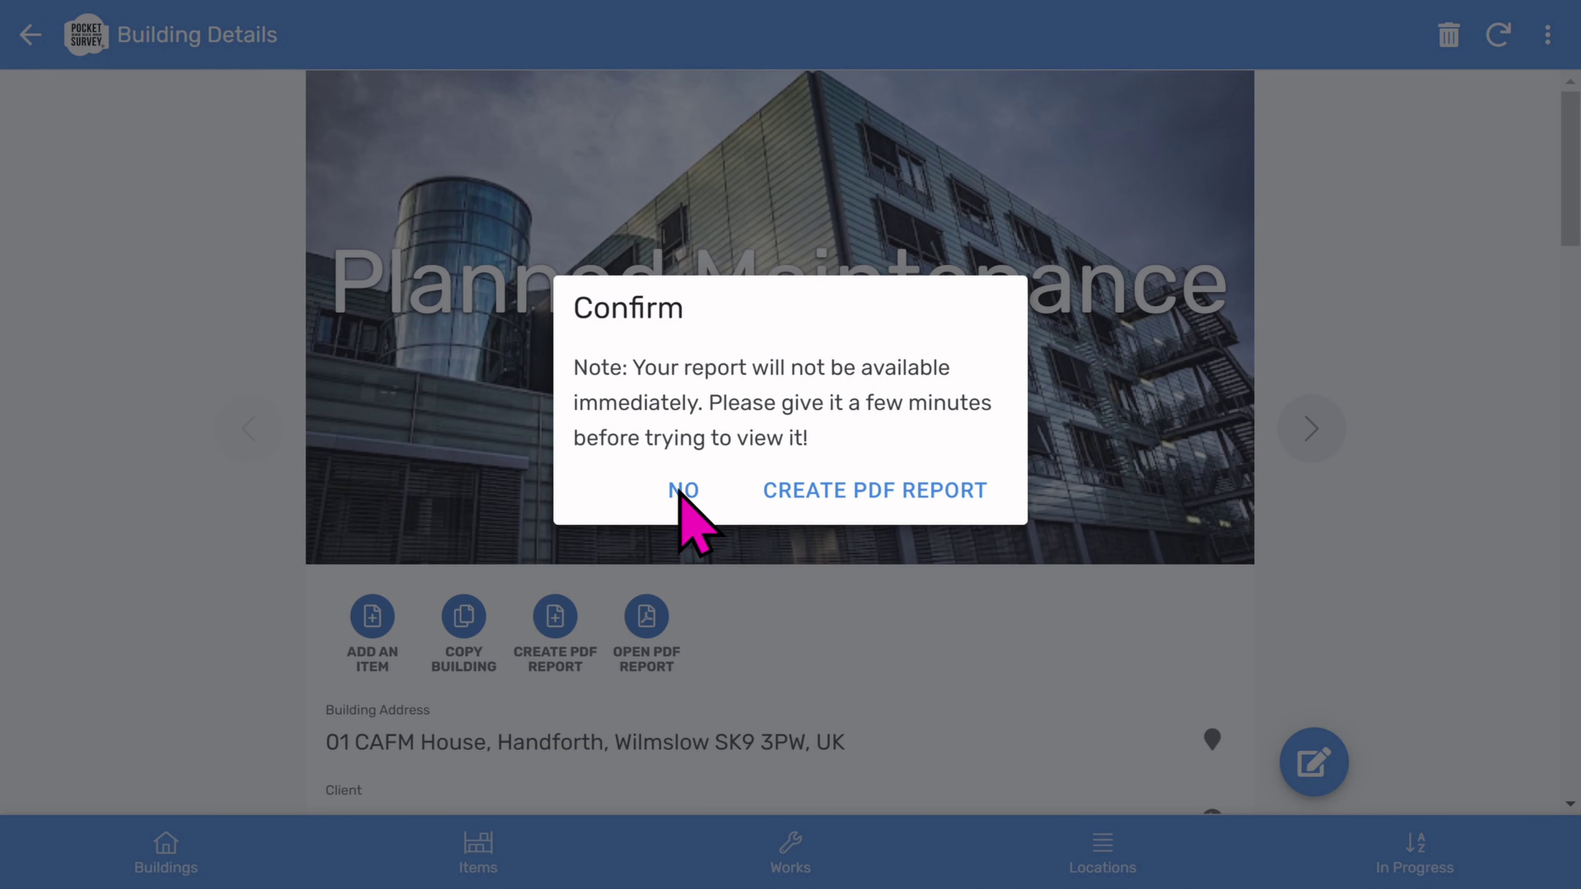
left_click(679, 490)
left_click(647, 620)
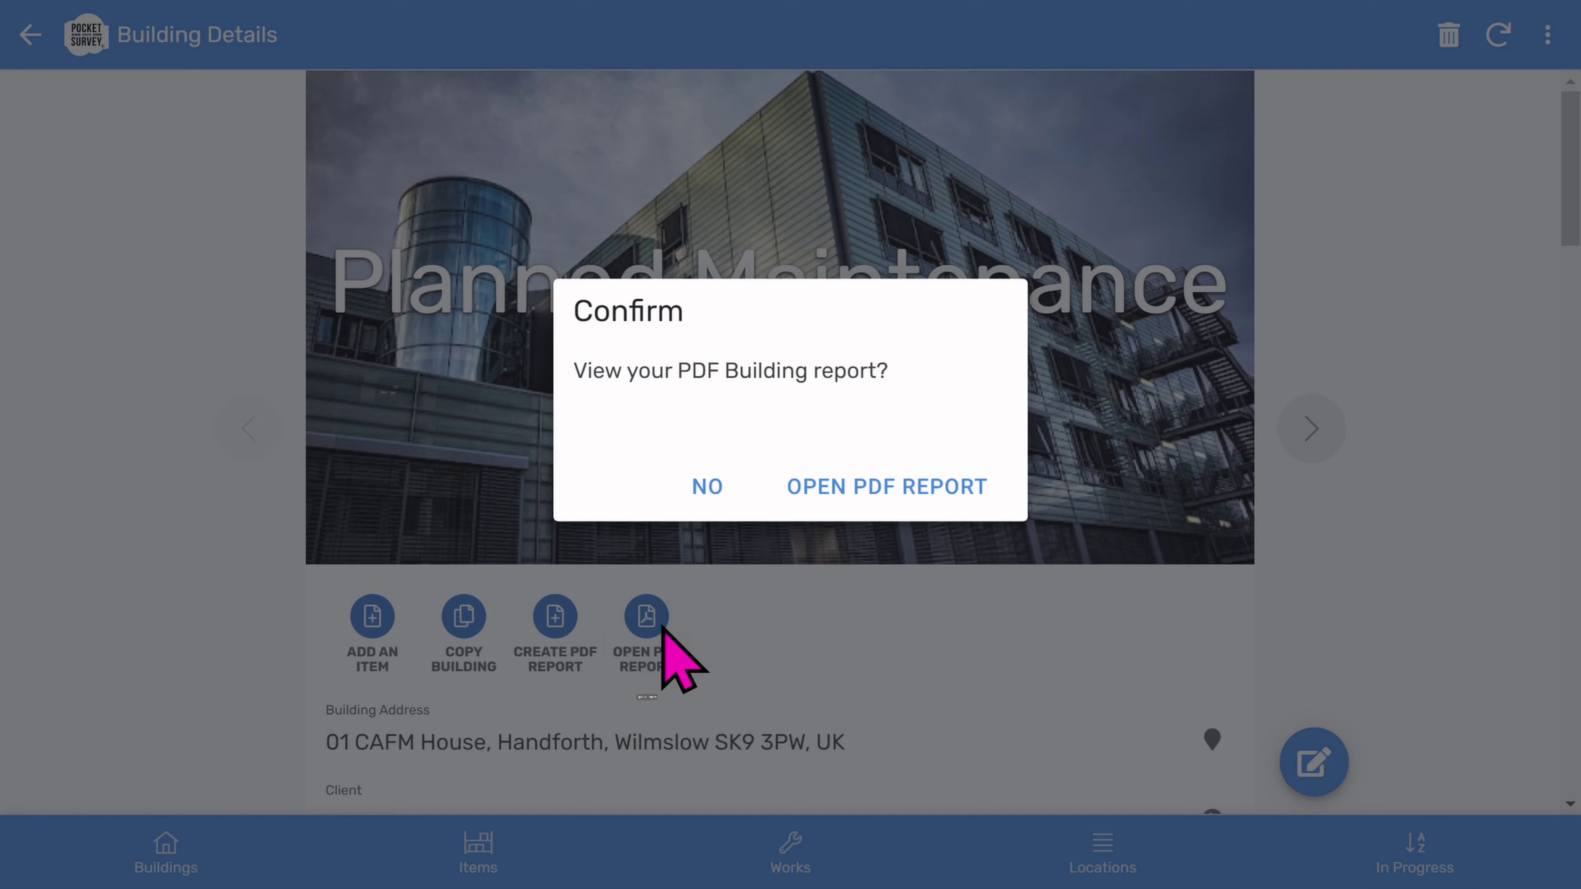
left_click(704, 489)
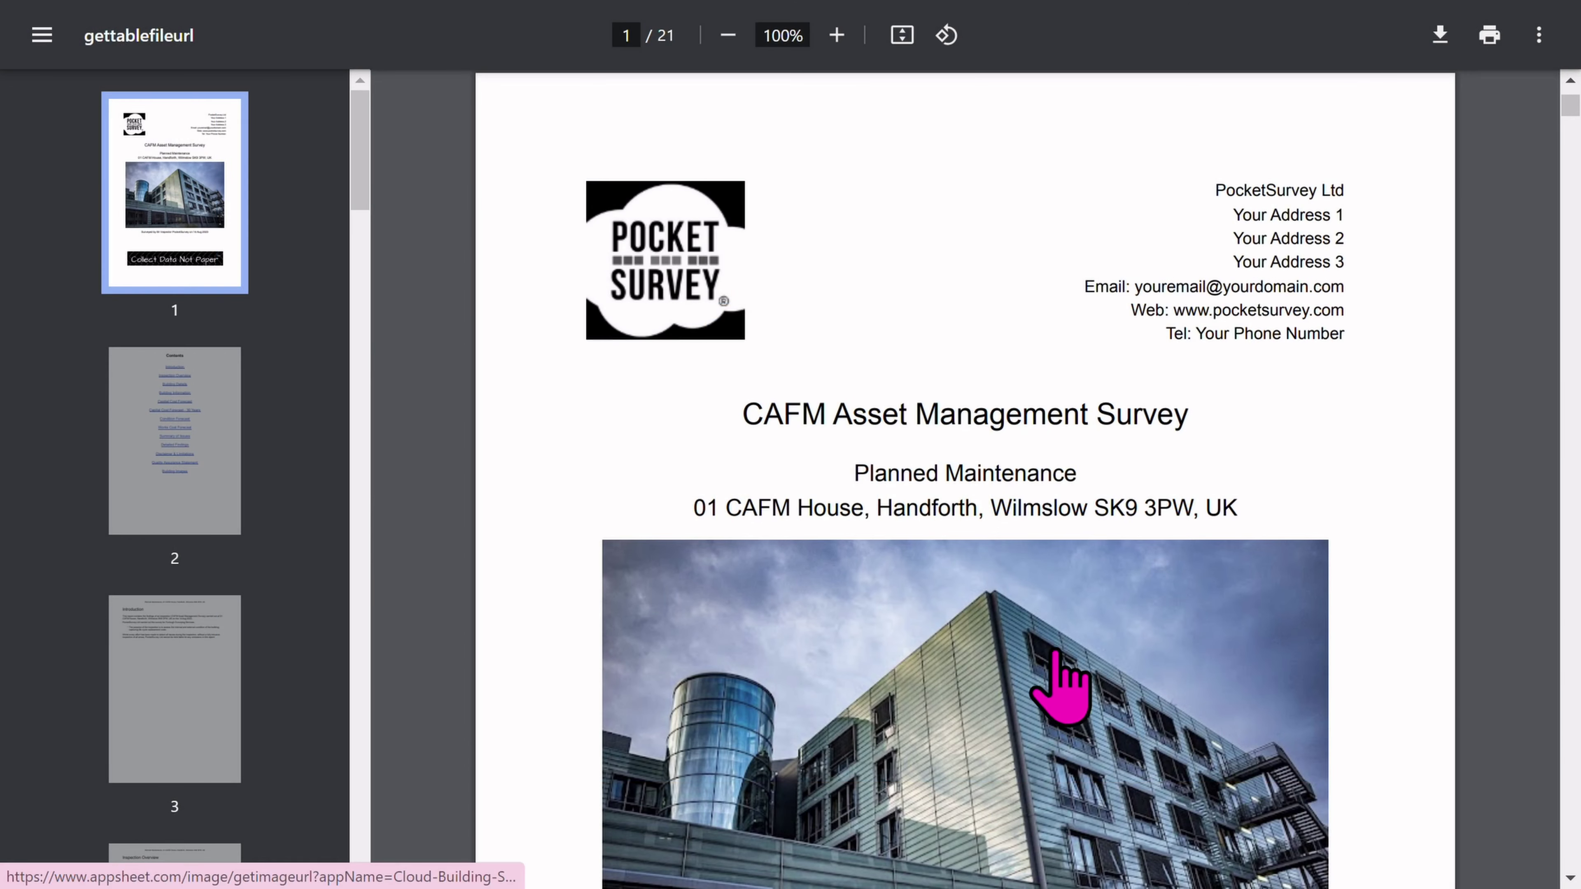
Page through report pages 2–4: Contents, Introduction and Inspection Overview.
scroll(1058, 686, "down", 6)
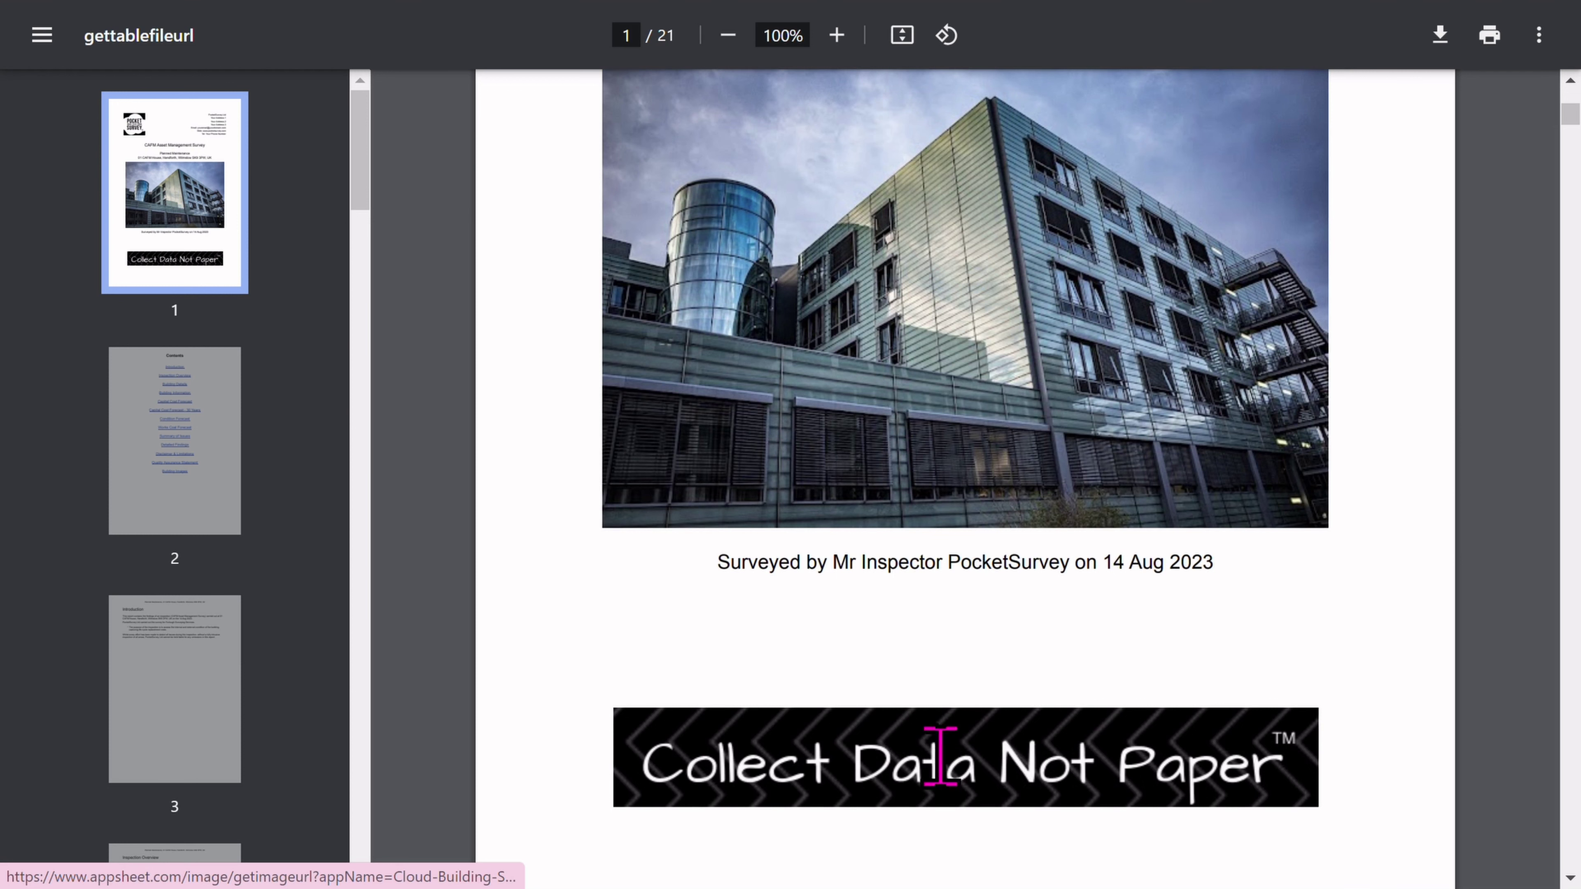
left_click(219, 421)
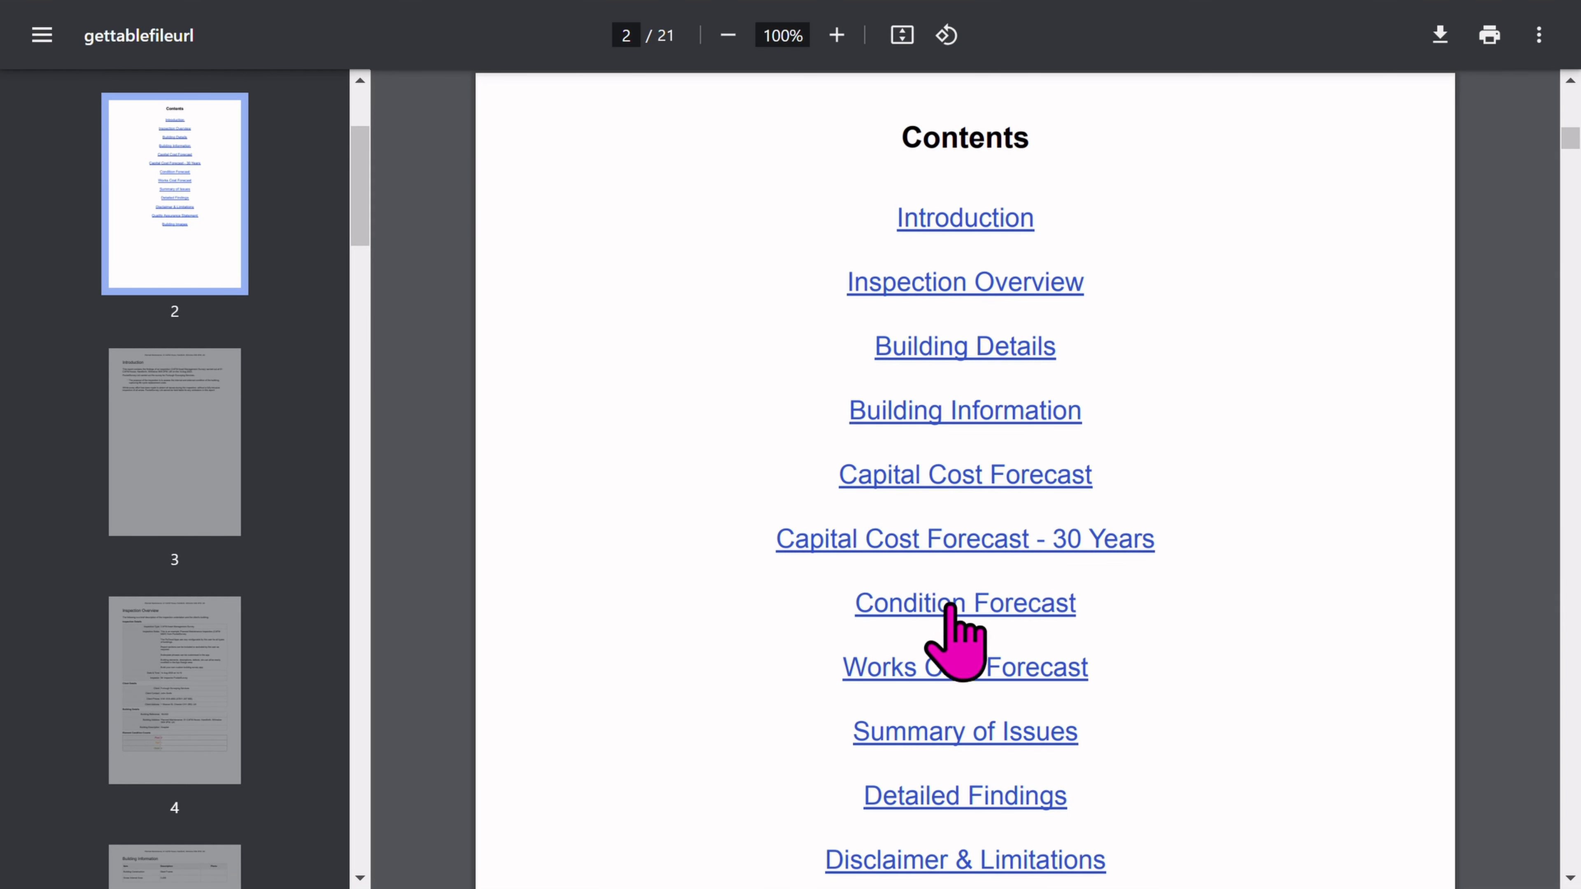
scroll(1012, 725, "down", 4)
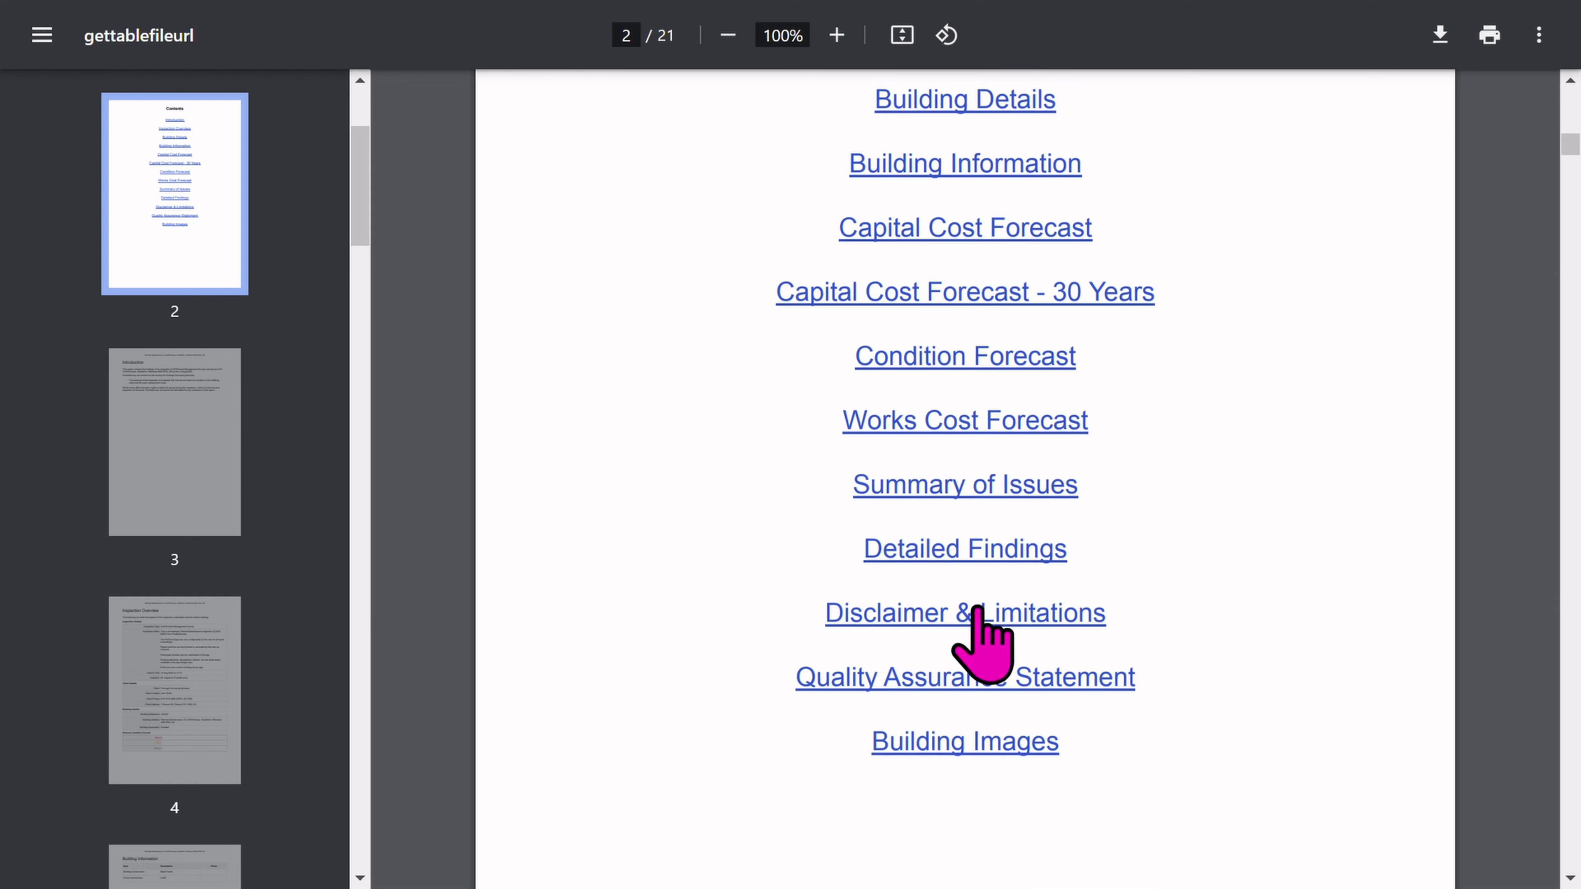
left_click(198, 482)
scroll(328, 460, "down", 4)
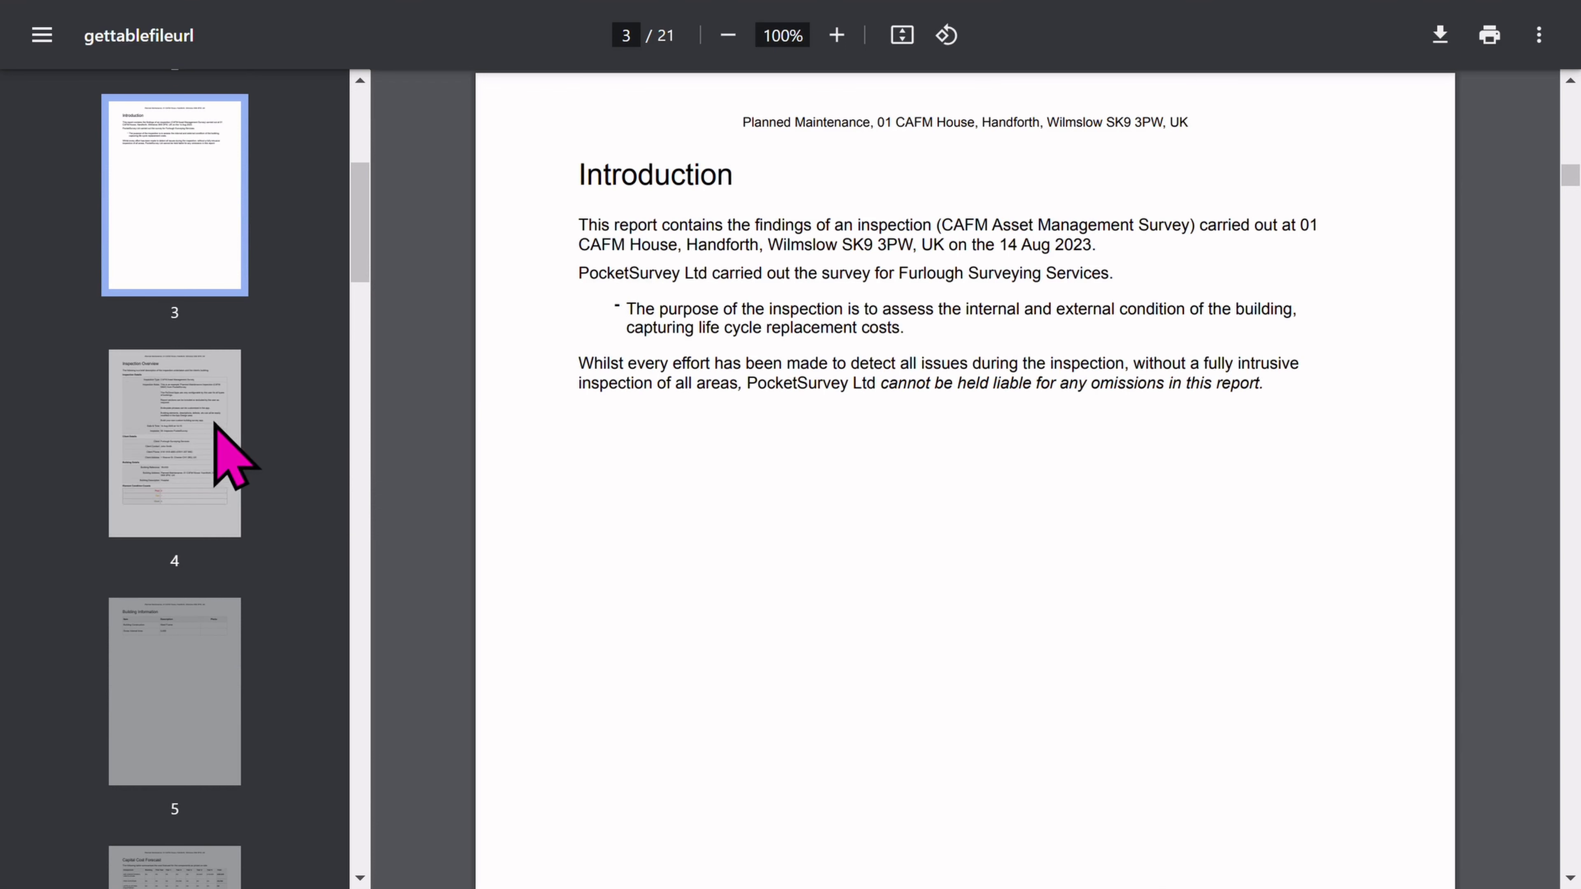
left_click(198, 441)
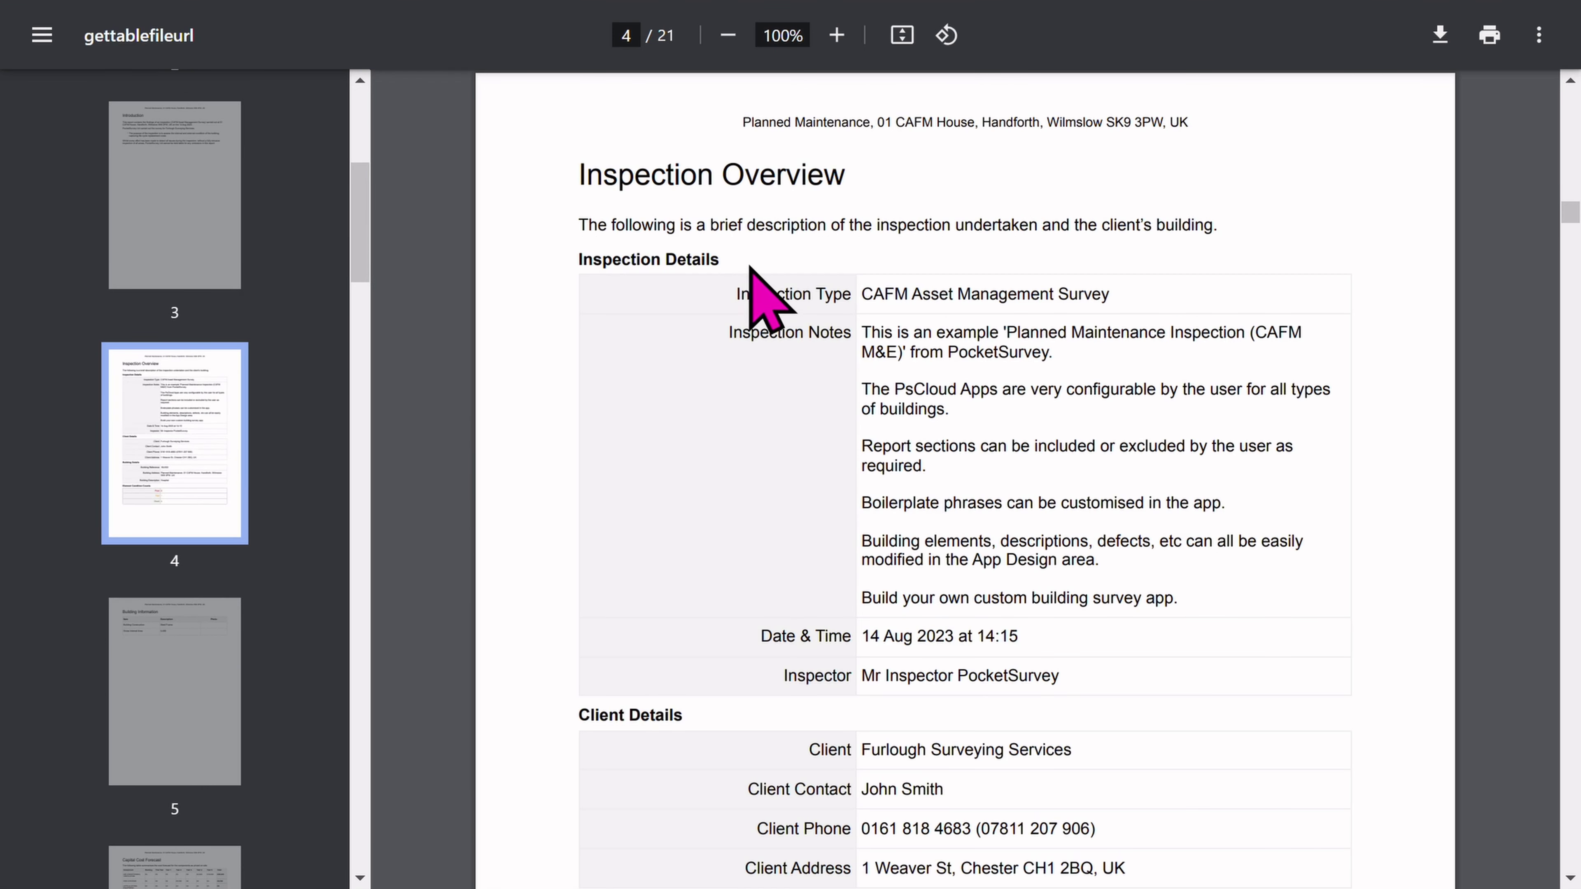
scroll(861, 415, "down", 4)
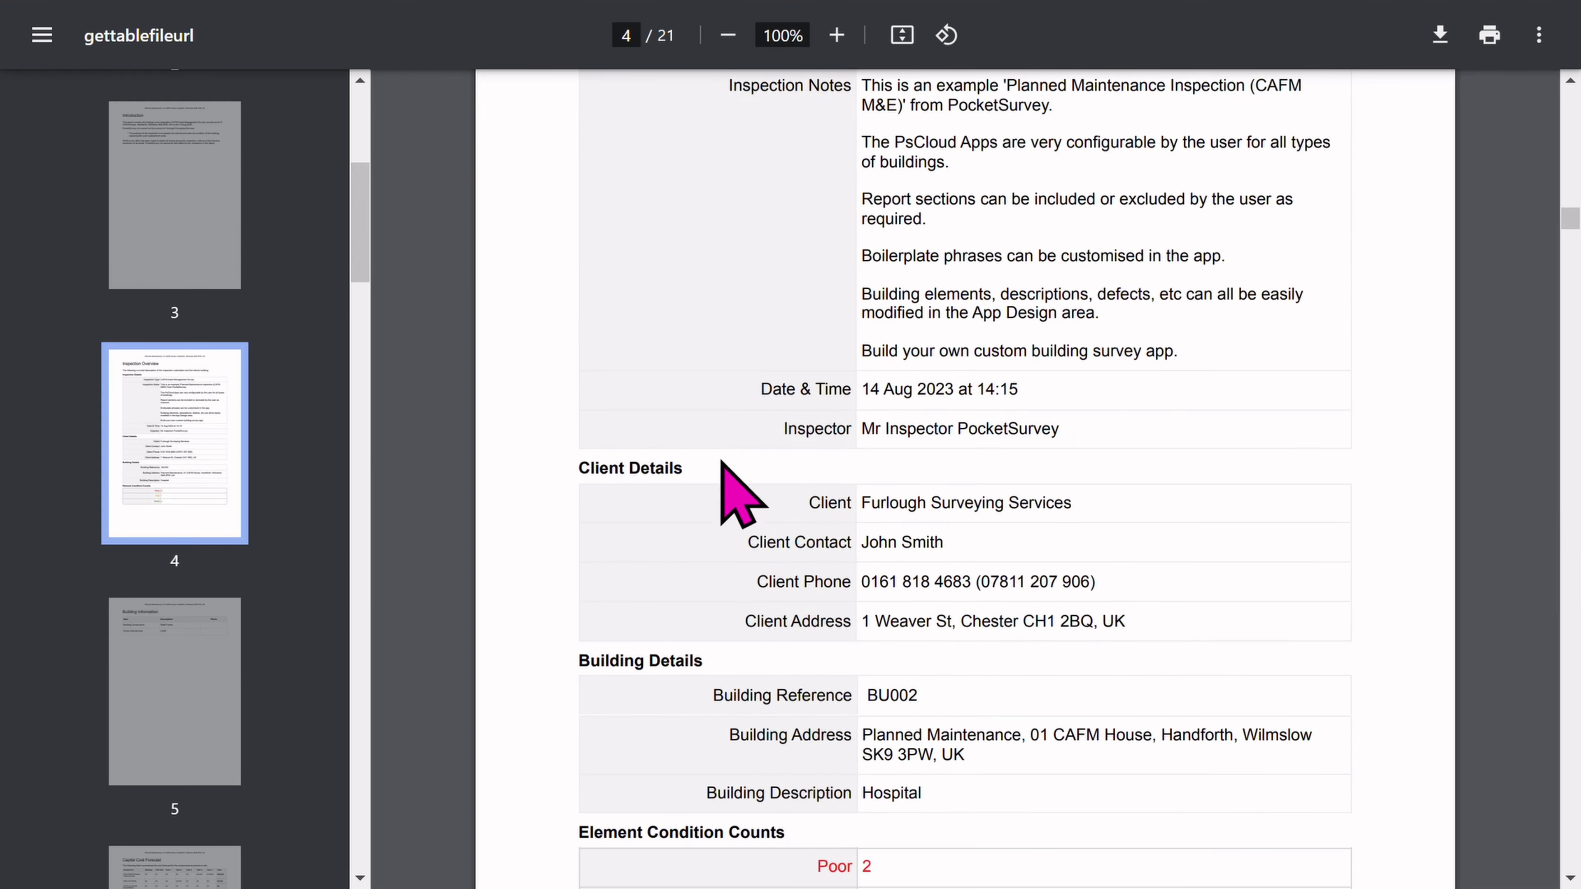
scroll(741, 486, "down", 2)
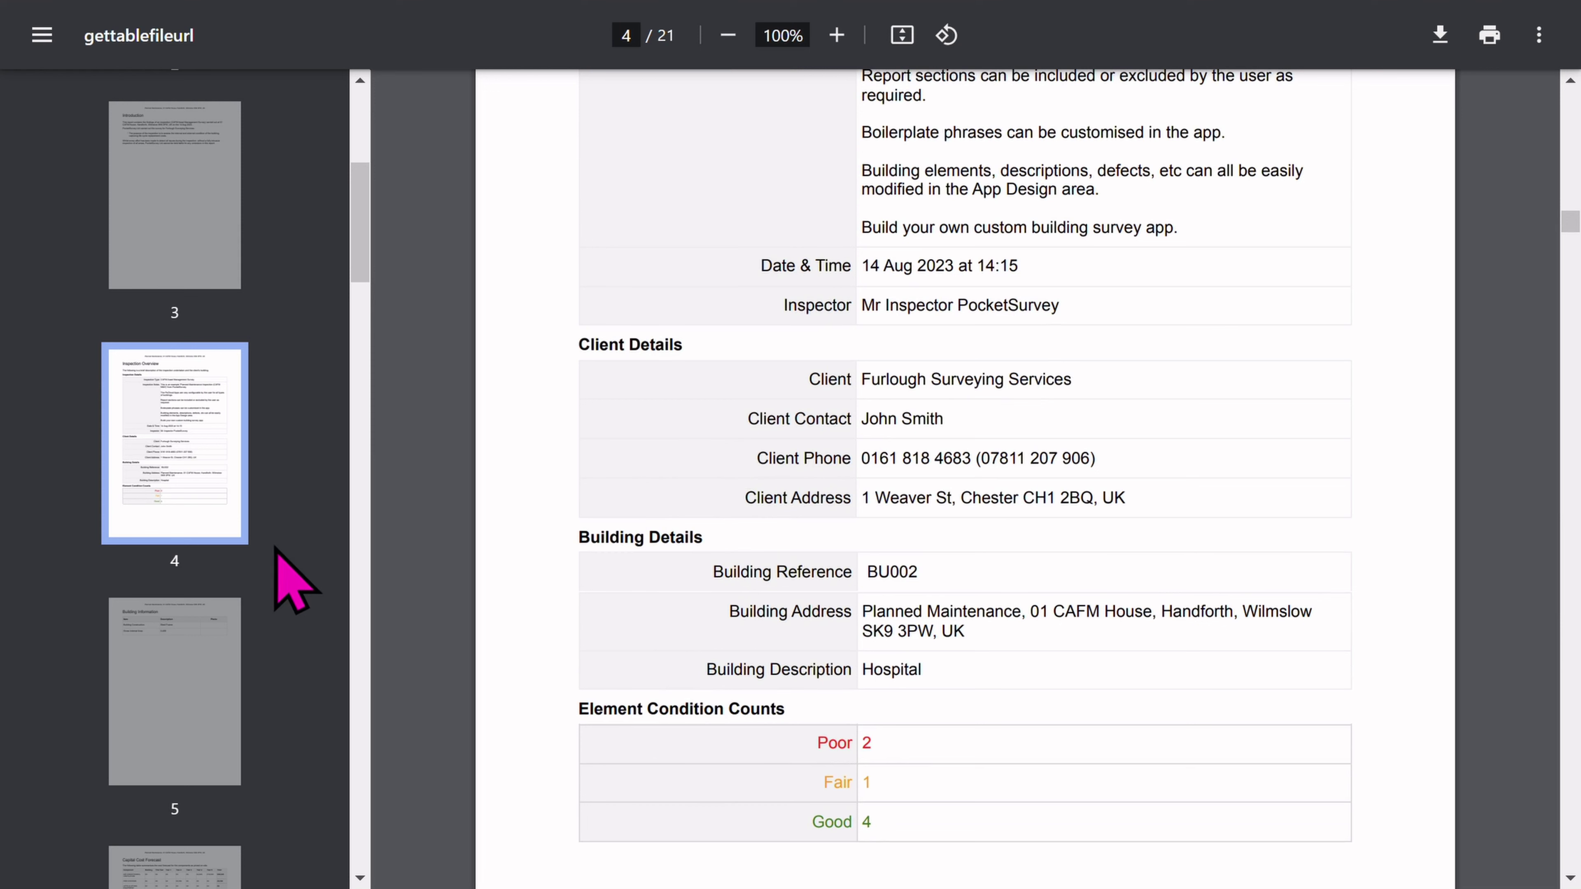
scroll(292, 570, "down", 5)
Continue through pages 5–10: Building Information, Capital and Condition Forecasts, Works Cost Forecast.
left_click(170, 368)
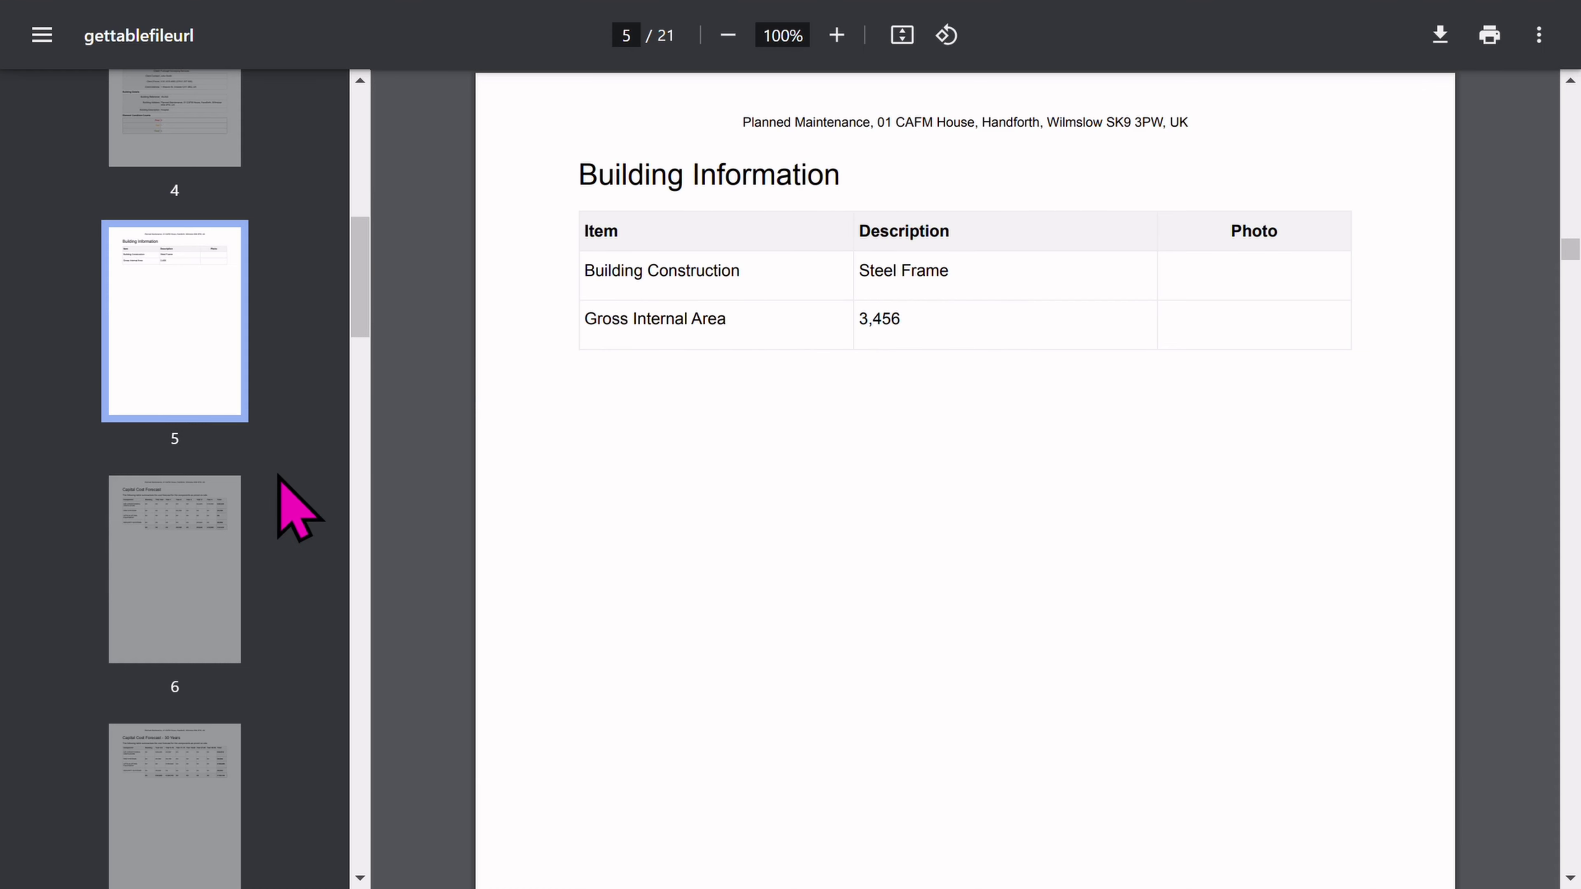
scroll(280, 486, "down", 5)
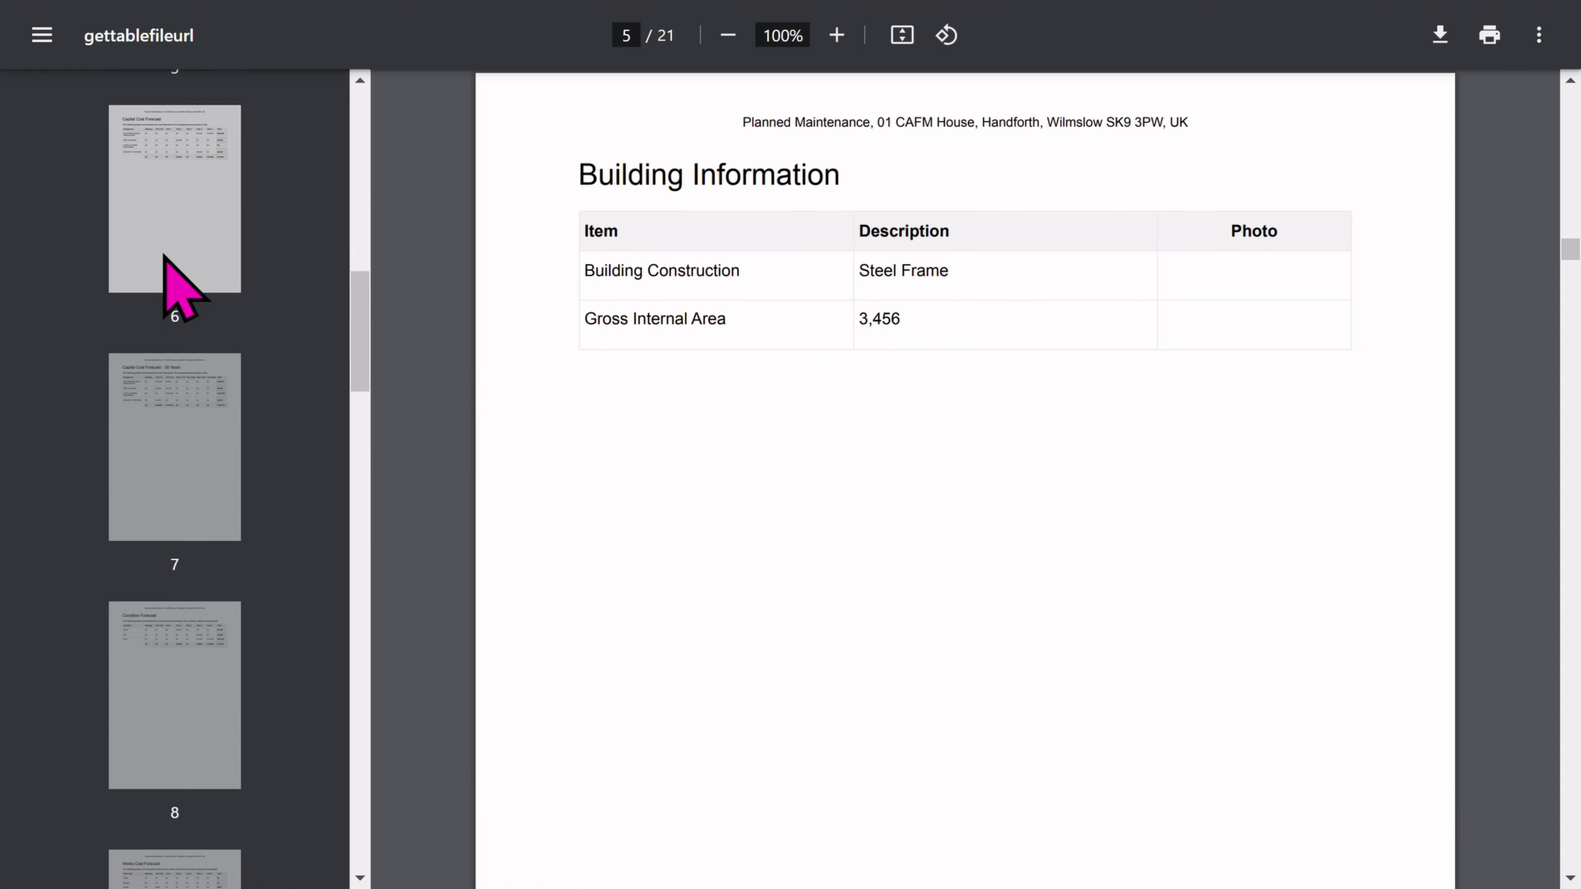
left_click(180, 283)
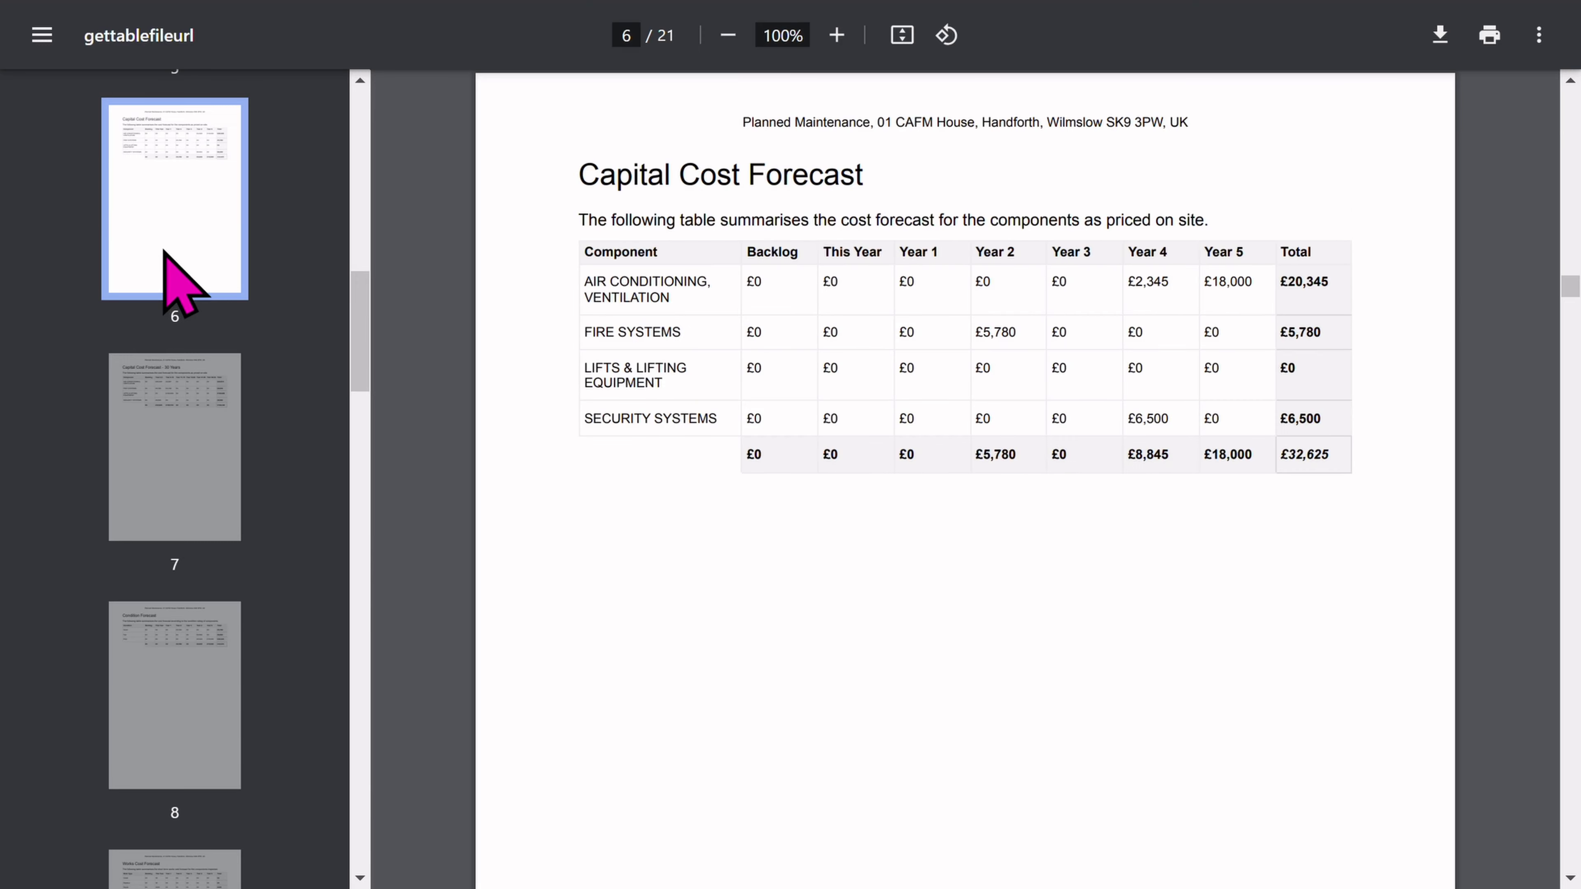
left_click(165, 462)
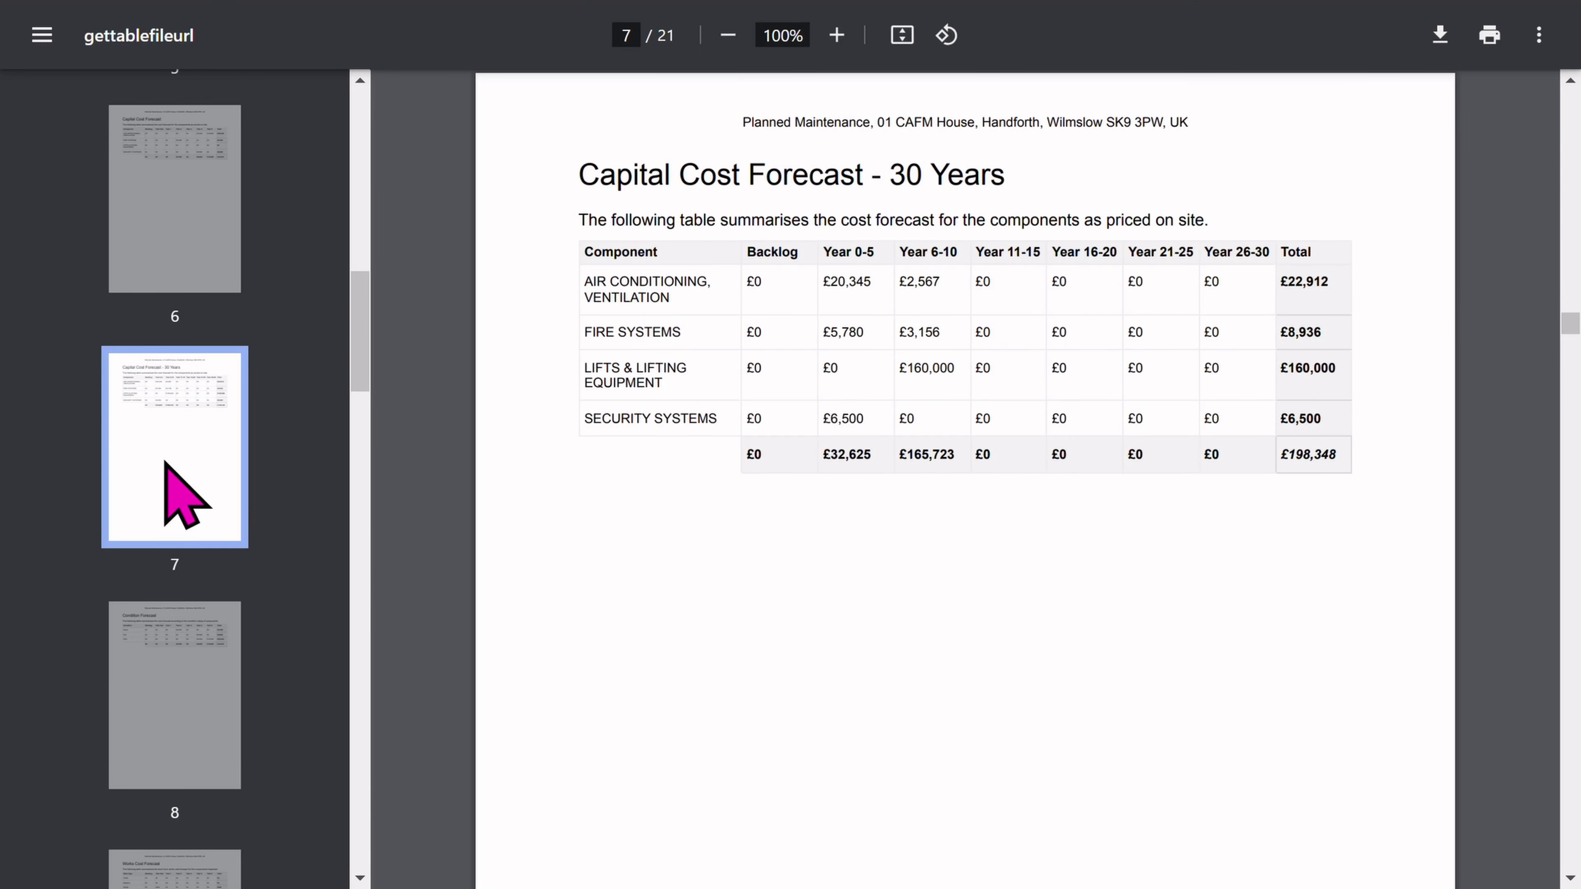
left_click(173, 691)
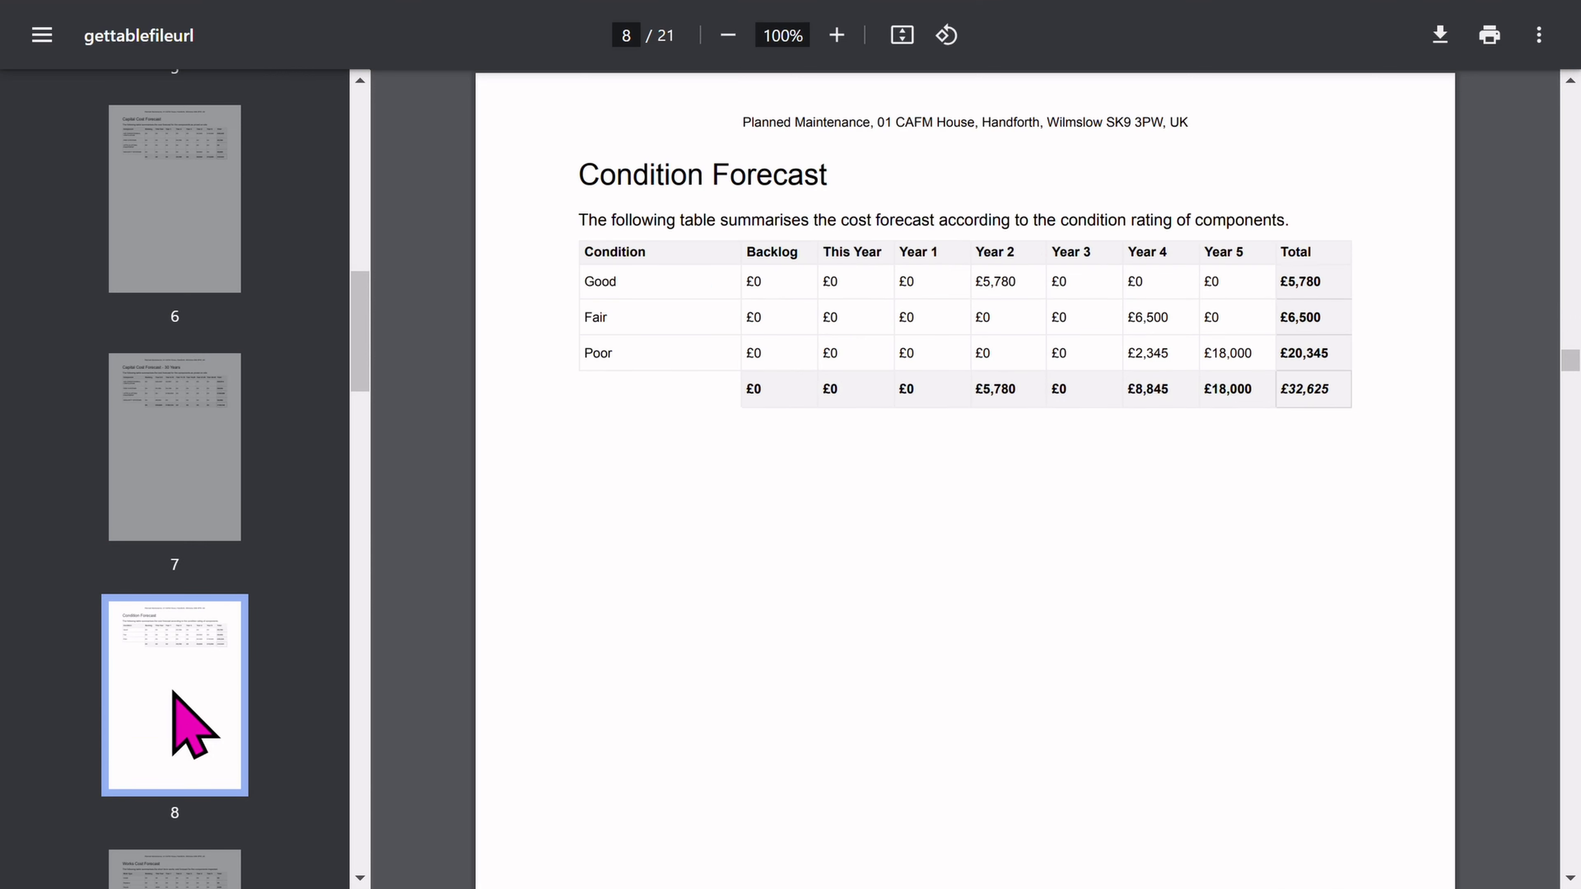
scroll(353, 671, "down", 4)
left_click(227, 670)
scroll(301, 586, "down", 5)
left_click(137, 346)
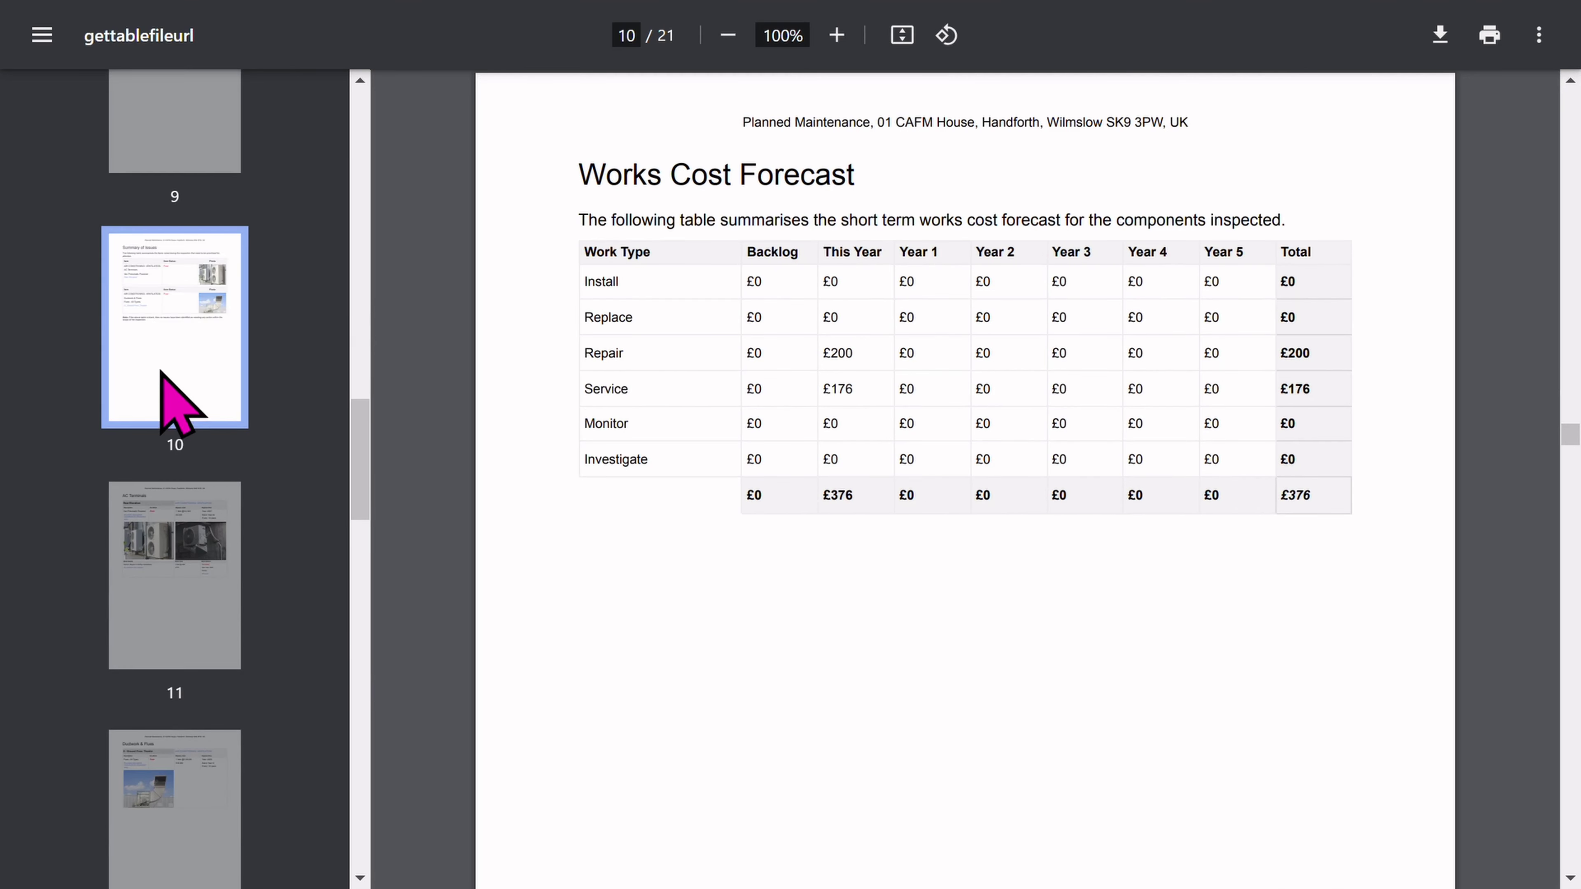
Select the page heading and step through pages 11–14: AC Terminals, Fire Equipment, Fire Extinguishers.
left_click_drag(577, 173, 844, 171)
scroll(305, 479, "down", 4)
left_click(215, 405)
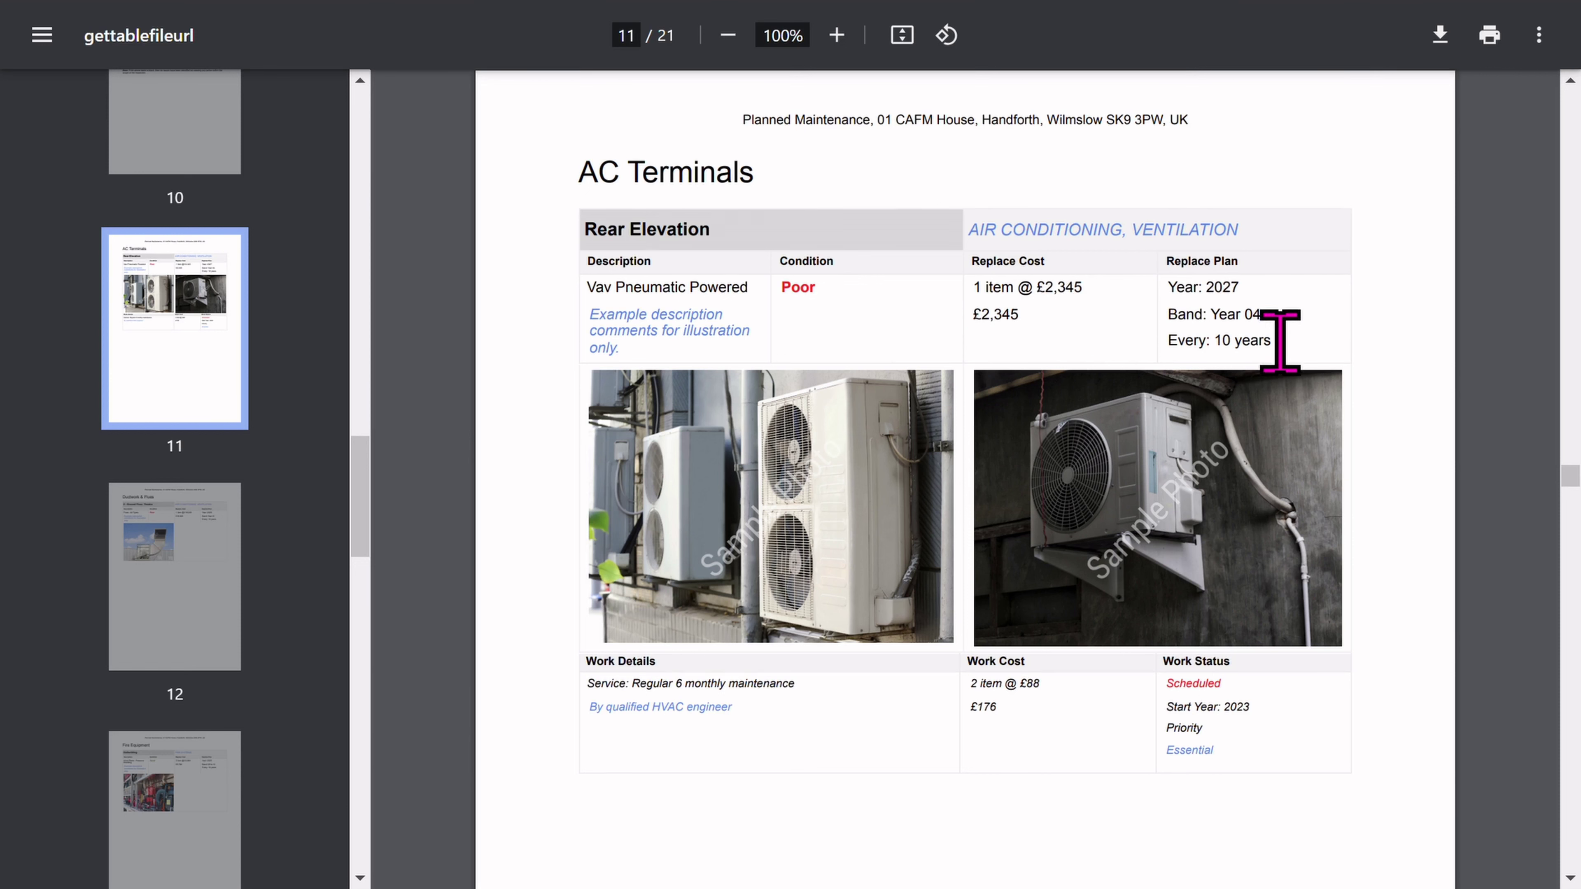
scroll(1284, 340, "down", 4)
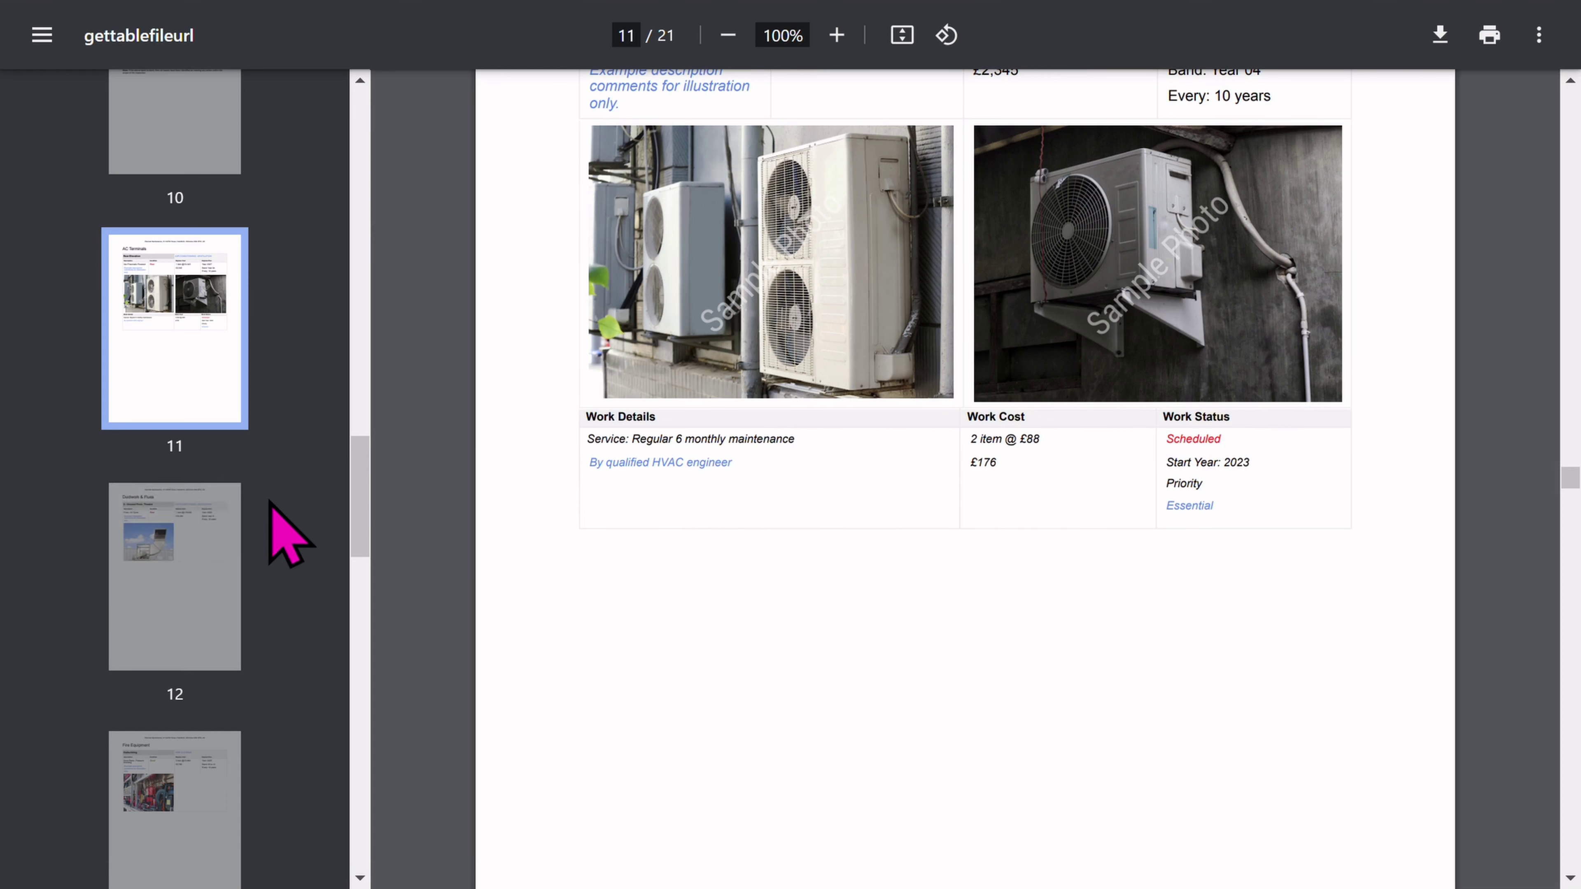
scroll(280, 505, "down", 4)
left_click(182, 368)
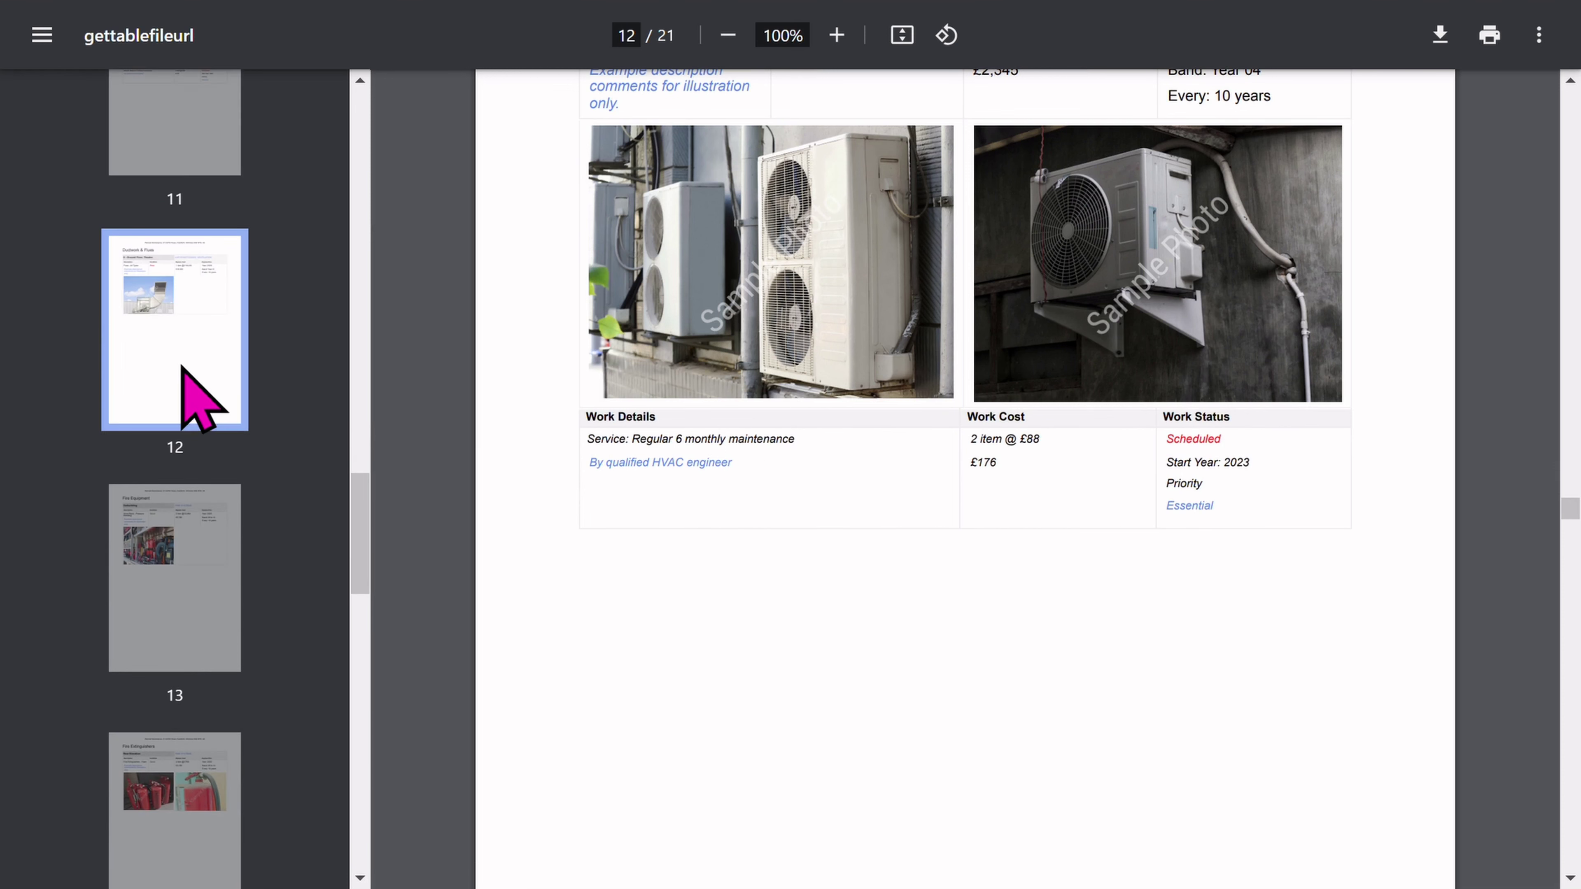
scroll(281, 404, "down", 2)
left_click(157, 436)
scroll(297, 455, "down", 4)
left_click(200, 468)
Step through pages 15–21: Lifts, Medical Gas, Disclaimer, Quality Assurance, ending at the Ground Floor plan.
left_click(186, 648)
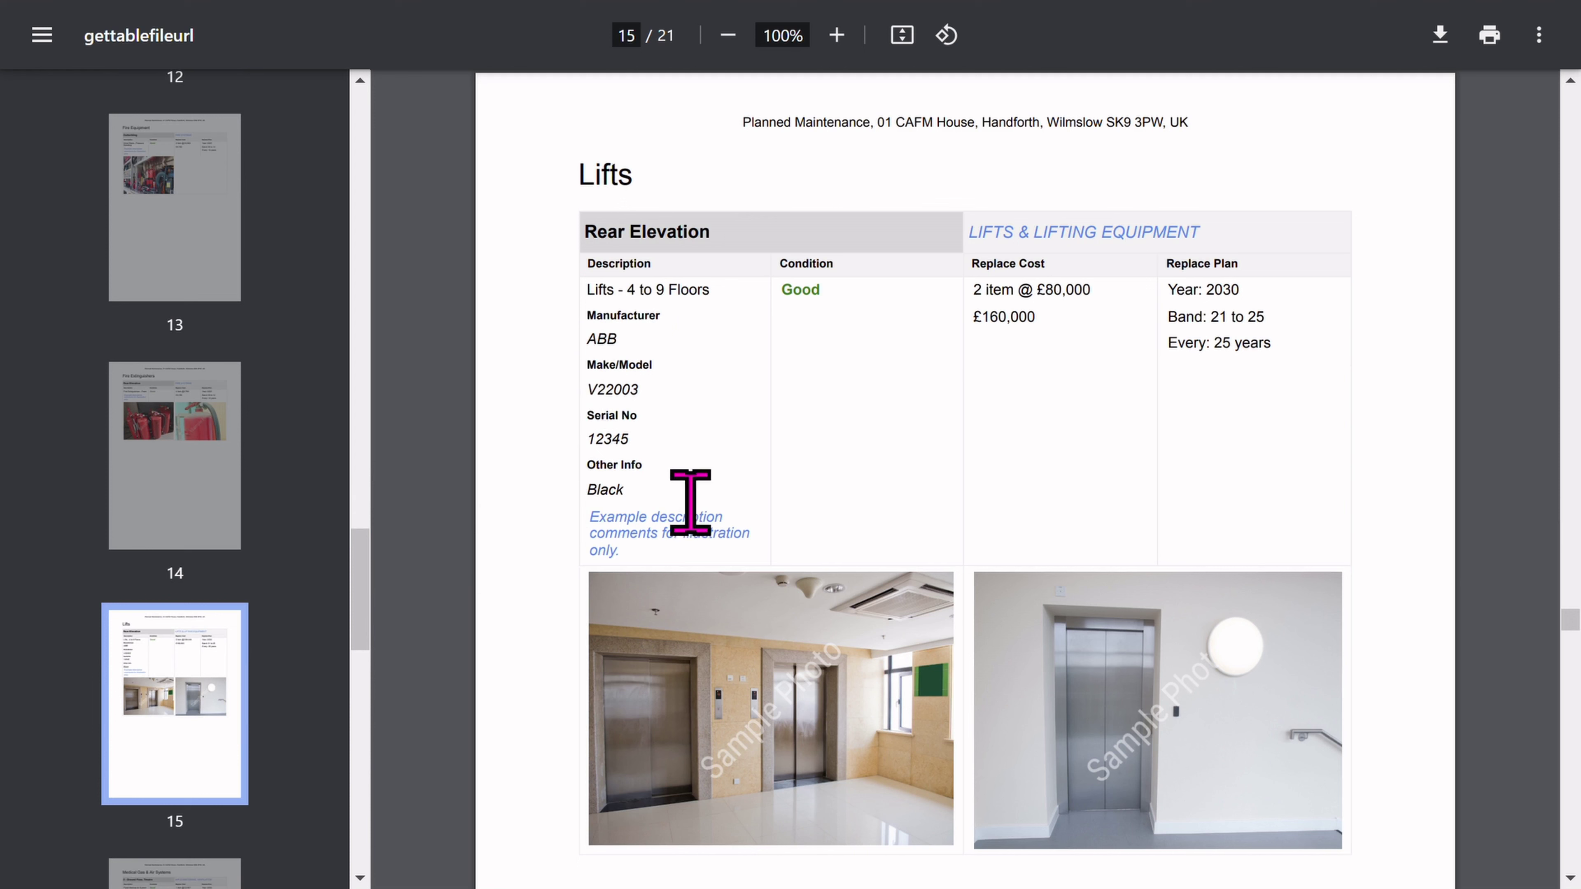
scroll(296, 759, "down", 6)
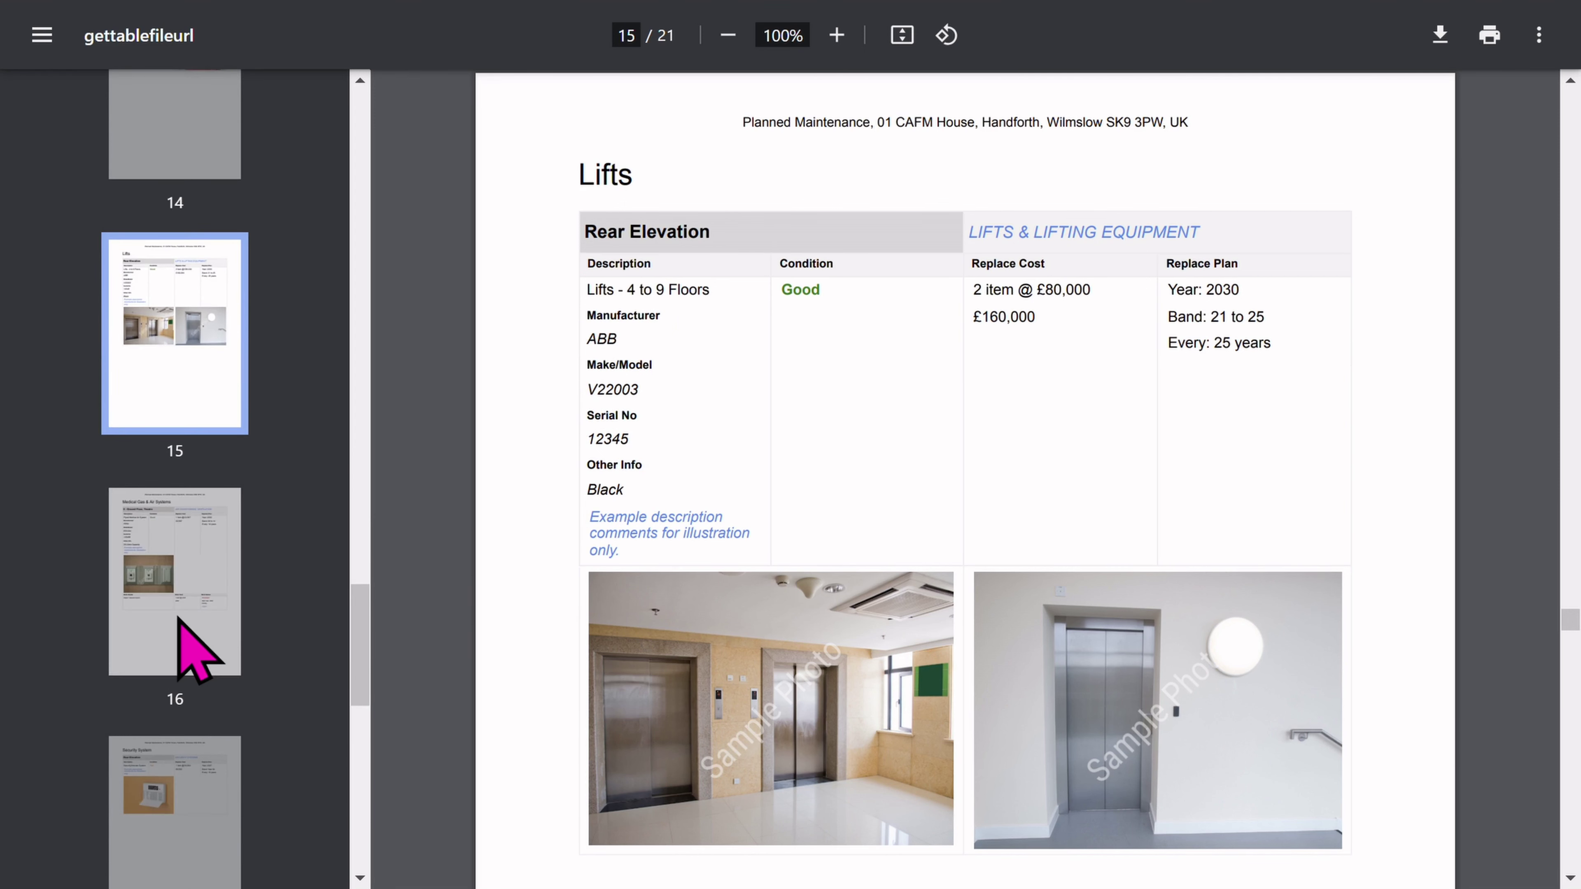
left_click(179, 617)
scroll(300, 573, "down", 4)
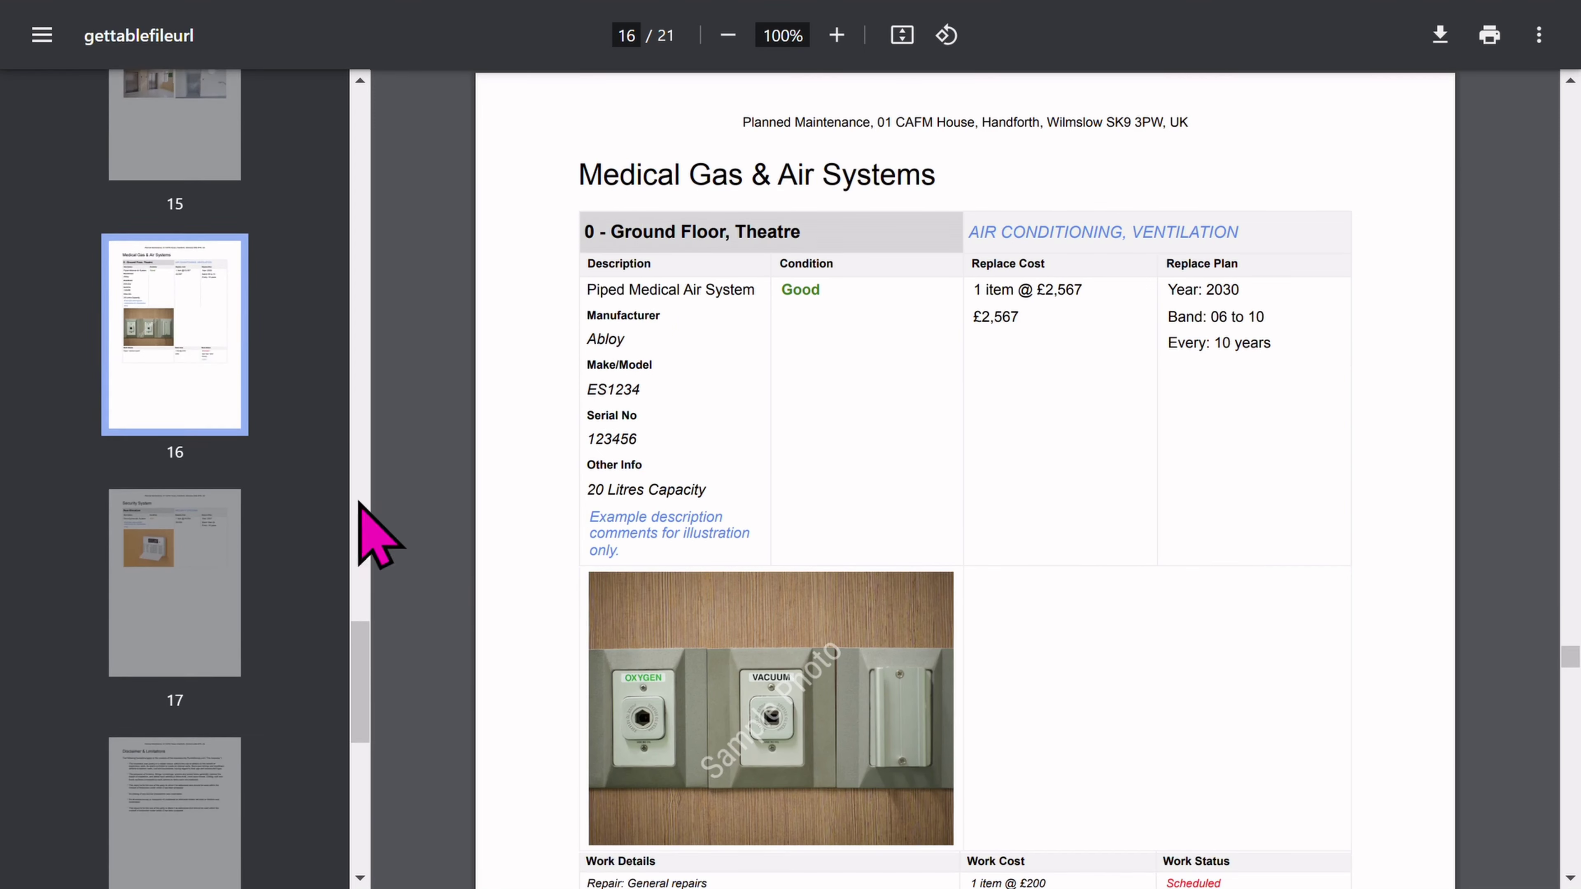
scroll(308, 583, "down", 4)
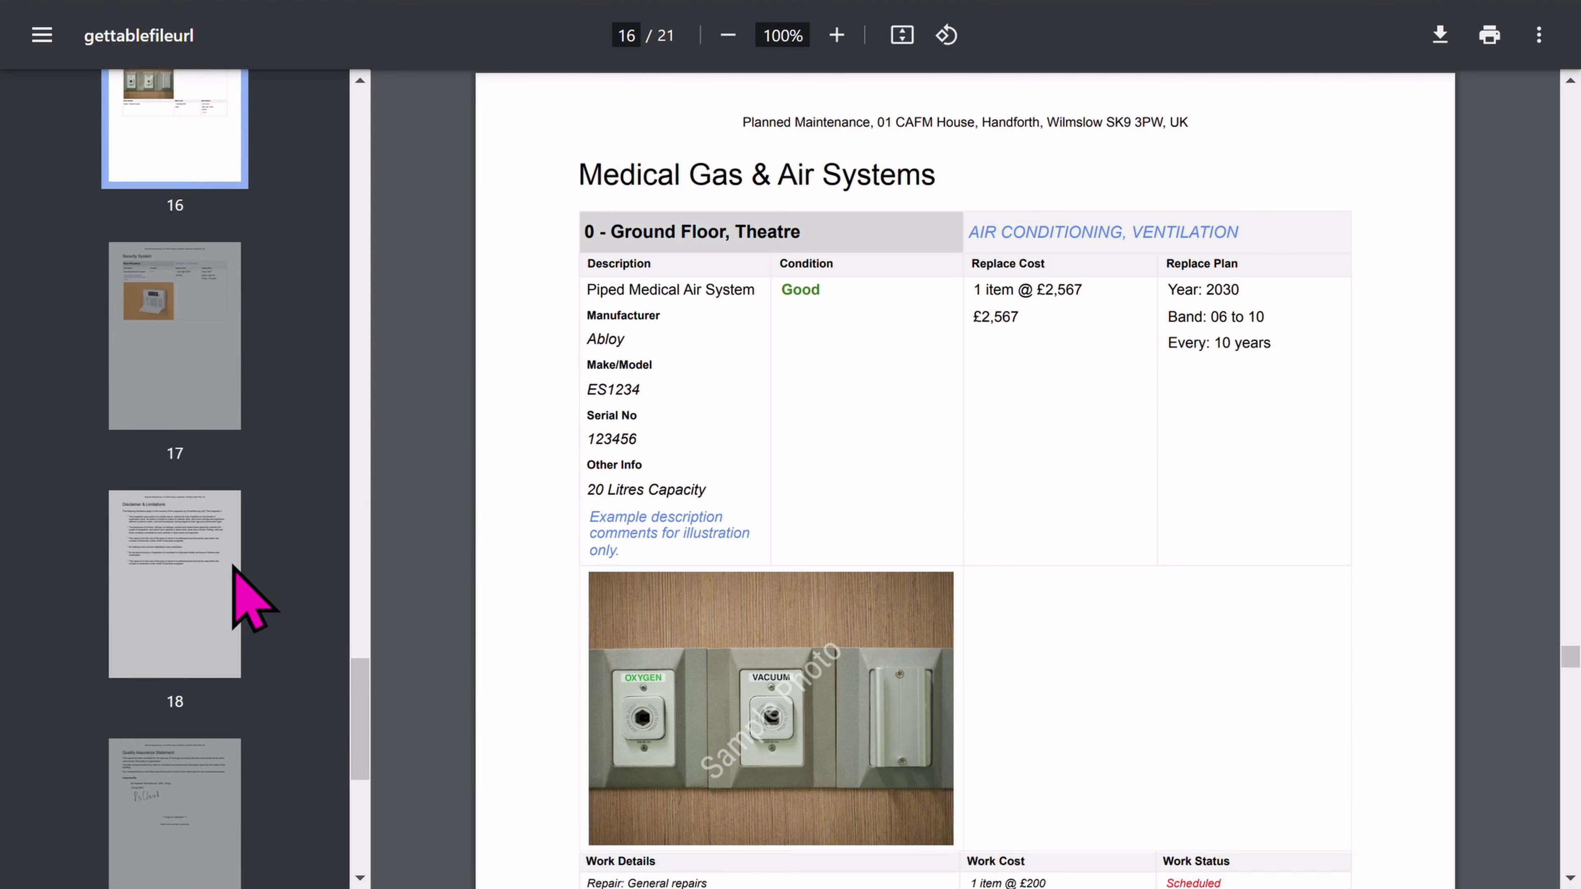
left_click(179, 563)
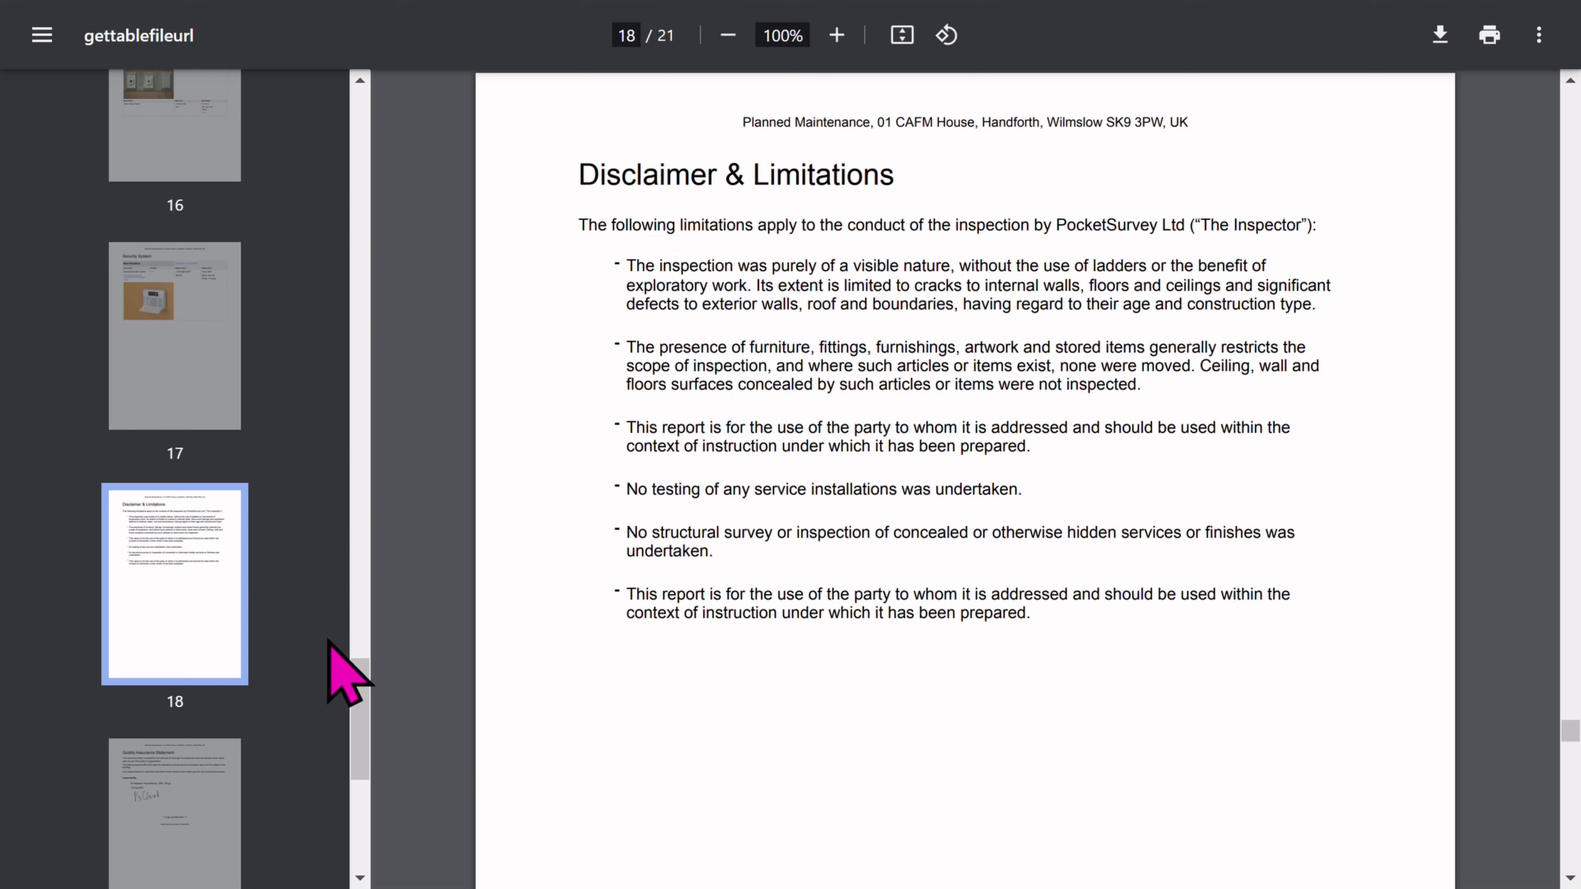
scroll(329, 641, "down", 10)
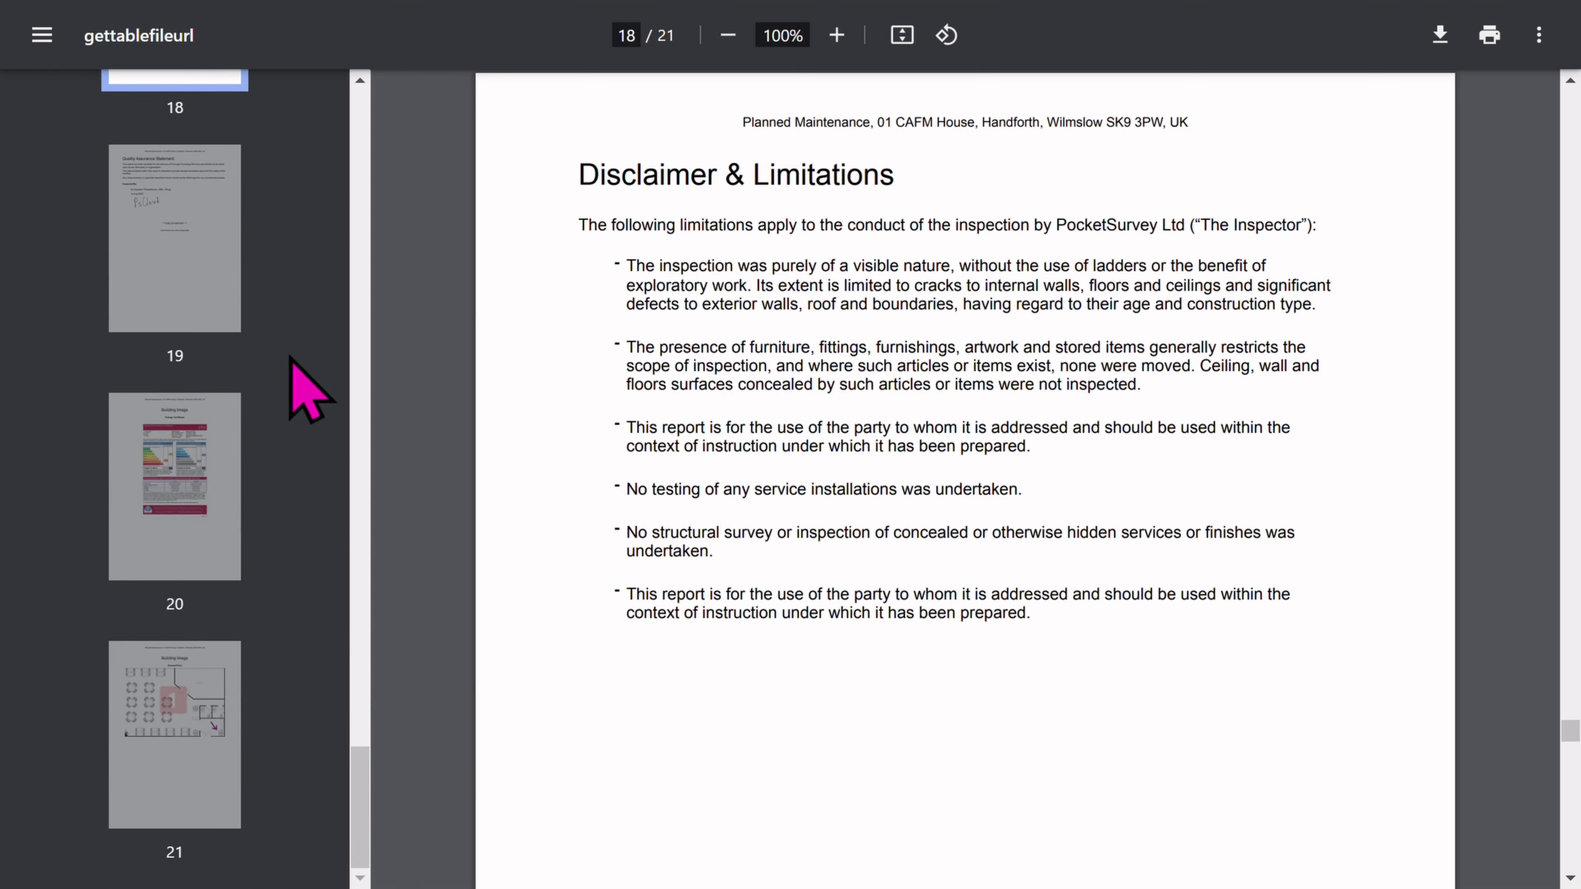
left_click(176, 300)
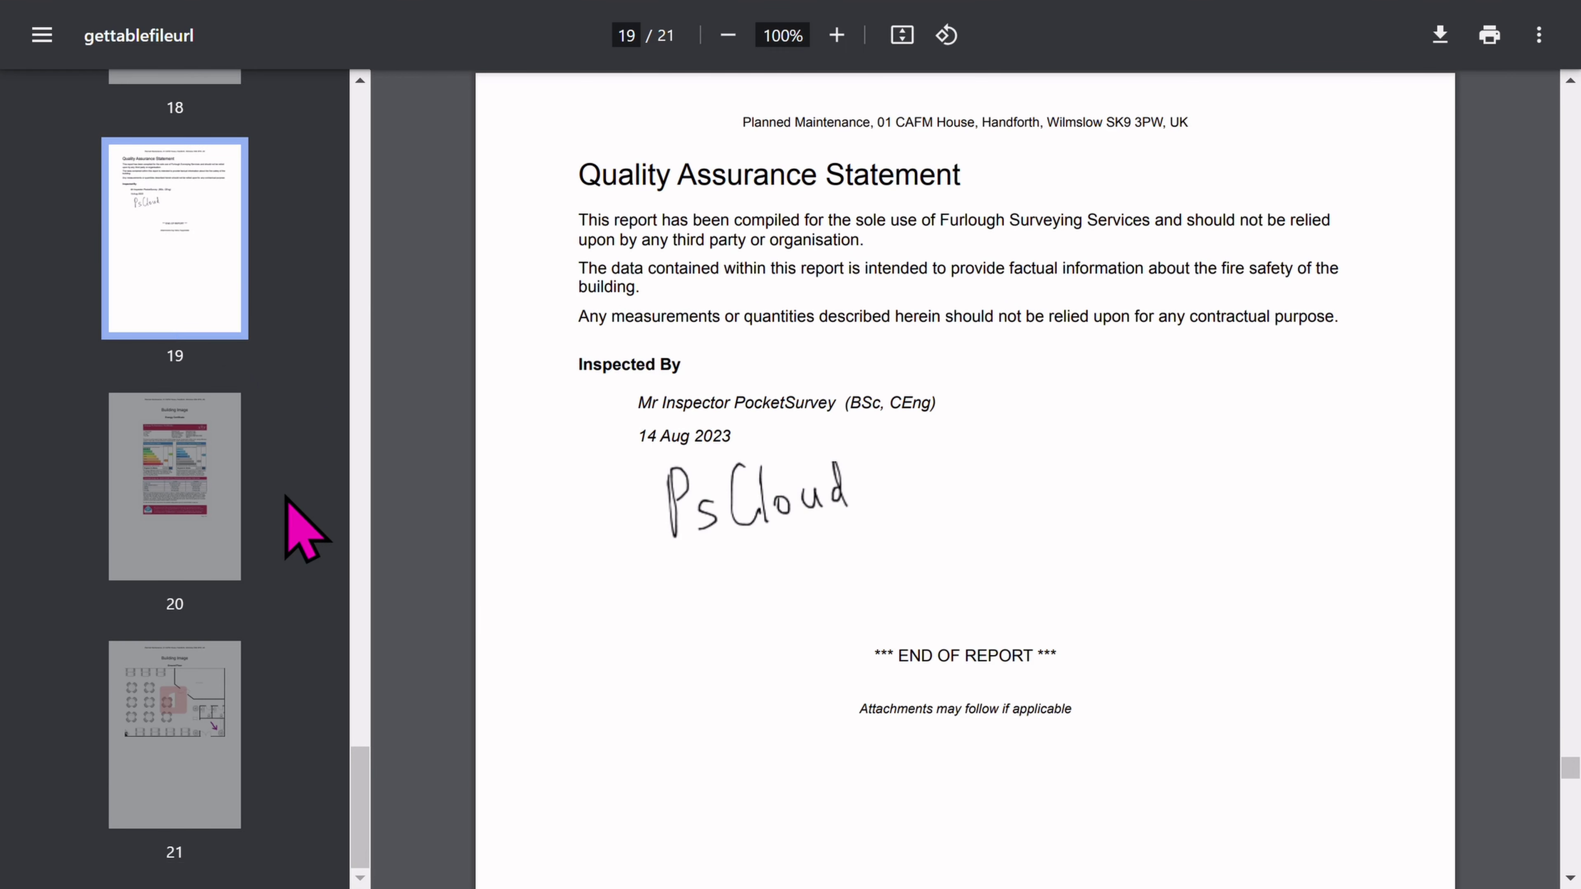
left_click(222, 498)
left_click(210, 664)
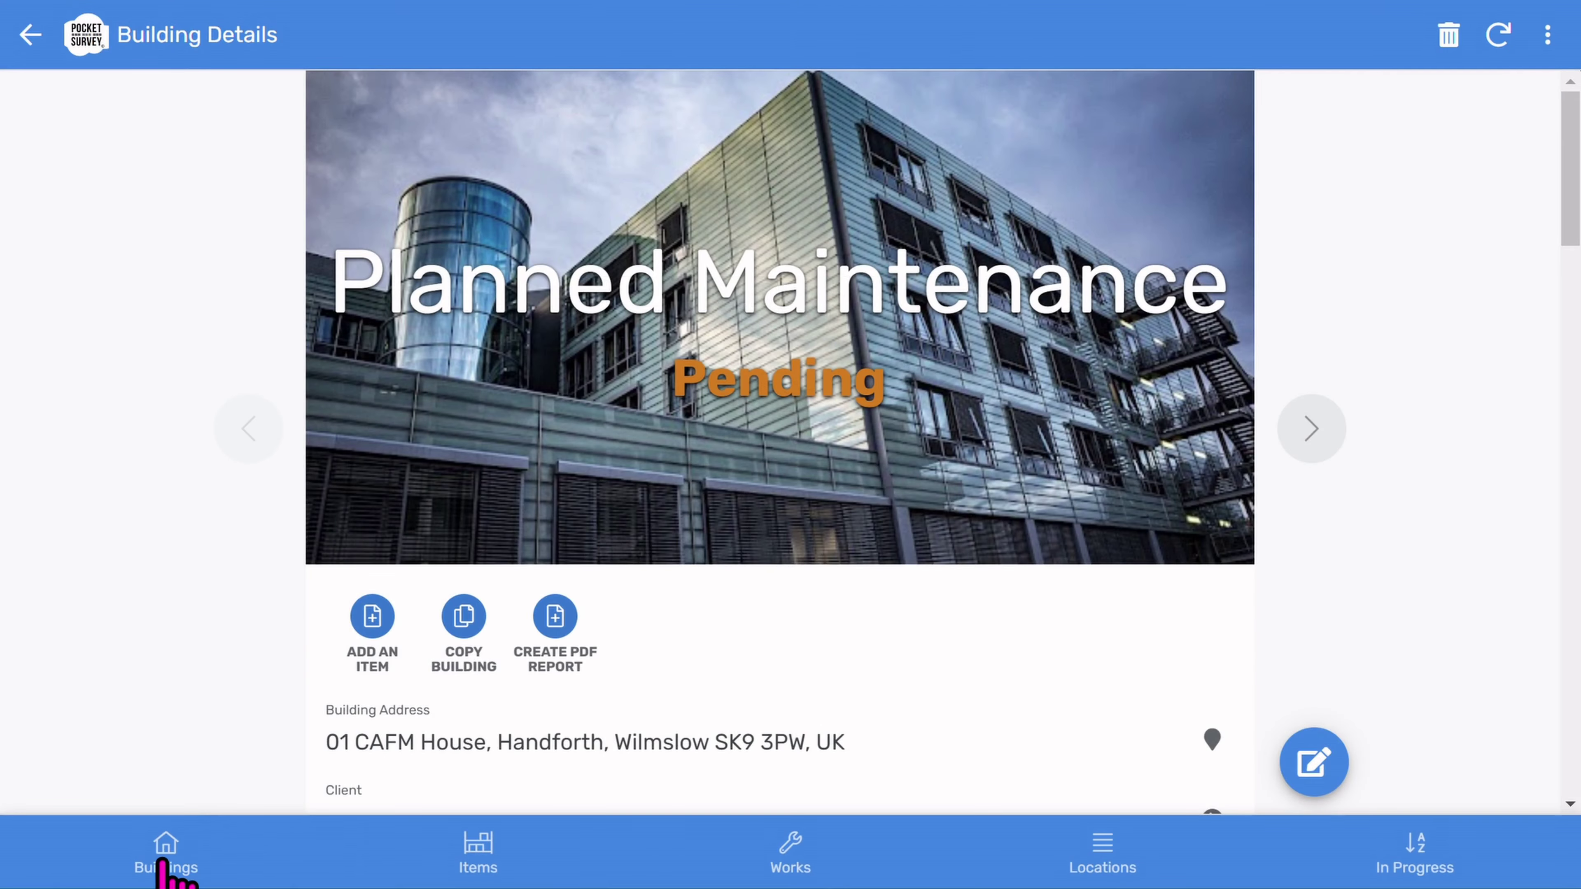
Return to the Buildings list and start a new, blank Building Form.
left_click(164, 861)
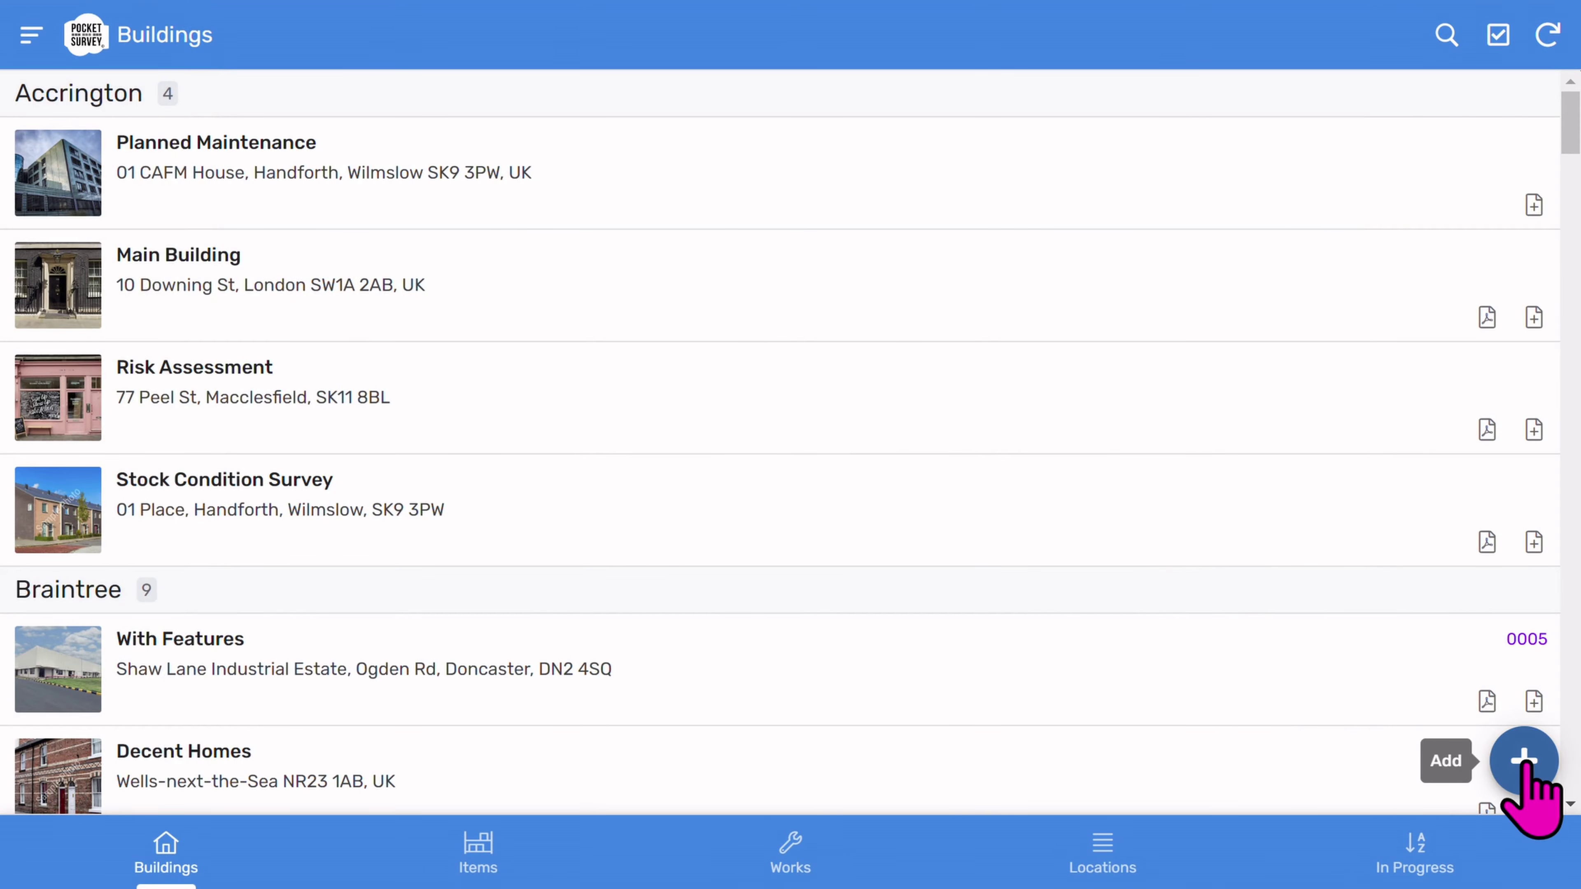
left_click(1524, 761)
scroll(959, 383, "down", 5)
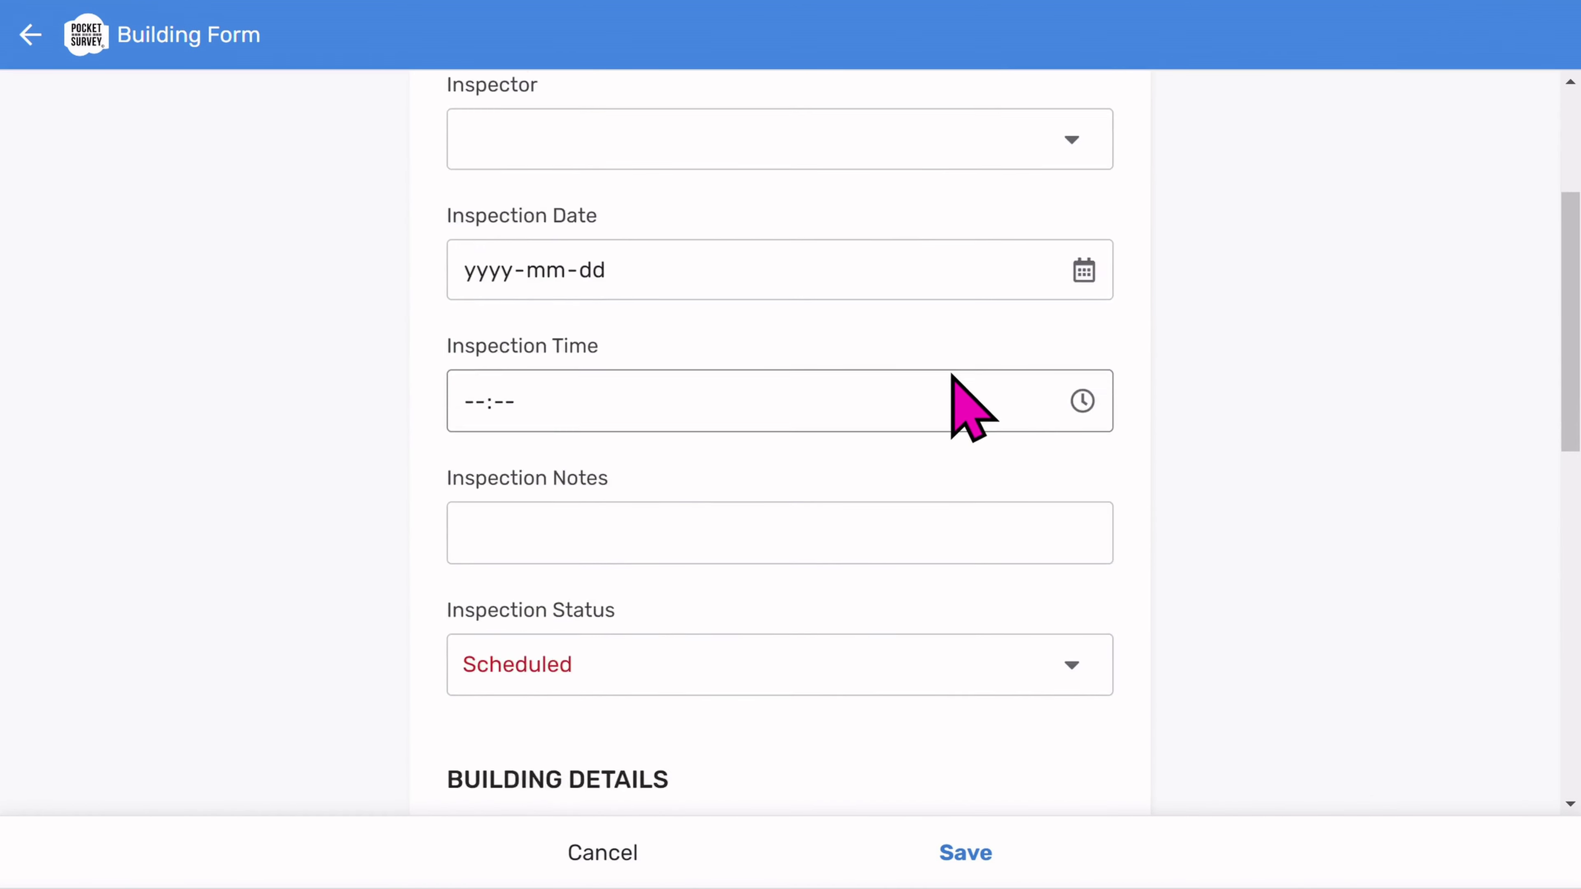
Create a new client under organisation 'My Client' with a chosen contact, and save it.
scroll(956, 381, "up", 3)
scroll(958, 385, "up", 4)
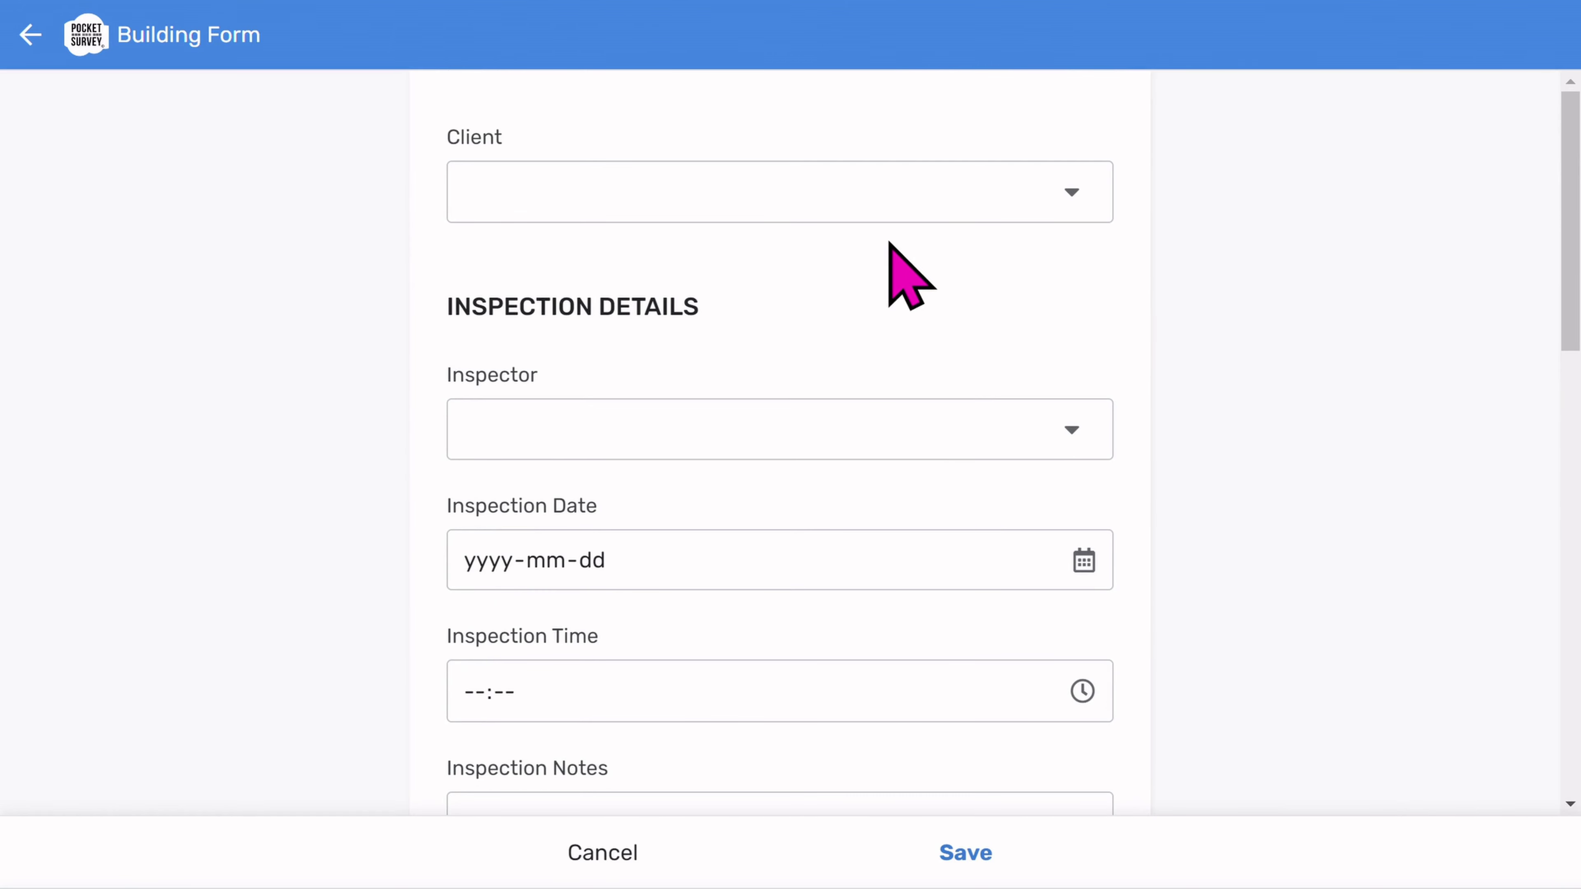
left_click(856, 198)
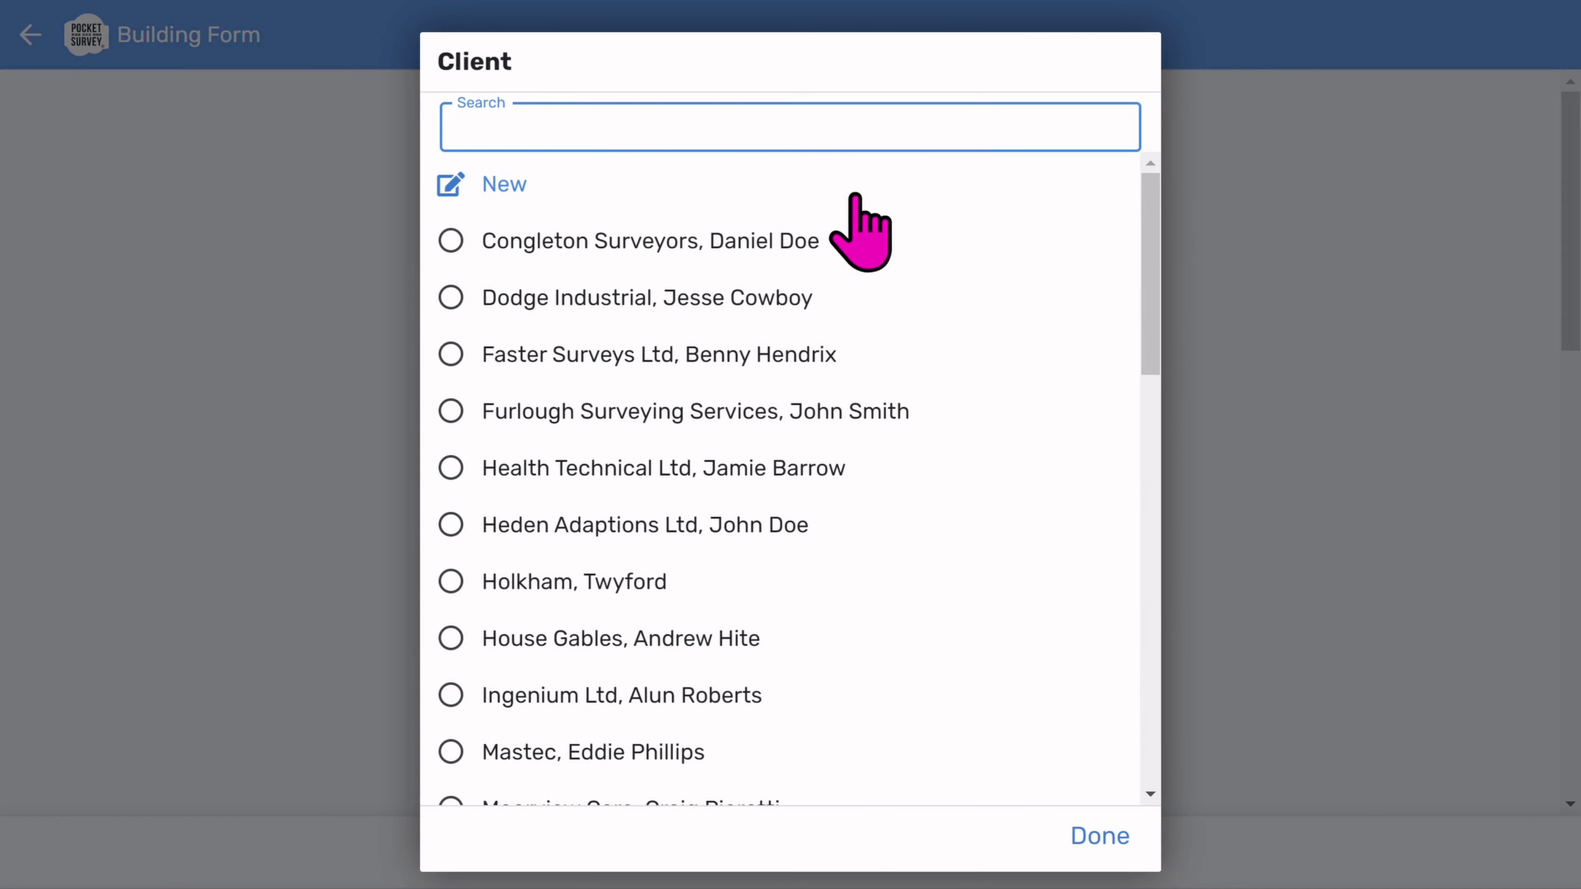
left_click(516, 186)
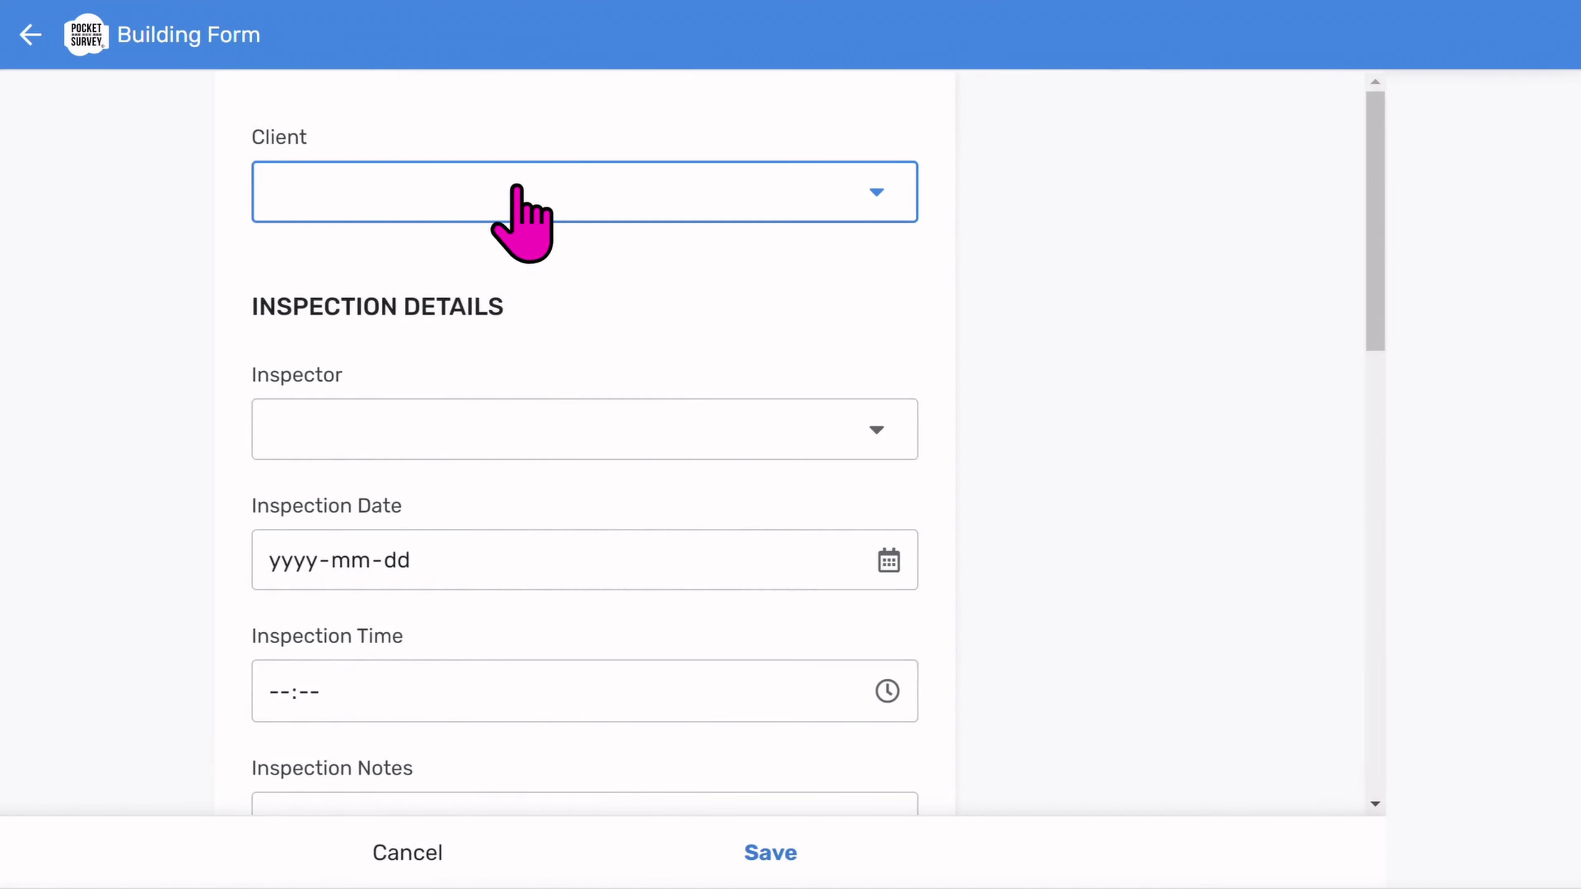
left_click(604, 192)
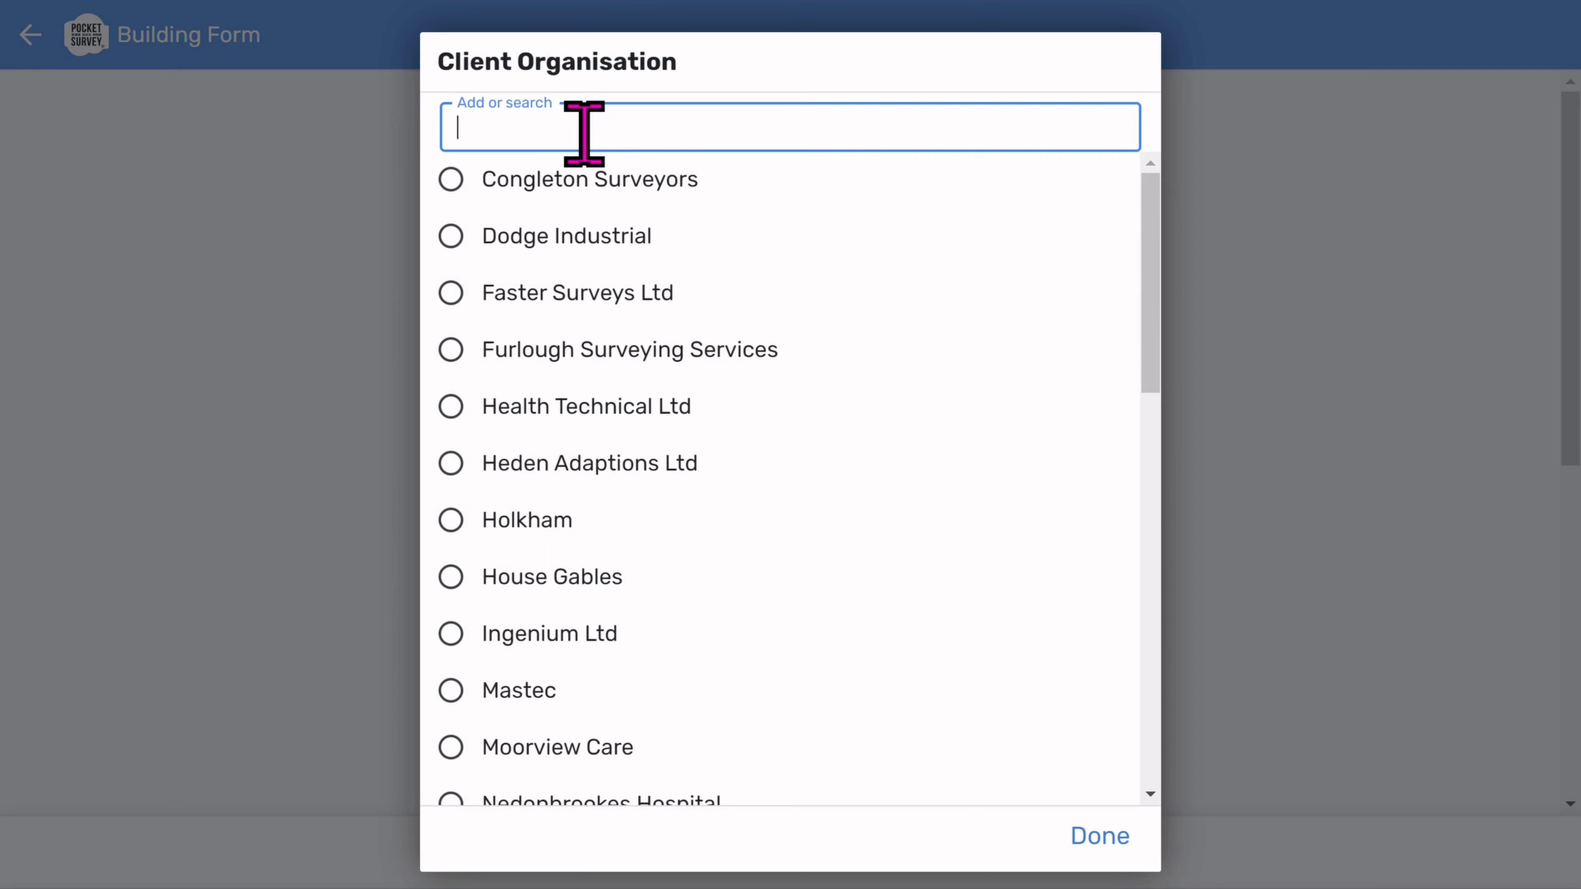
type("My")
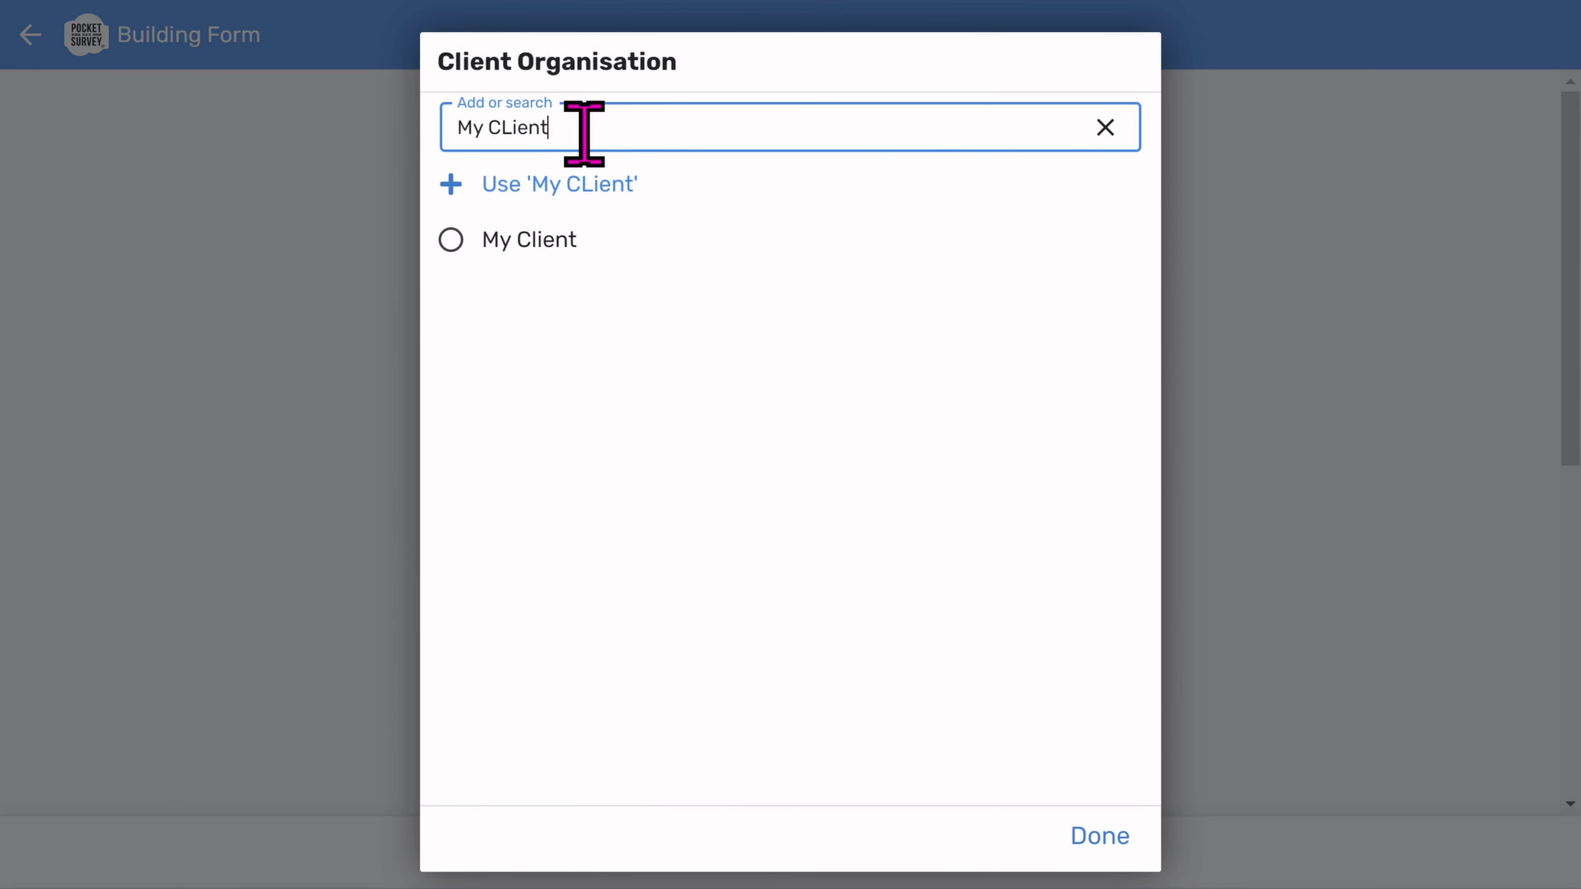
type(" CLient")
left_click(541, 249)
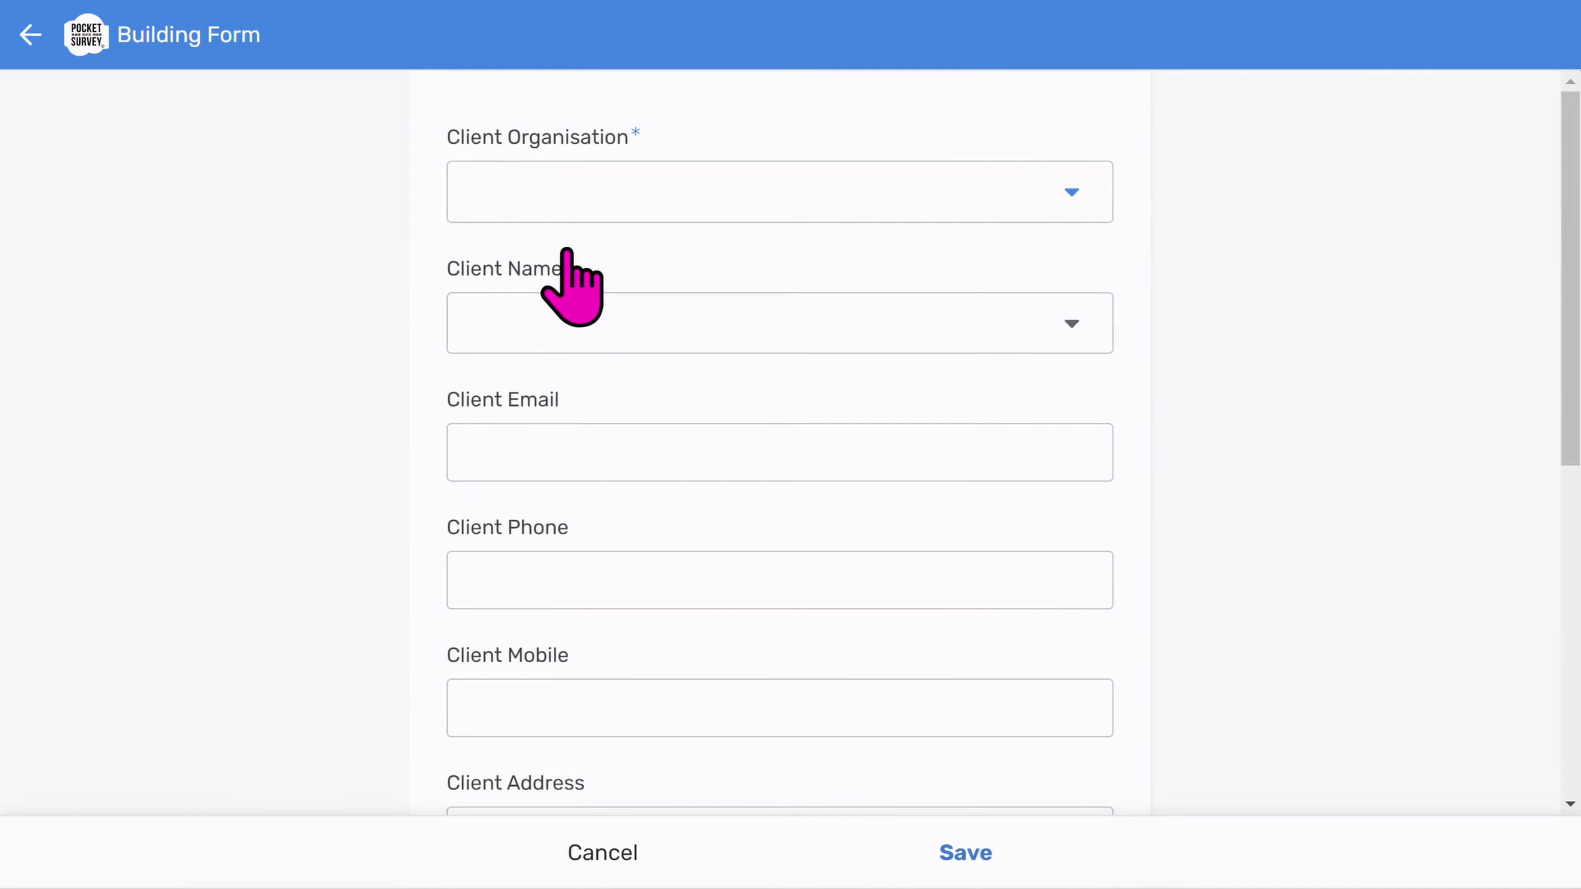
left_click(758, 327)
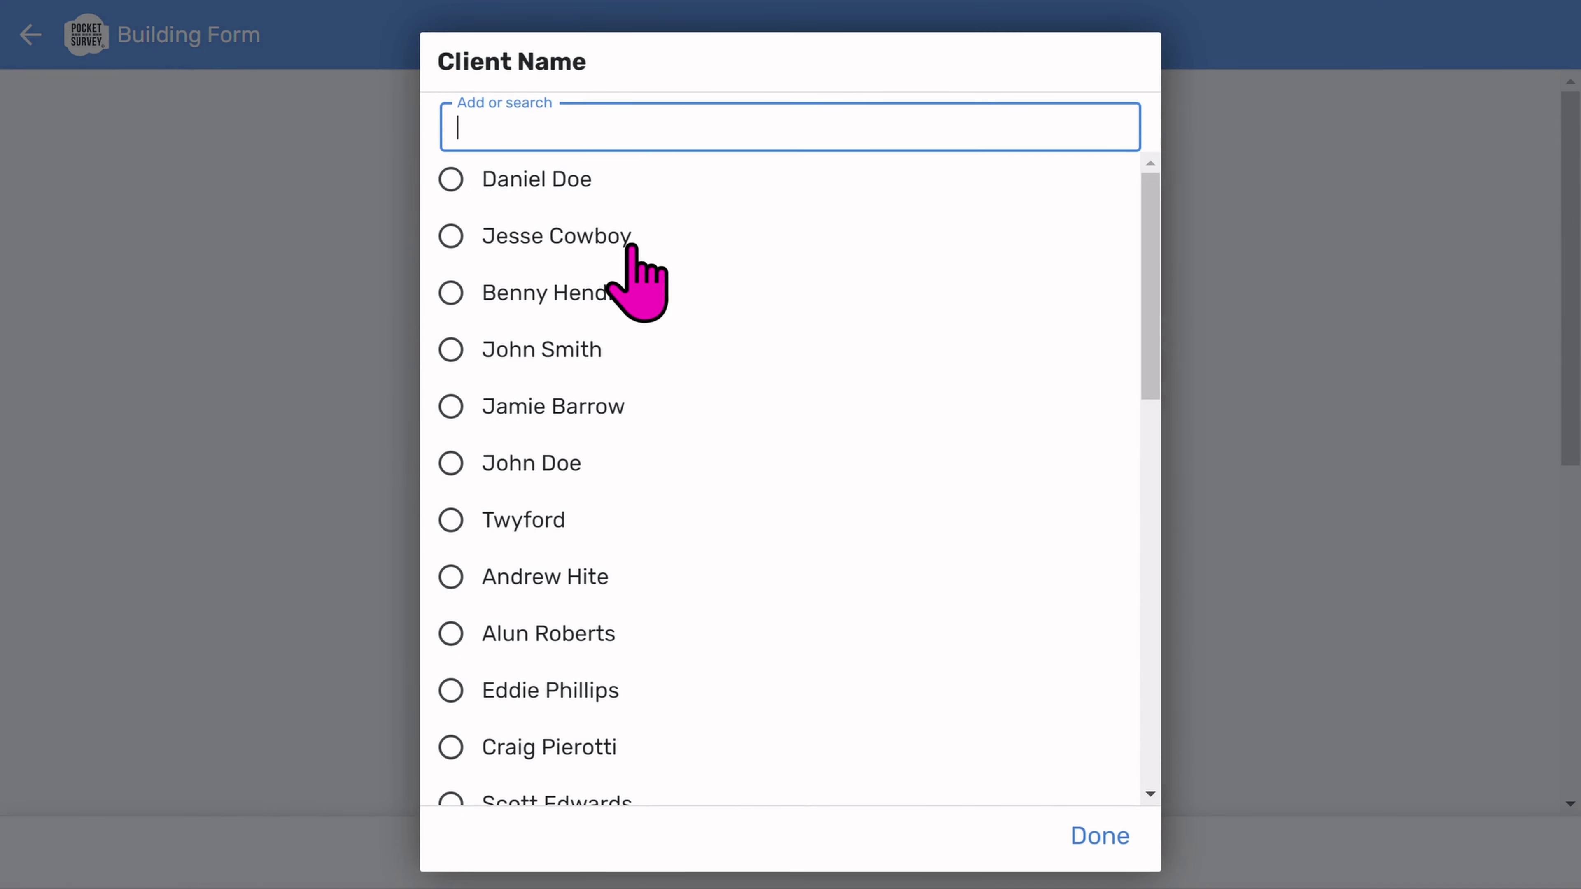
left_click(625, 243)
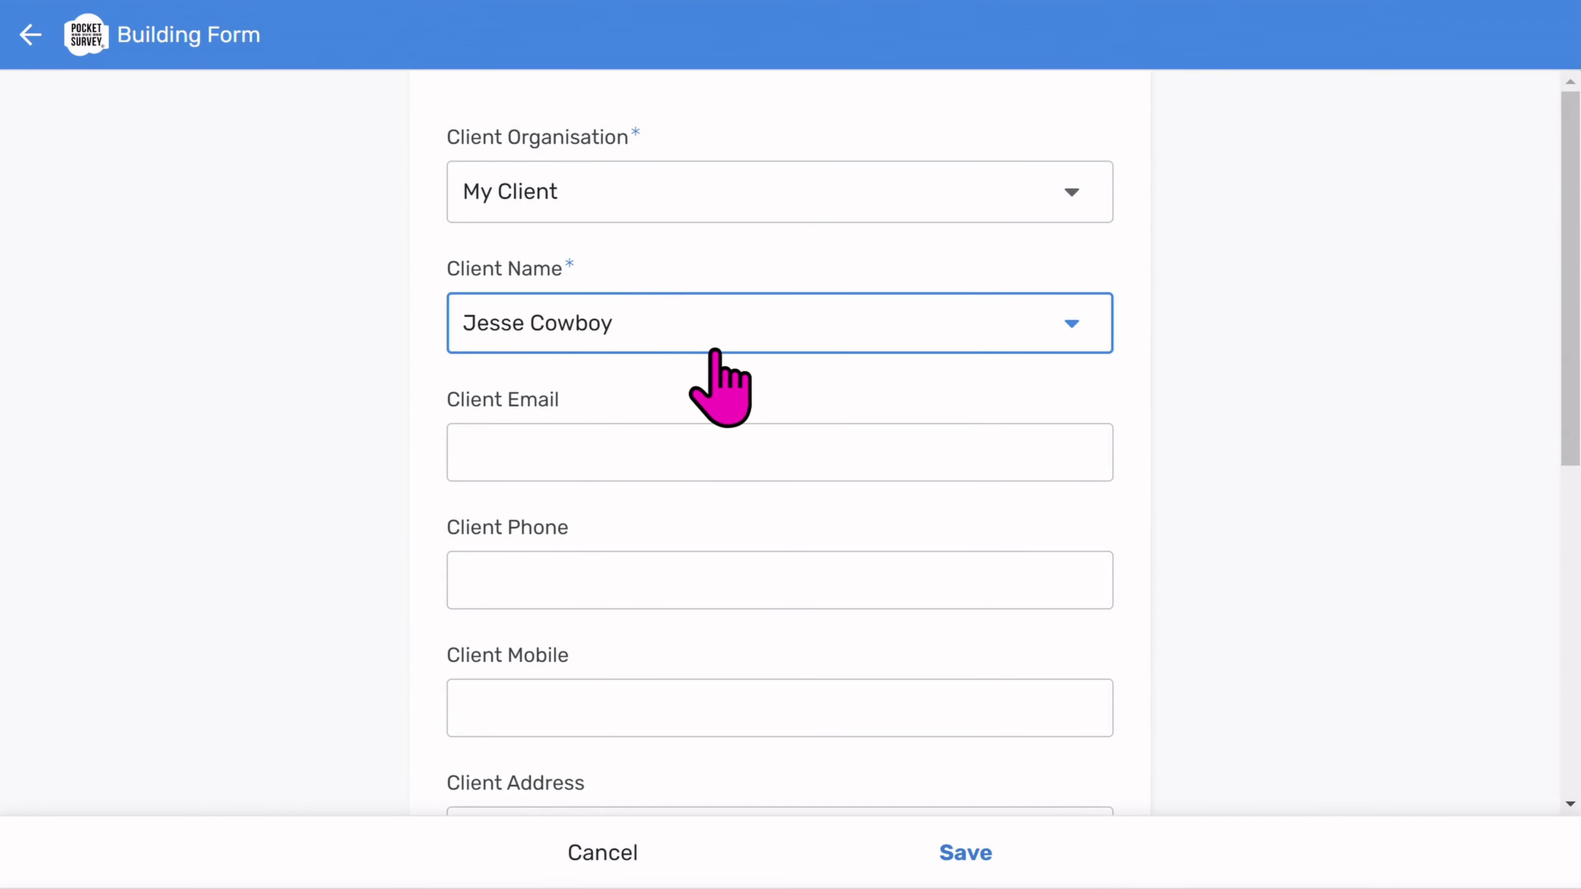
scroll(731, 542, "down", 5)
scroll(729, 550, "up", 5)
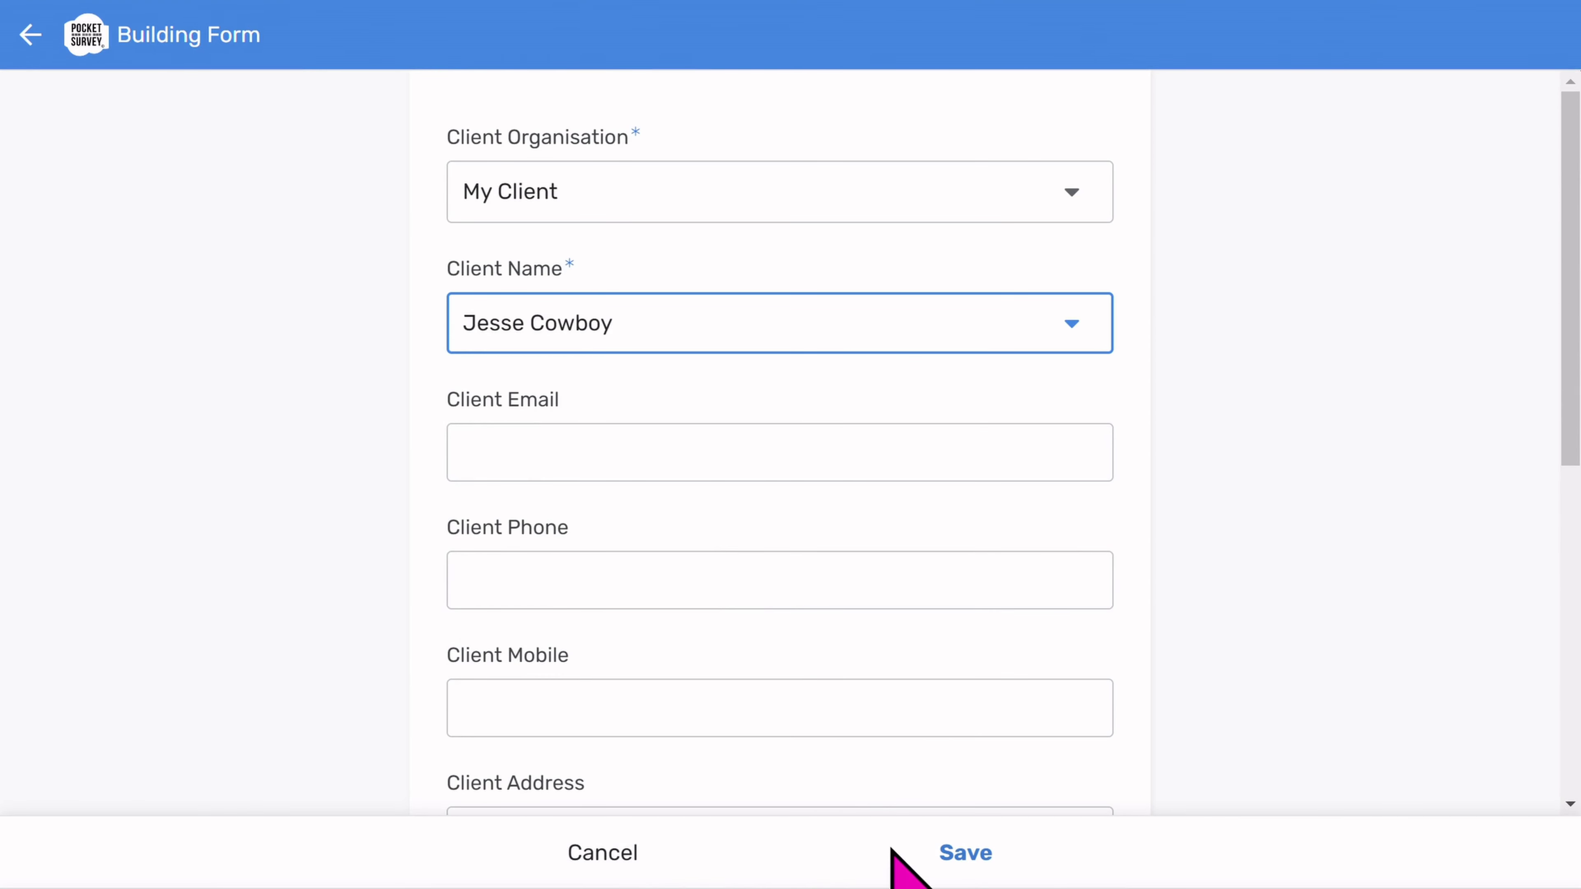
left_click(937, 850)
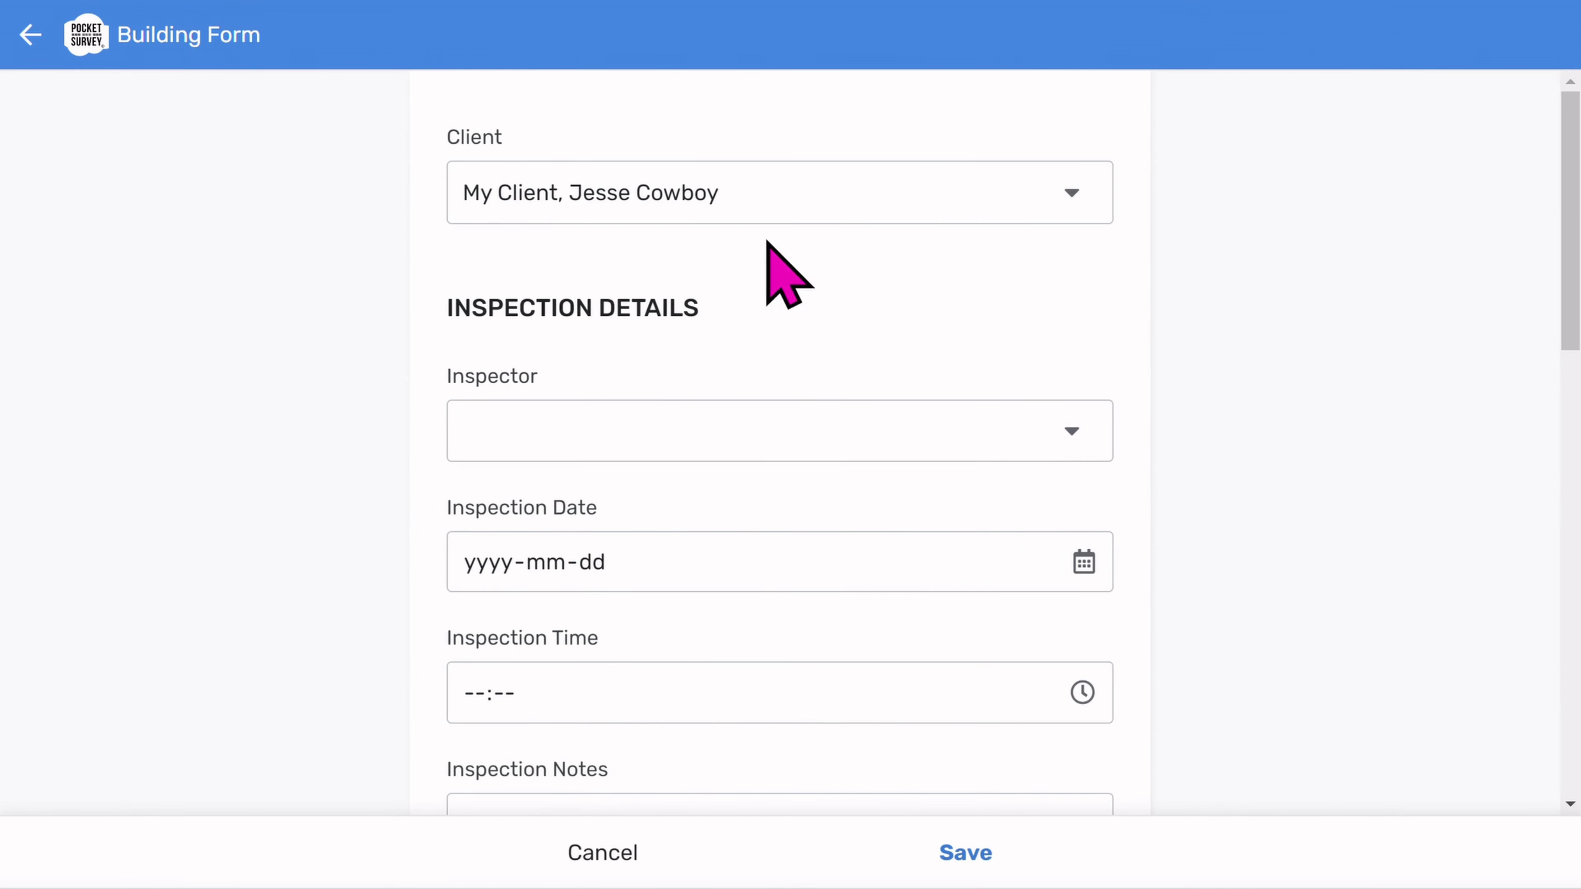
Assign the demo inspector with inspection date 2023-08-12 and inspection time 13:52.
scroll(803, 330, "down", 2)
left_click(803, 307)
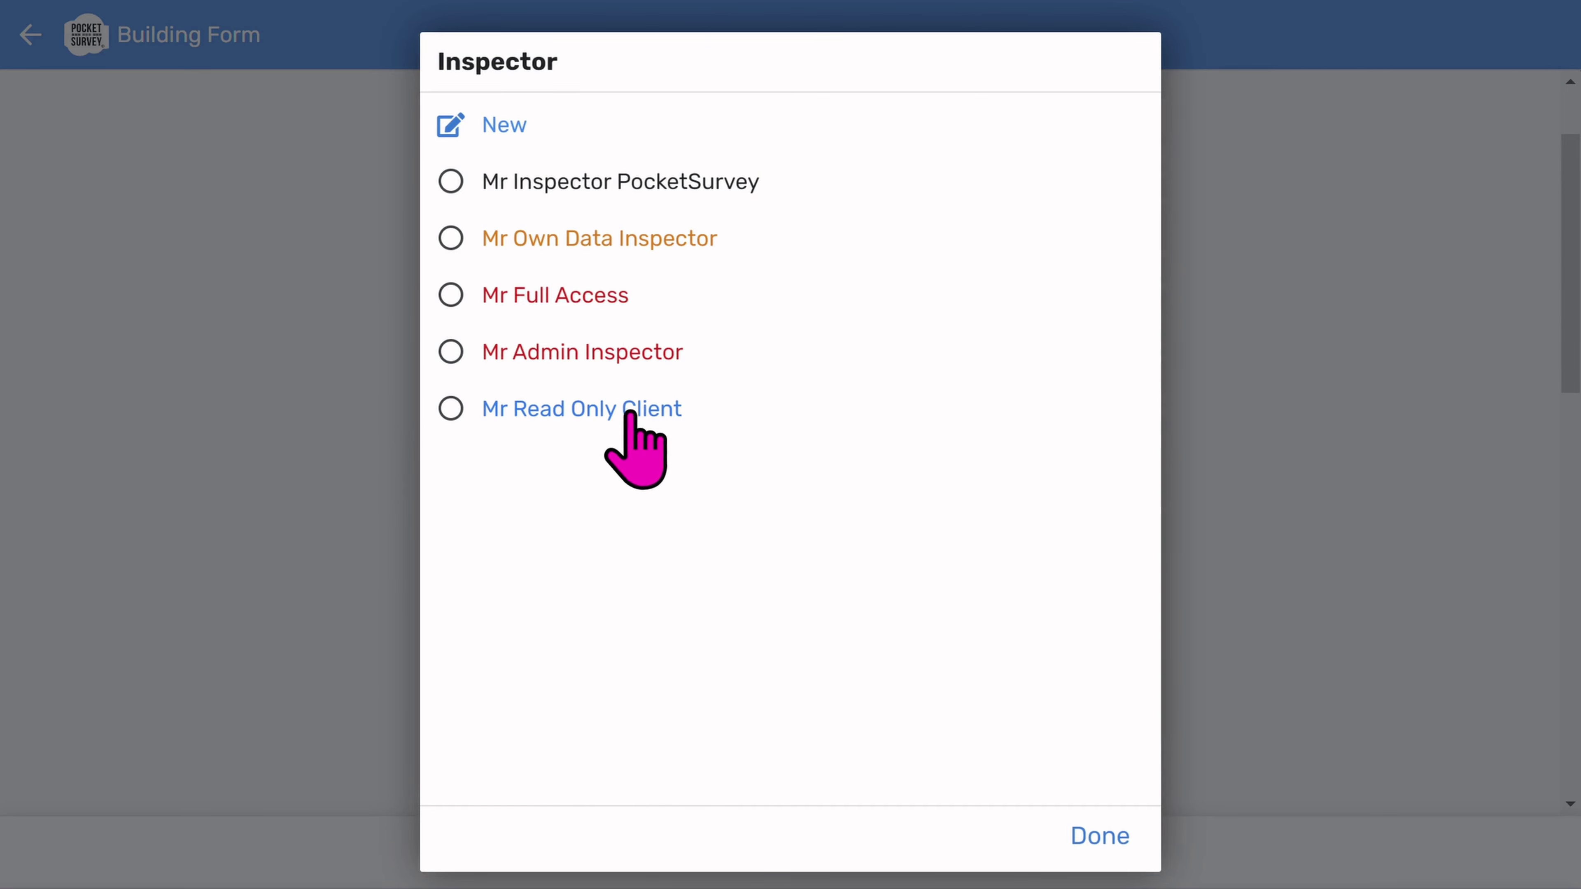
left_click(519, 183)
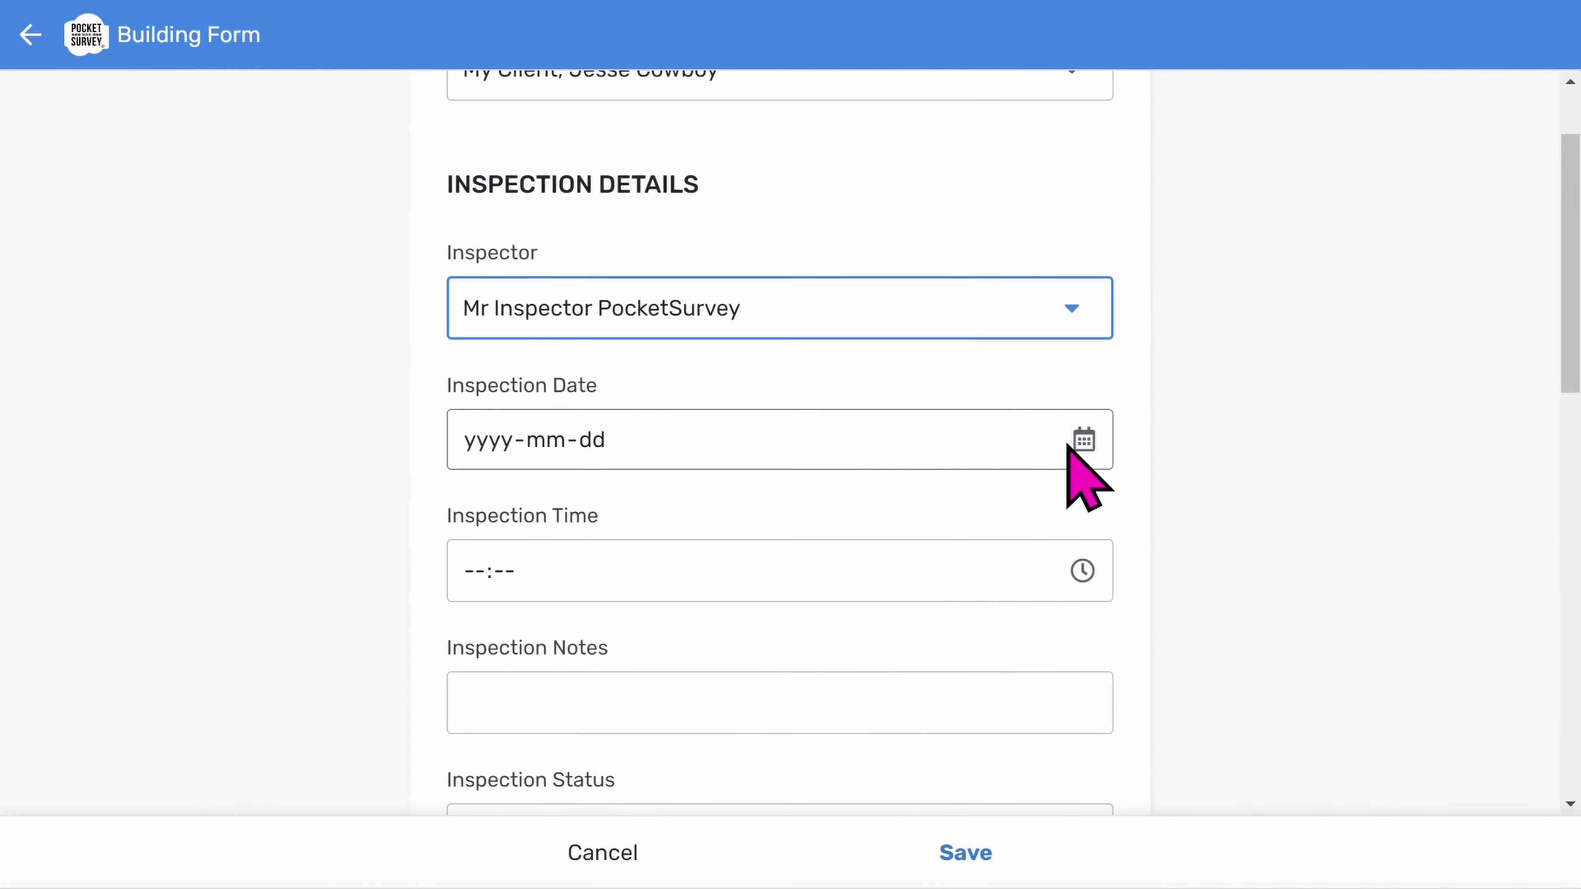
left_click(1084, 440)
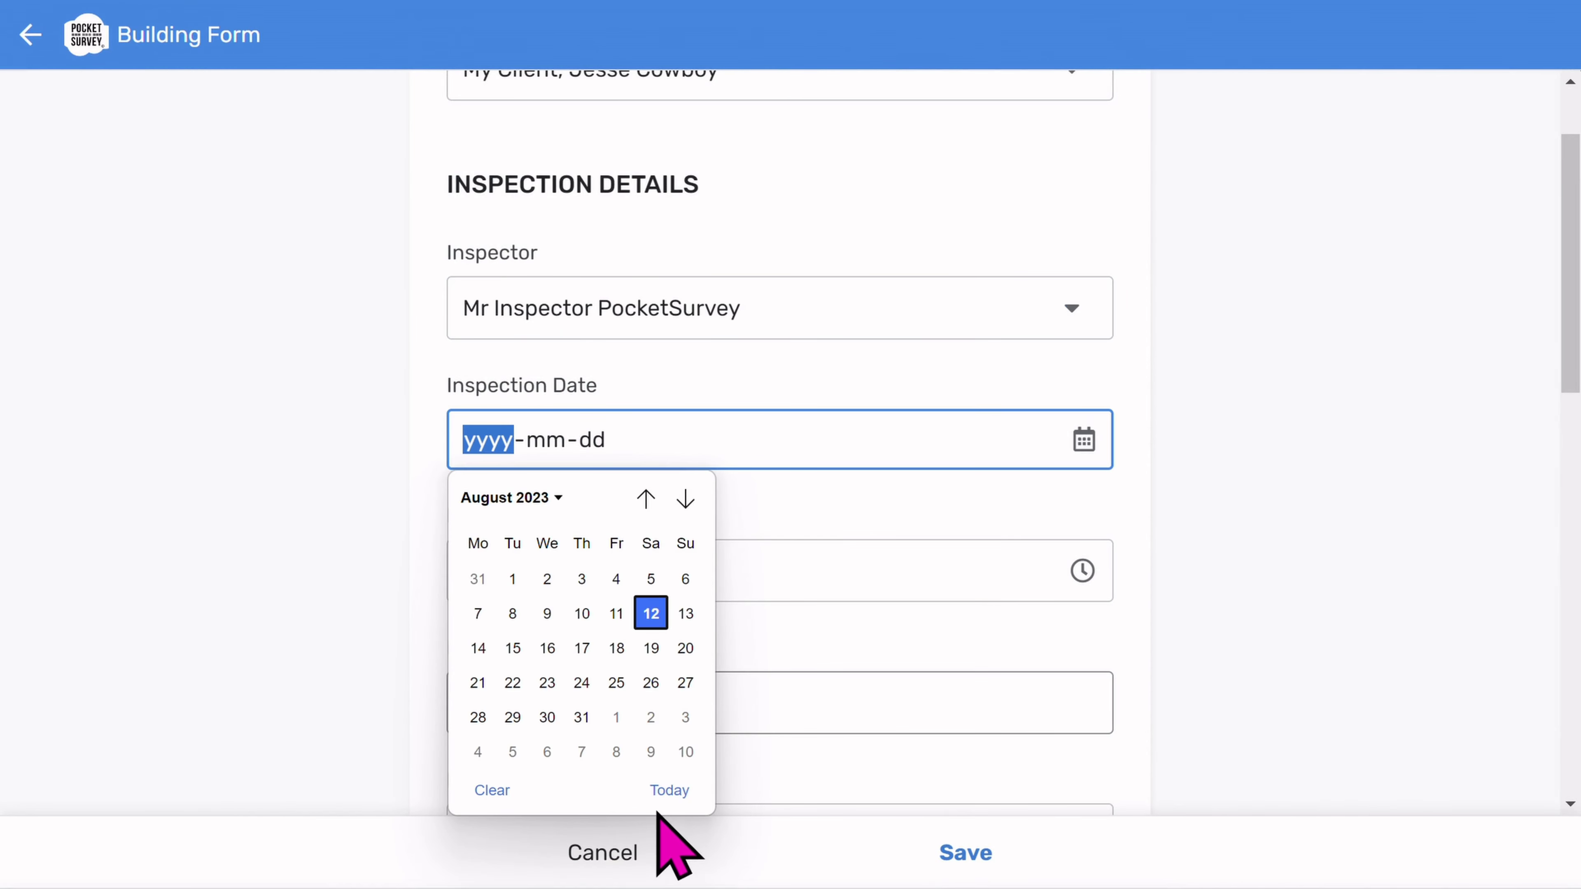
left_click(665, 792)
left_click(1080, 571)
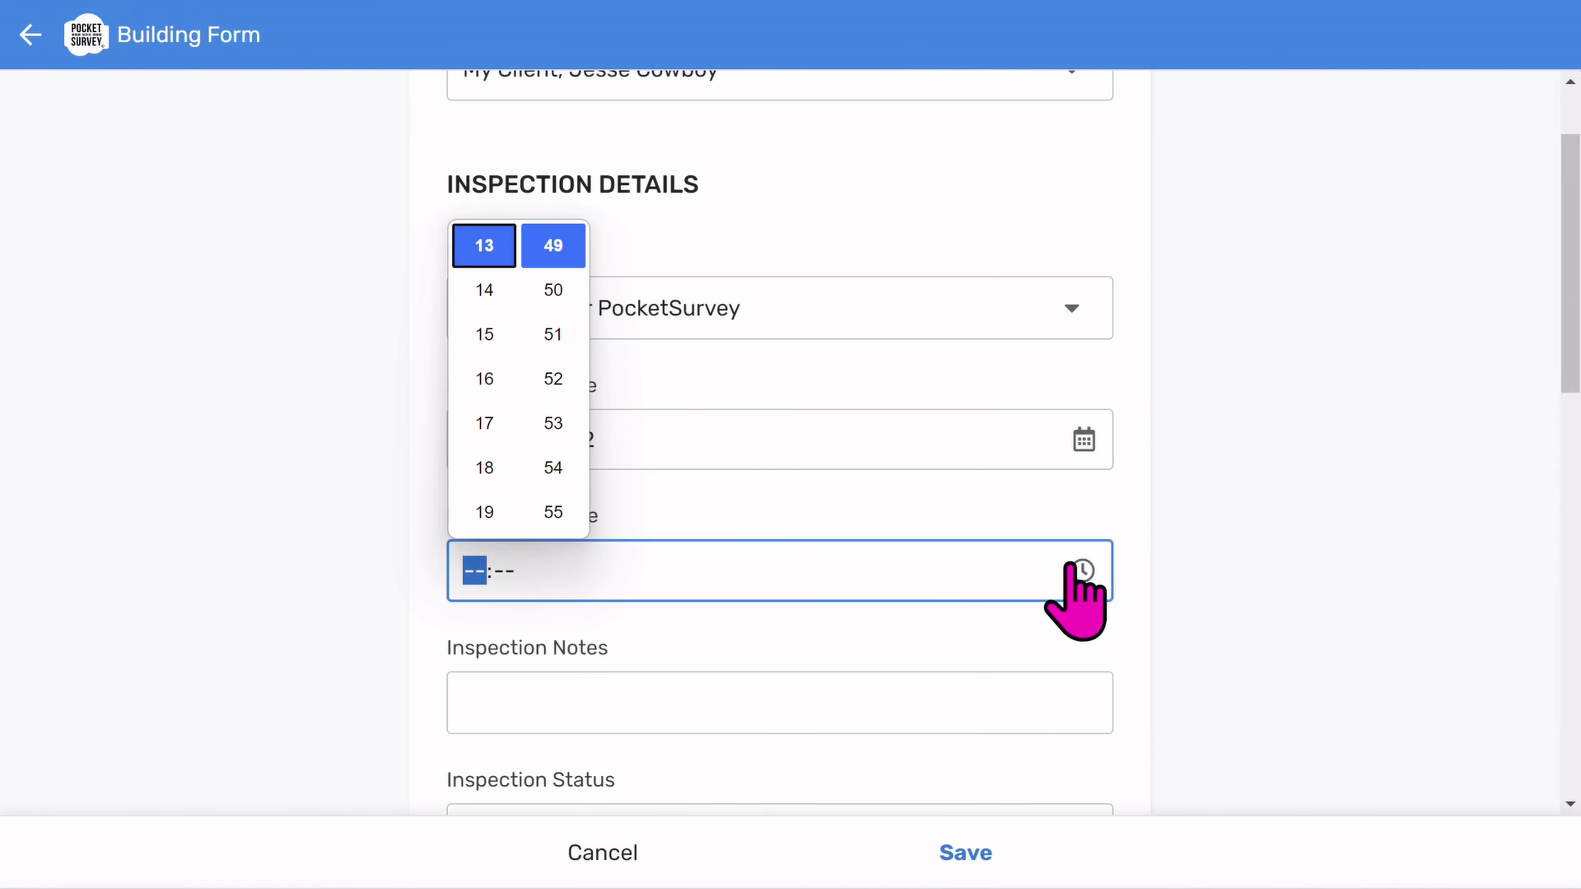
left_click(570, 384)
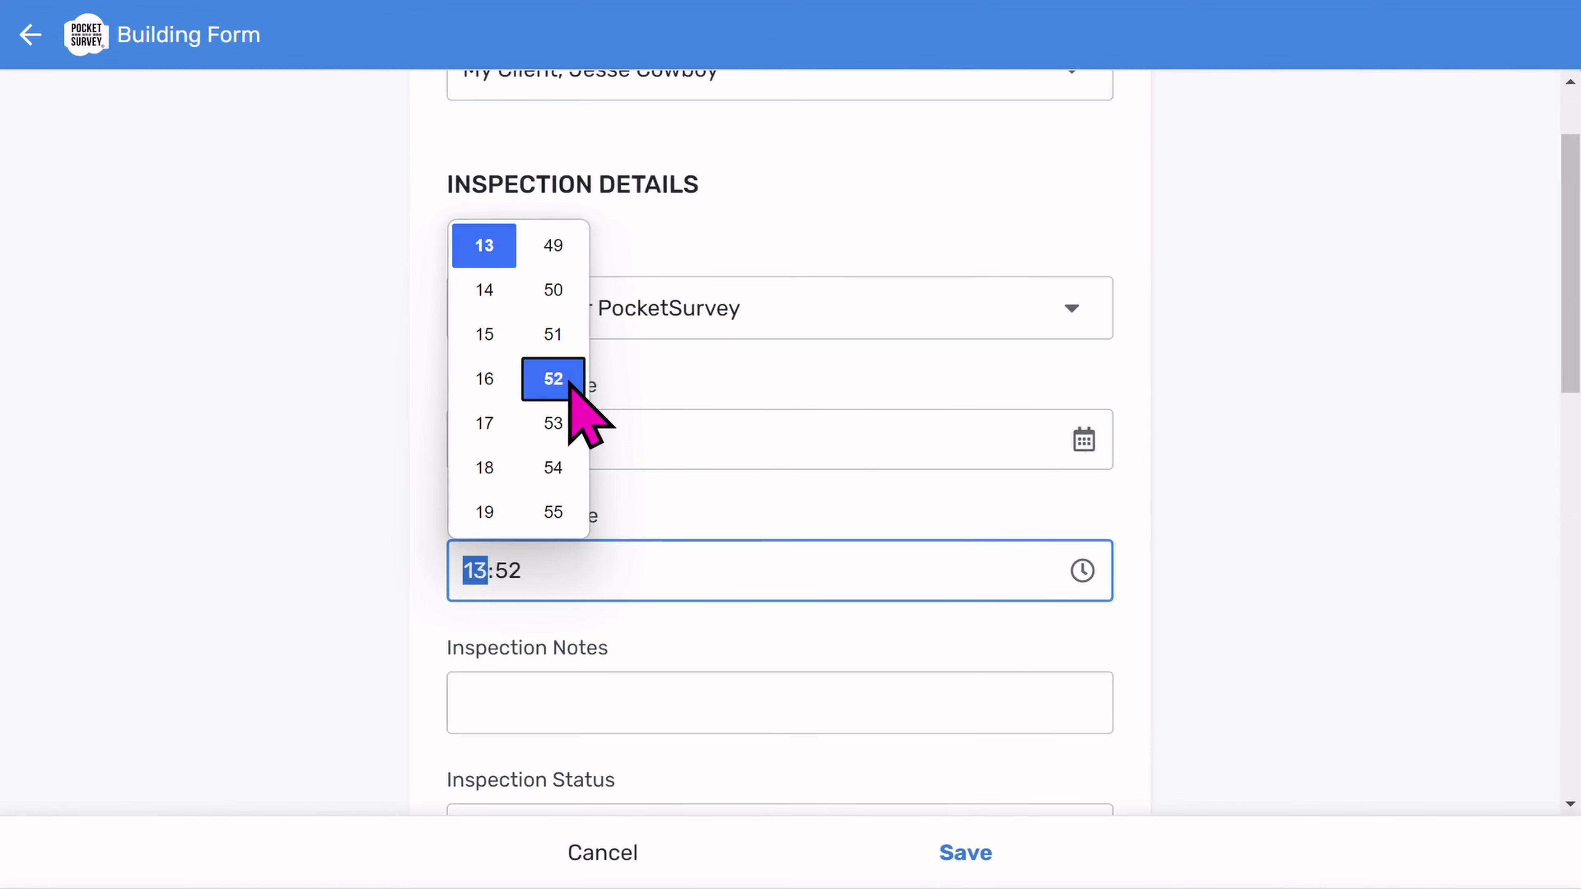
Set the inspection status to Scheduled.
left_click(607, 696)
scroll(705, 688, "down", 5)
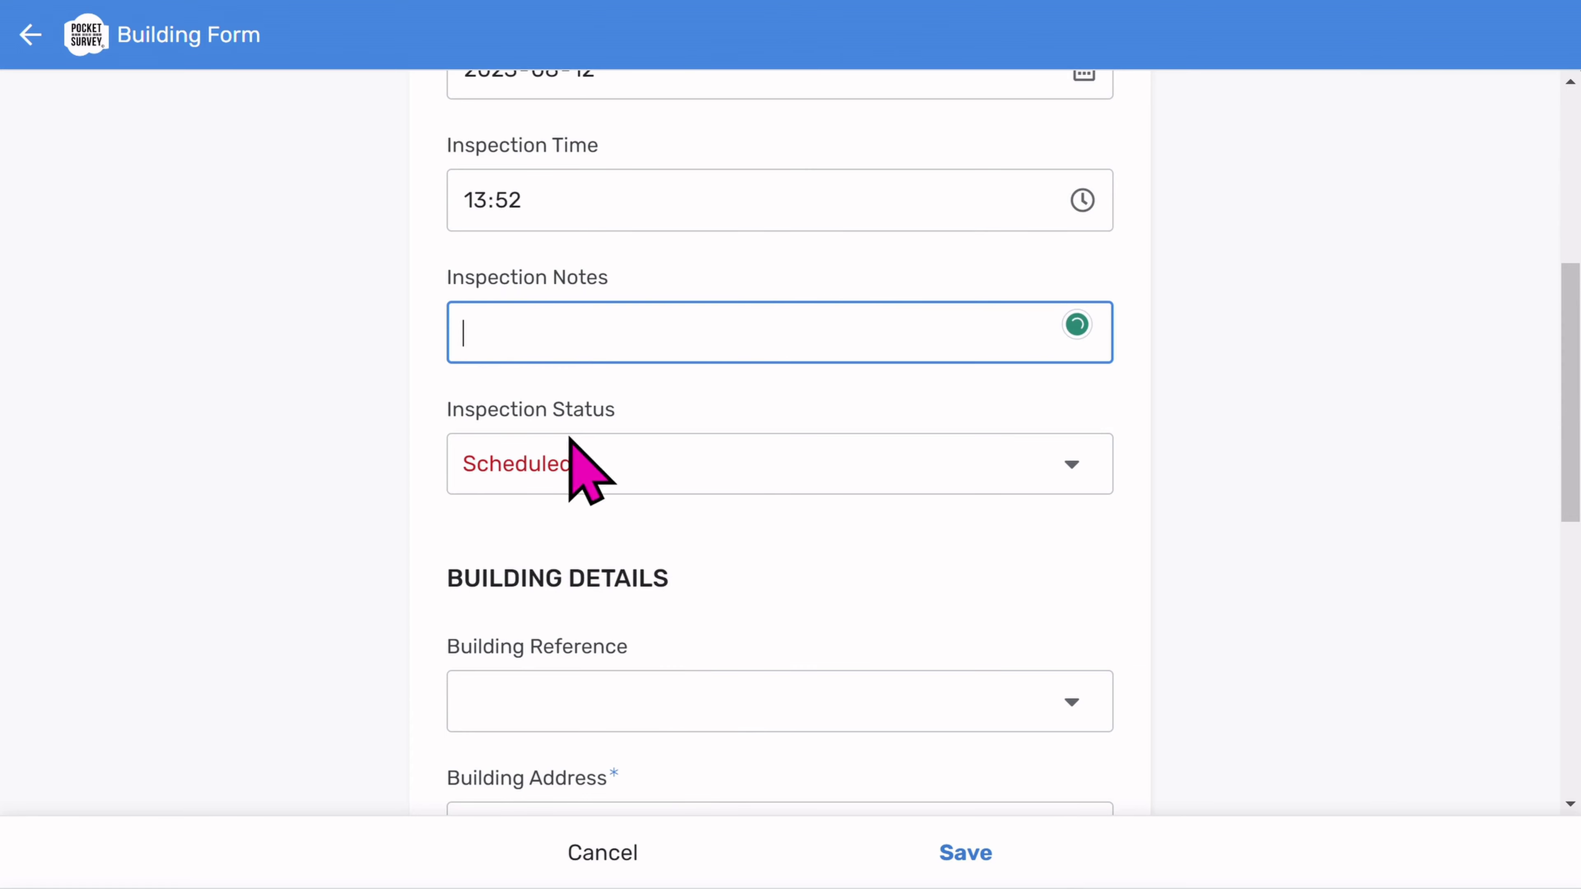
scroll(607, 480, "down", 2)
left_click(630, 340)
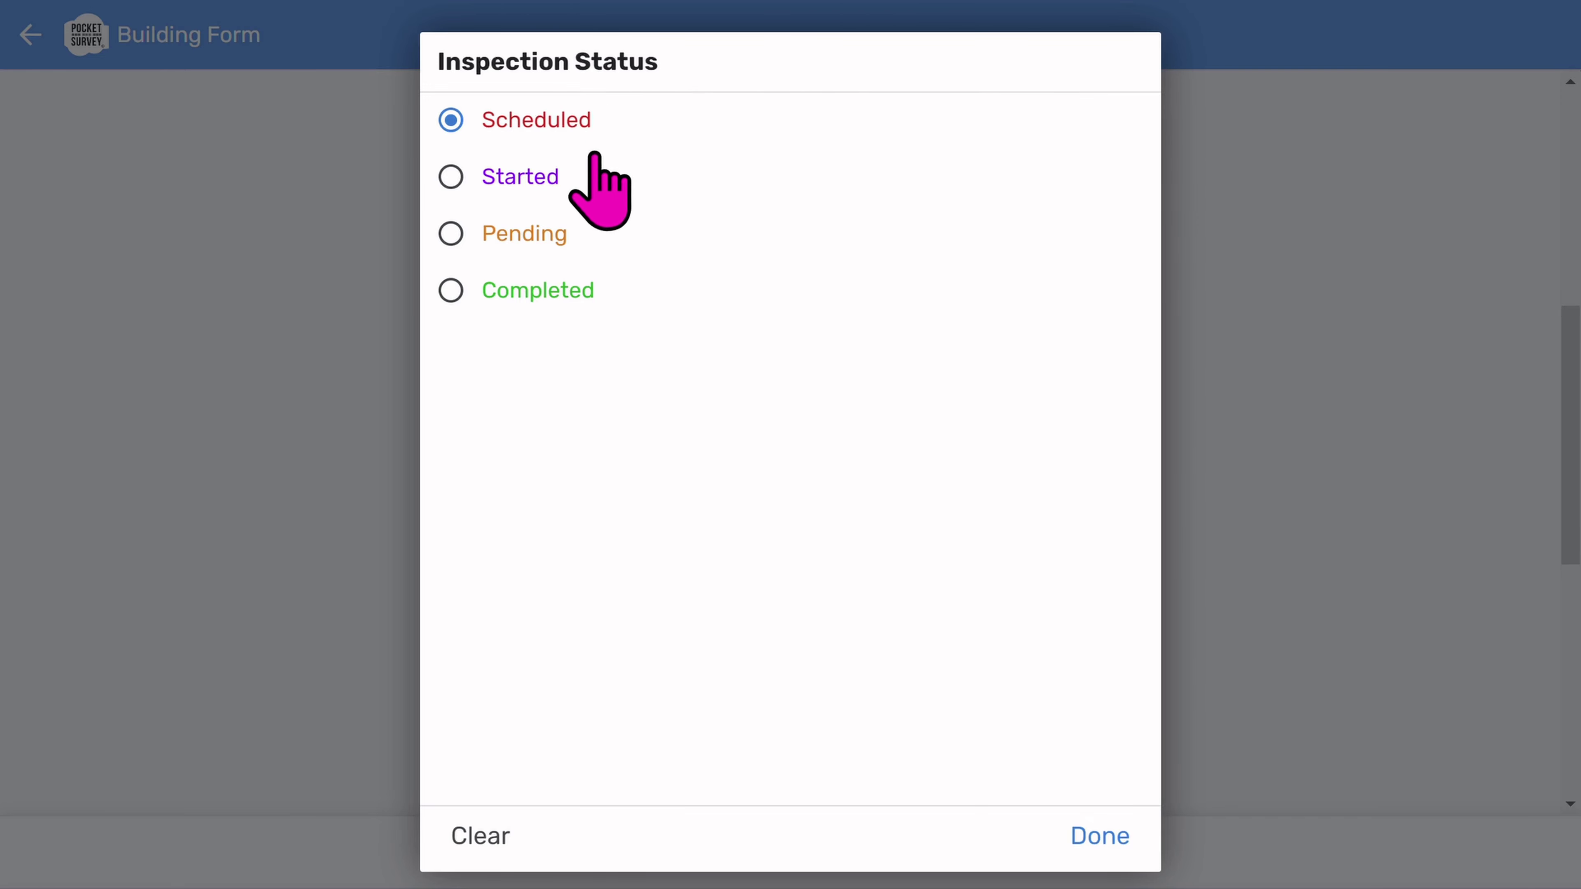
left_click(536, 180)
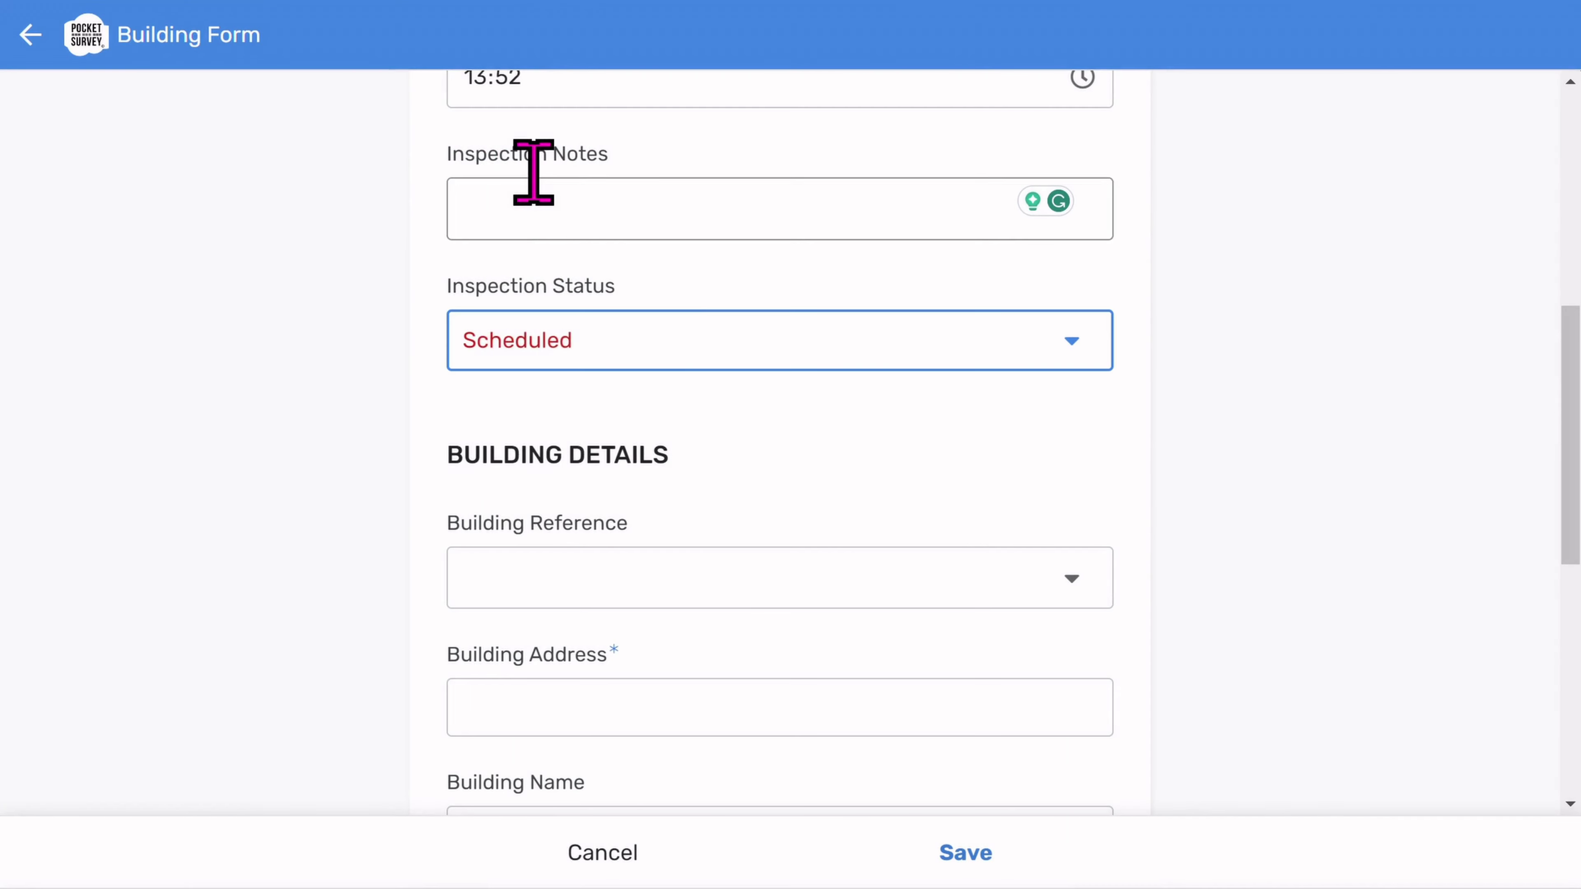
scroll(1262, 443, "down", 5)
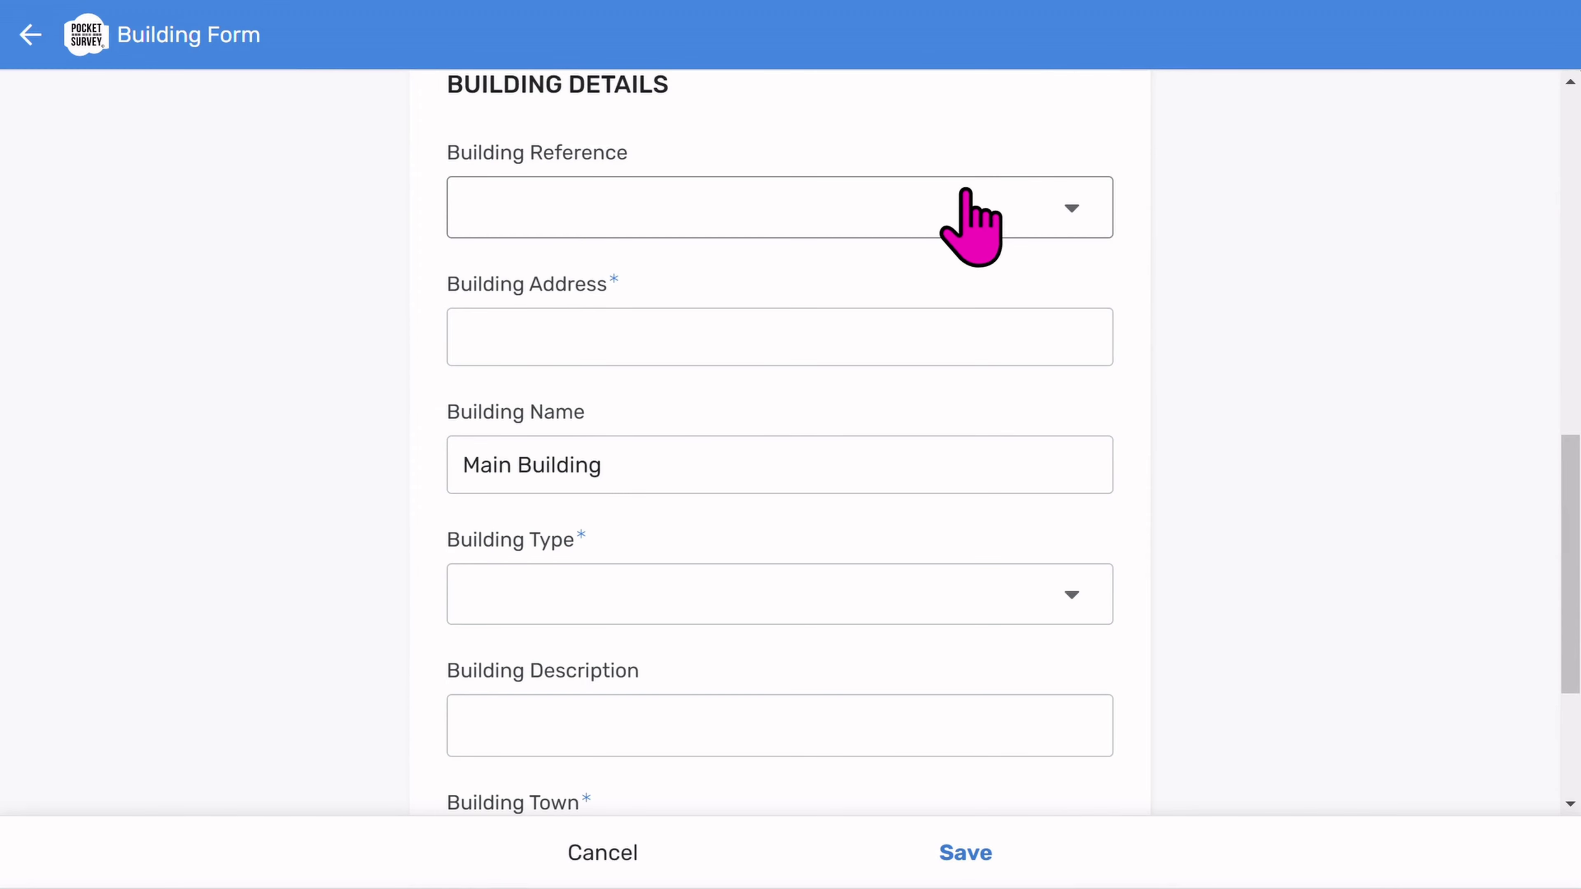
Set the building reference to BU001 and fill the building address from the suggestion.
left_click(959, 199)
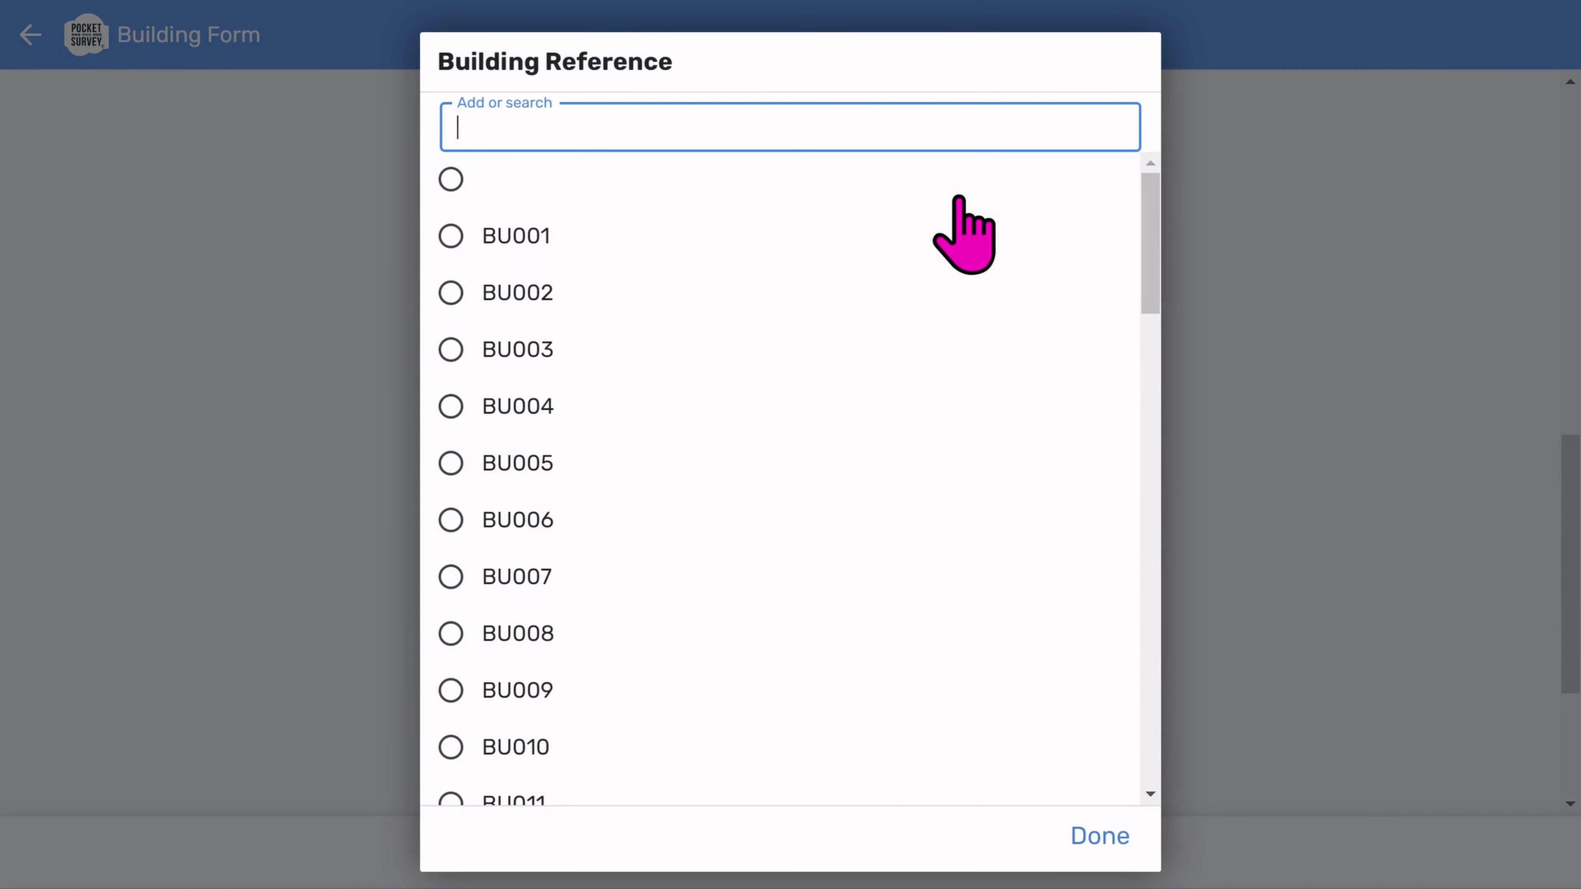
left_click(551, 240)
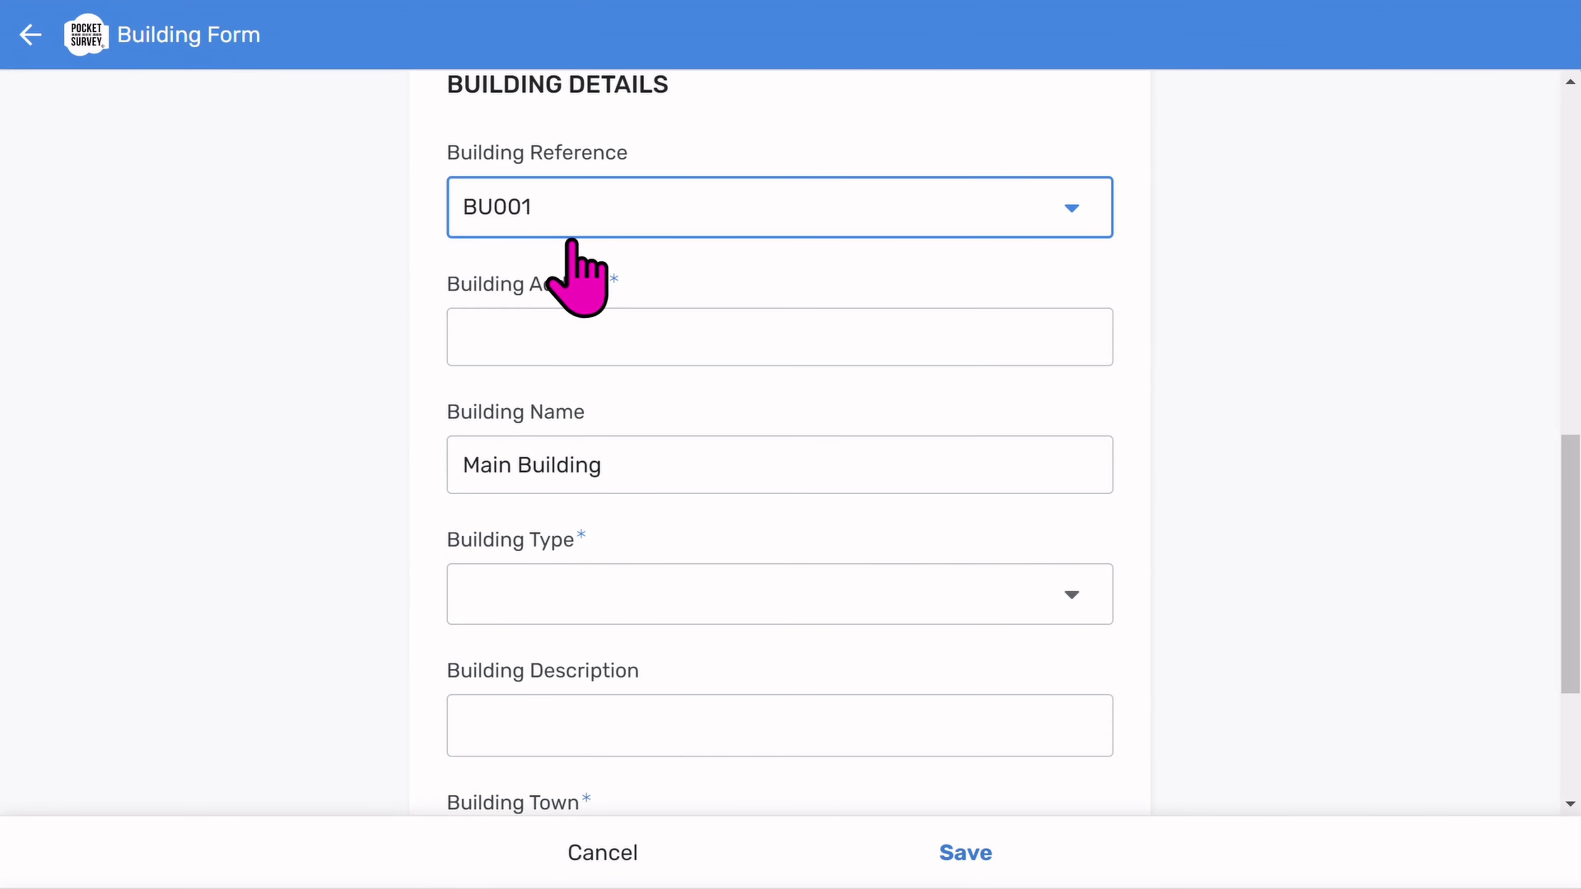
left_click(580, 332)
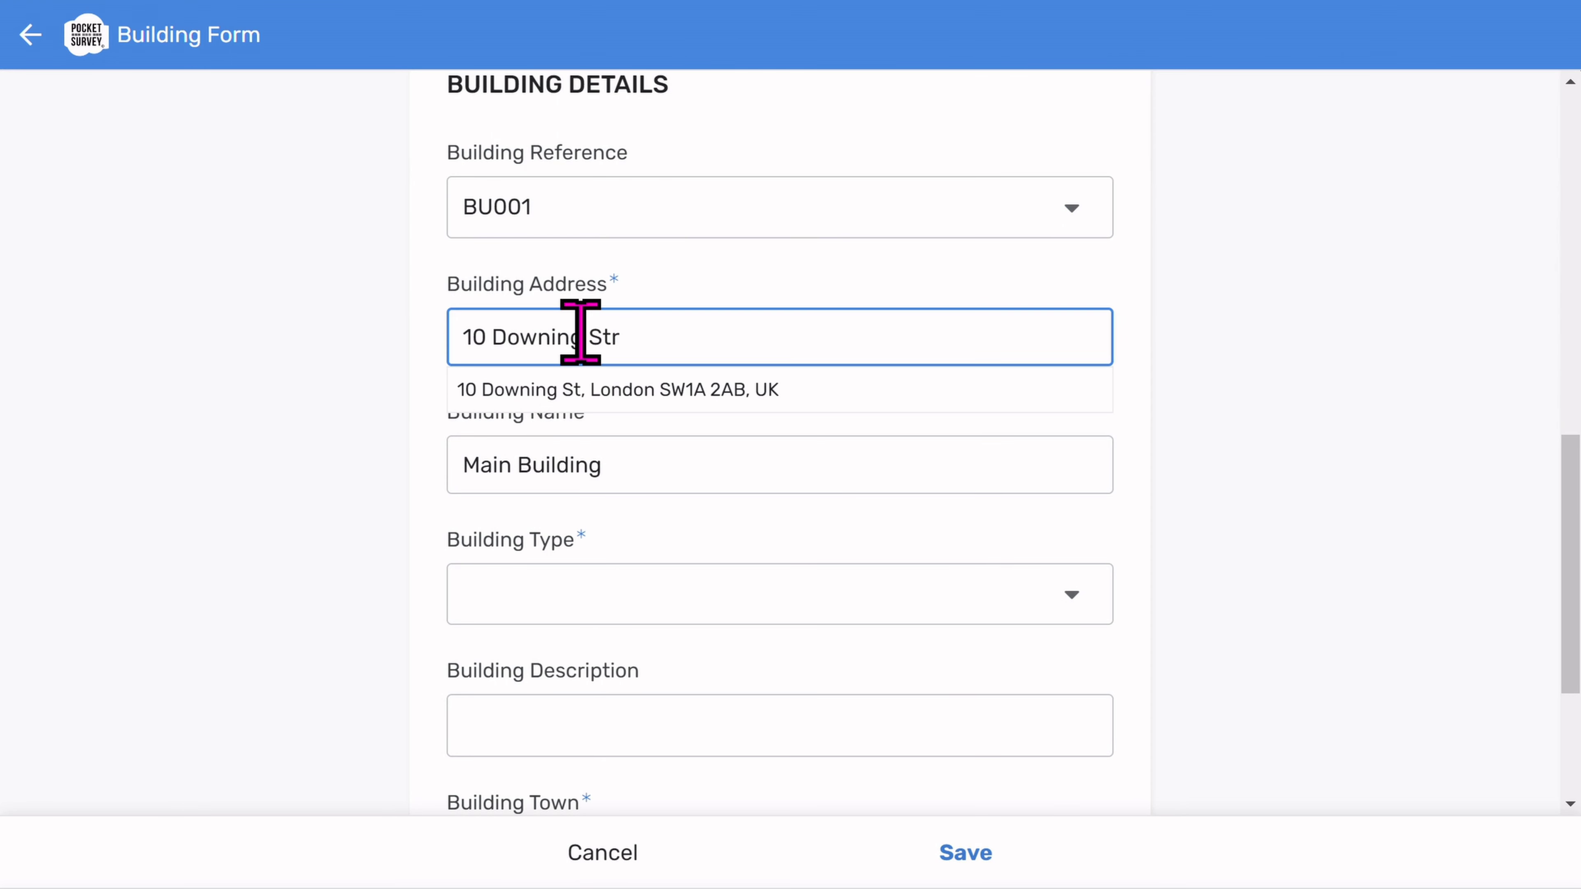
left_click(707, 382)
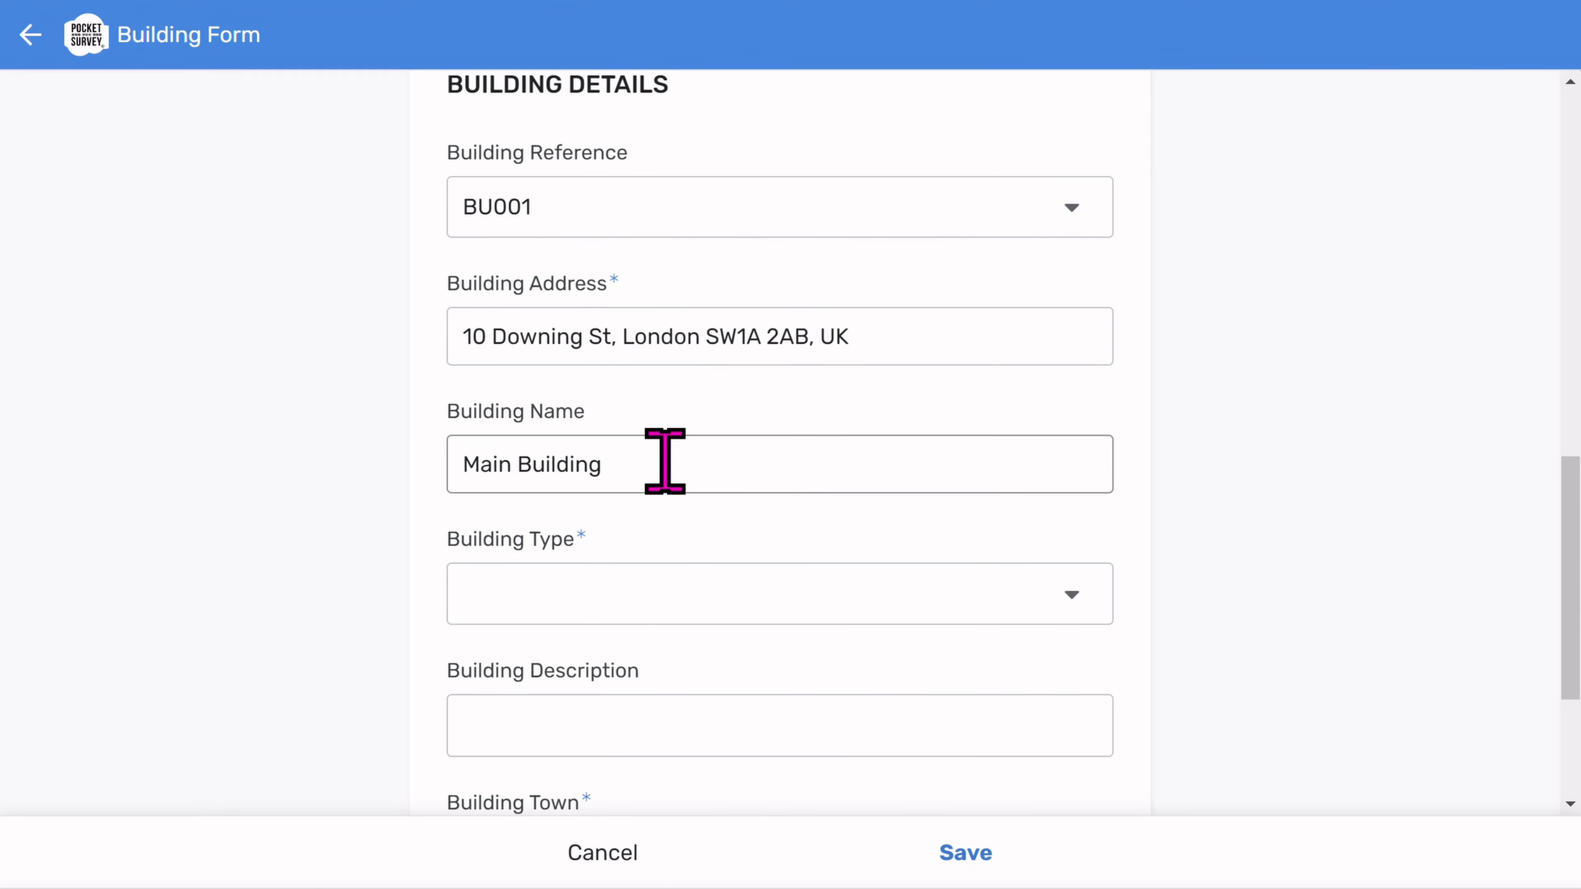
left_click_drag(665, 461, 417, 471)
scroll(1302, 477, "down", 1)
scroll(1303, 477, "down", 4)
Set the building type to Commercial and the building town to Accrington.
left_click(963, 311)
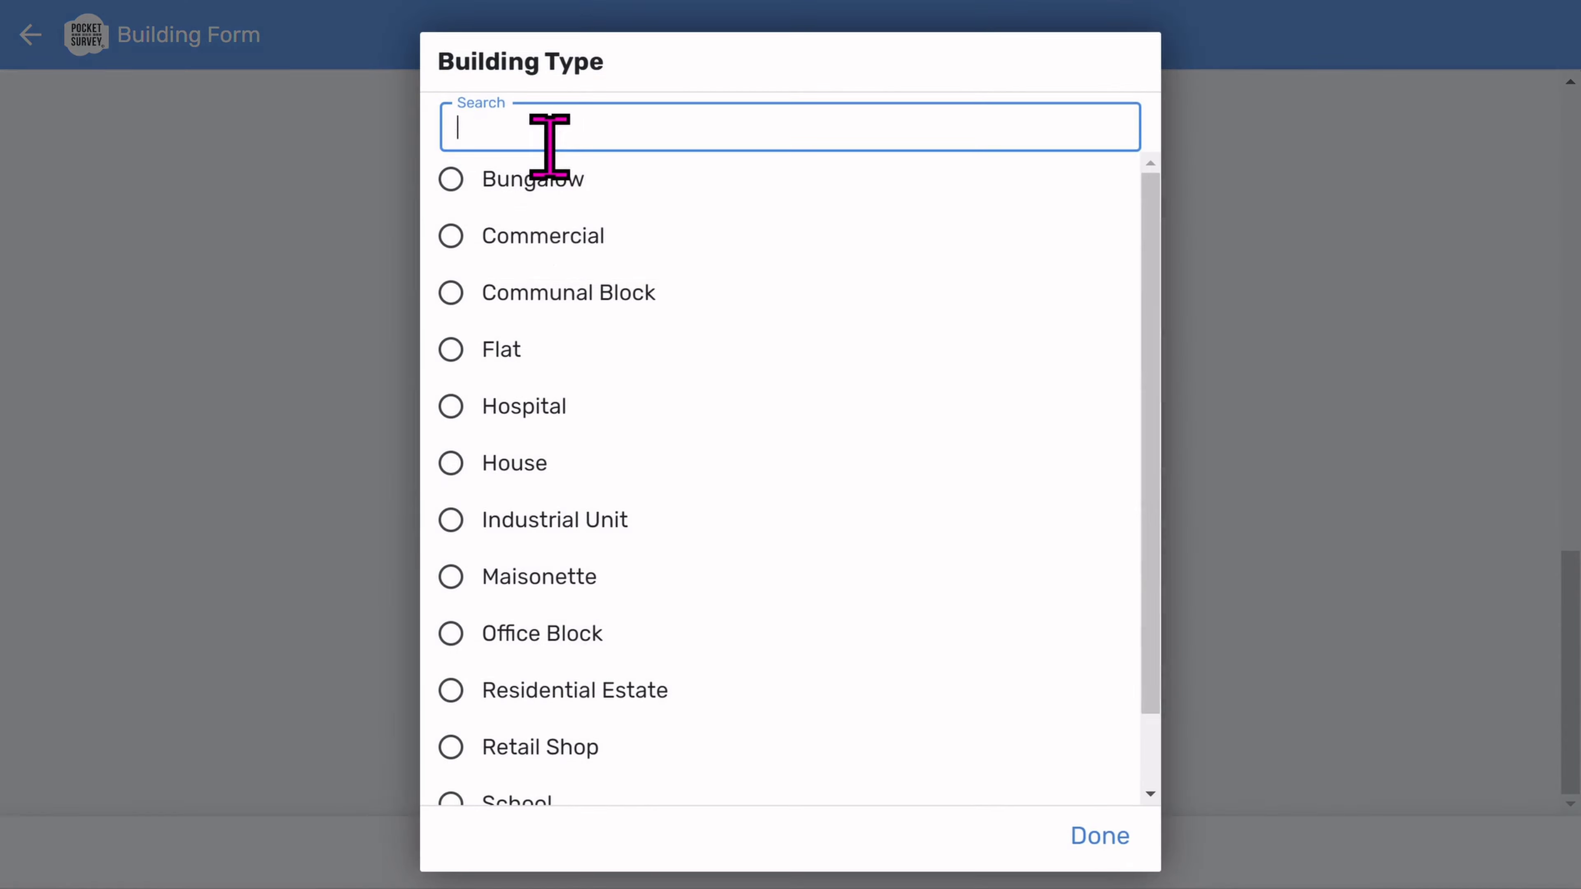
left_click(547, 239)
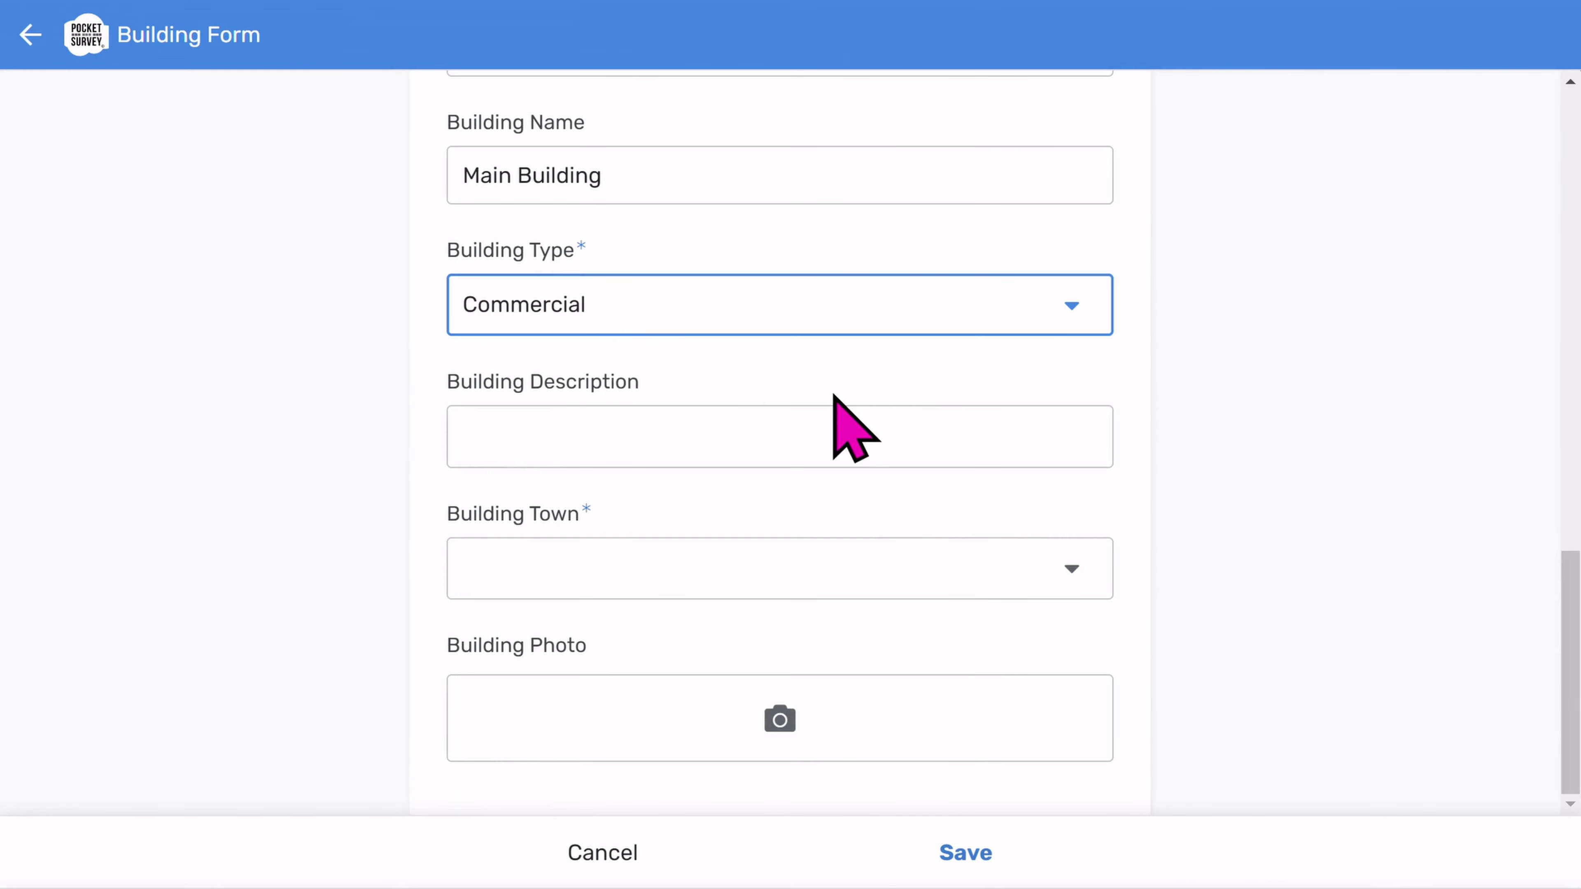
left_click(735, 431)
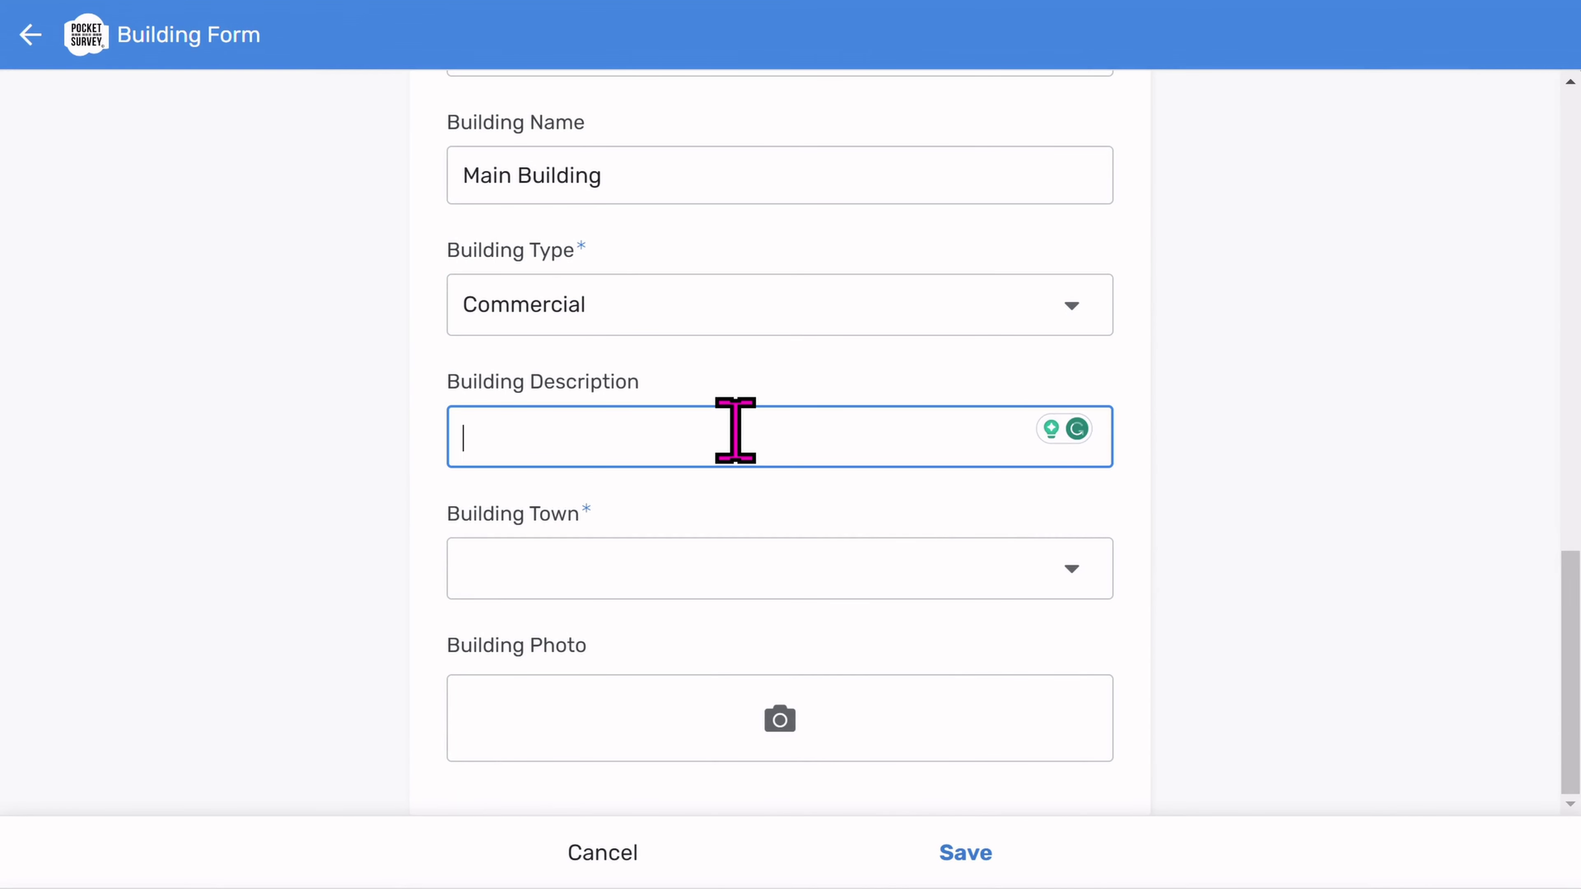
left_click(800, 566)
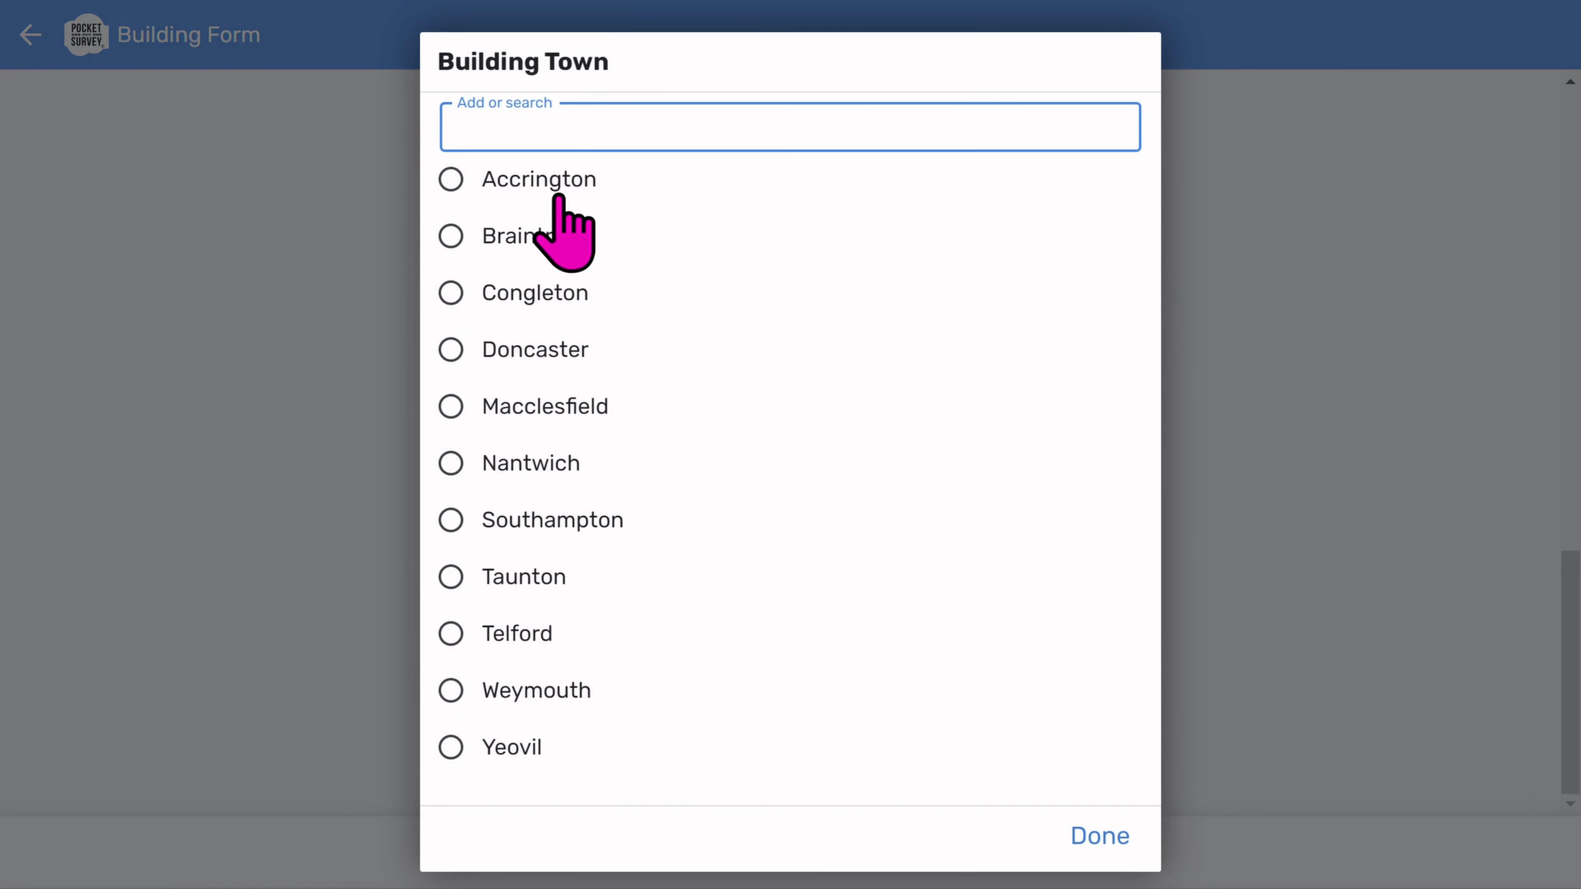
left_click(556, 187)
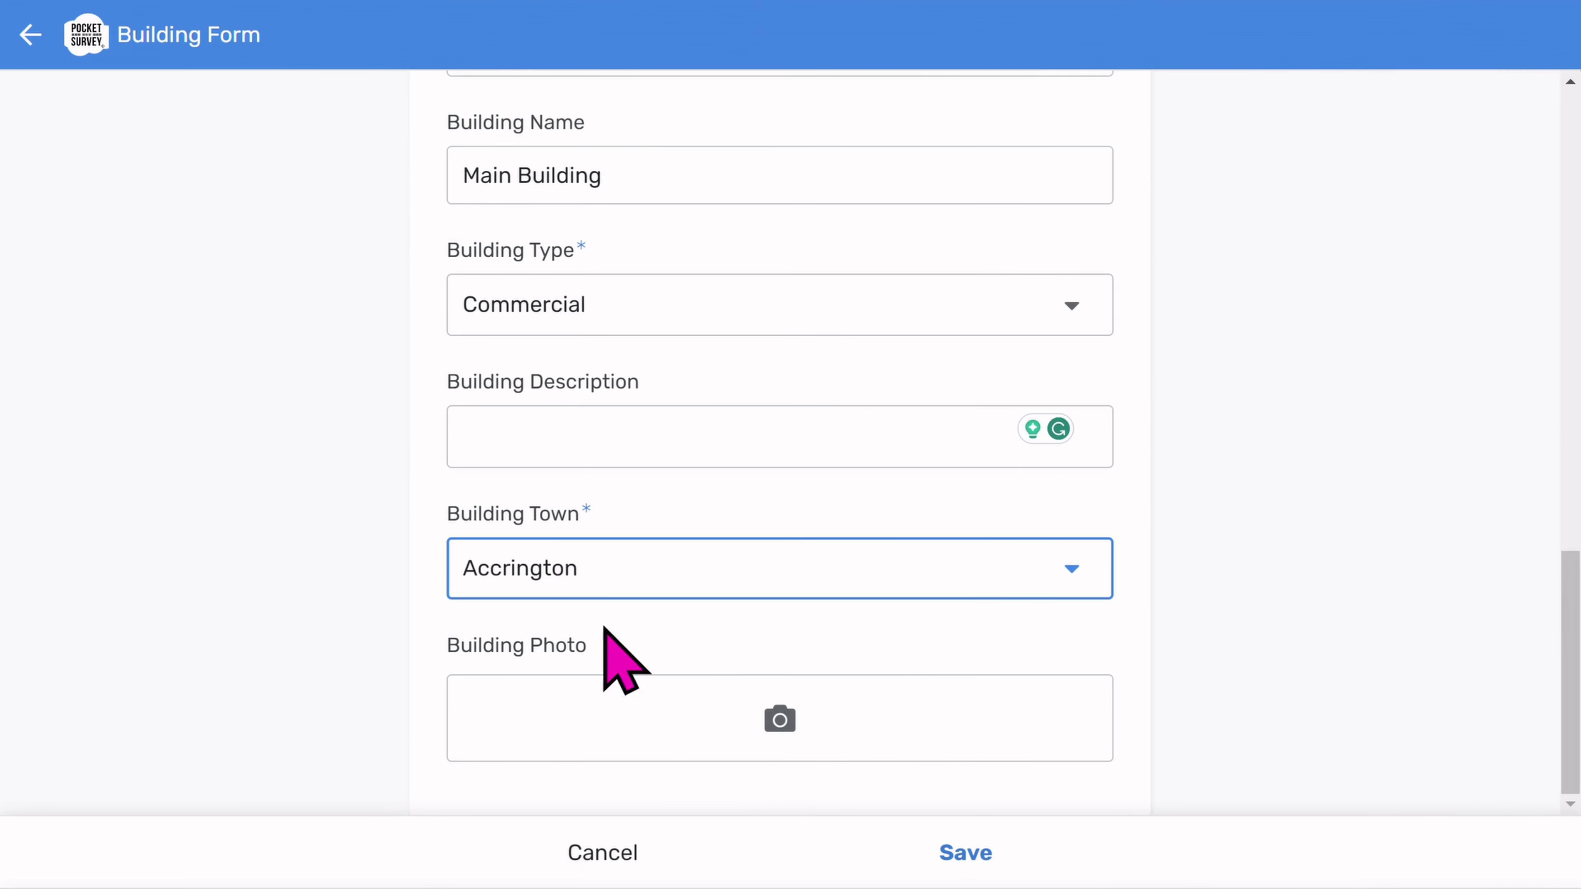
left_click(781, 723)
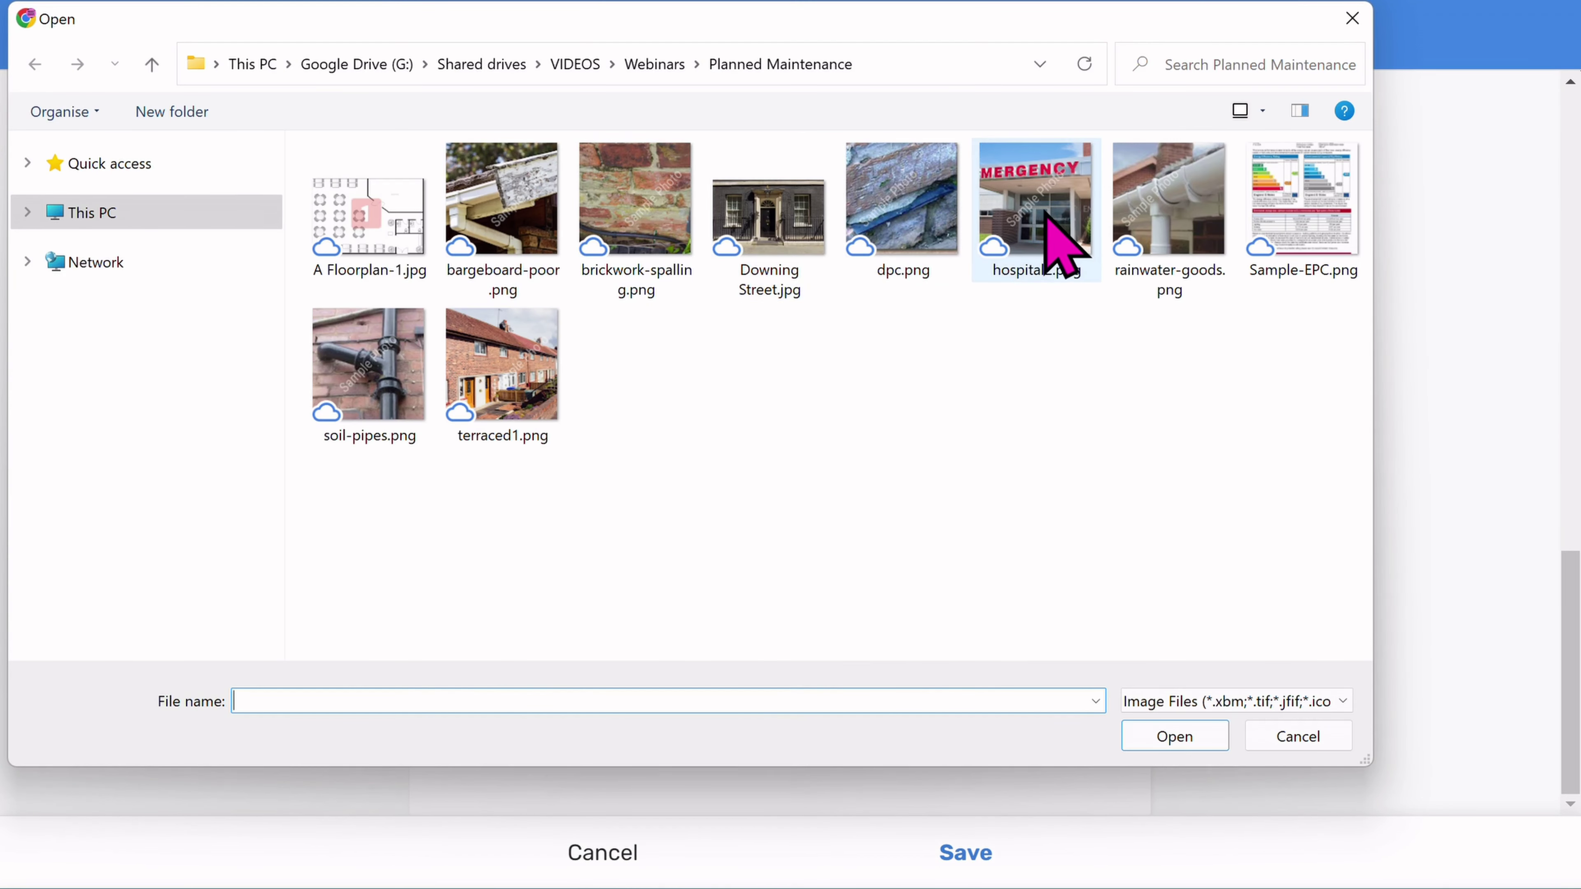
Attach hospital2.png as the new building's Building Photo.
left_click(1045, 210)
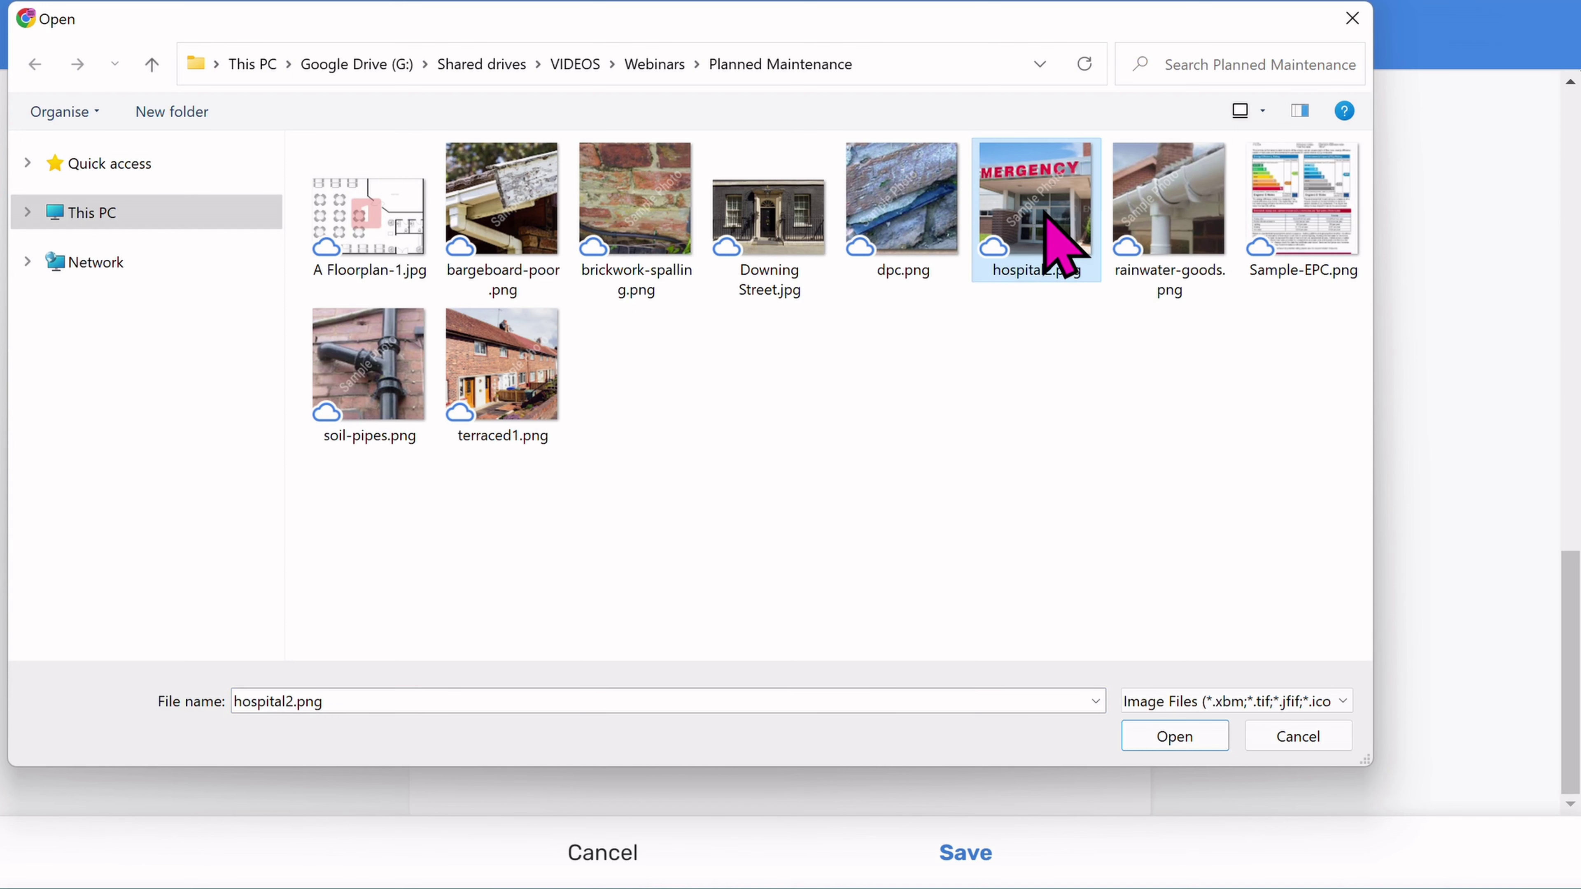
left_click(1180, 737)
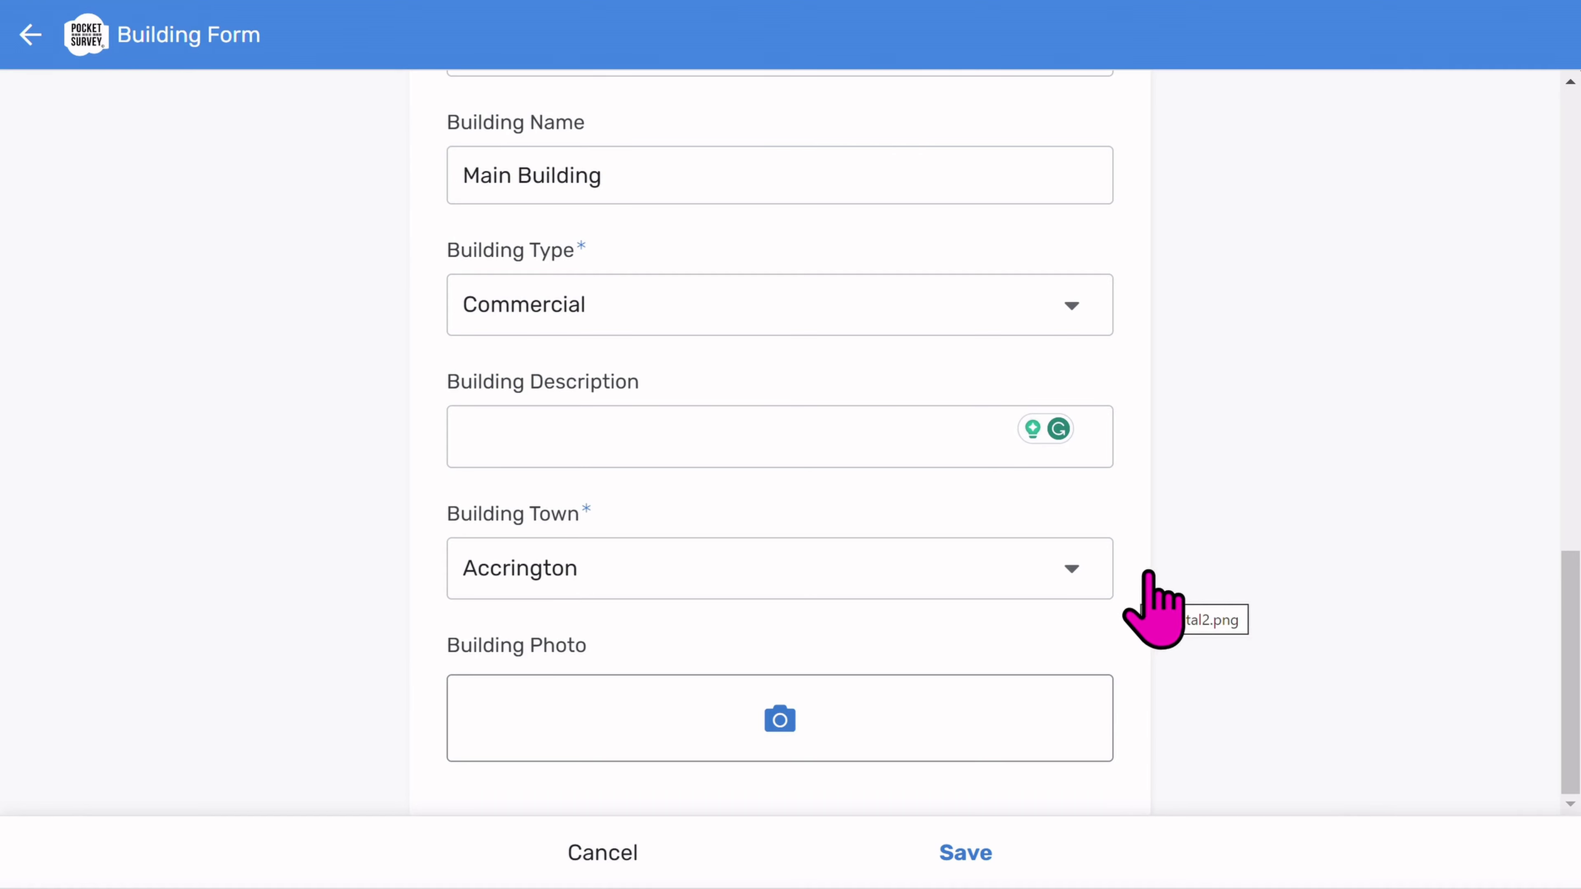
scroll(1038, 558, "down", 8)
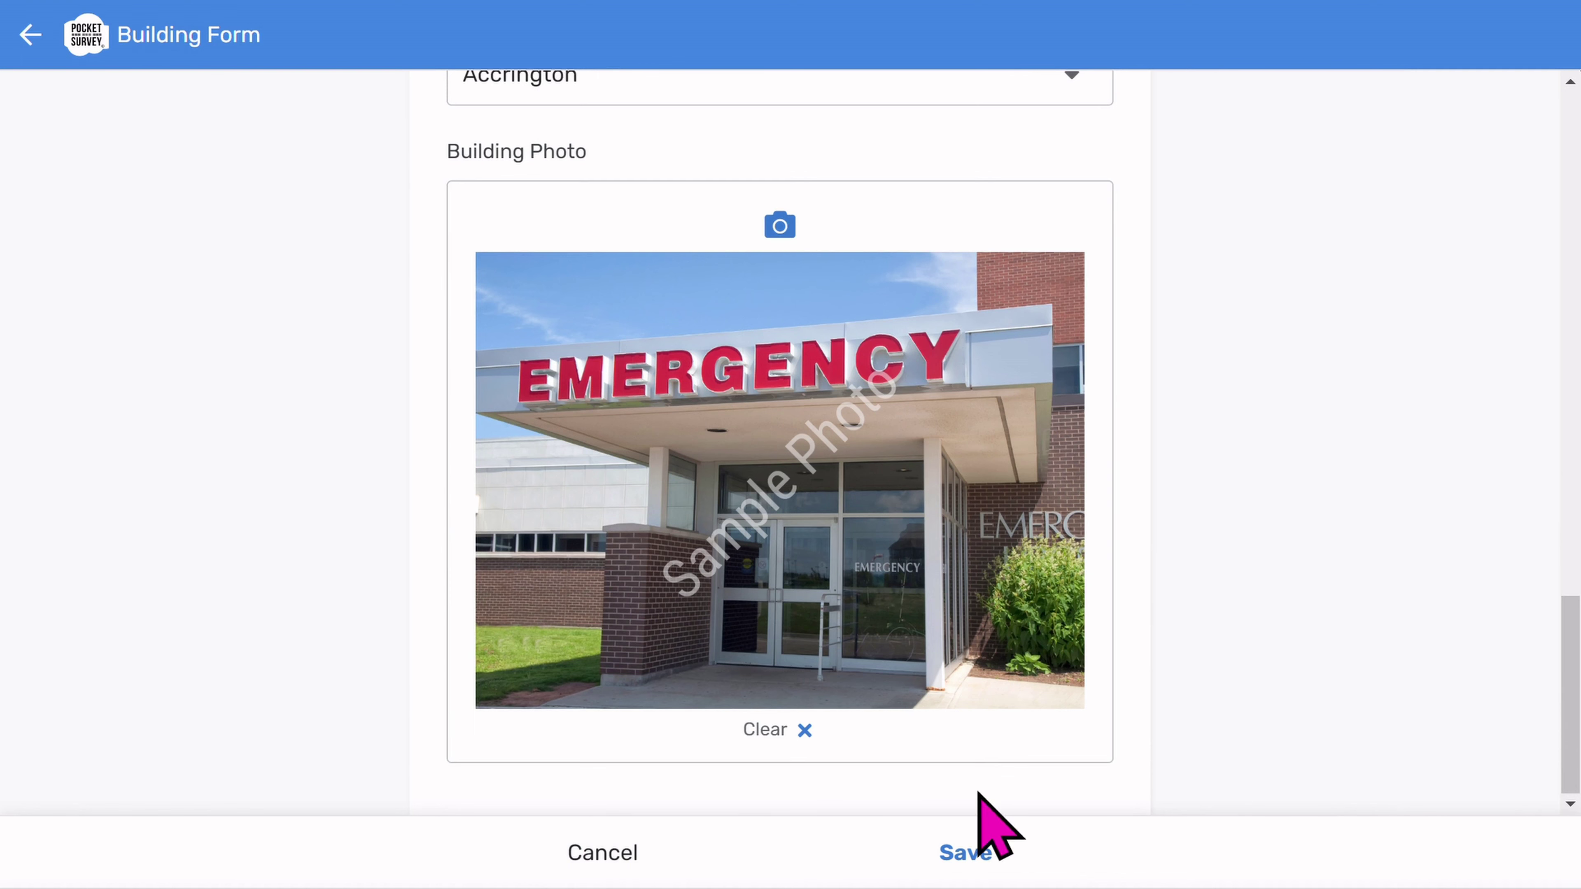
Choose CAFM Asset Management Survey as the Inspection Type, then save the new building form.
left_click(957, 860)
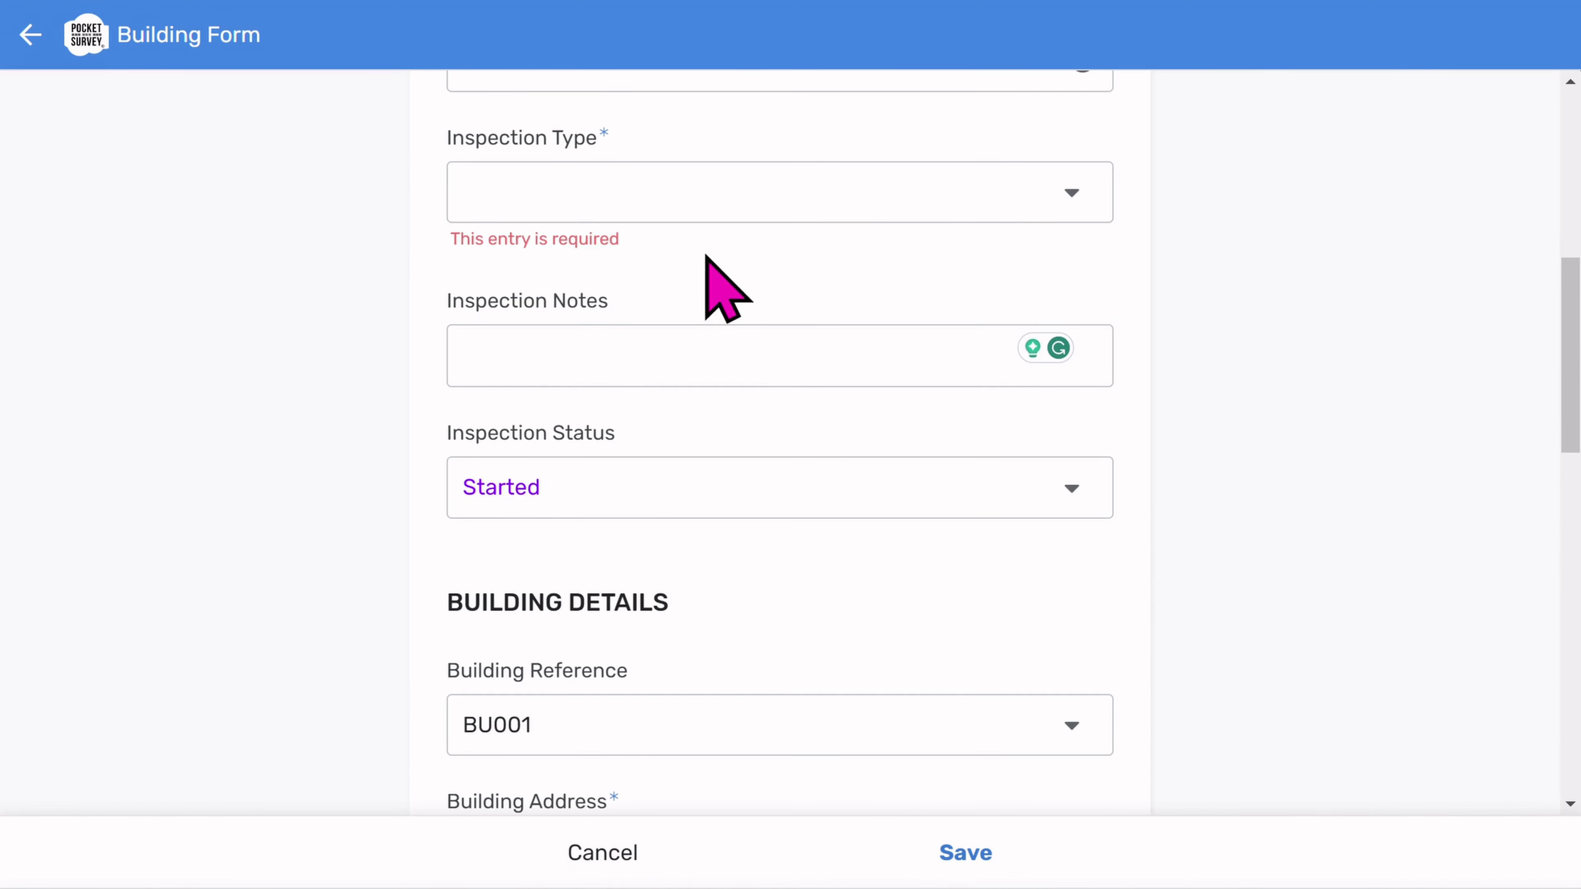
left_click(696, 201)
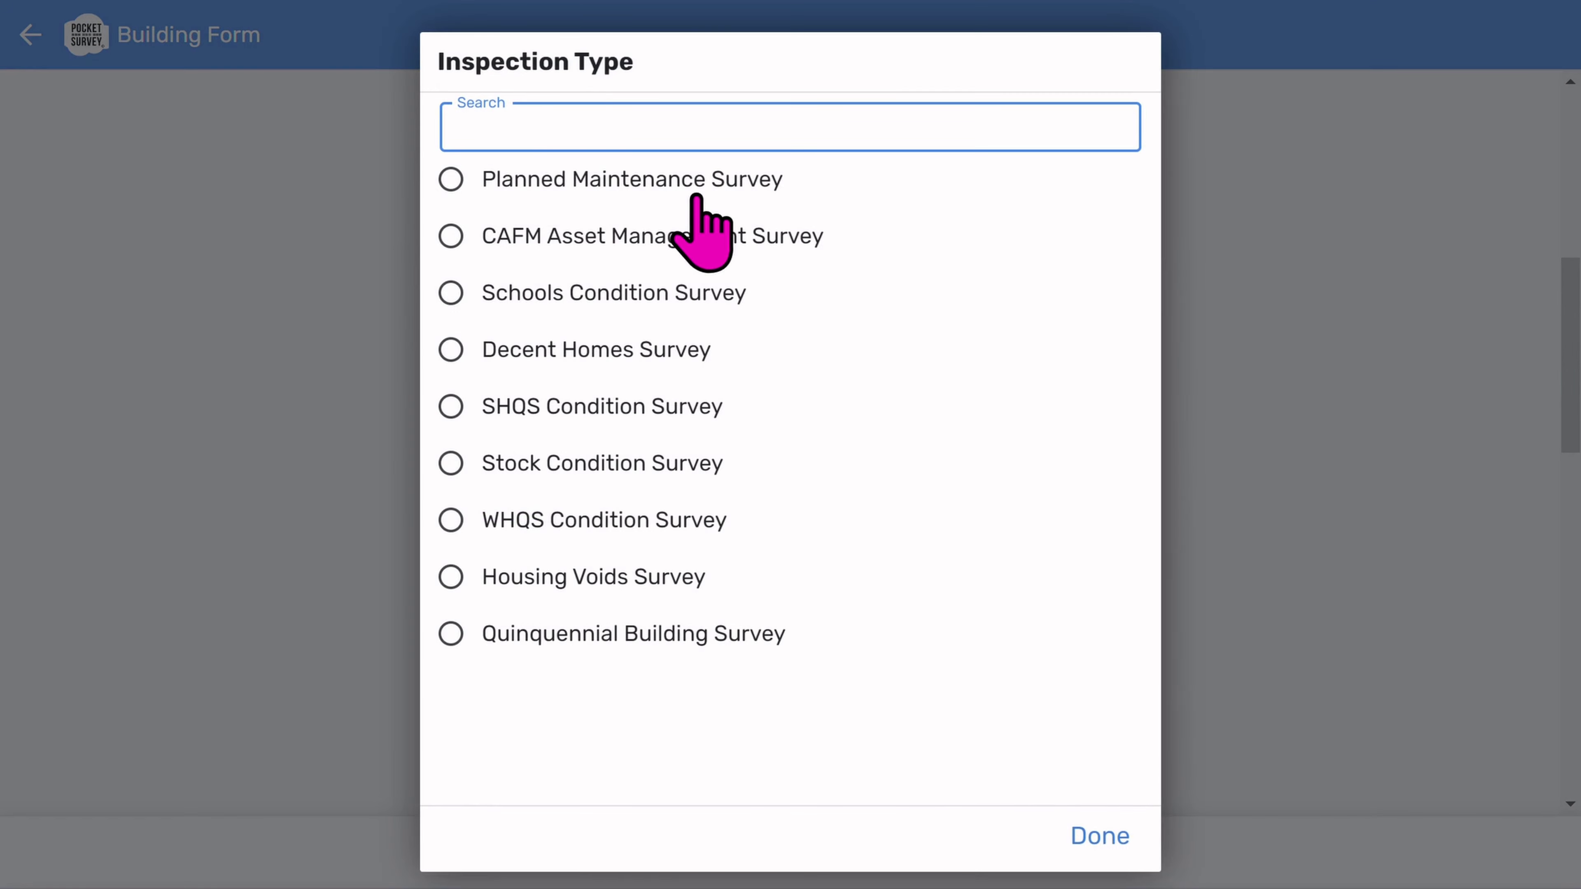
left_click(683, 238)
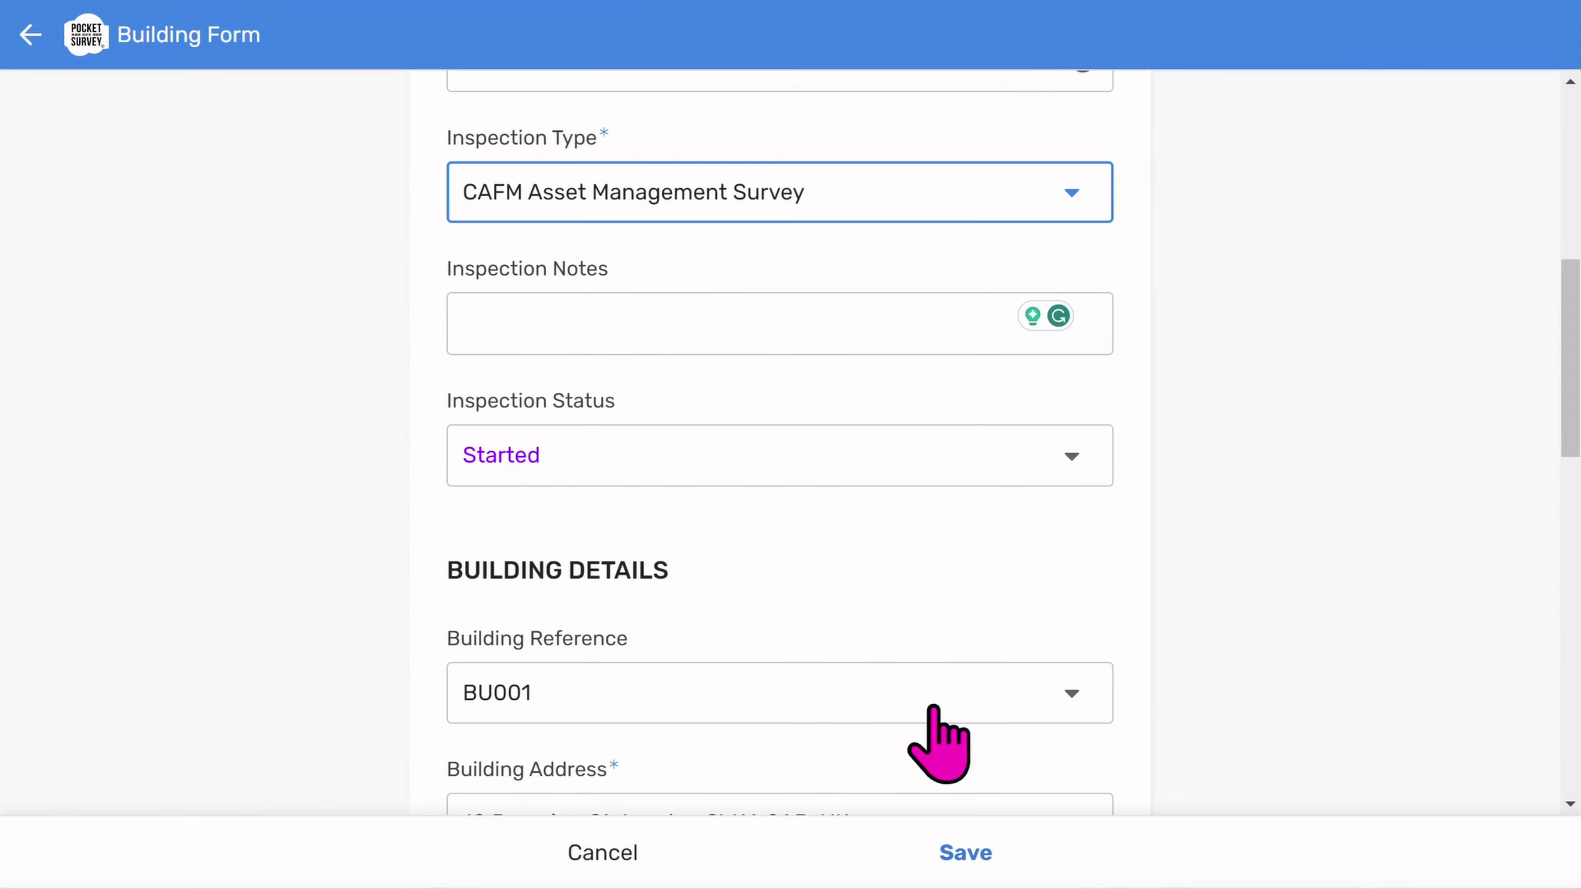
left_click(970, 852)
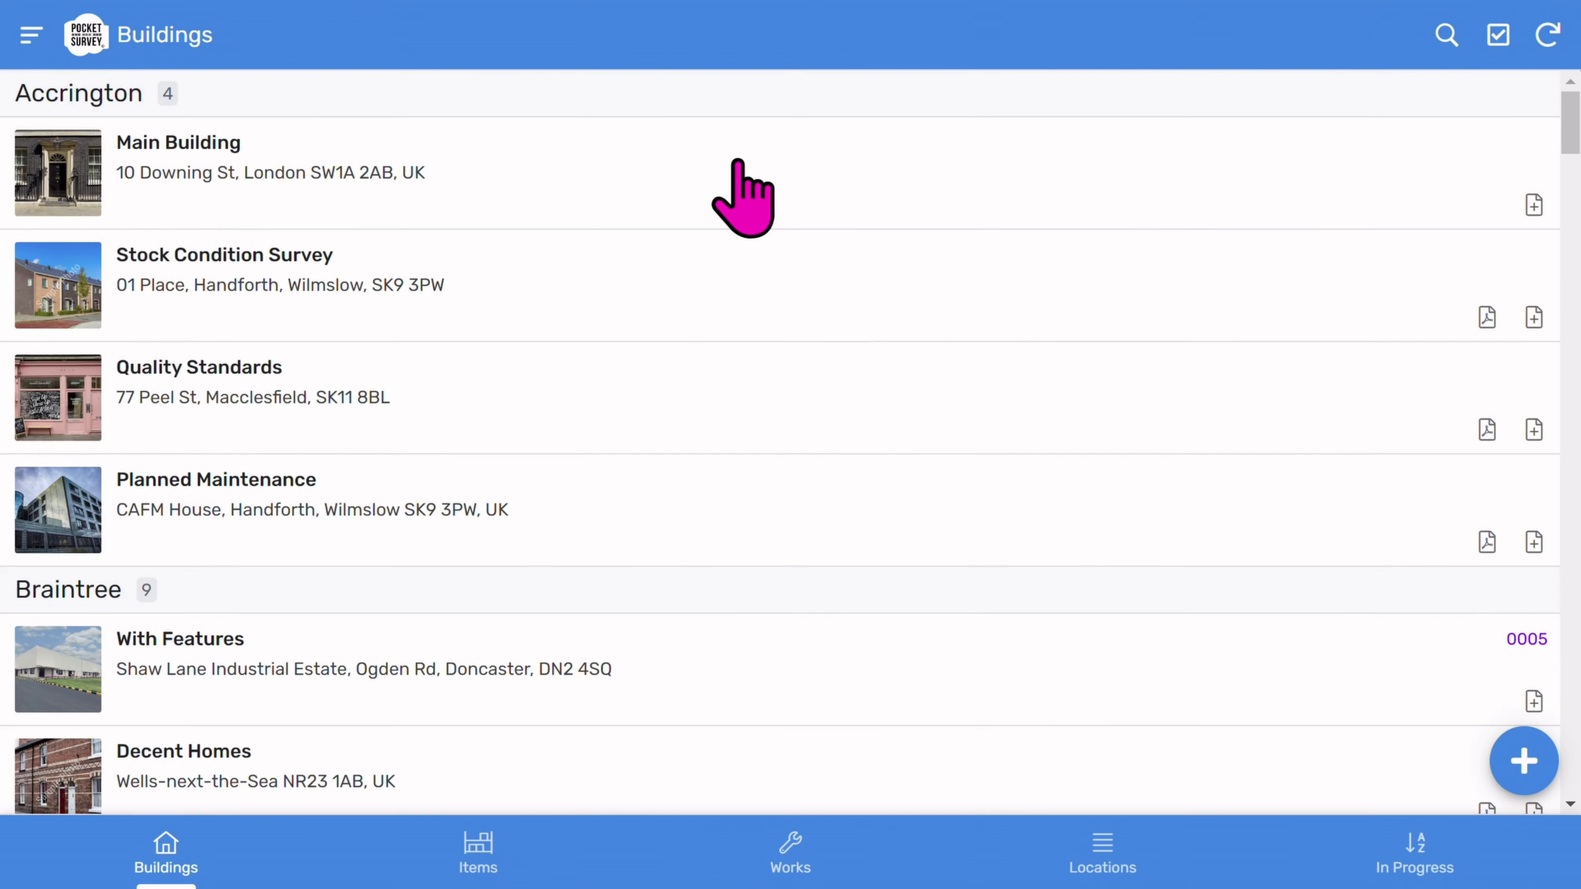
Open the Main Building's details and start adding a new item.
left_click(737, 161)
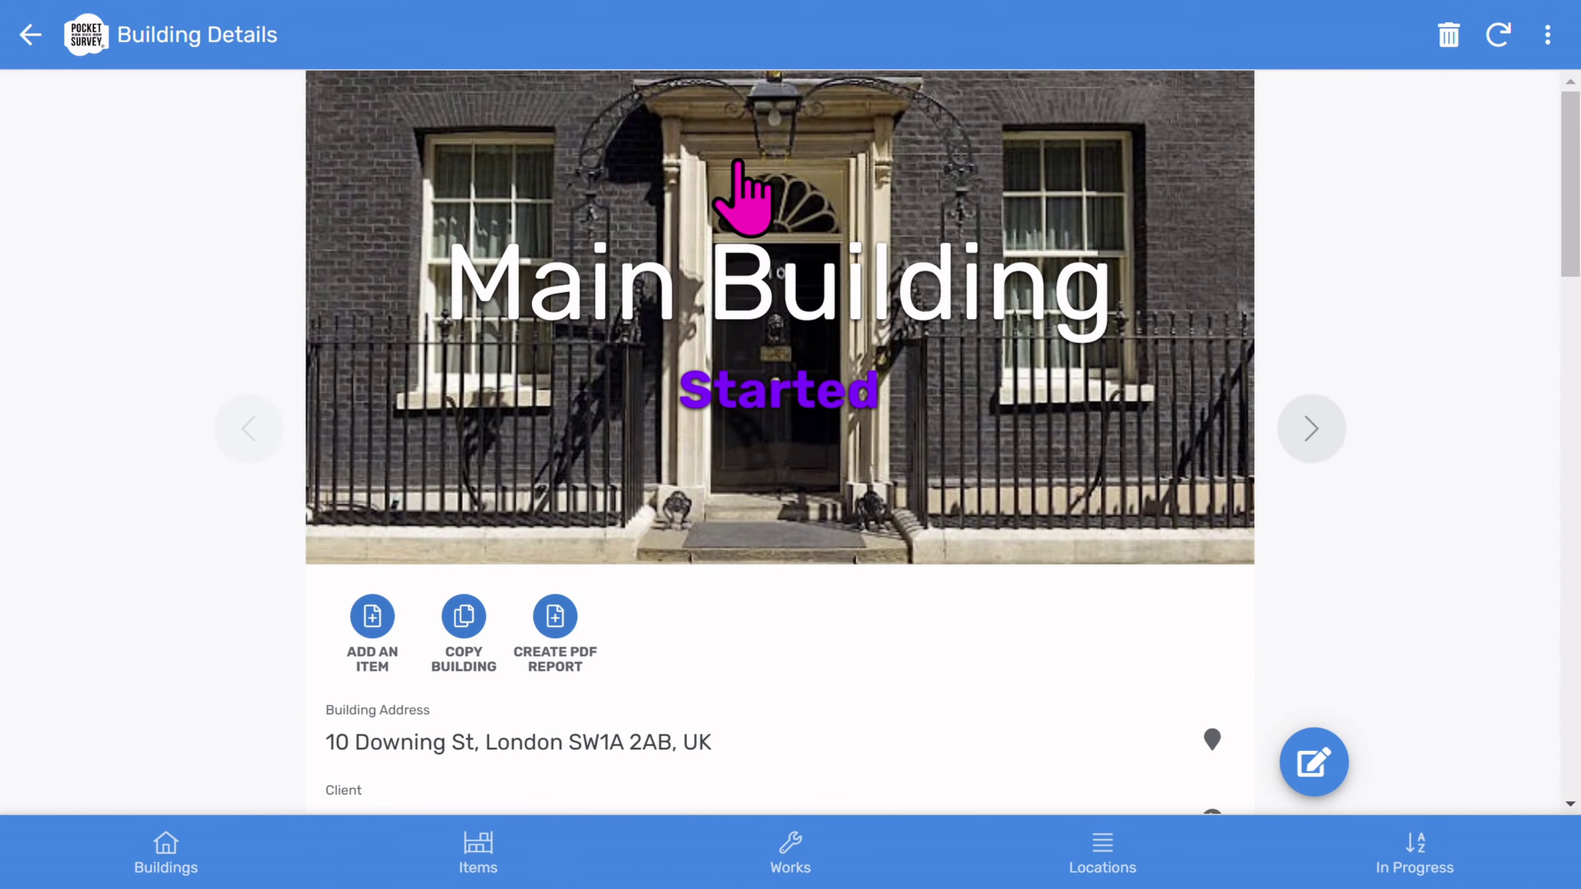
scroll(769, 406, "down", 5)
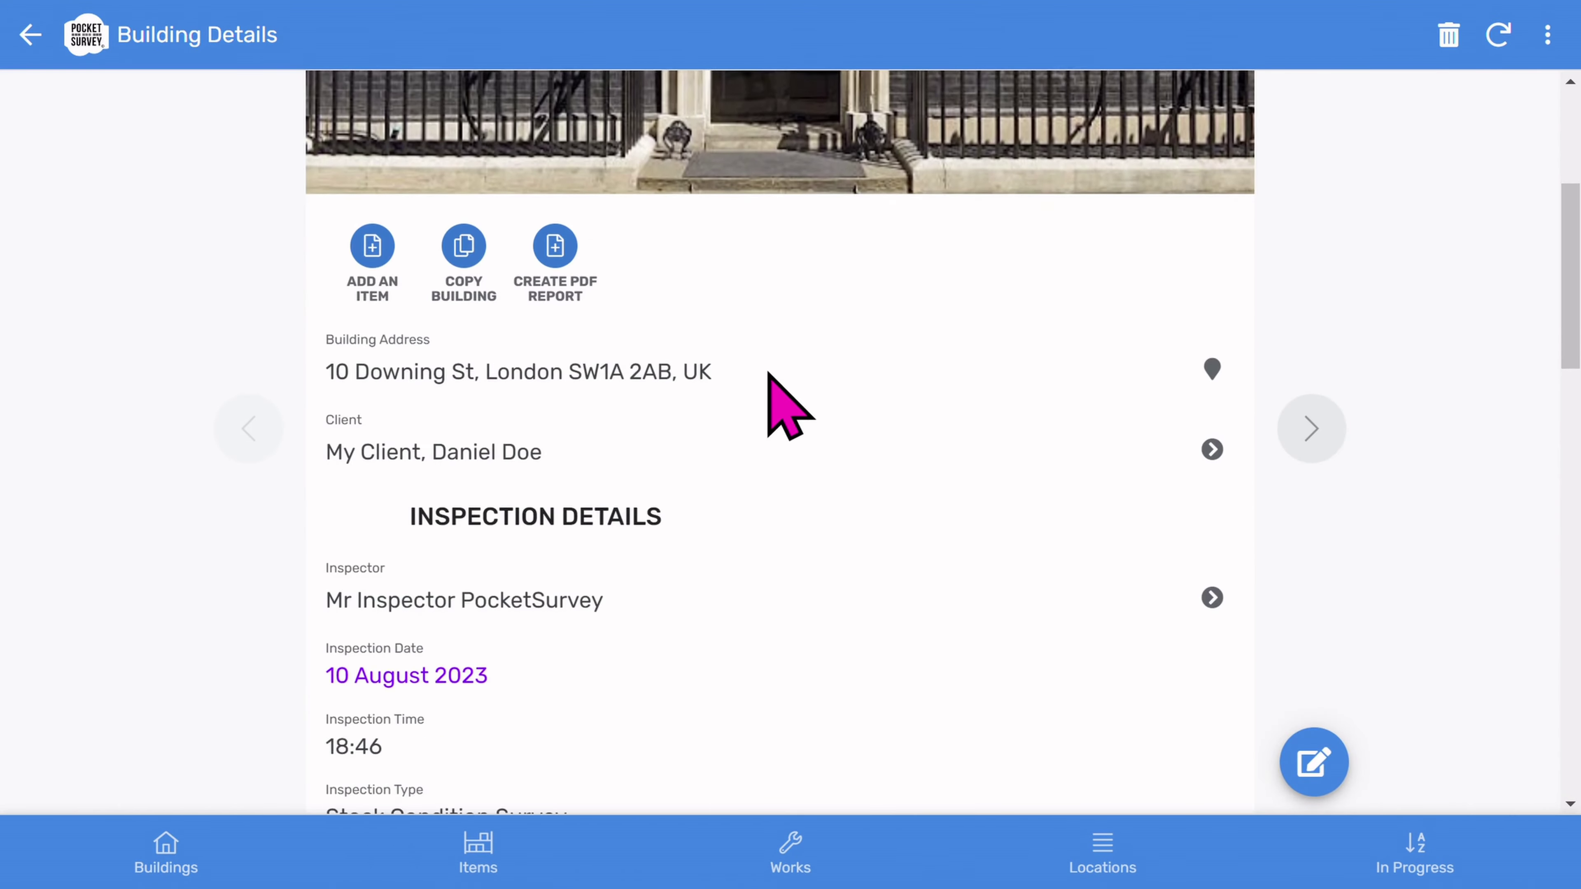
scroll(784, 406, "up", 4)
scroll(749, 408, "up", 1)
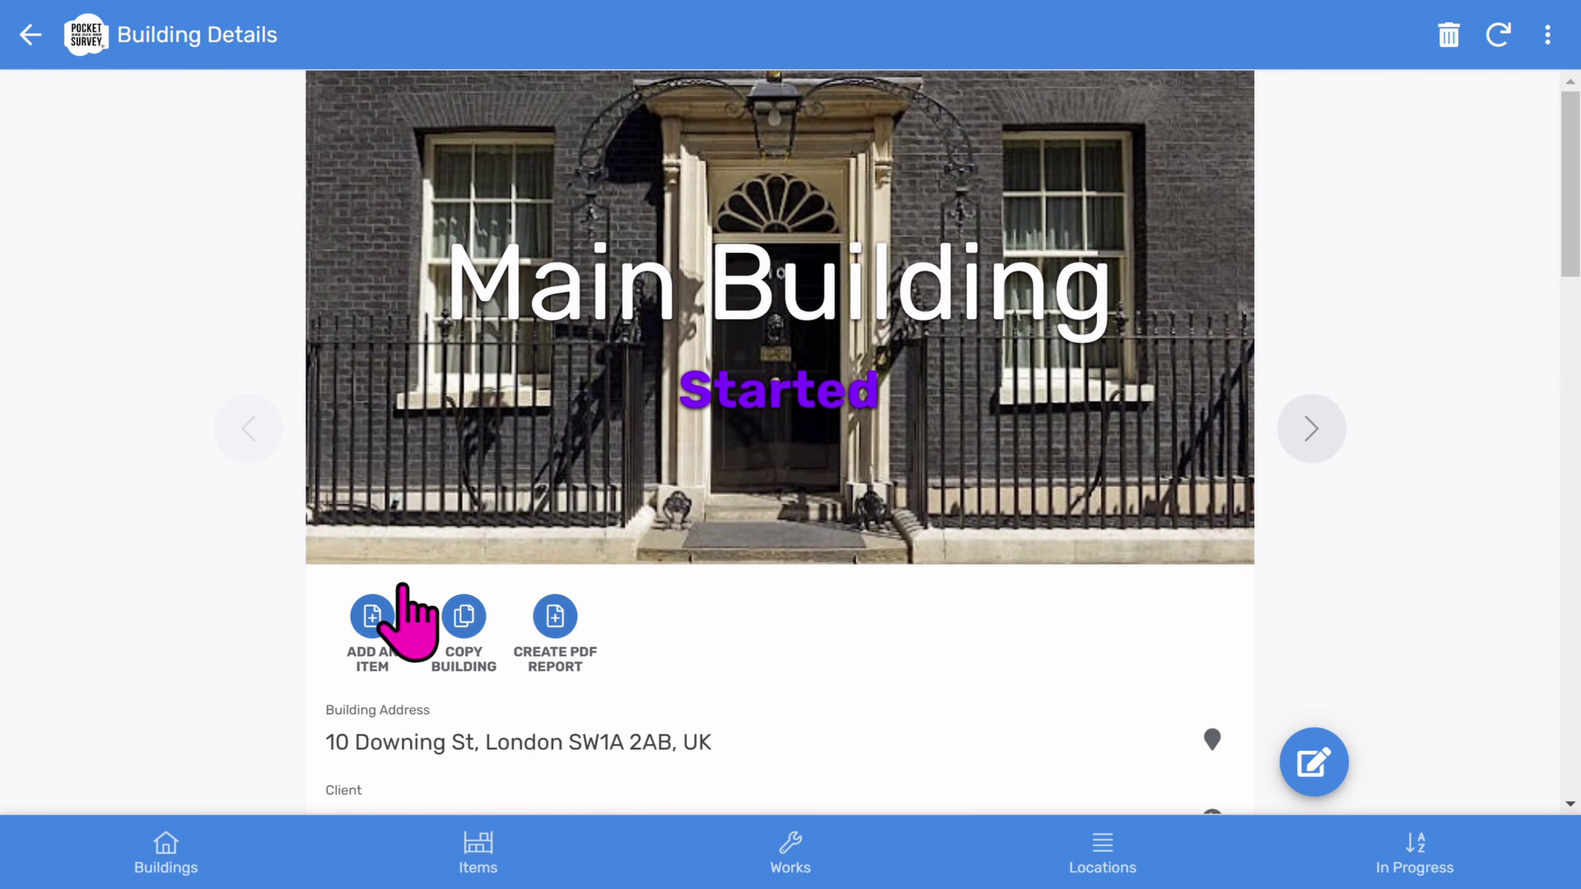
left_click(379, 636)
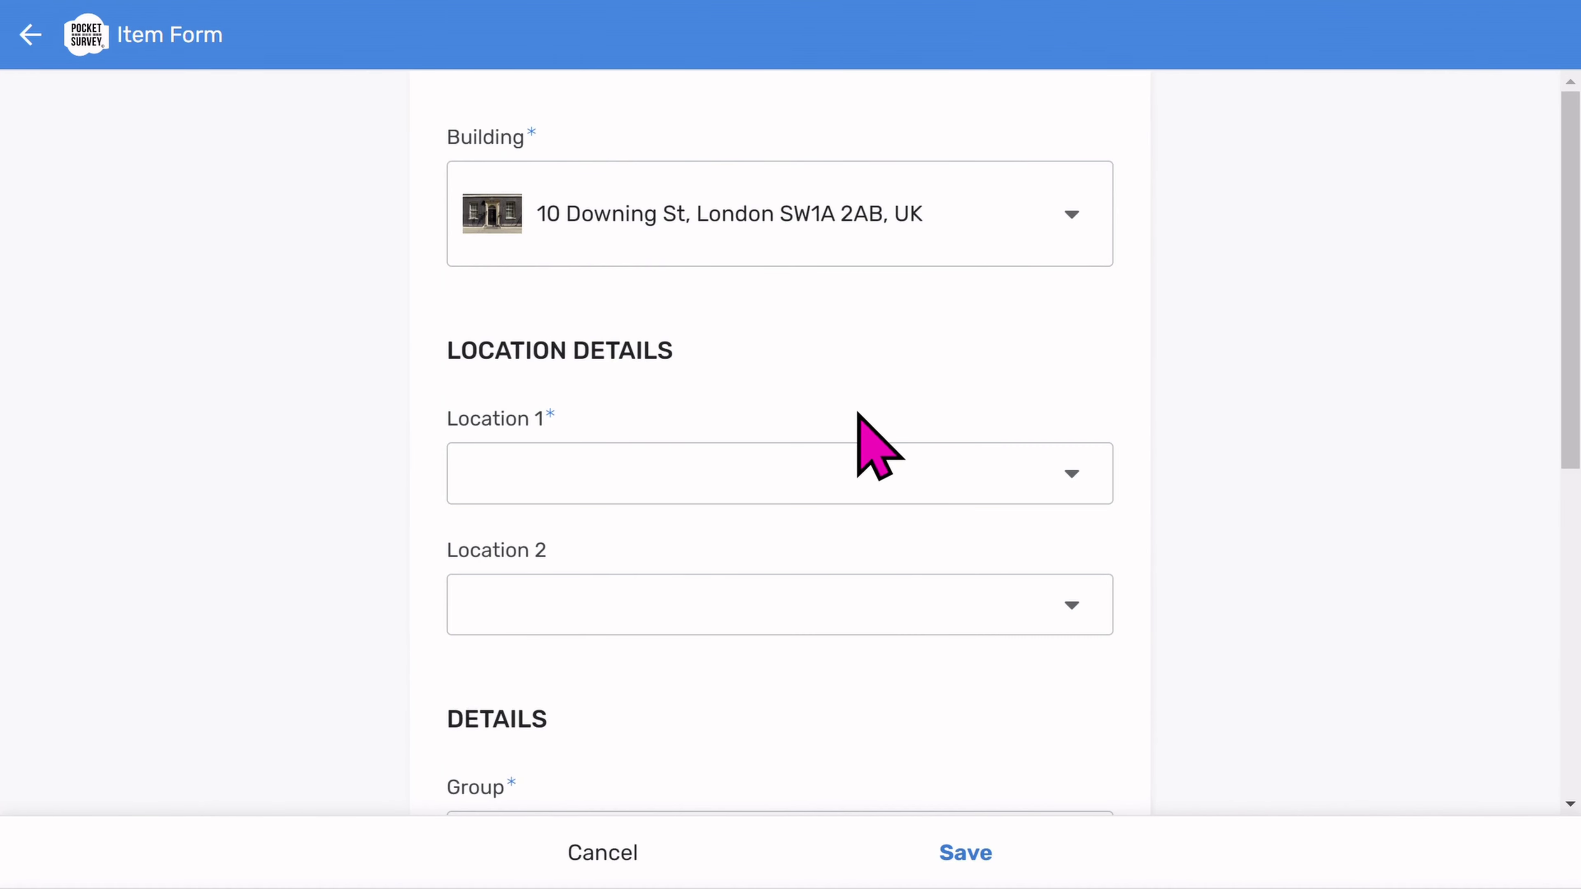
scroll(859, 436, "down", 3)
scroll(859, 420, "down", 3)
scroll(858, 424, "up", 6)
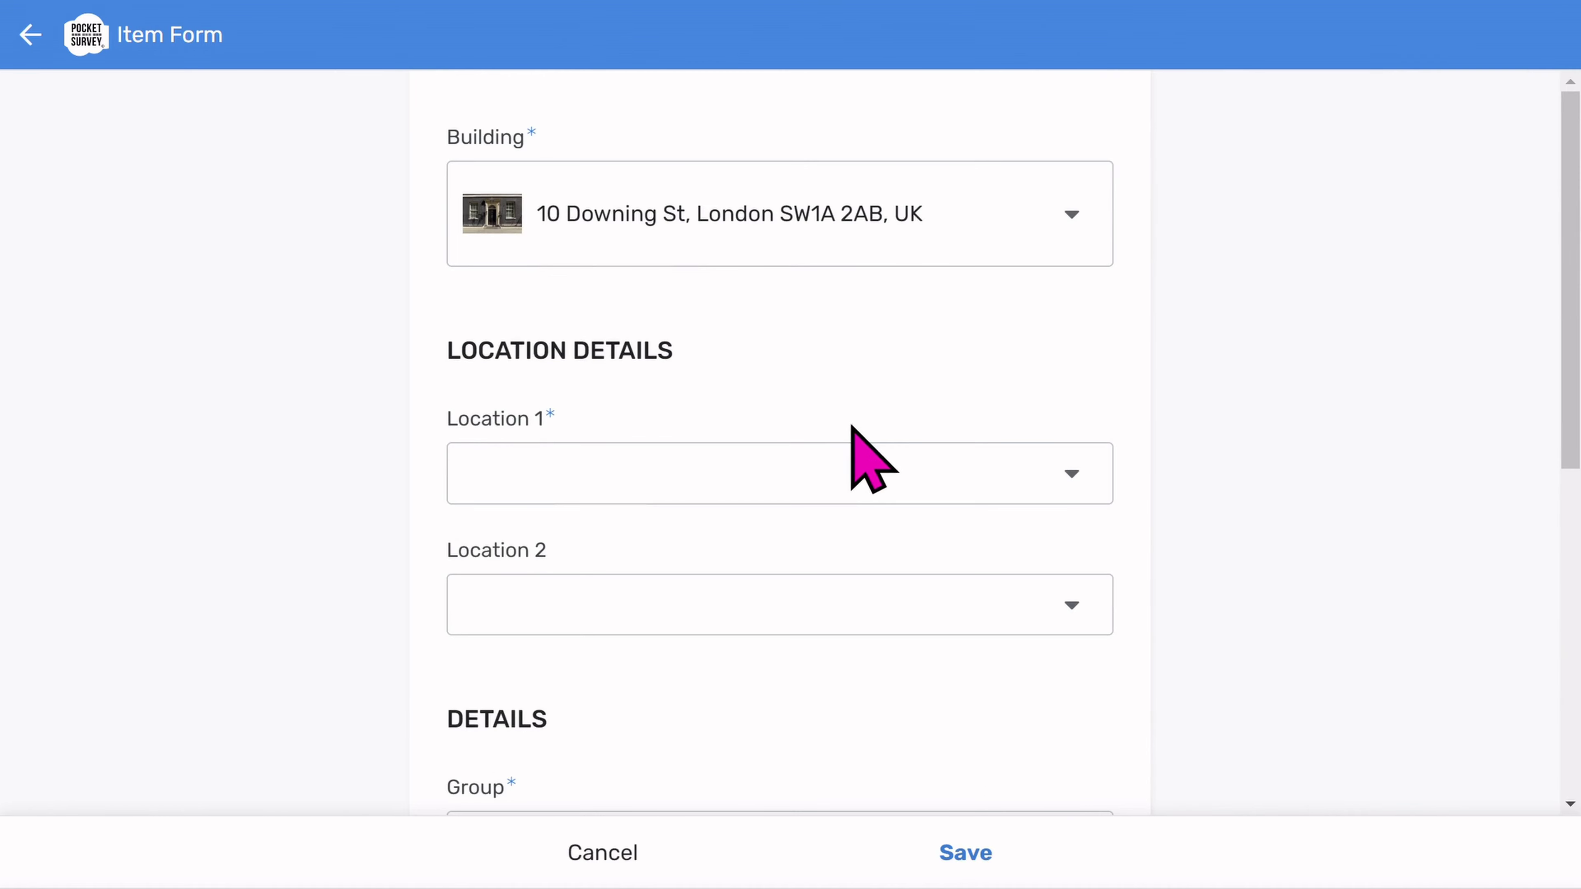
Set Location 1 to Main Roof, leave Location 2 empty, group EXTERNAL, section ROOFING.
left_click(741, 483)
scroll(738, 536, "down", 5)
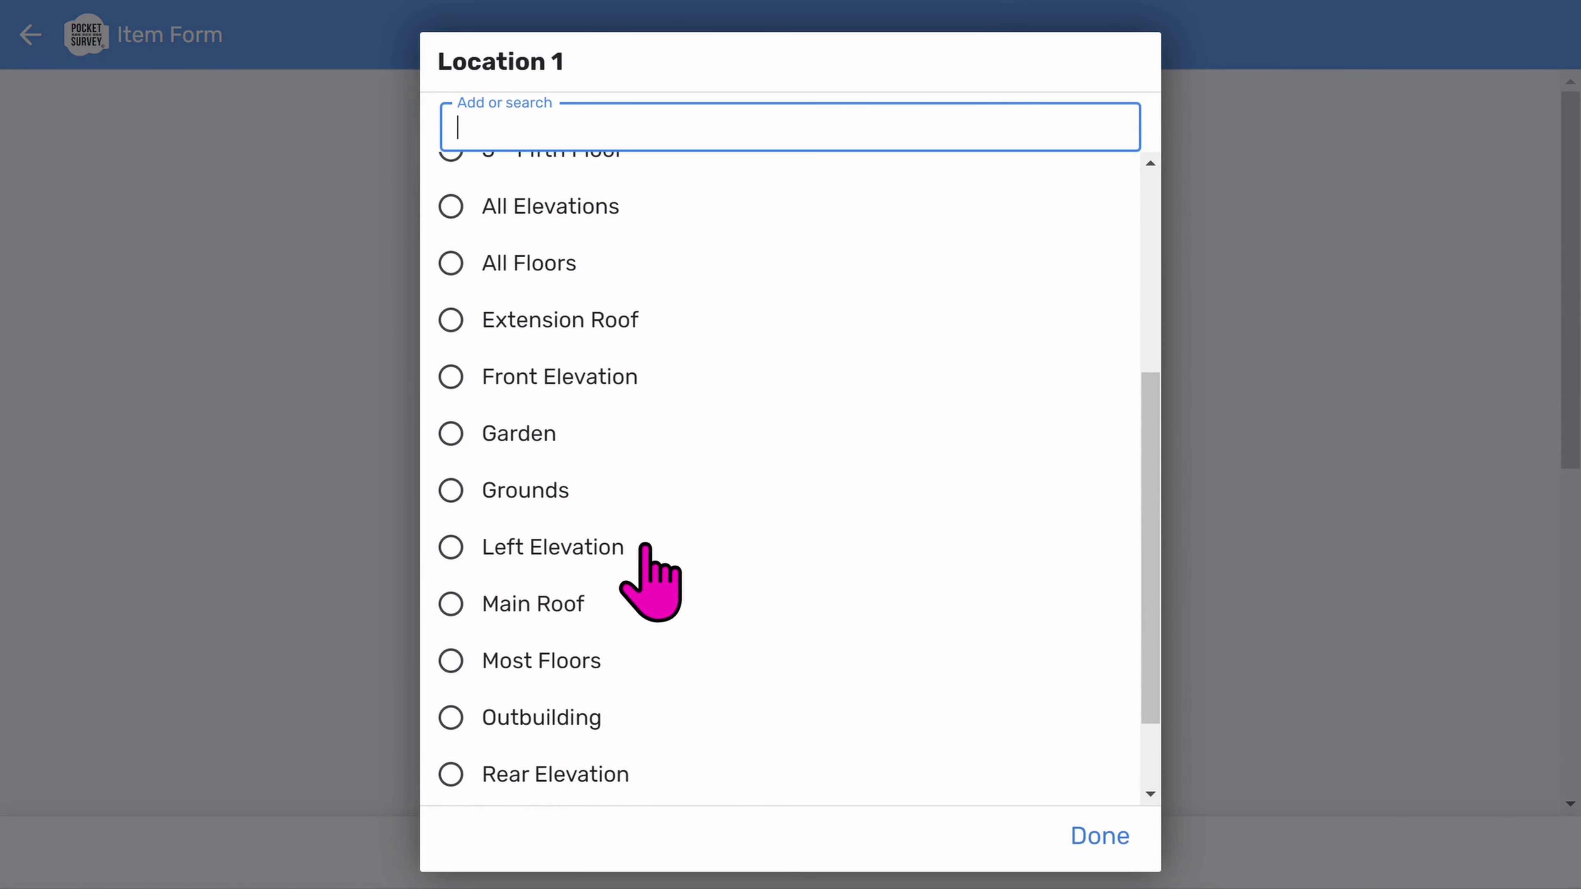
left_click(563, 605)
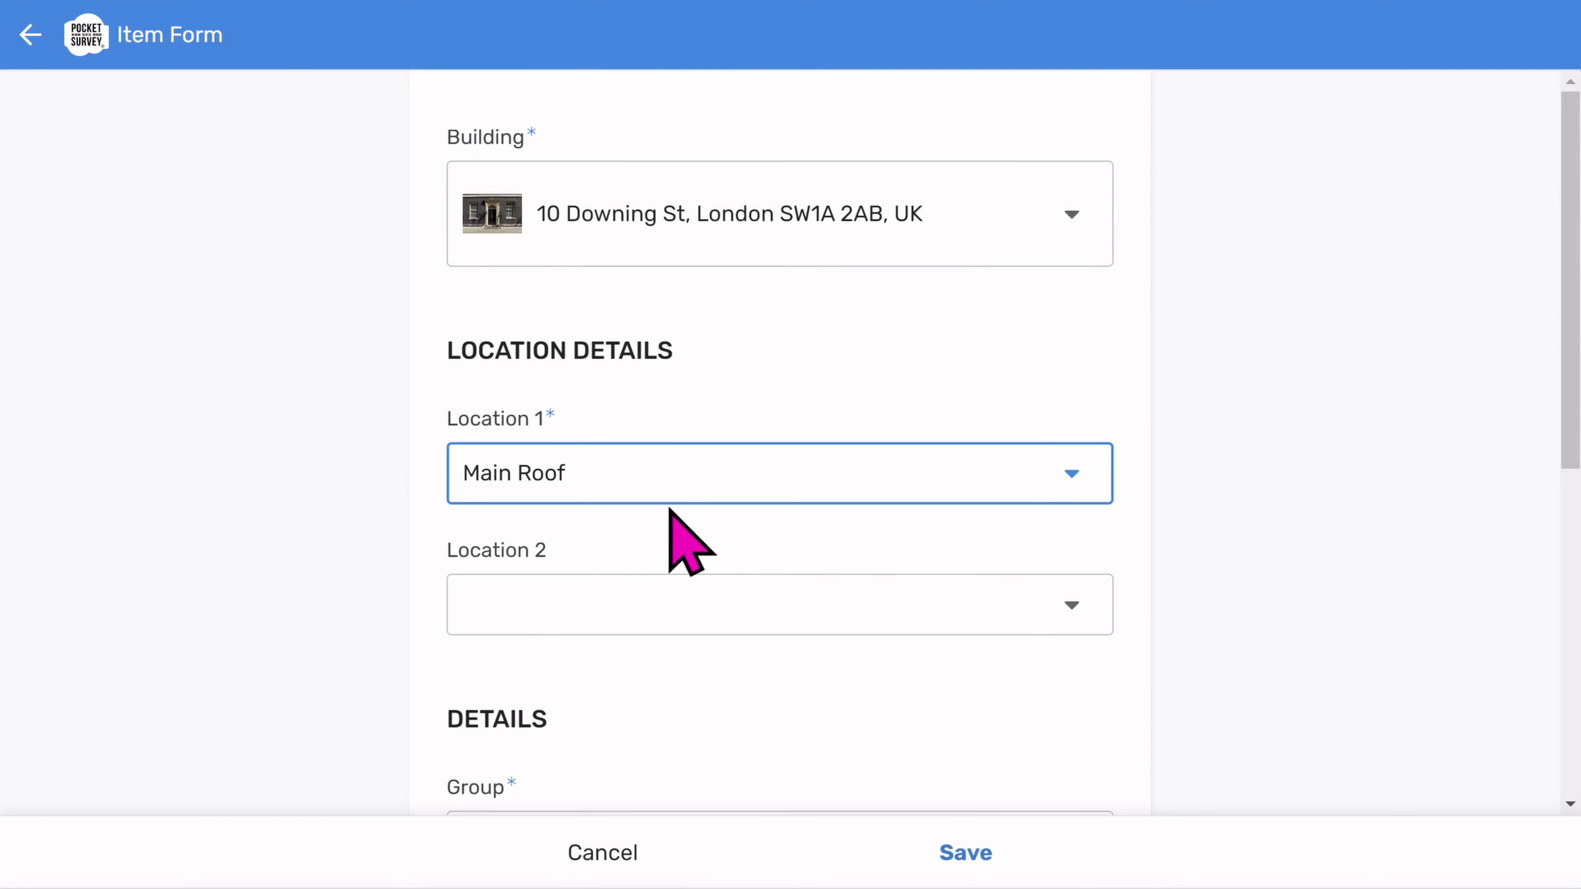
left_click(726, 603)
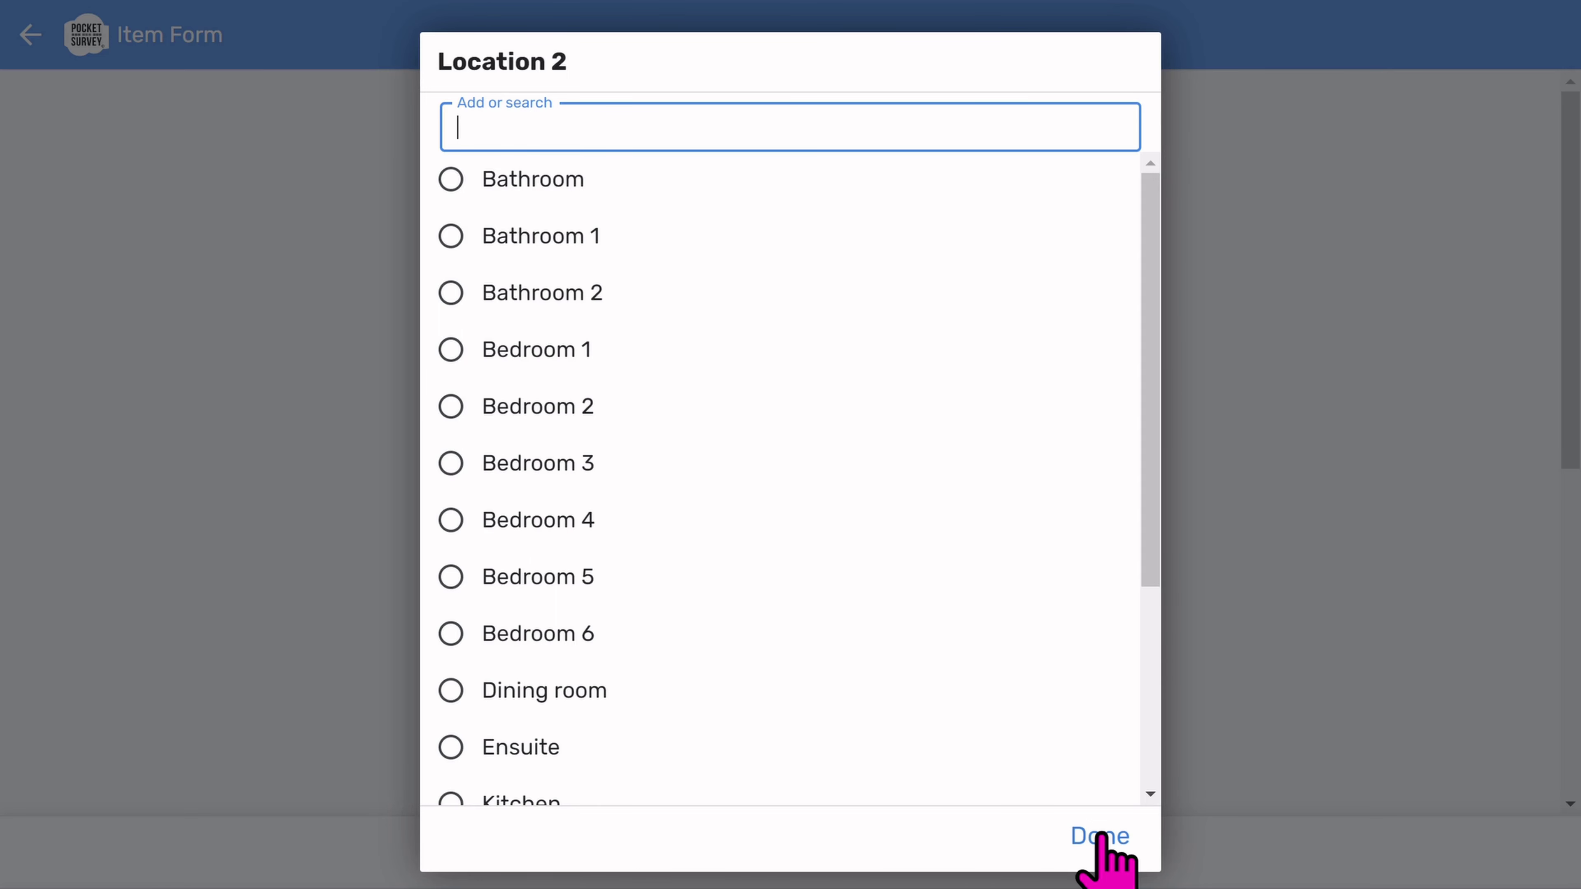
left_click(1099, 834)
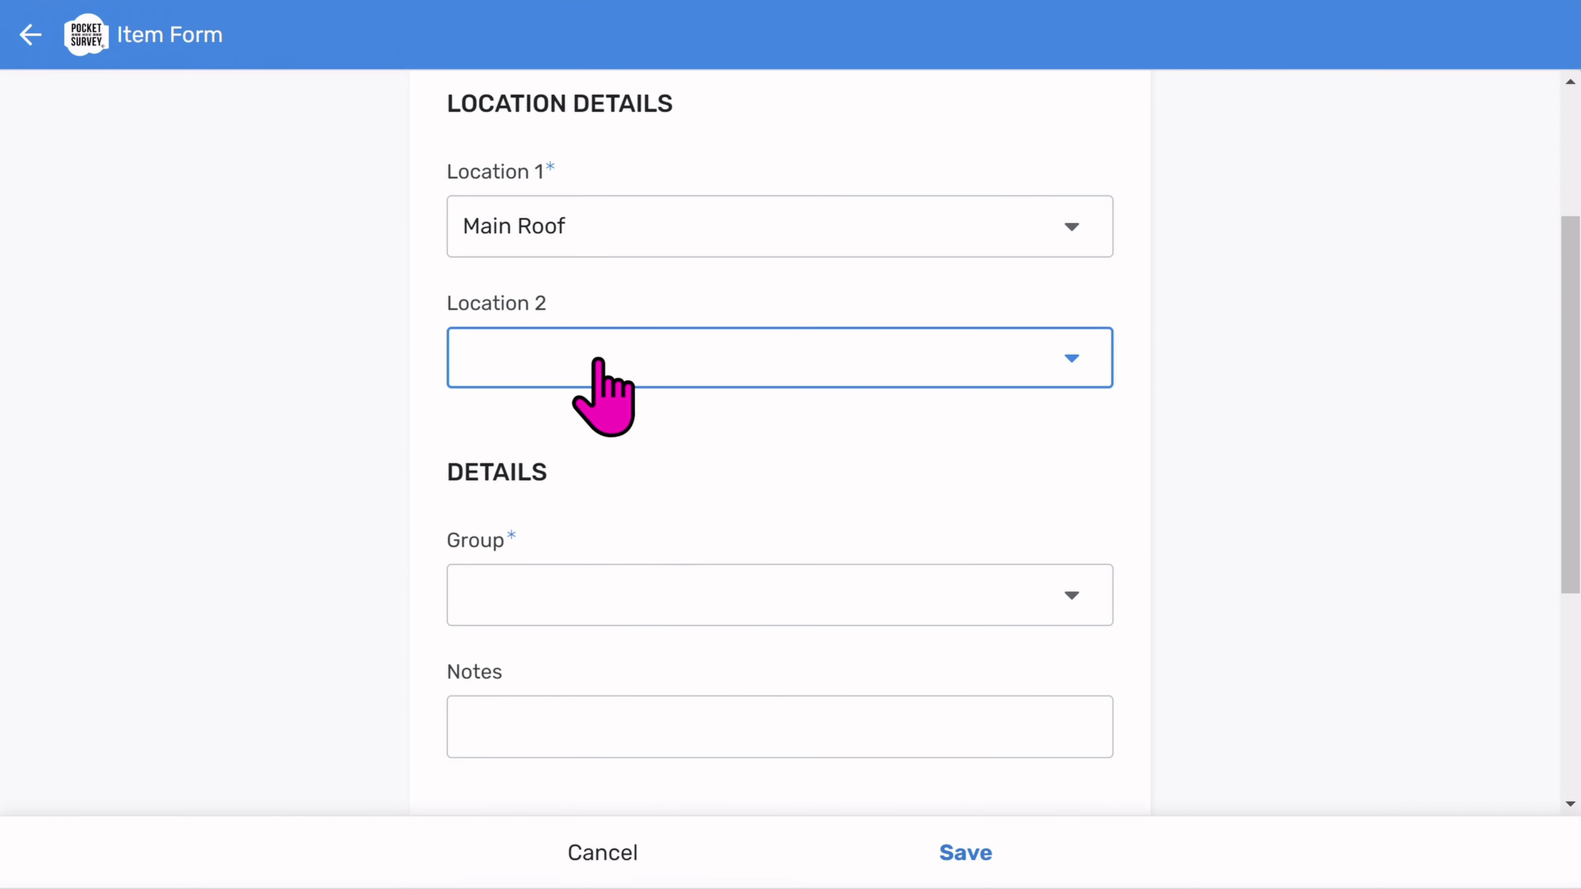
left_click(536, 599)
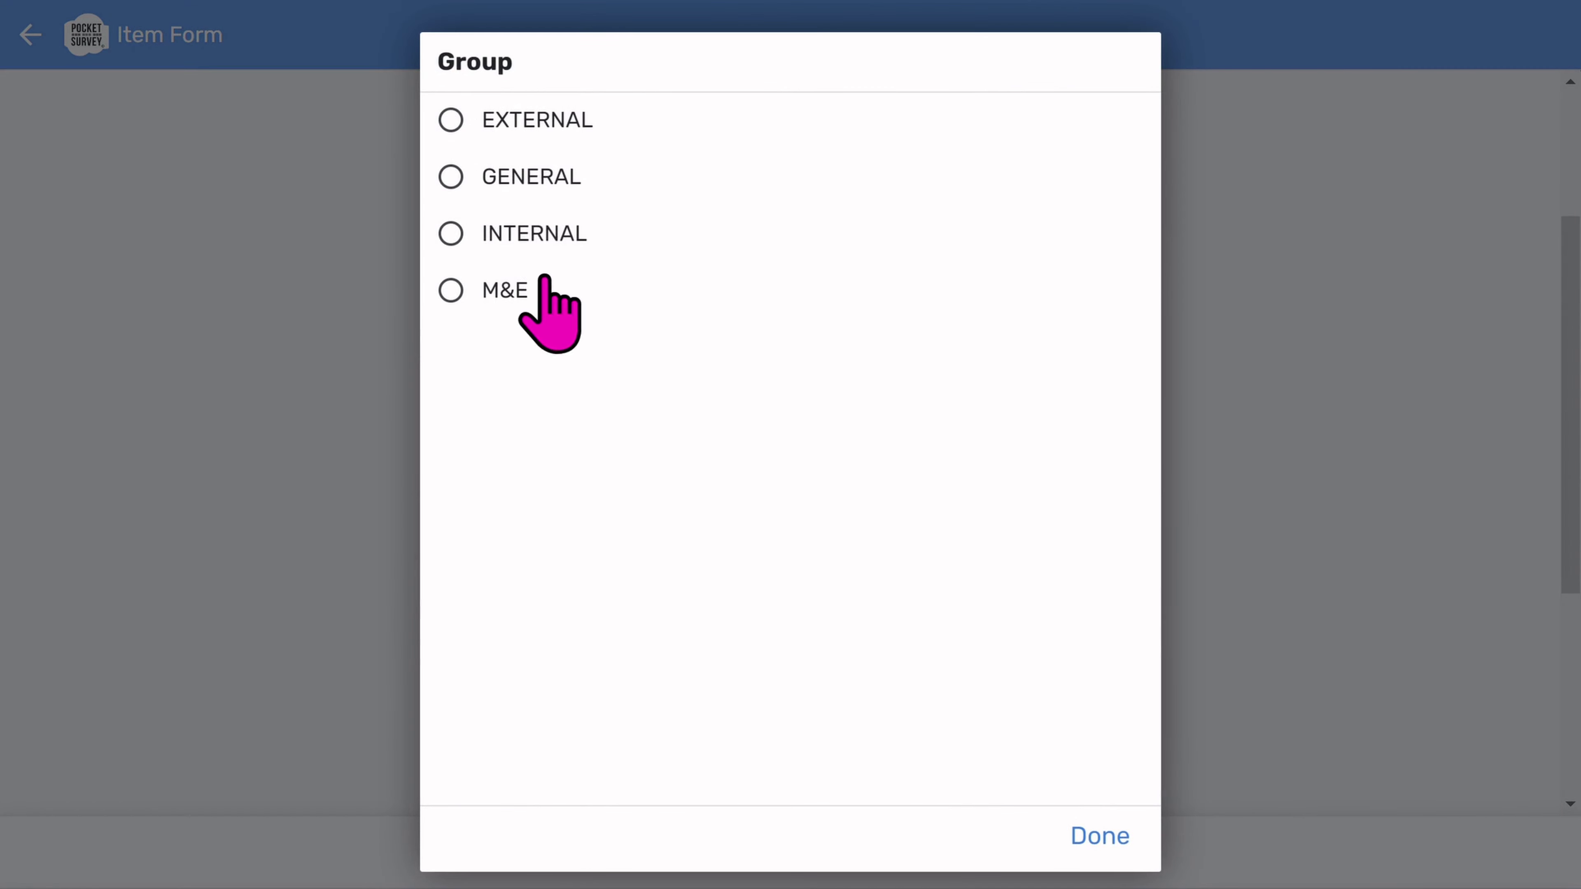
left_click(537, 124)
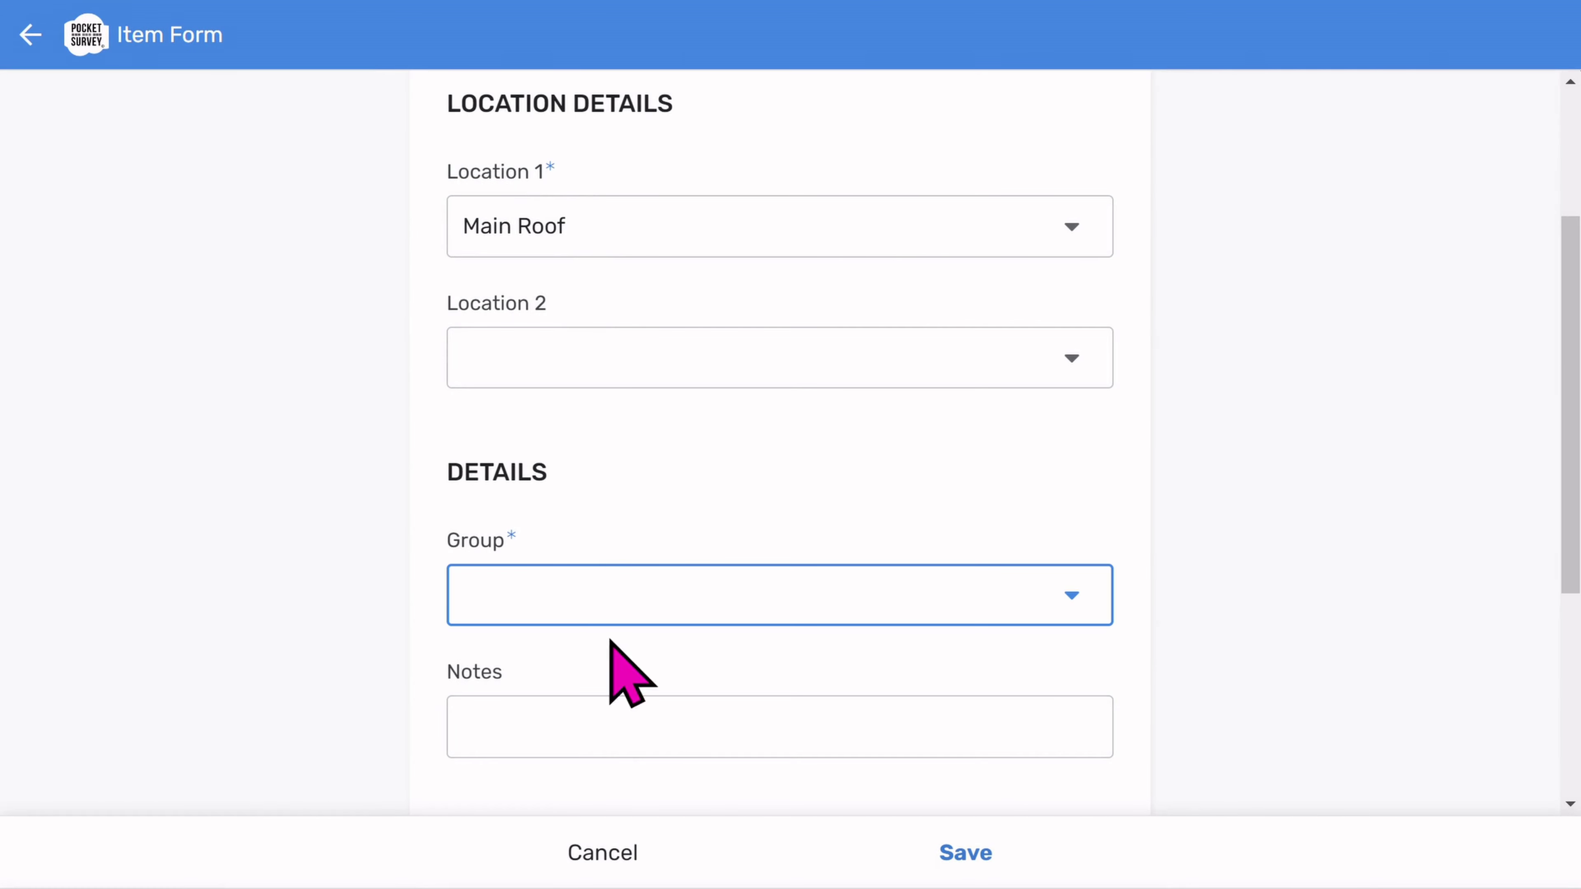
left_click(577, 726)
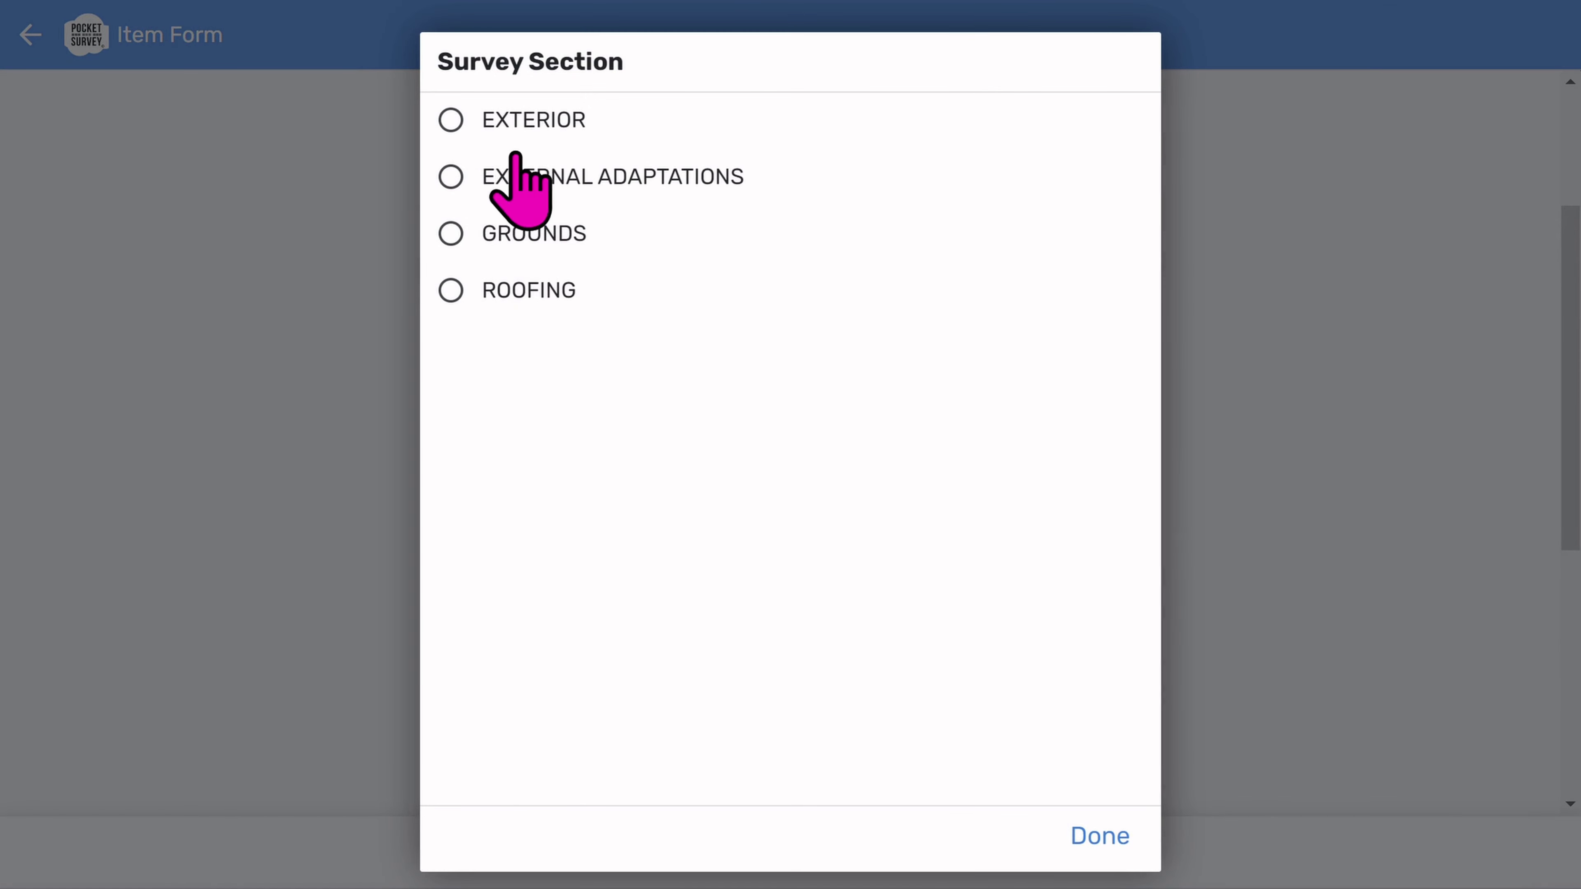
left_click(526, 287)
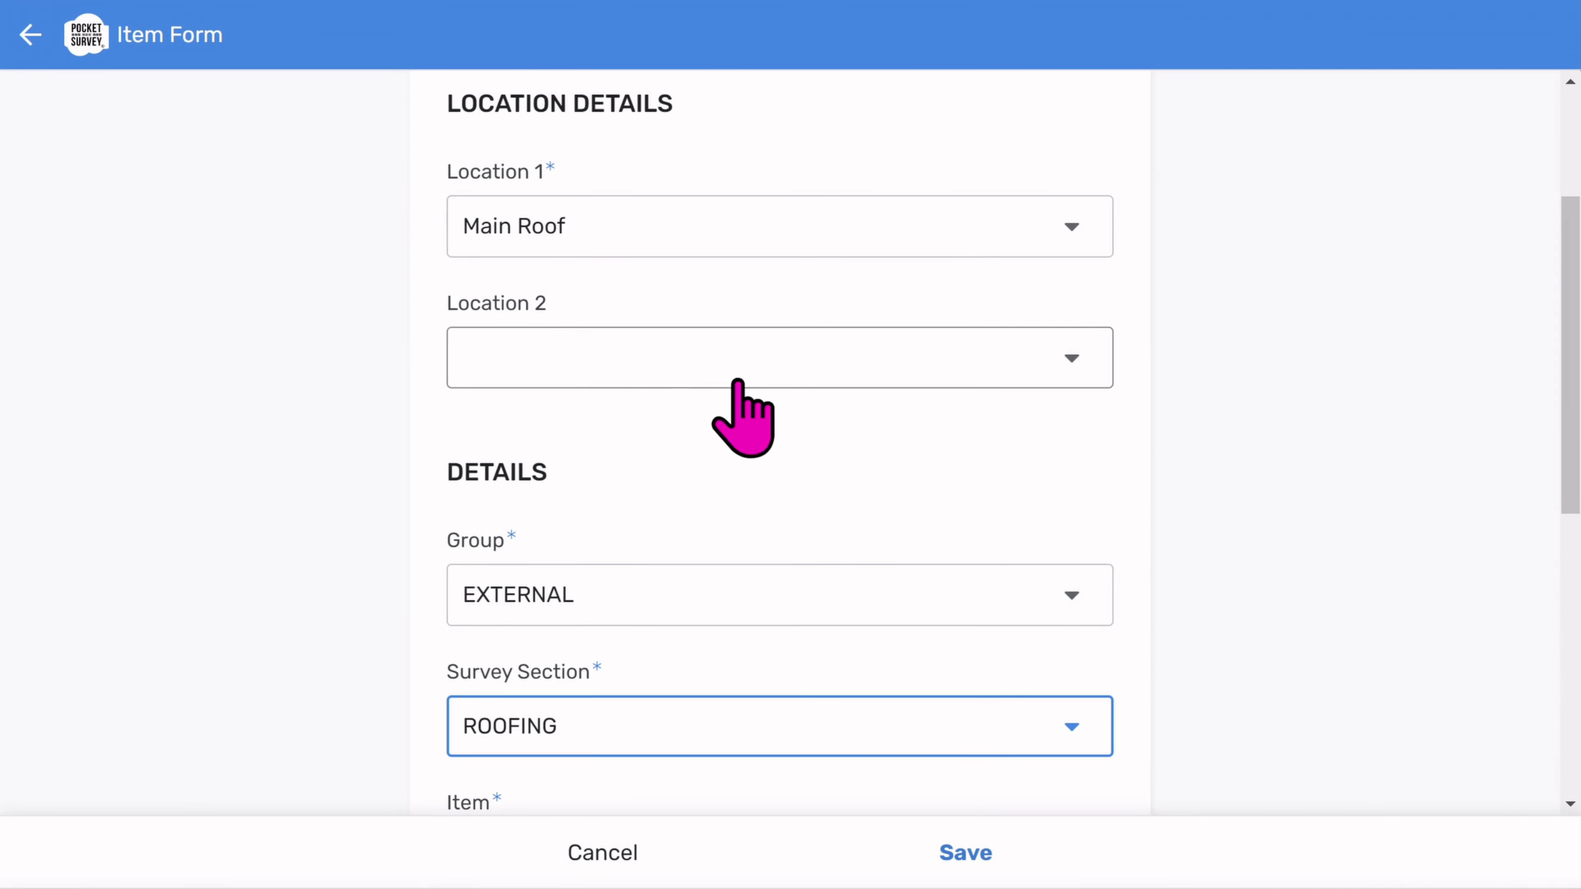
Choose Rainwater Downpipes & Gutters as the item with description Upvc.
scroll(766, 676, "down", 8)
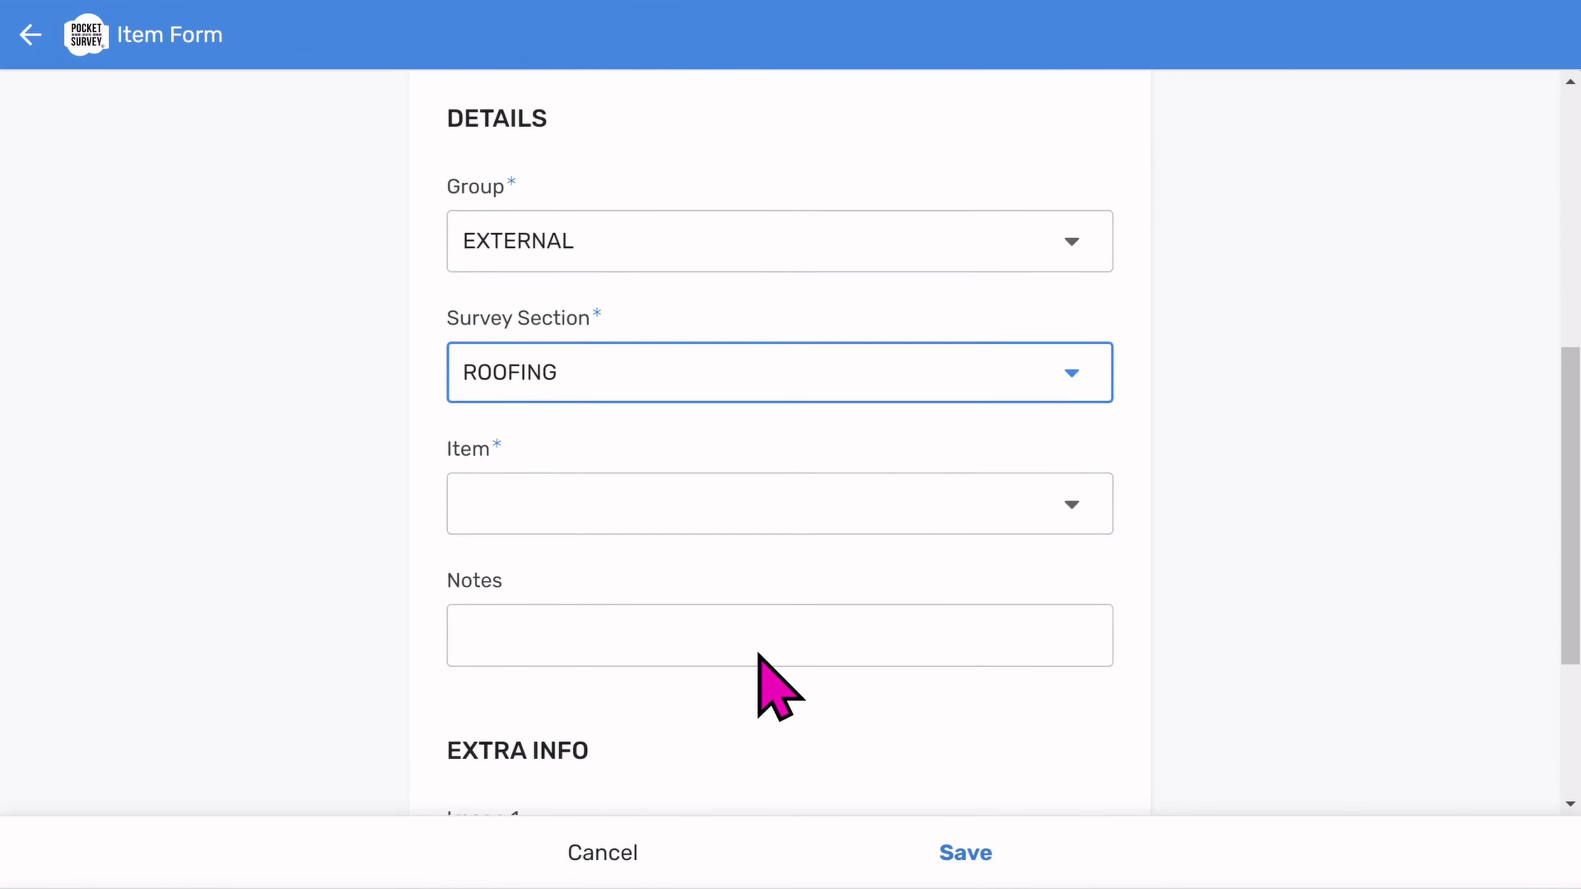
left_click(704, 362)
left_click(660, 467)
scroll(734, 473, "down", 4)
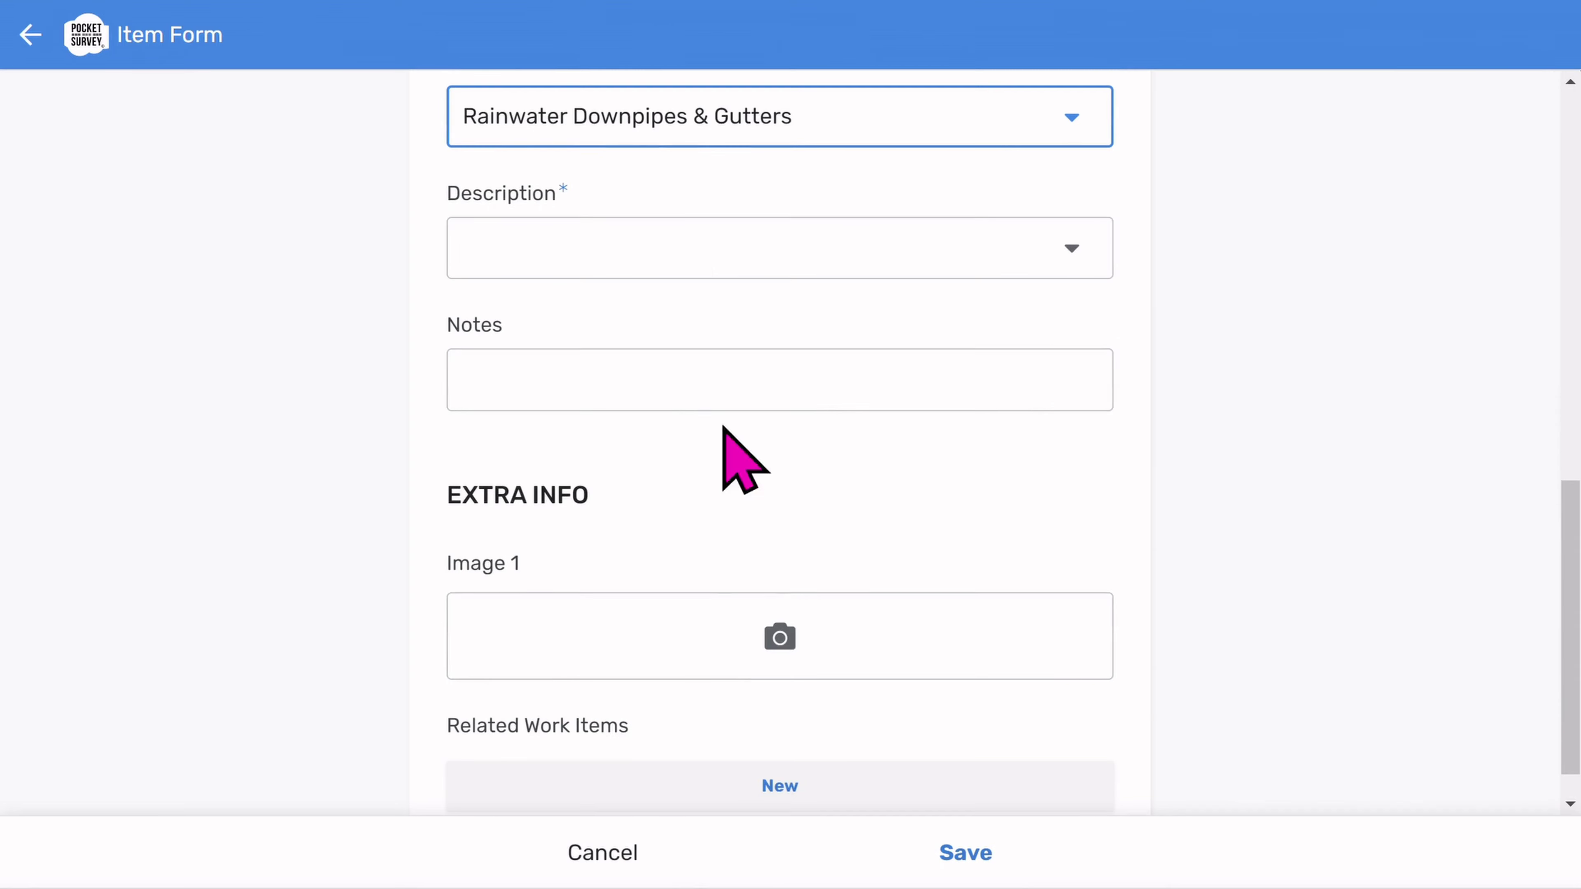
left_click(669, 249)
left_click(528, 406)
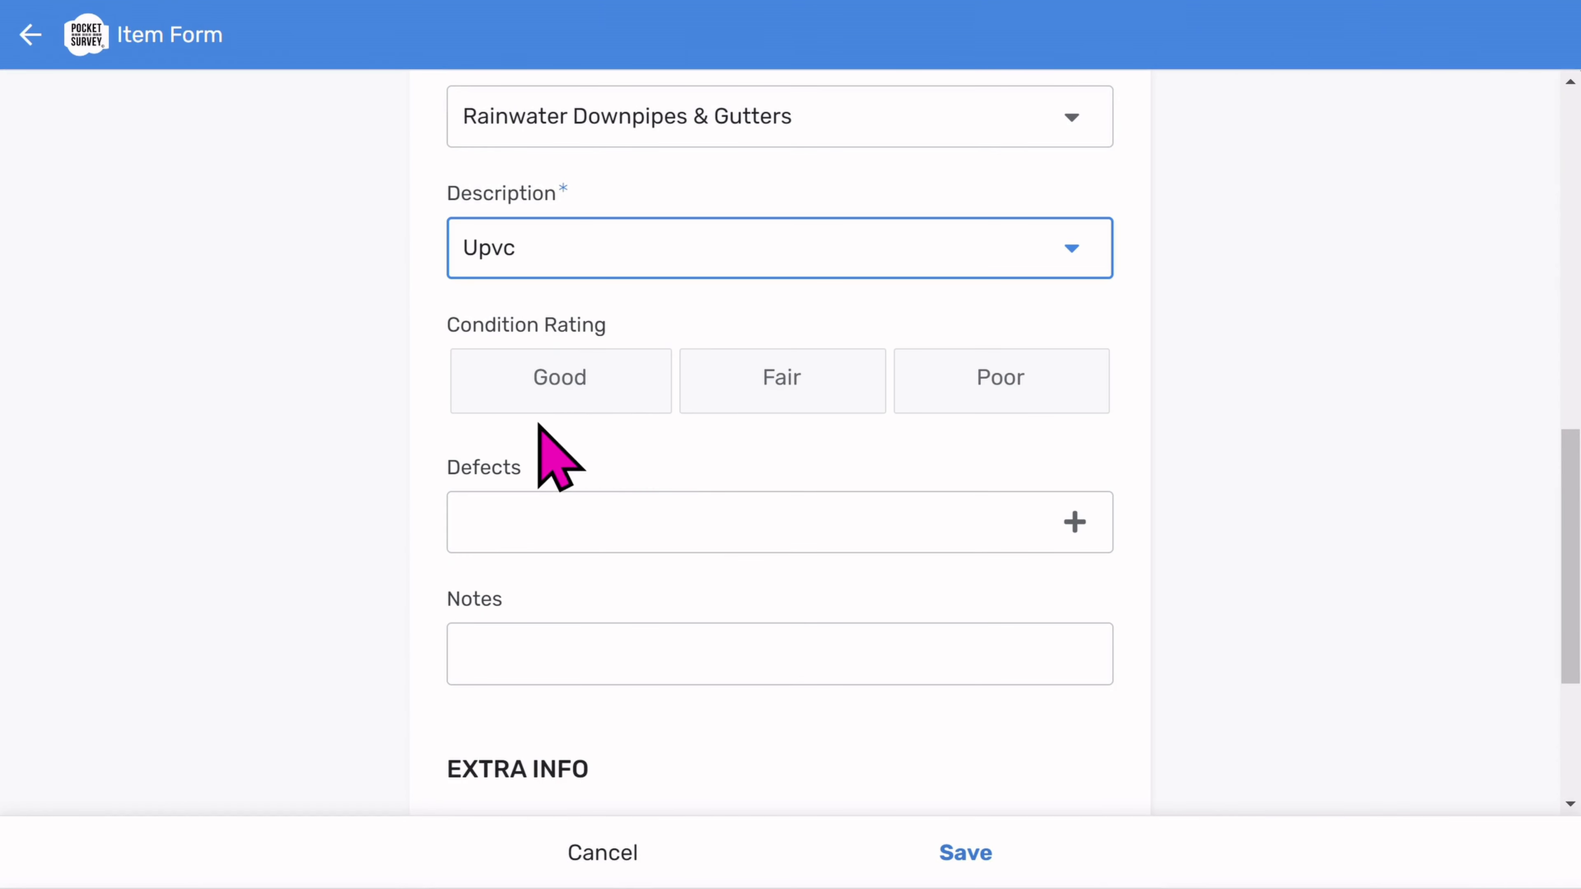
Rate condition Fair and add defects Insufficient brackets/supports and Lack of falls/bends.
left_click(553, 390)
left_click(554, 380)
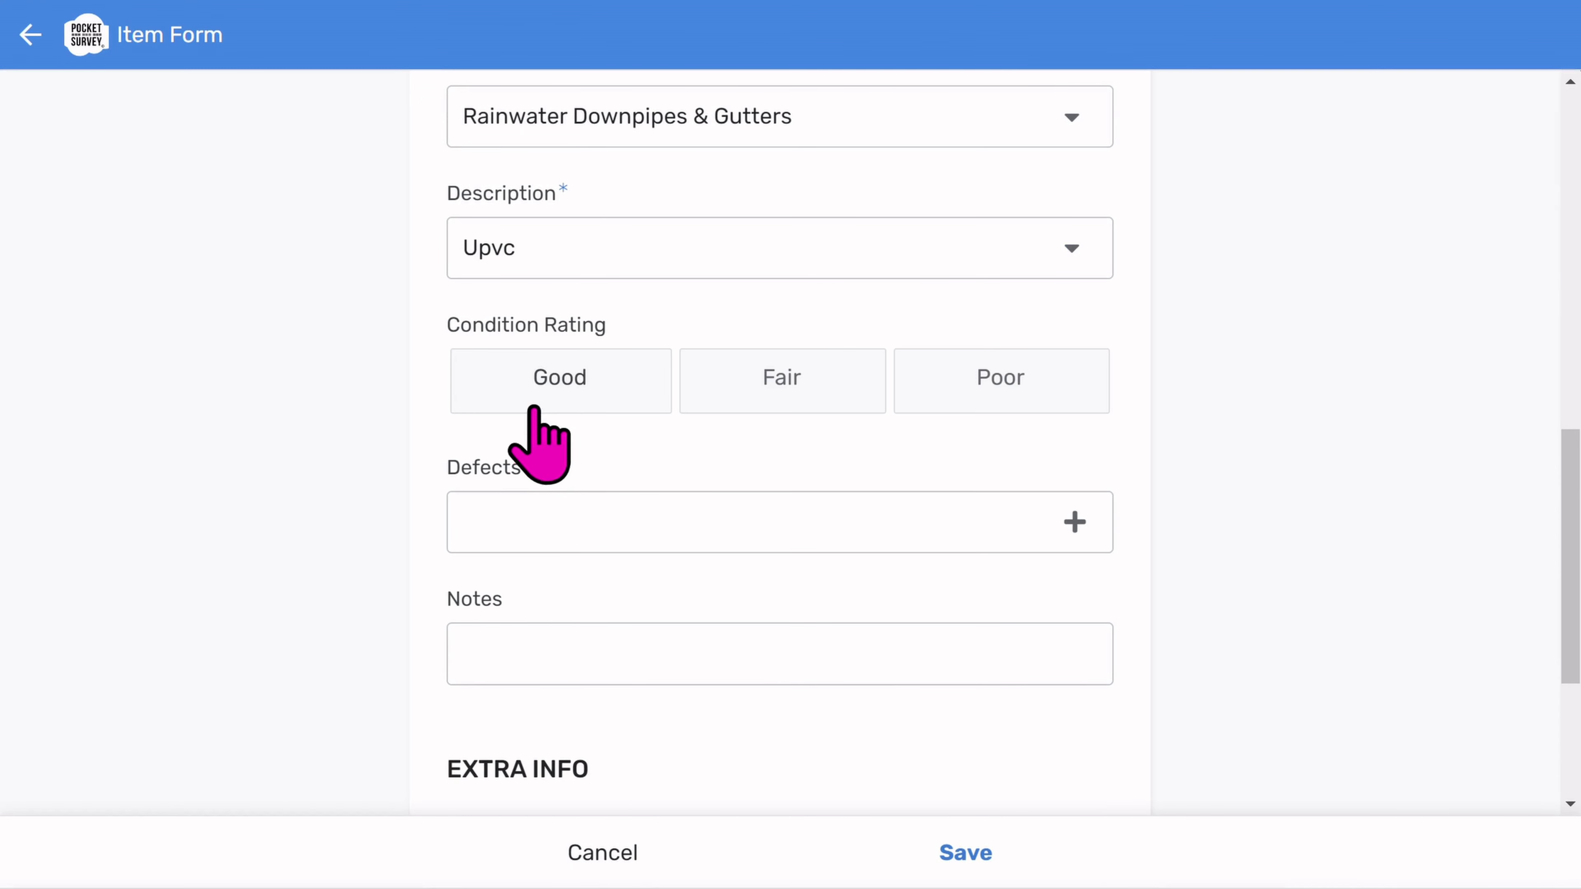
left_click(538, 385)
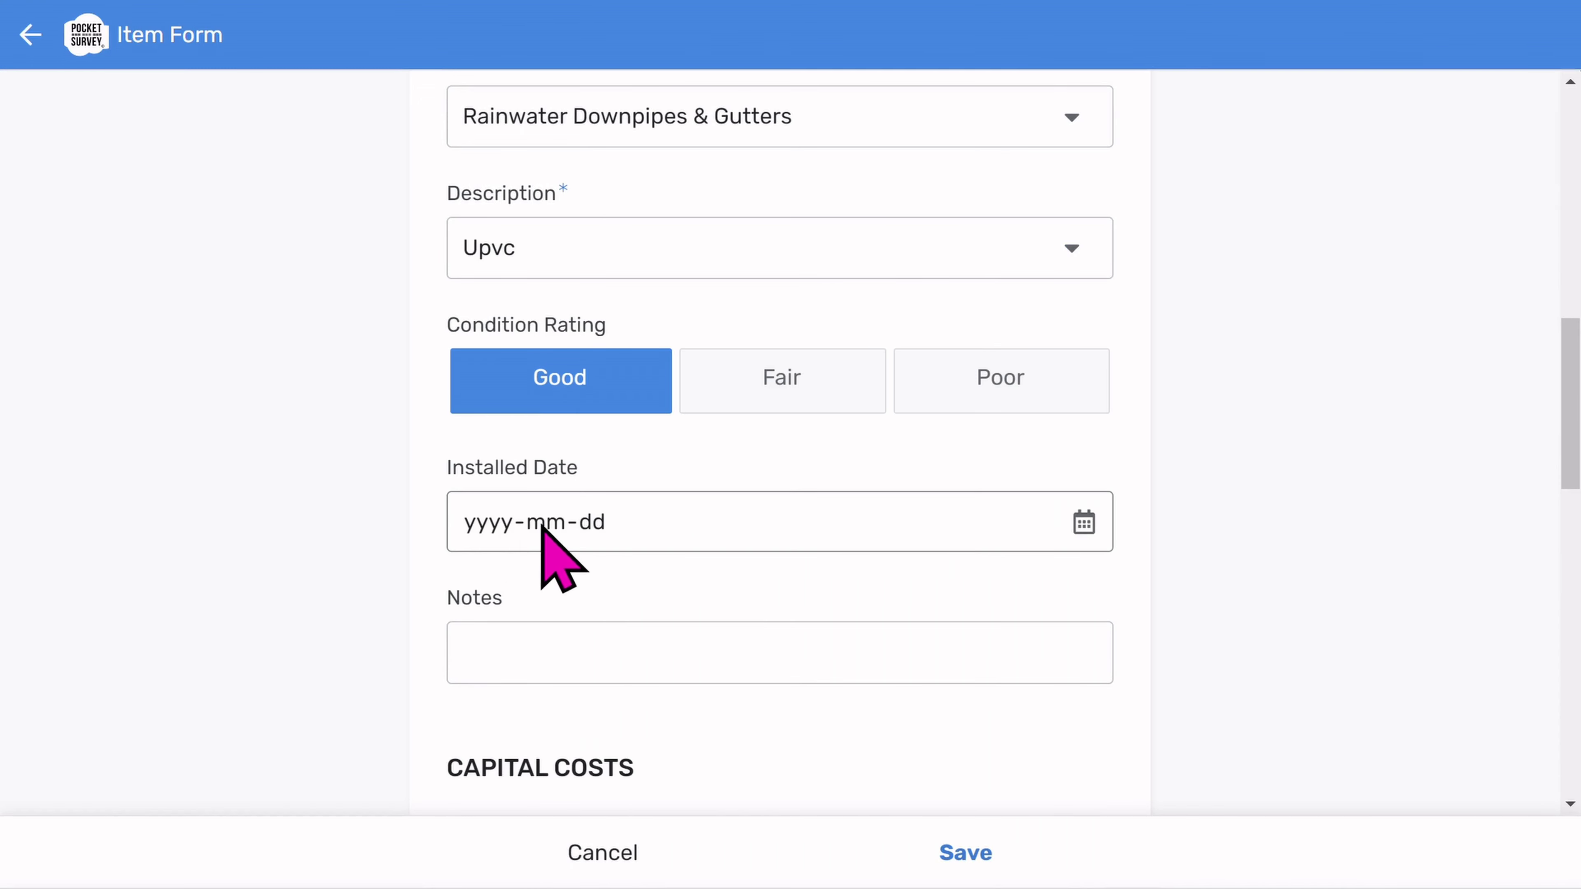
left_click(775, 380)
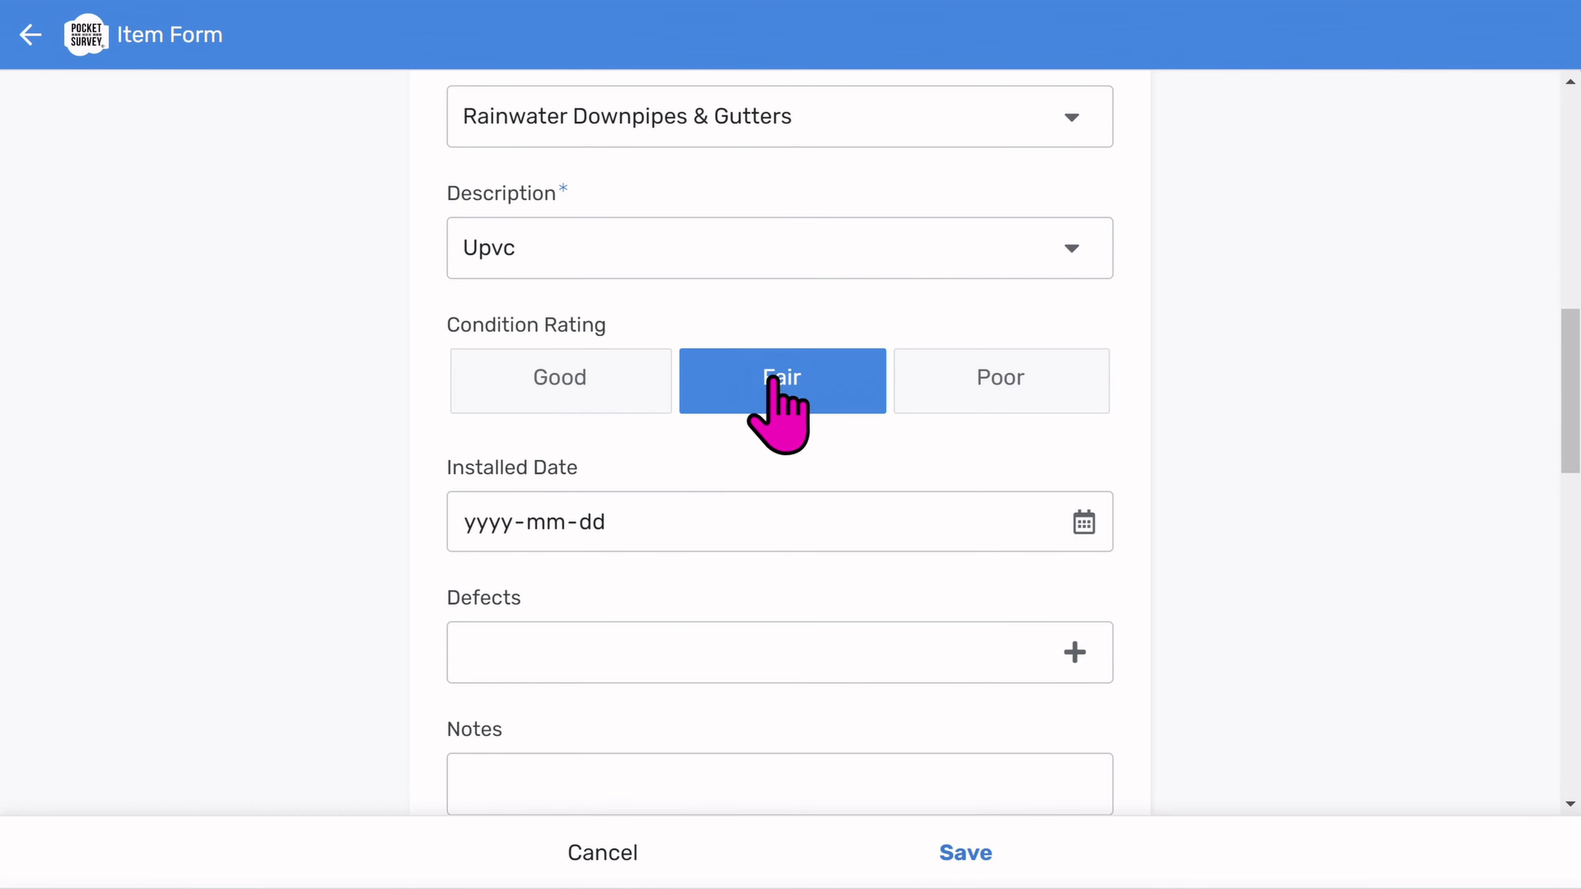
scroll(829, 572, "down", 4)
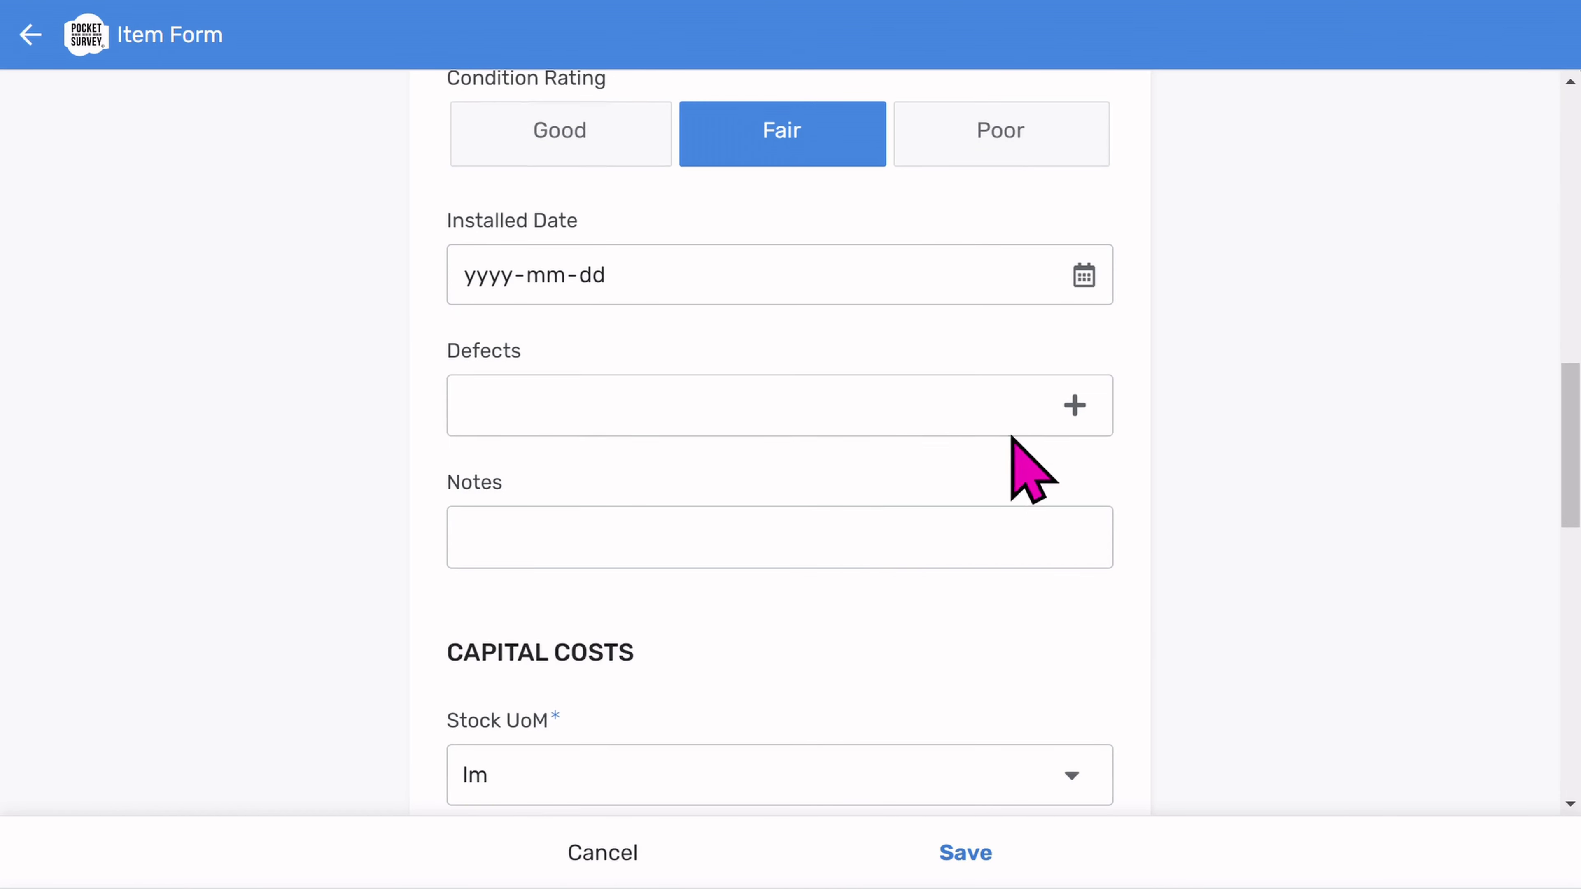
left_click(1075, 404)
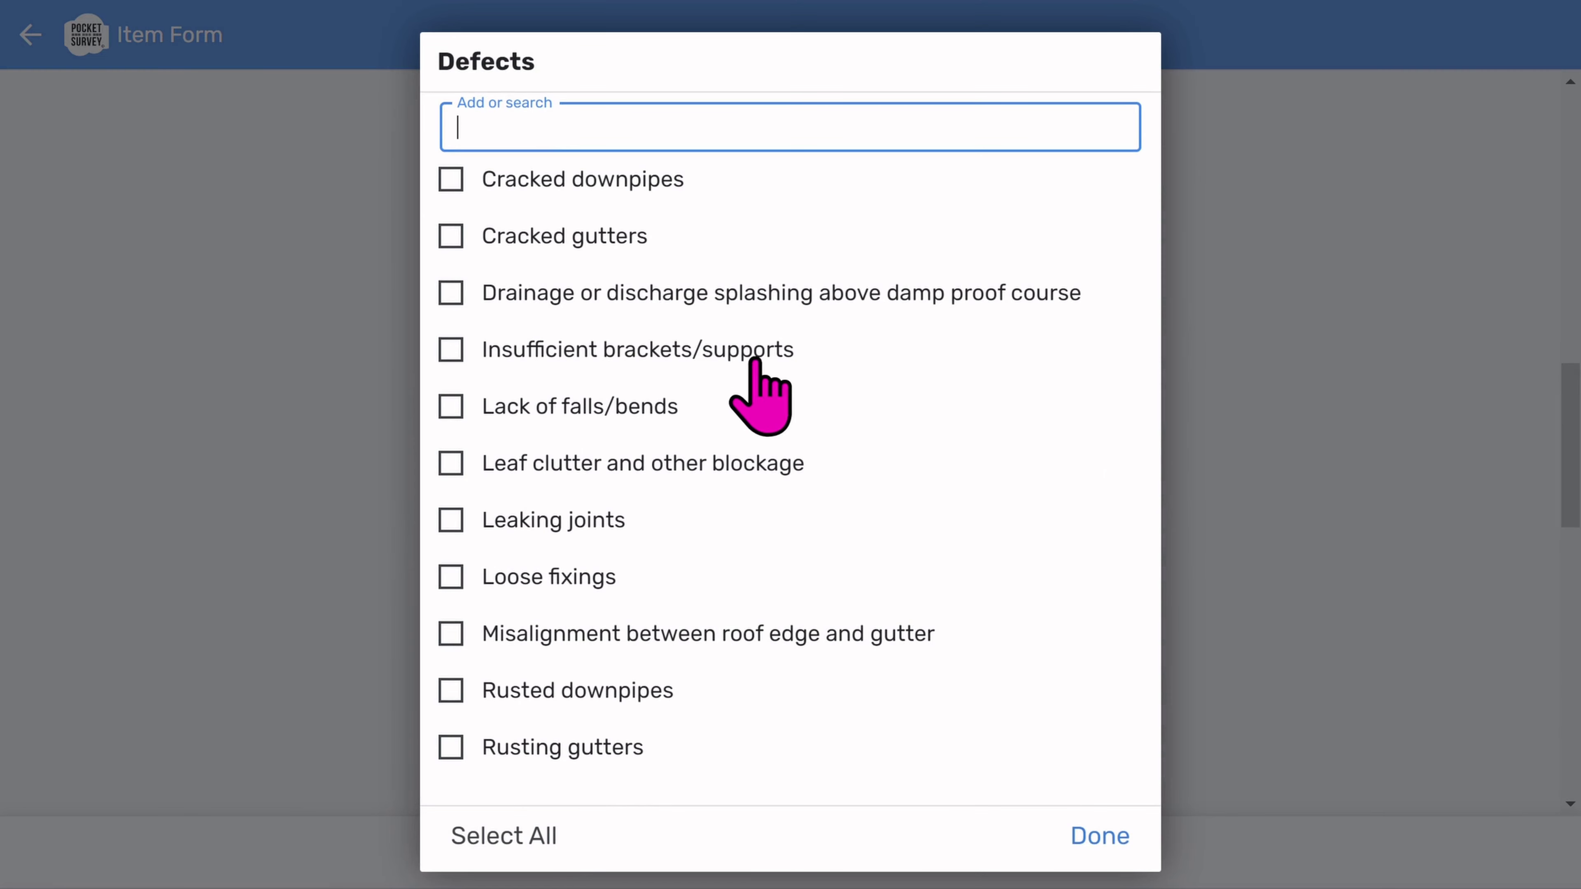
left_click(747, 352)
left_click(662, 414)
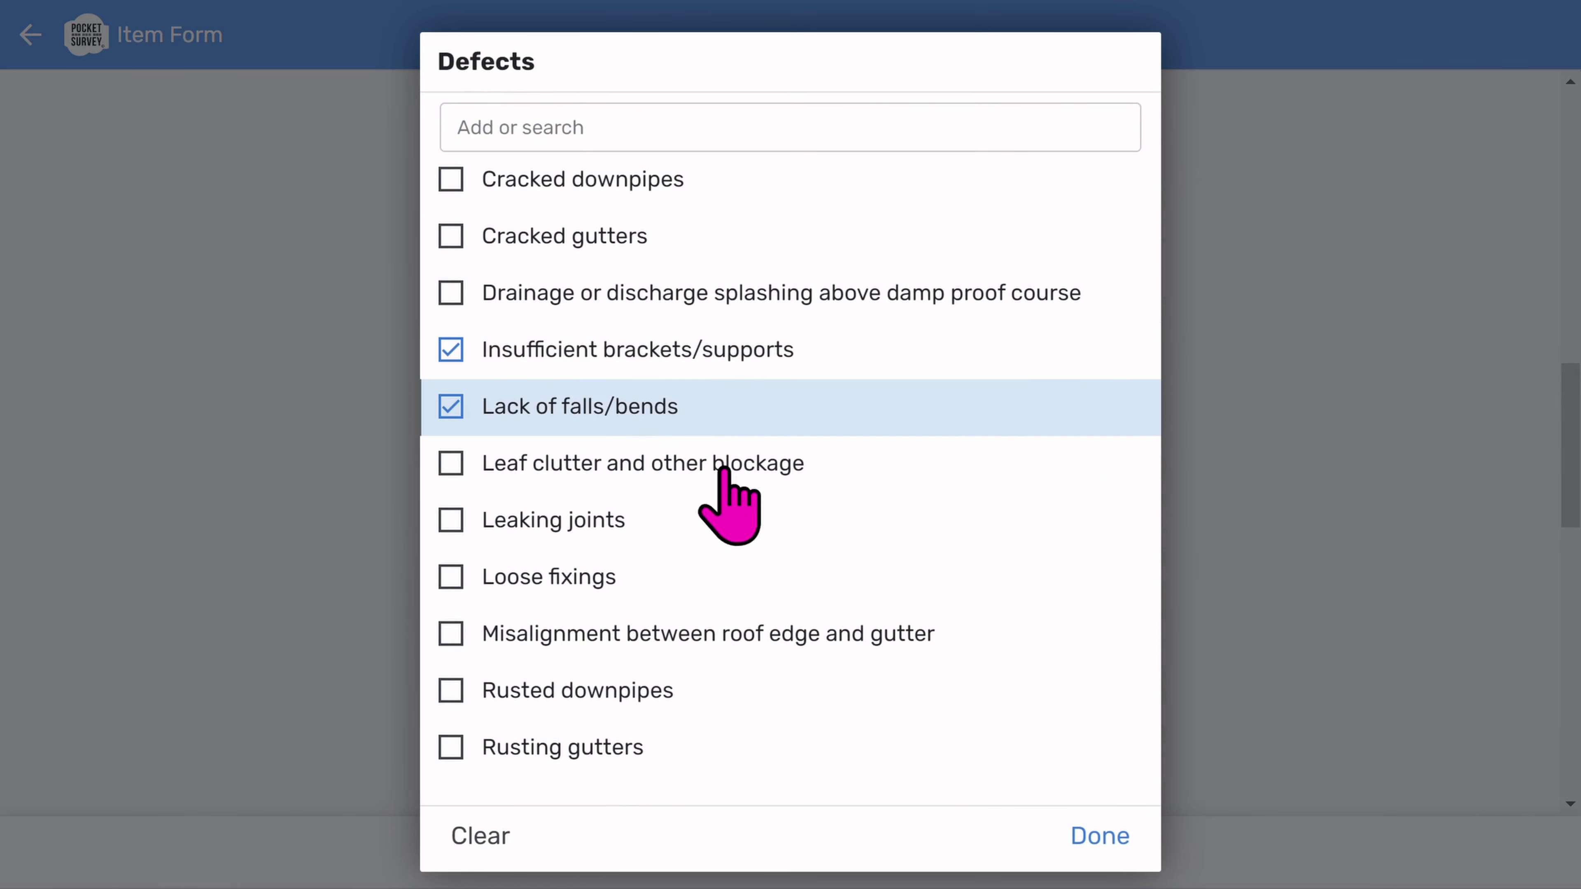
left_click(1074, 829)
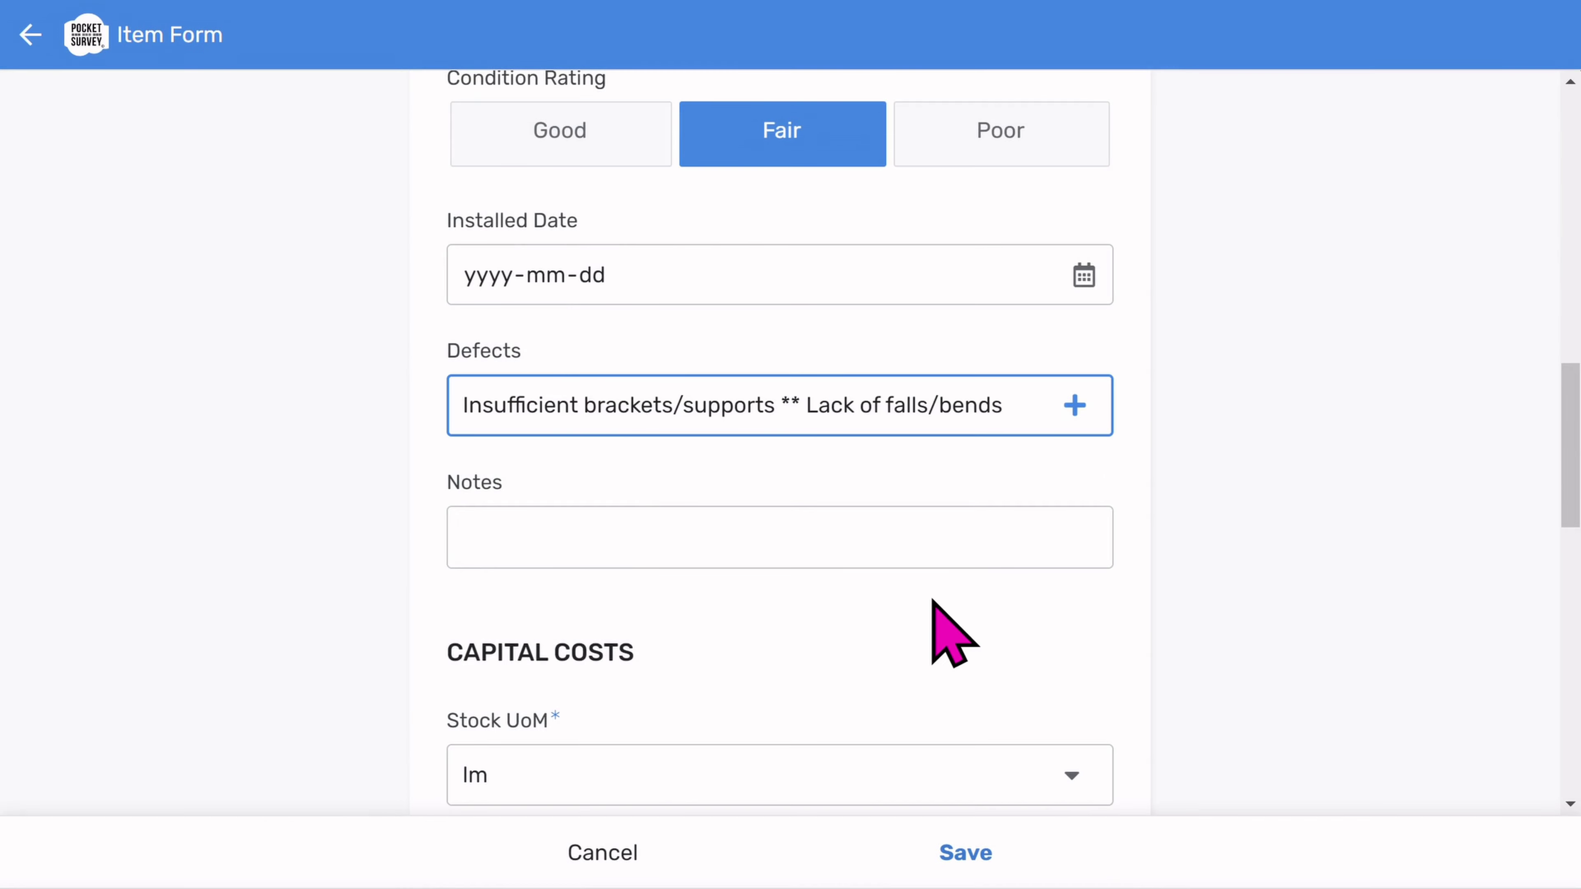
scroll(940, 623, "down", 2)
scroll(931, 601, "down", 6)
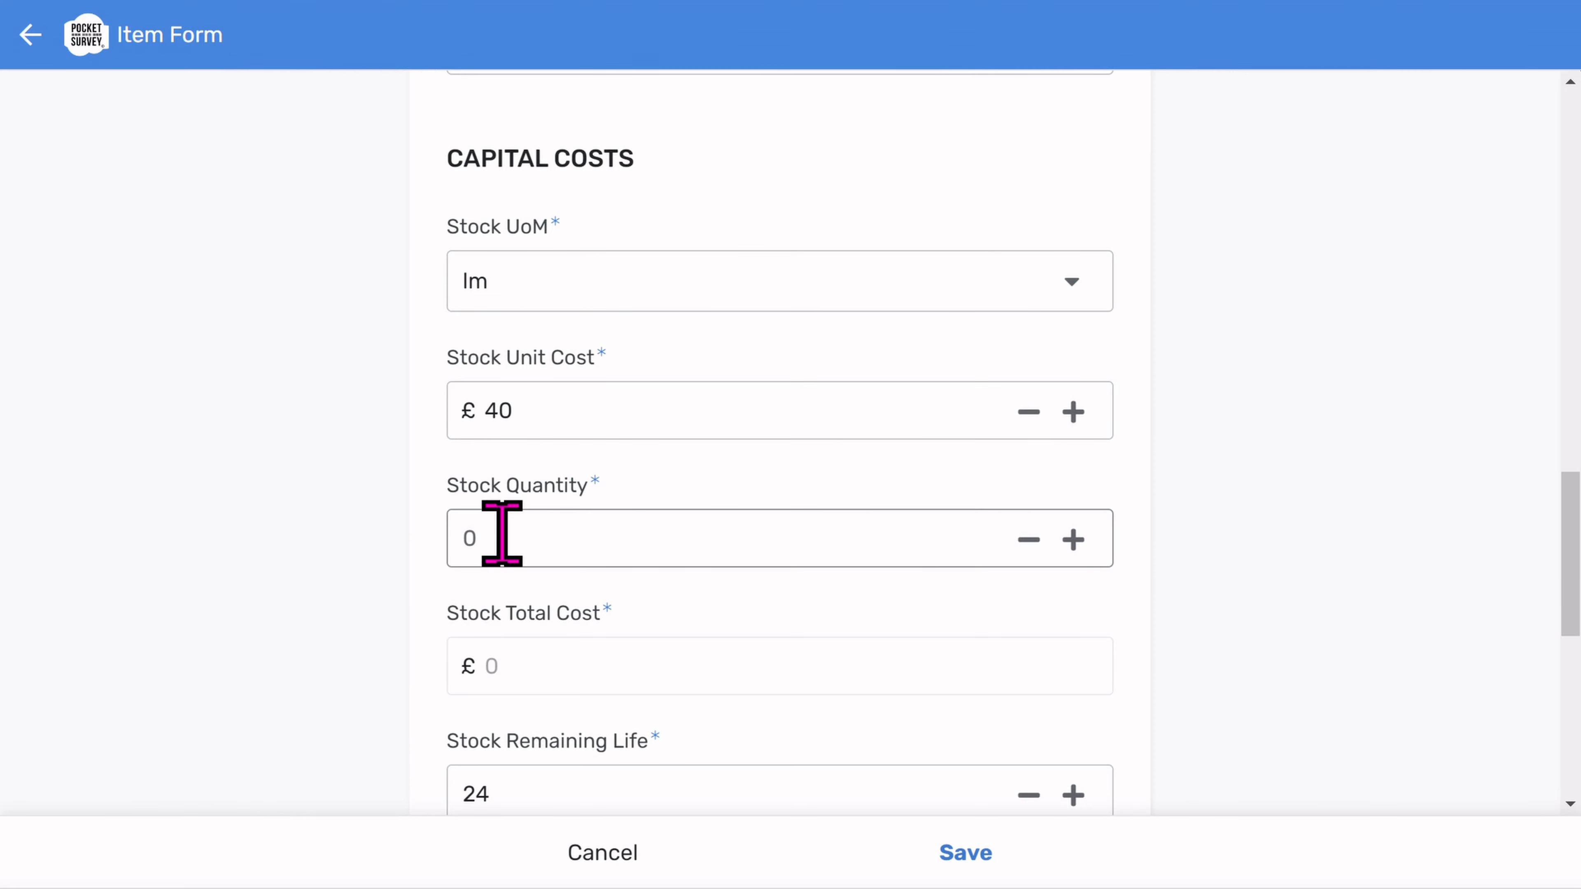
Increase the item's stock quantity to 3.
left_click(1073, 539)
scroll(971, 527, "down", 3)
scroll(823, 537, "down", 2)
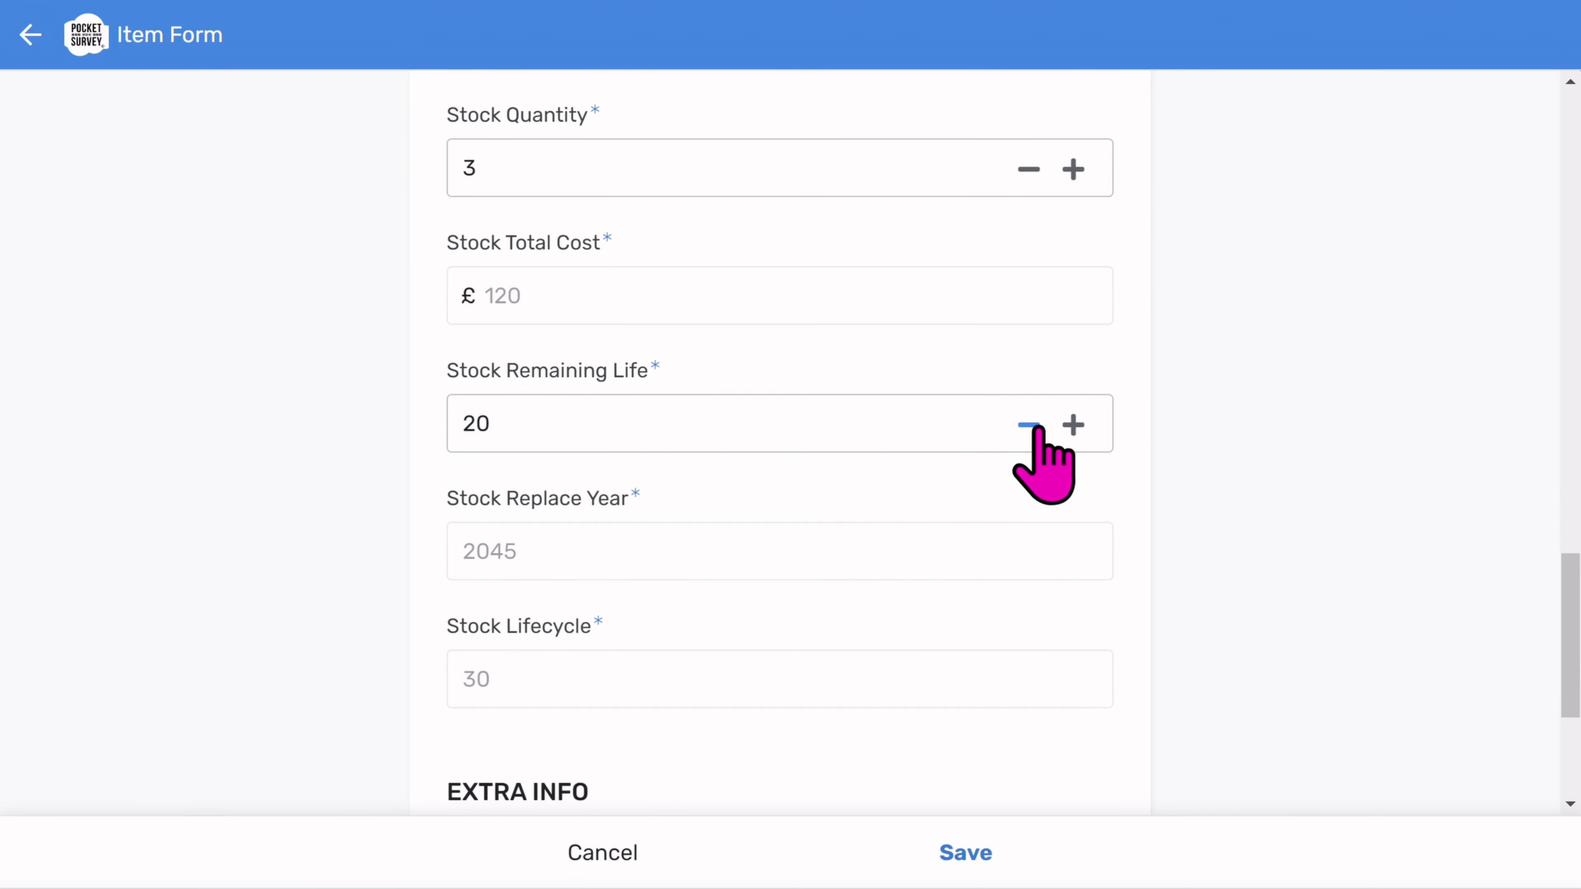
scroll(963, 449, "down", 5)
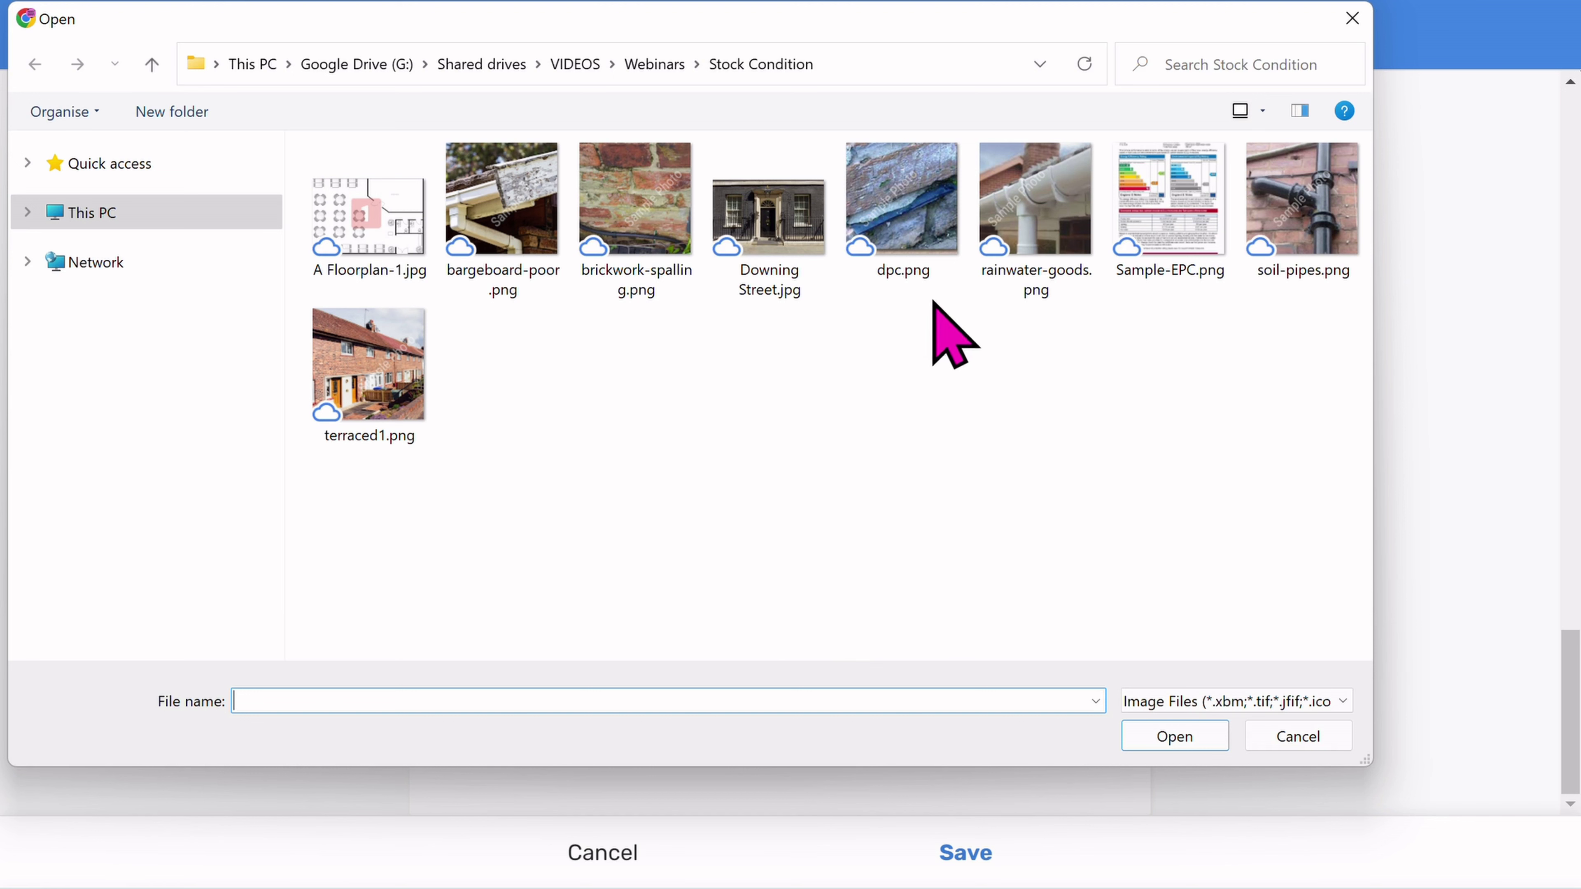
Attach bargeboard-poor.png as the item's Image 1 photo.
left_click(492, 202)
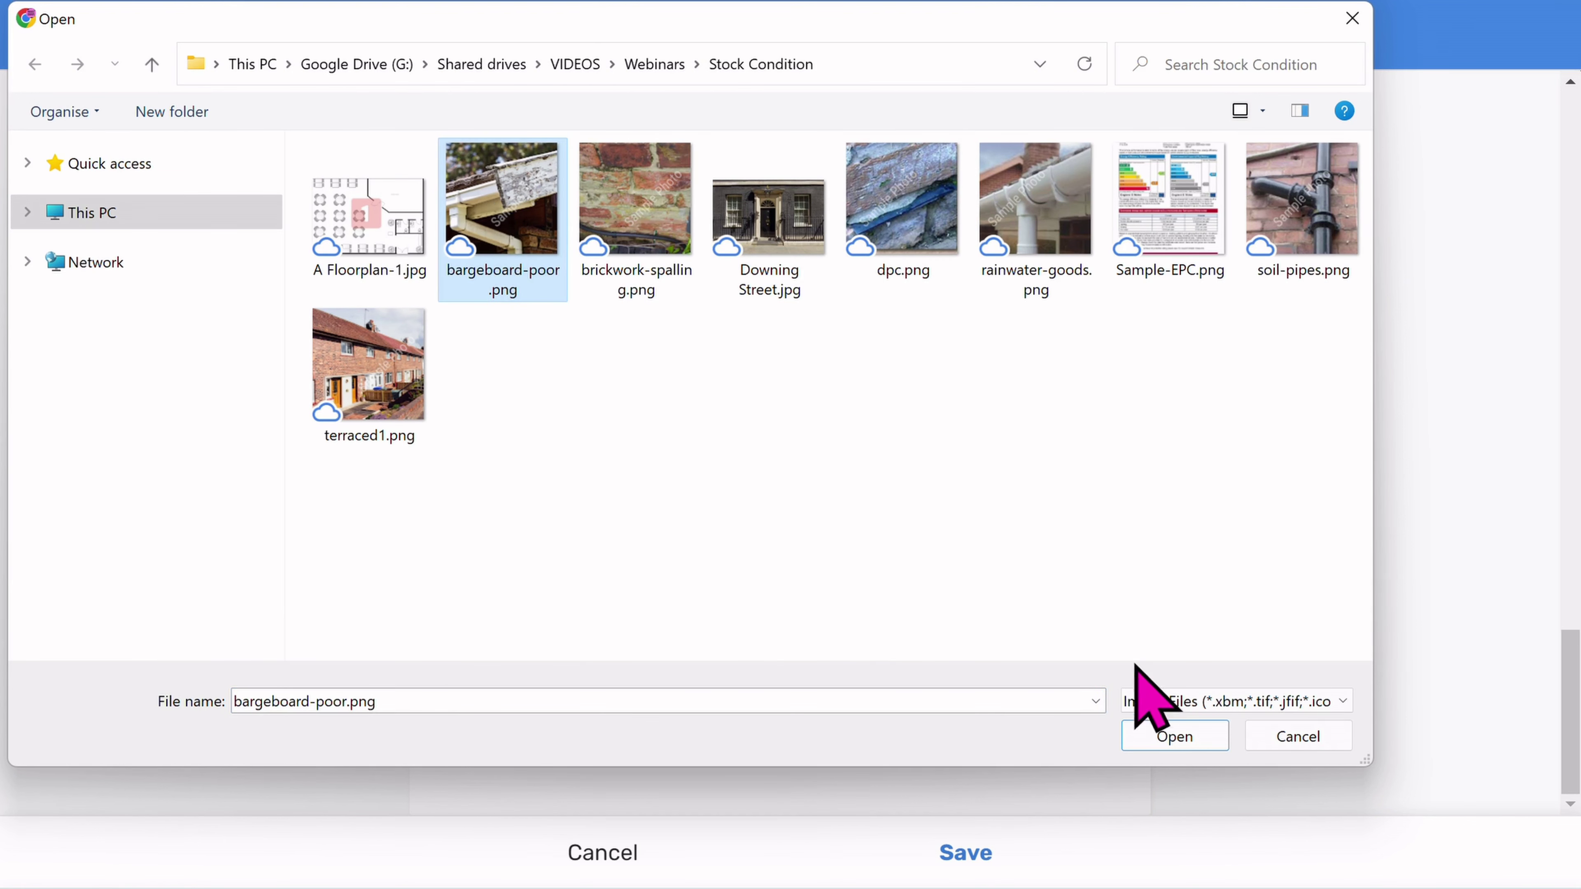
left_click(1177, 738)
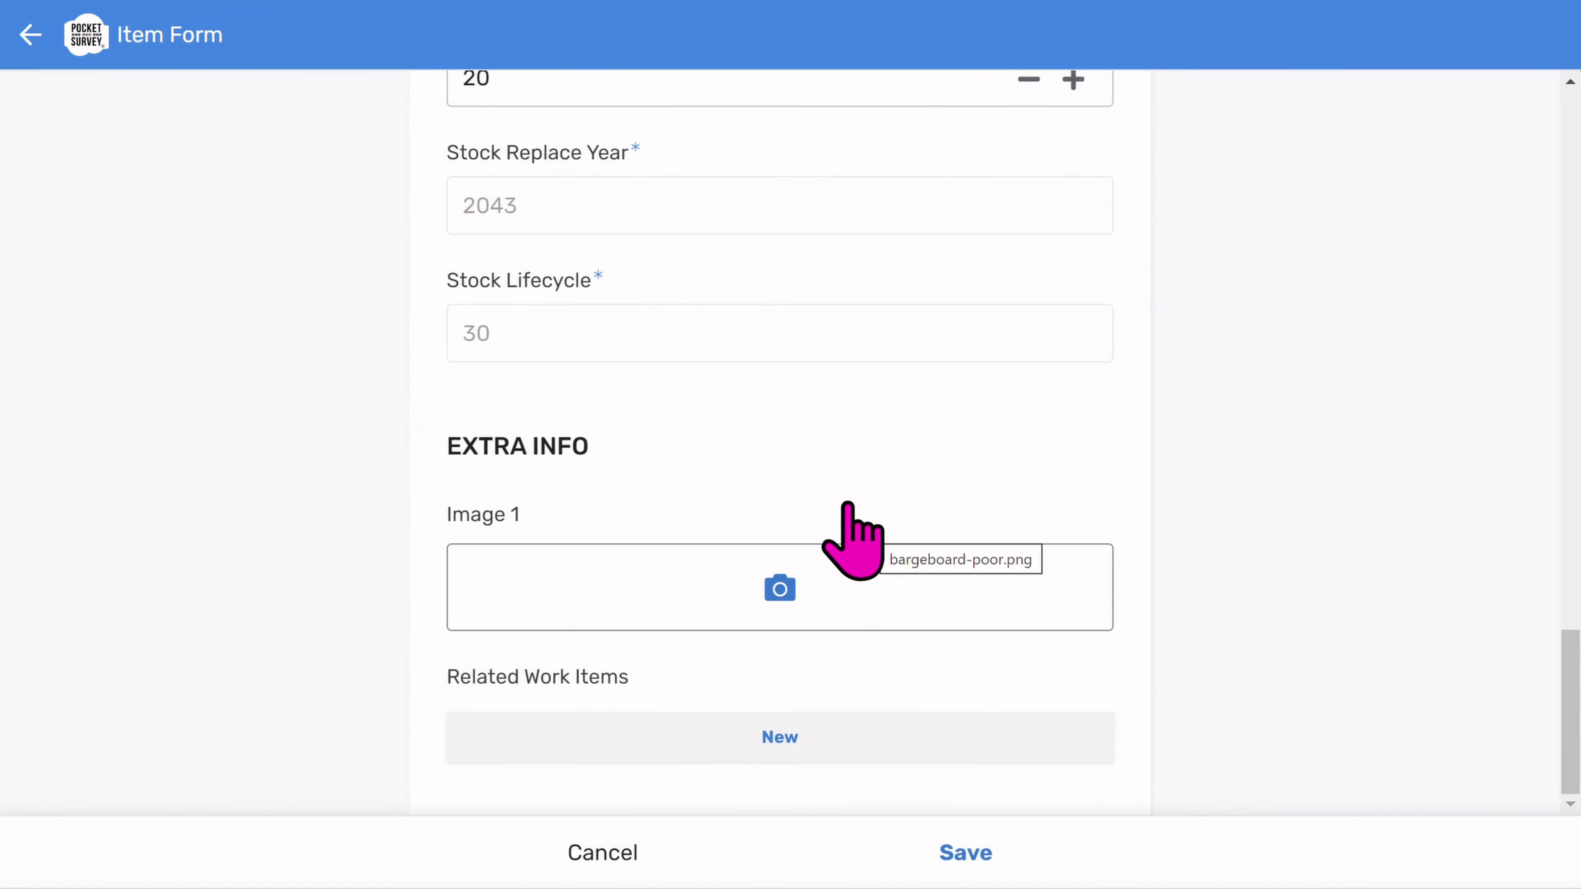
scroll(848, 504, "down", 5)
scroll(842, 492, "down", 1)
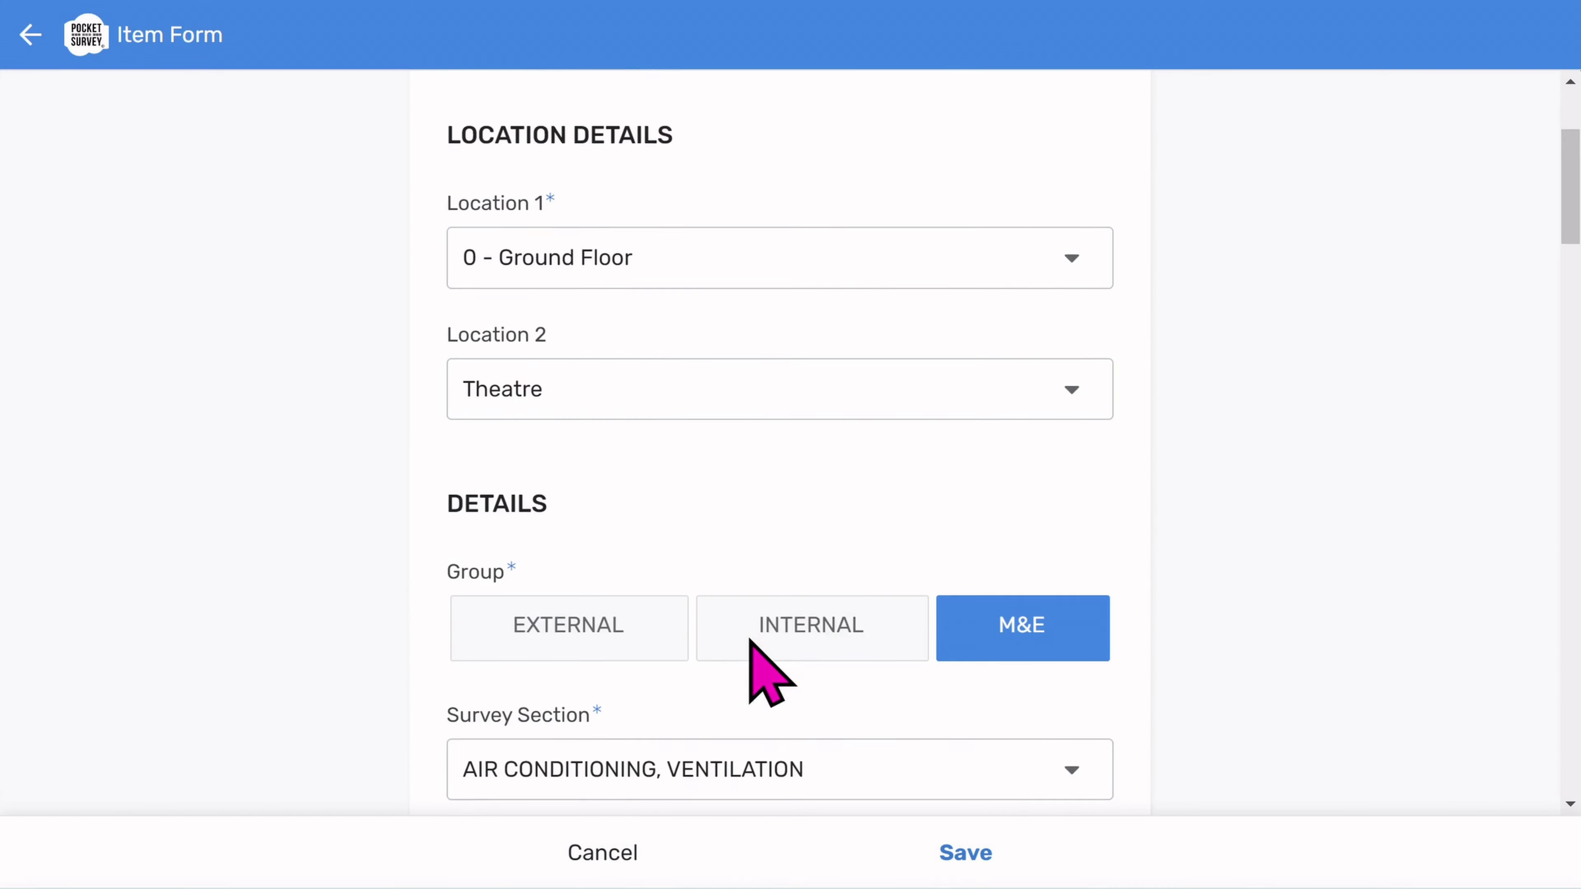
Set the Medical Gas & Air Systems item's manufacturer to Abloy.
scroll(759, 671, "down", 2)
scroll(749, 642, "down", 6)
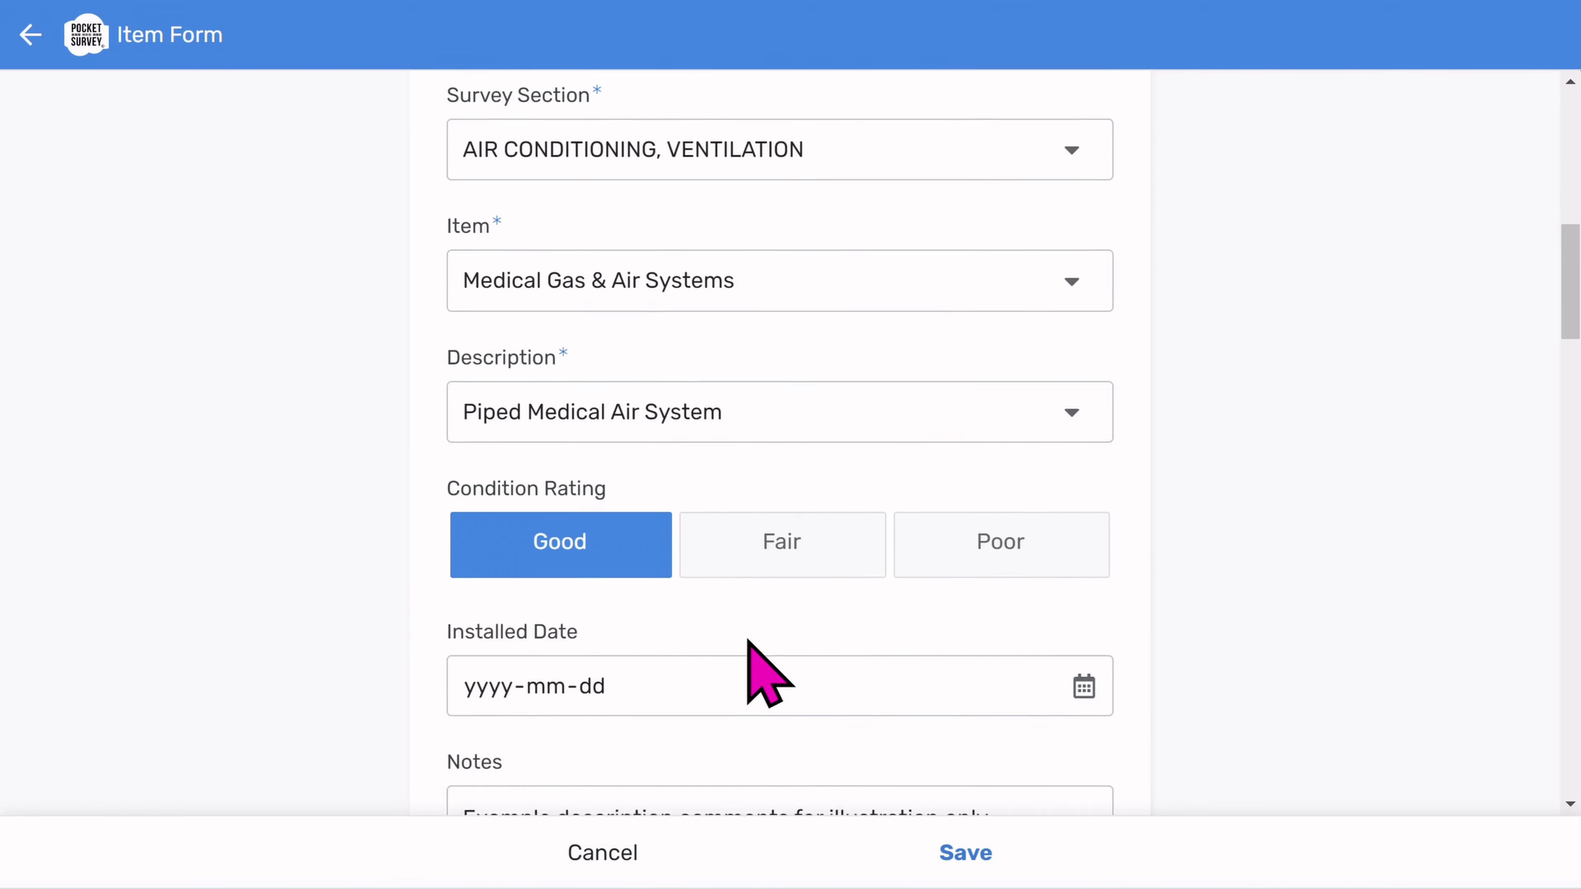
scroll(749, 641, "down", 6)
left_click(564, 561)
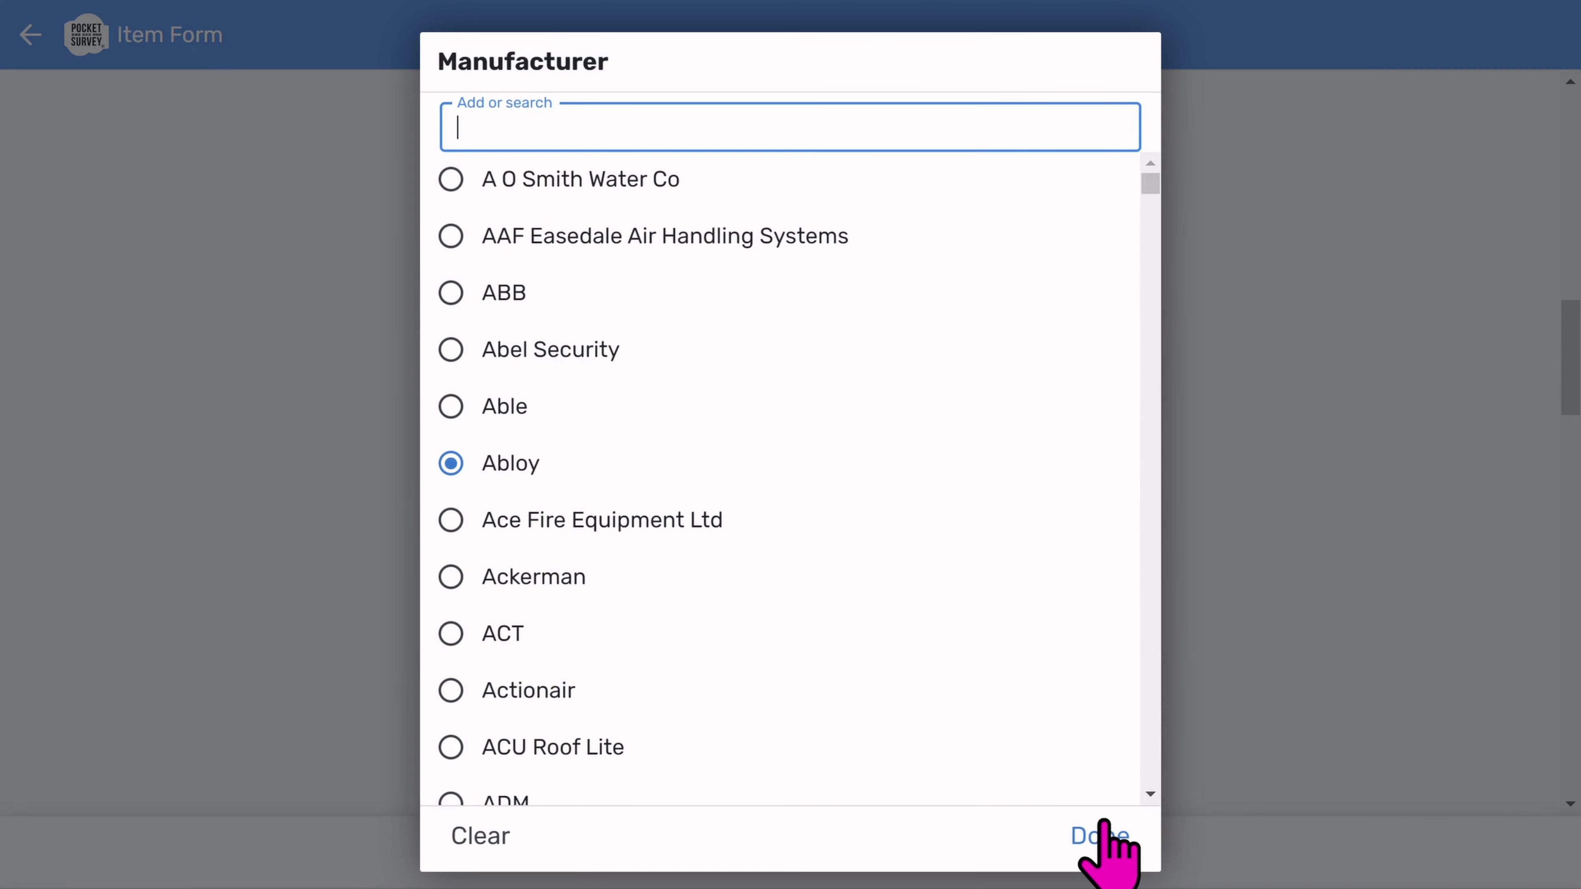
left_click(1095, 828)
Correct the Other note's 'Capcity' to read '20 Litres Capacity'.
scroll(600, 682, "down", 3)
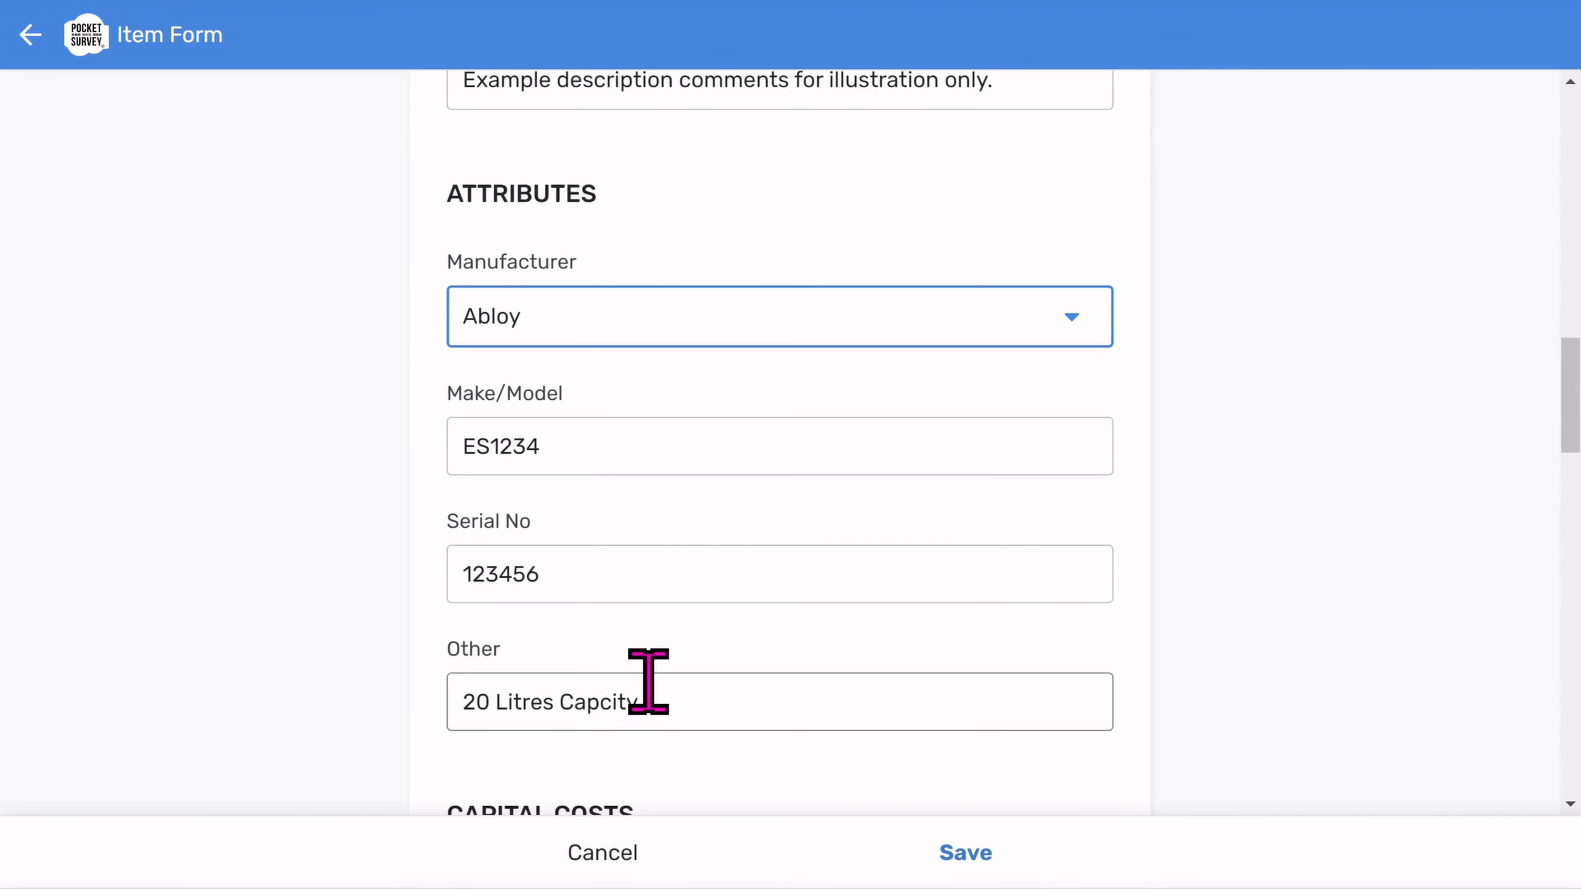
left_click_drag(650, 682, 510, 694)
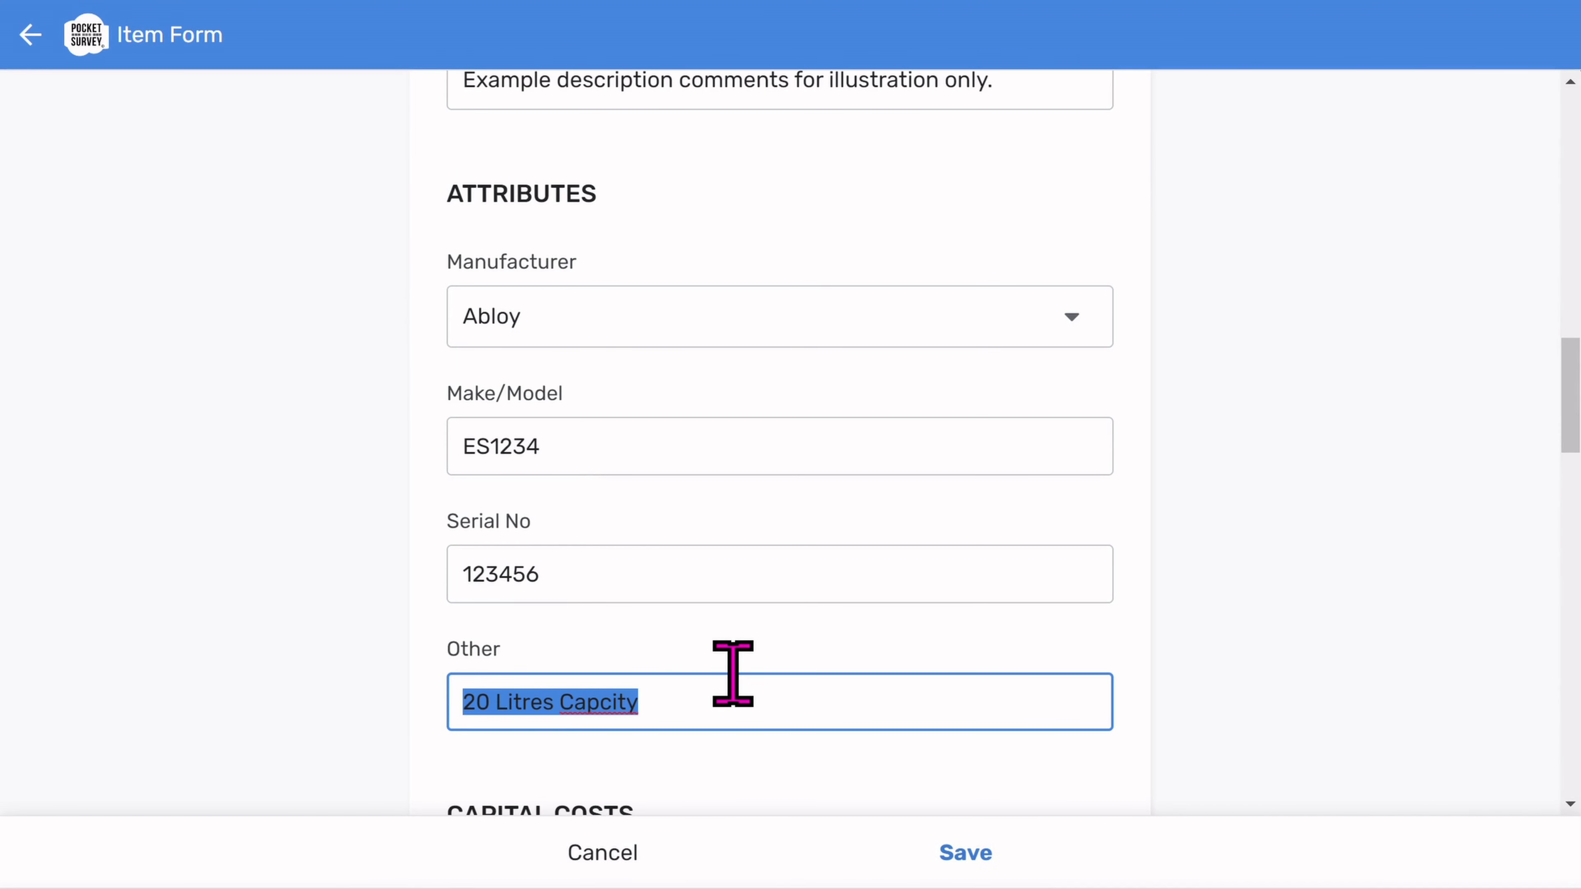
scroll(733, 674, "down", 2)
left_click(733, 586)
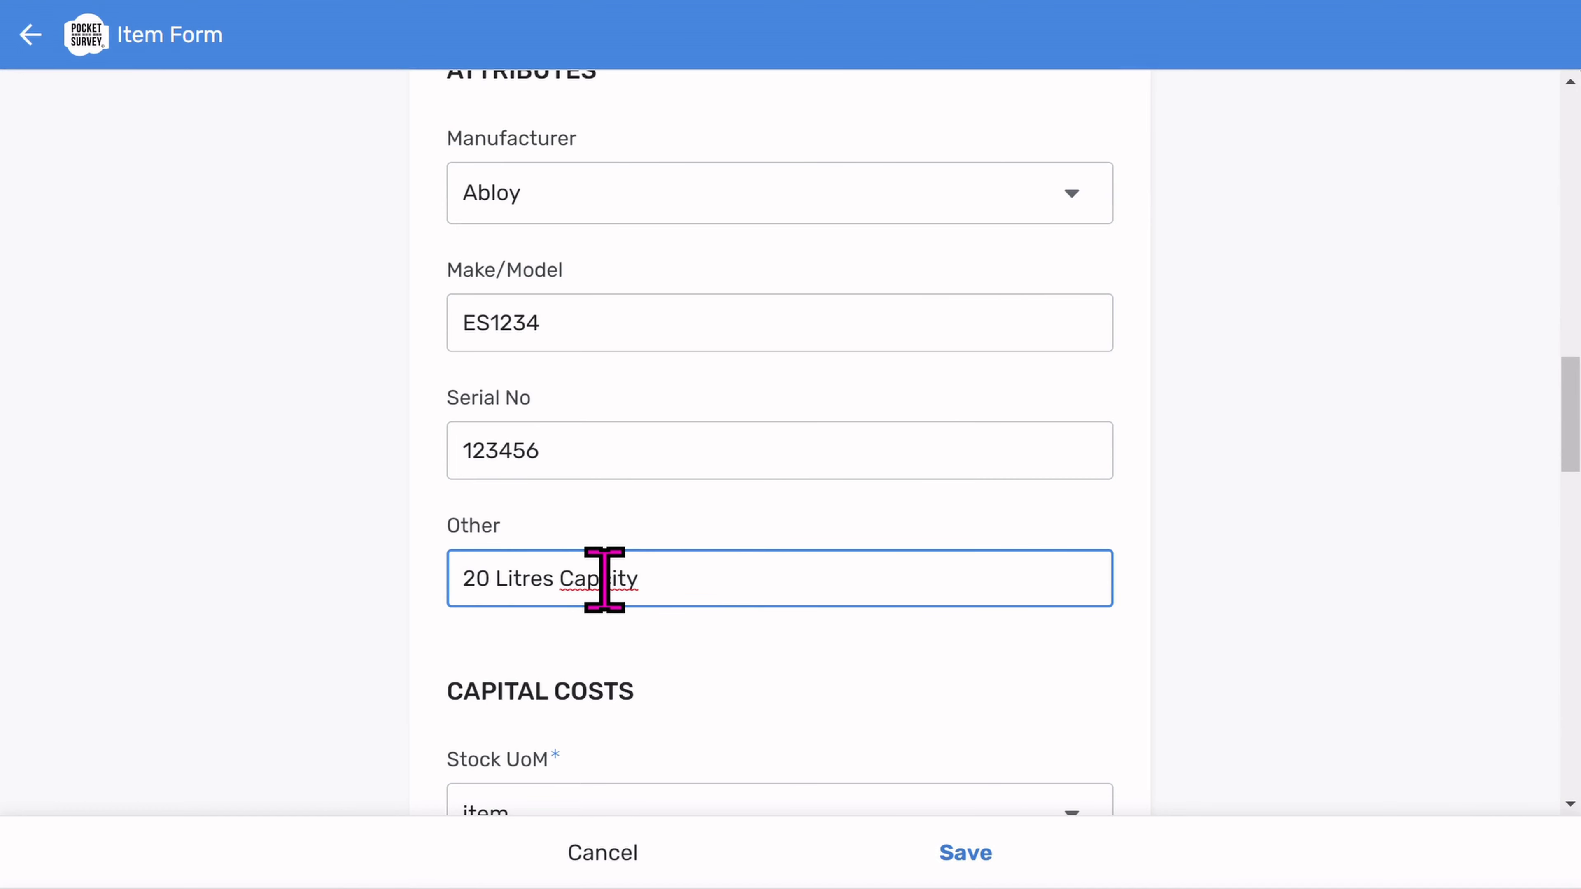
type("a")
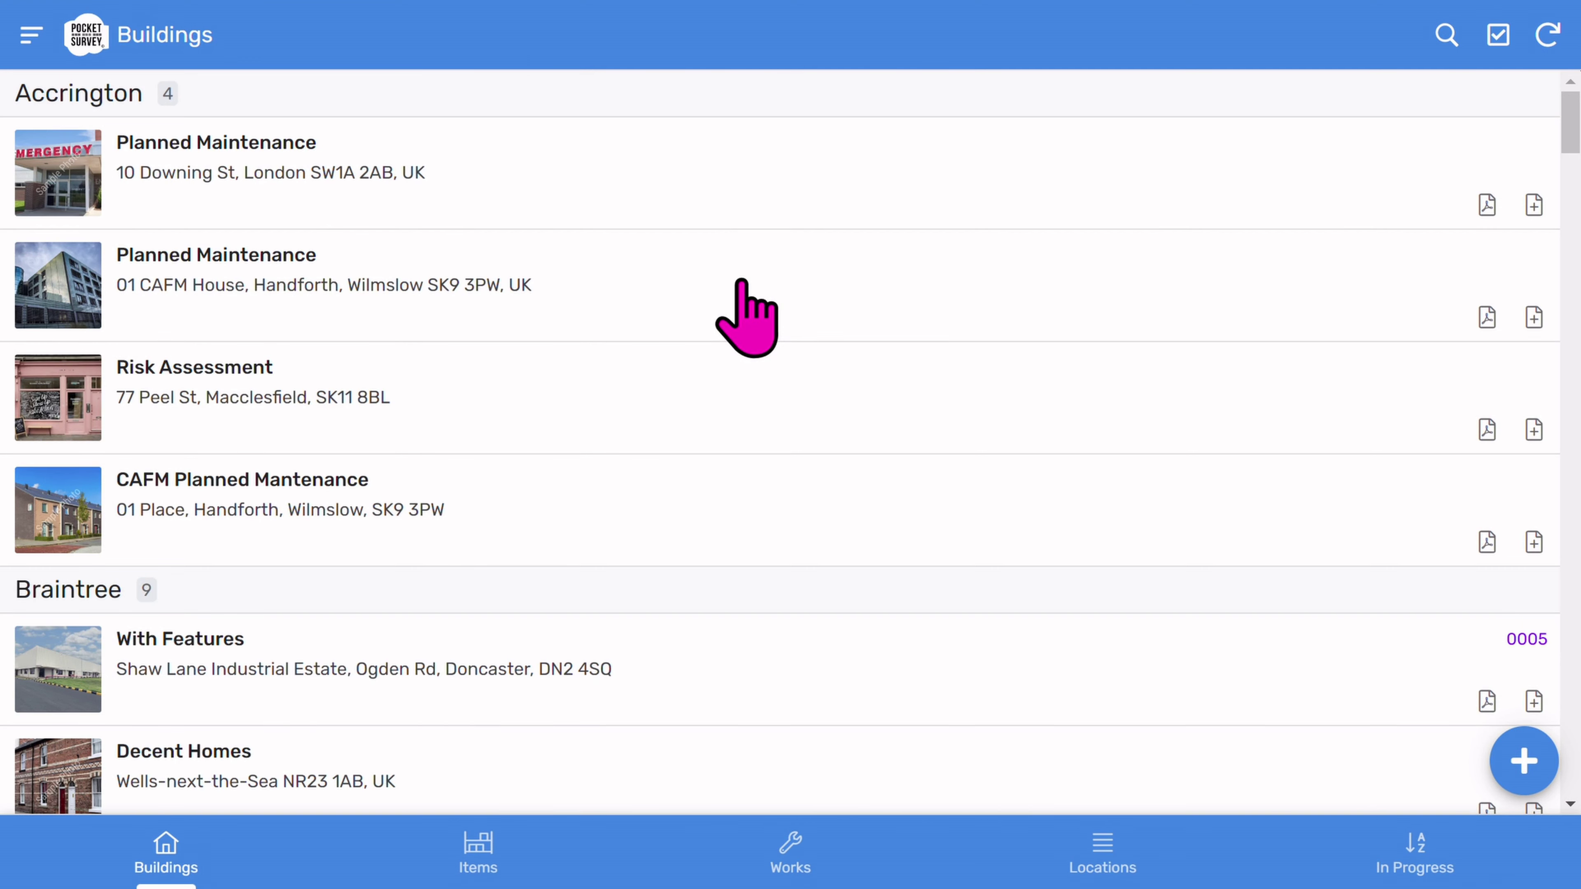
Generate a PDF report for the second Planned Maintenance building, declining to view it now.
left_click(742, 282)
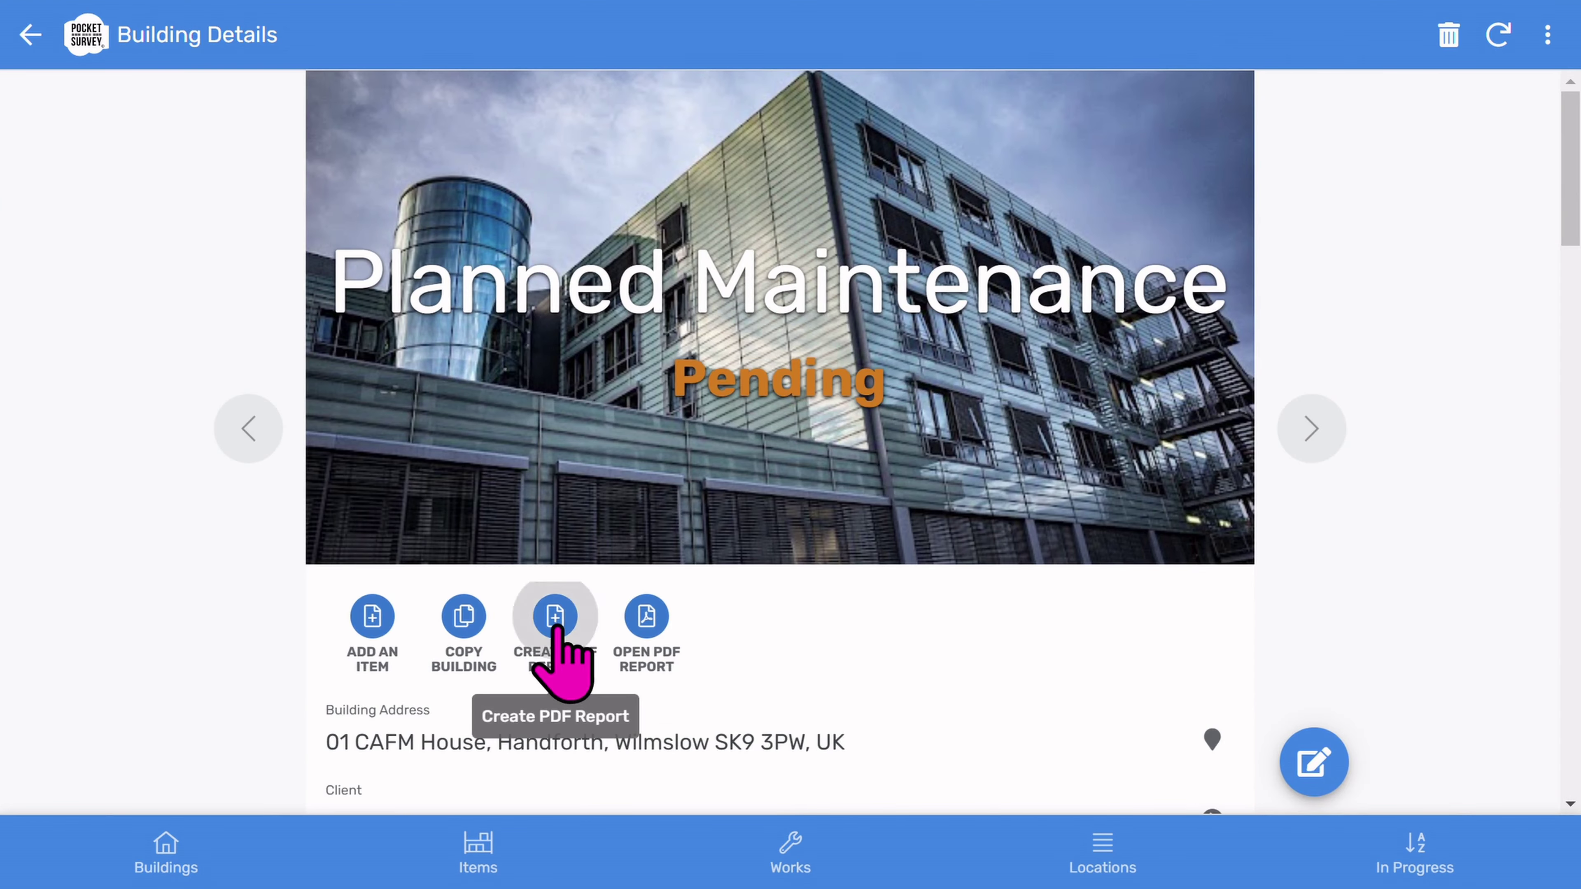
left_click(556, 630)
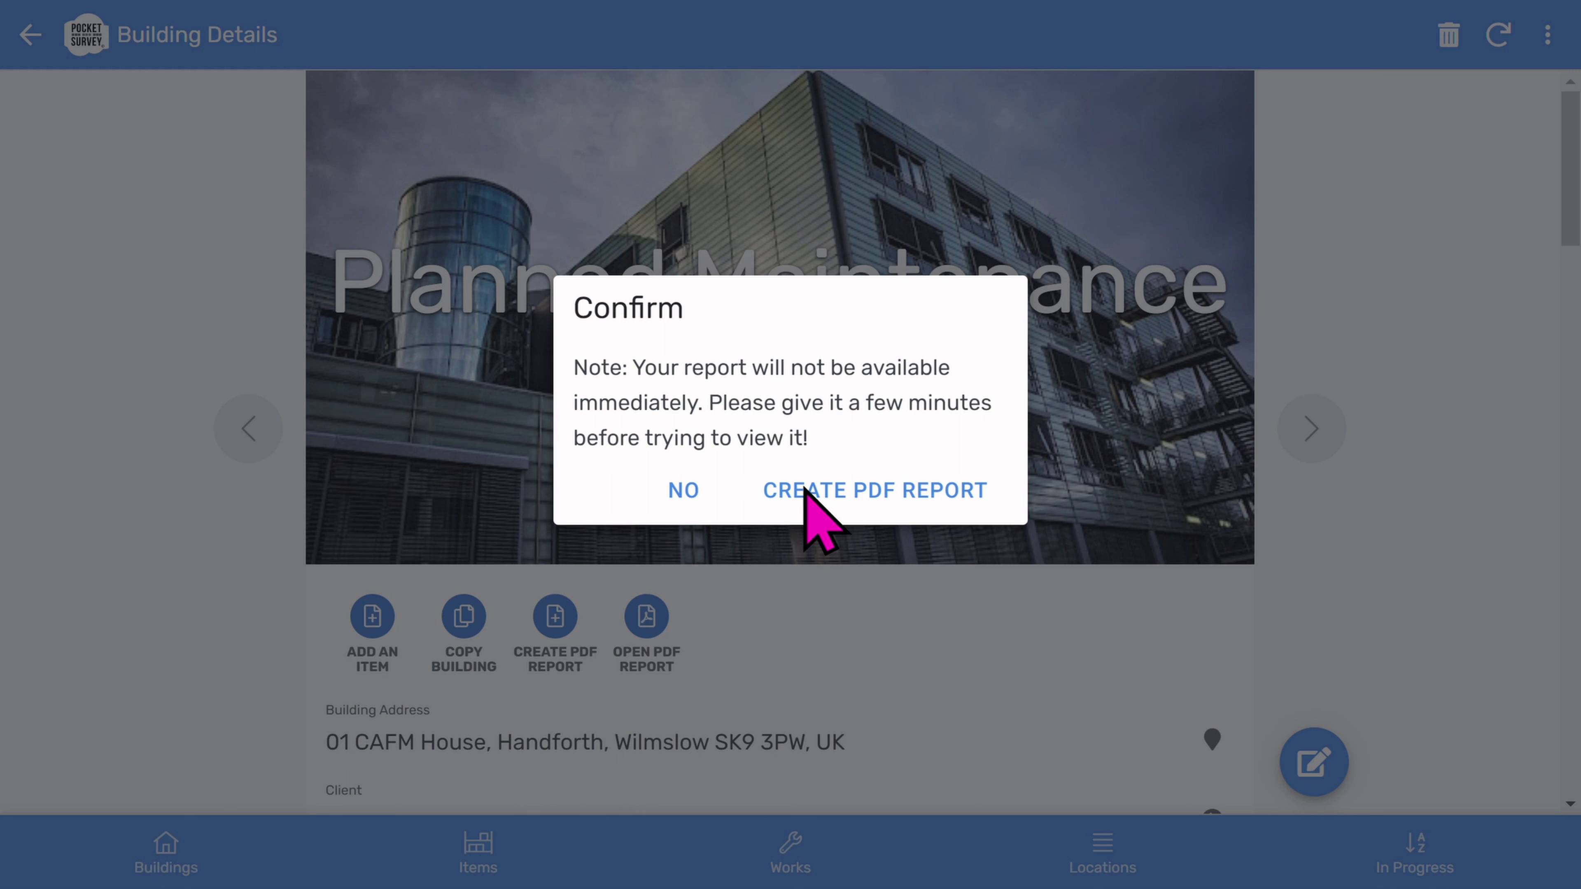
left_click(682, 493)
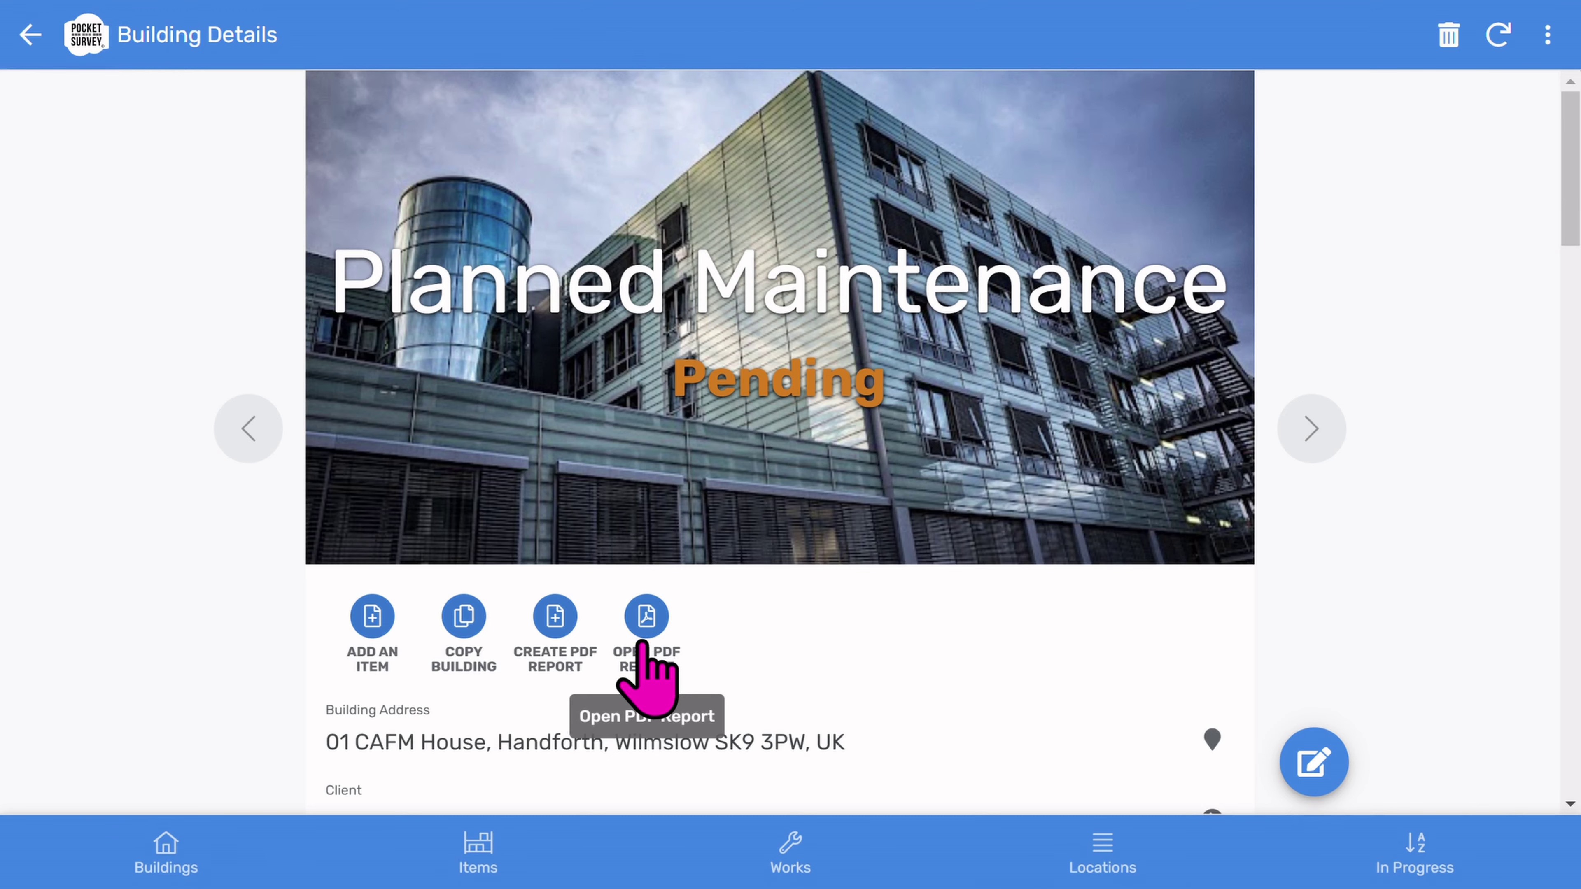
left_click(642, 645)
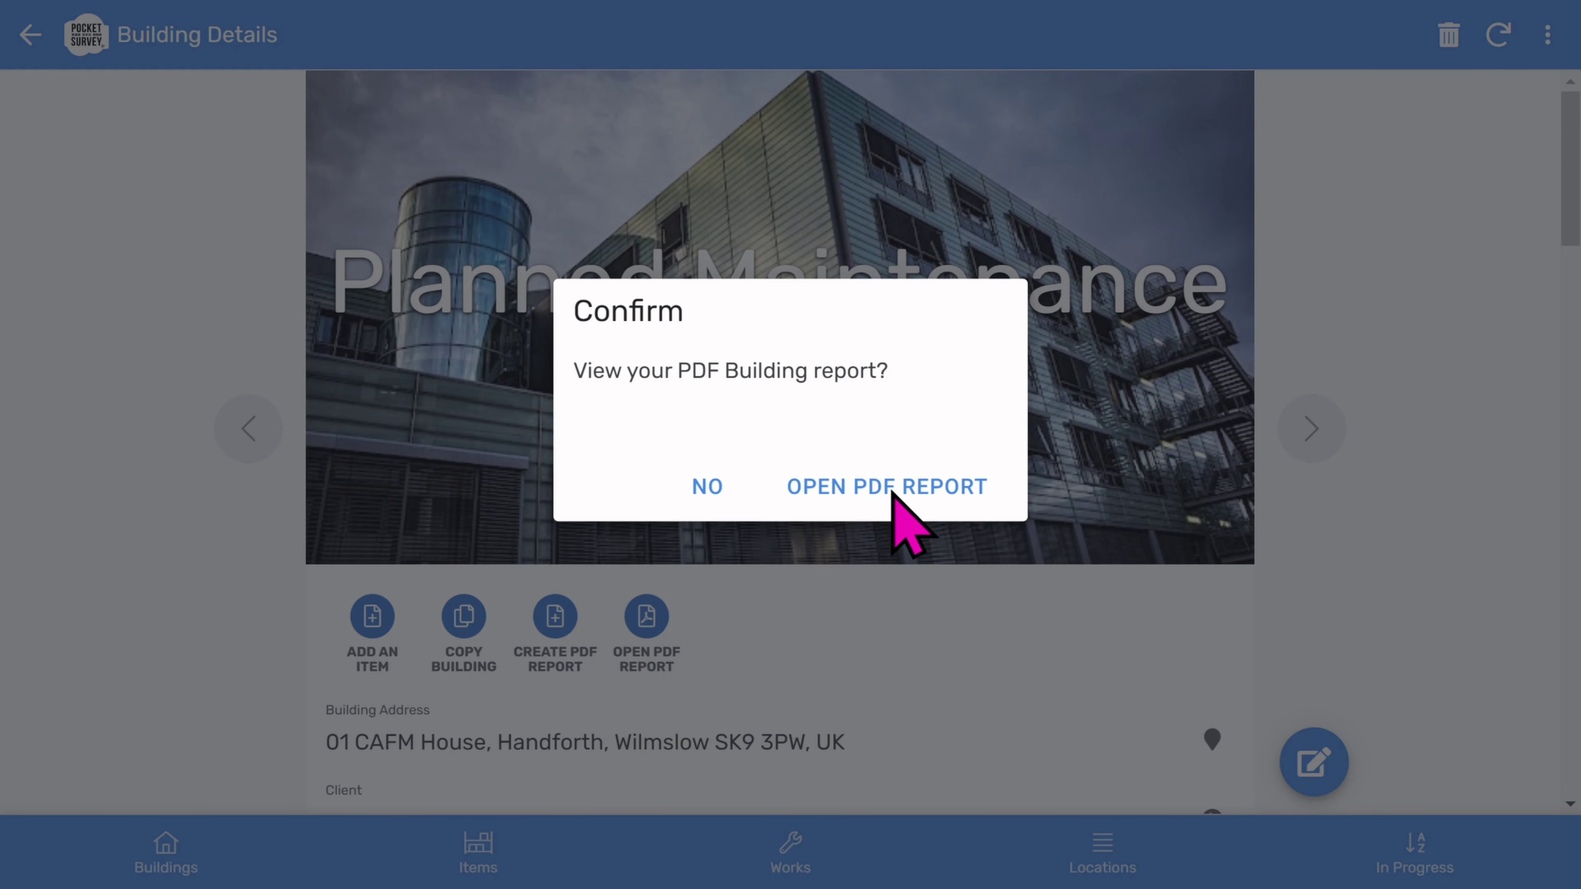
left_click(710, 487)
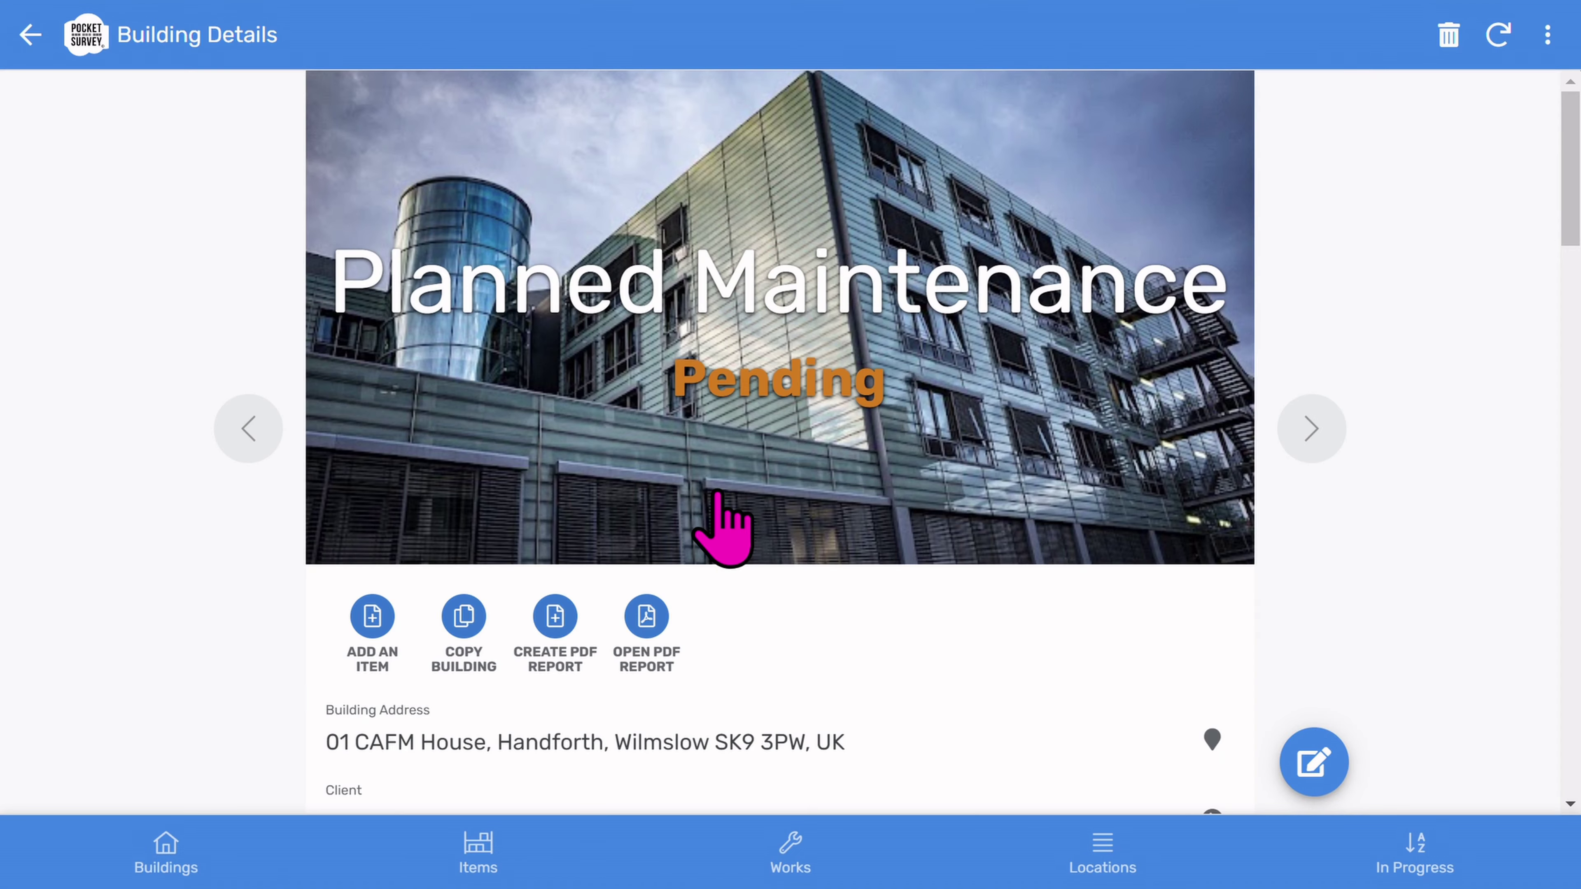
scroll(775, 662, "down", 5)
scroll(778, 656, "down", 10)
scroll(778, 656, "down", 15)
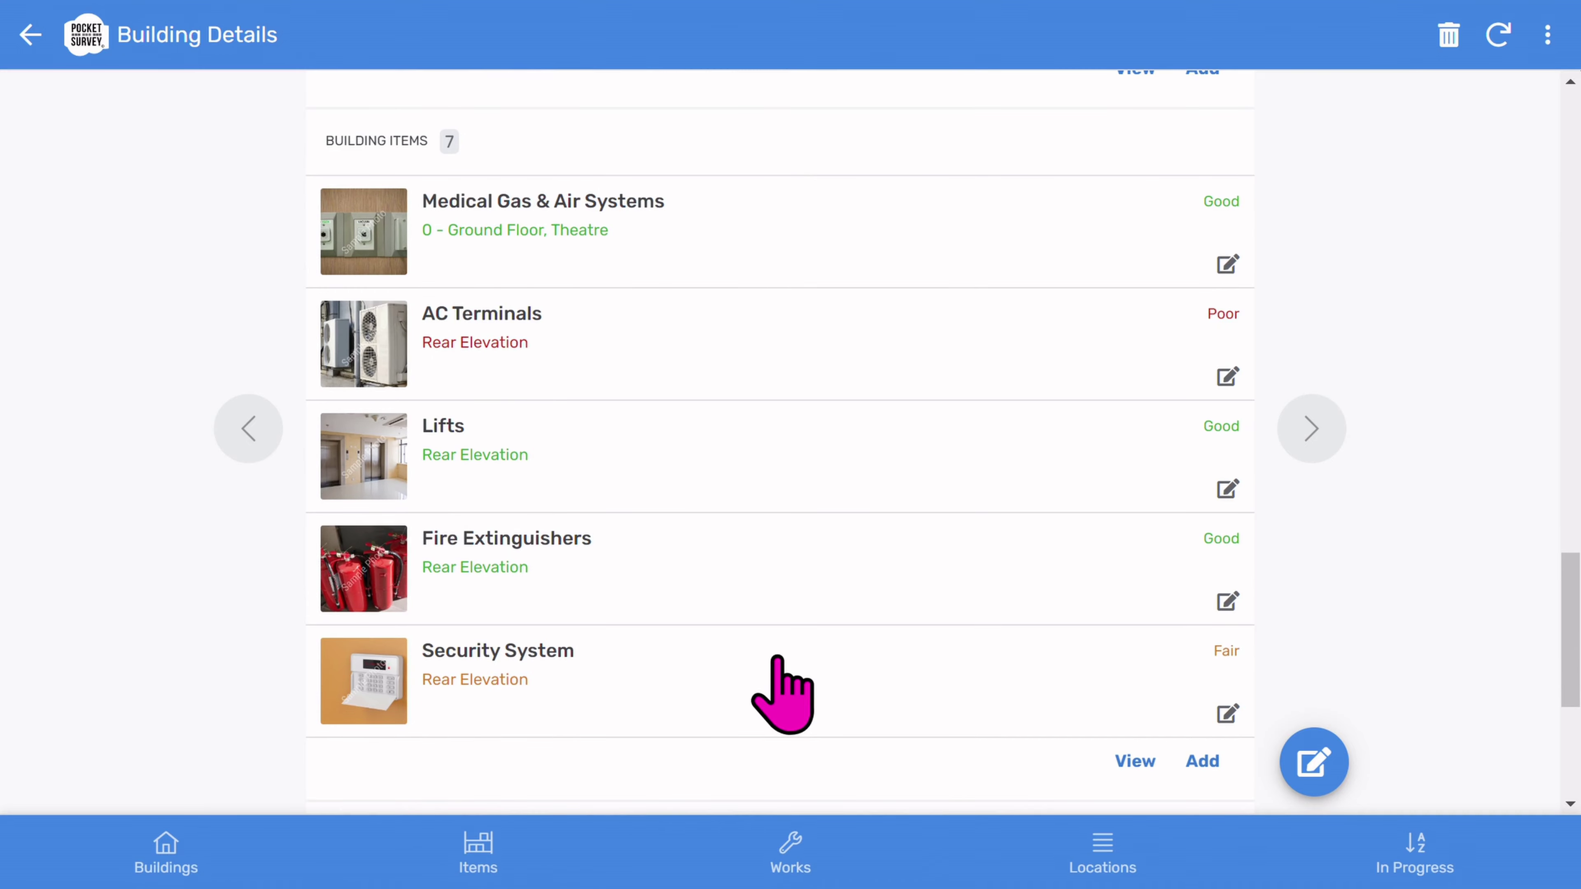
scroll(781, 691, "down", 6)
scroll(784, 692, "up", 8)
scroll(782, 685, "up", 20)
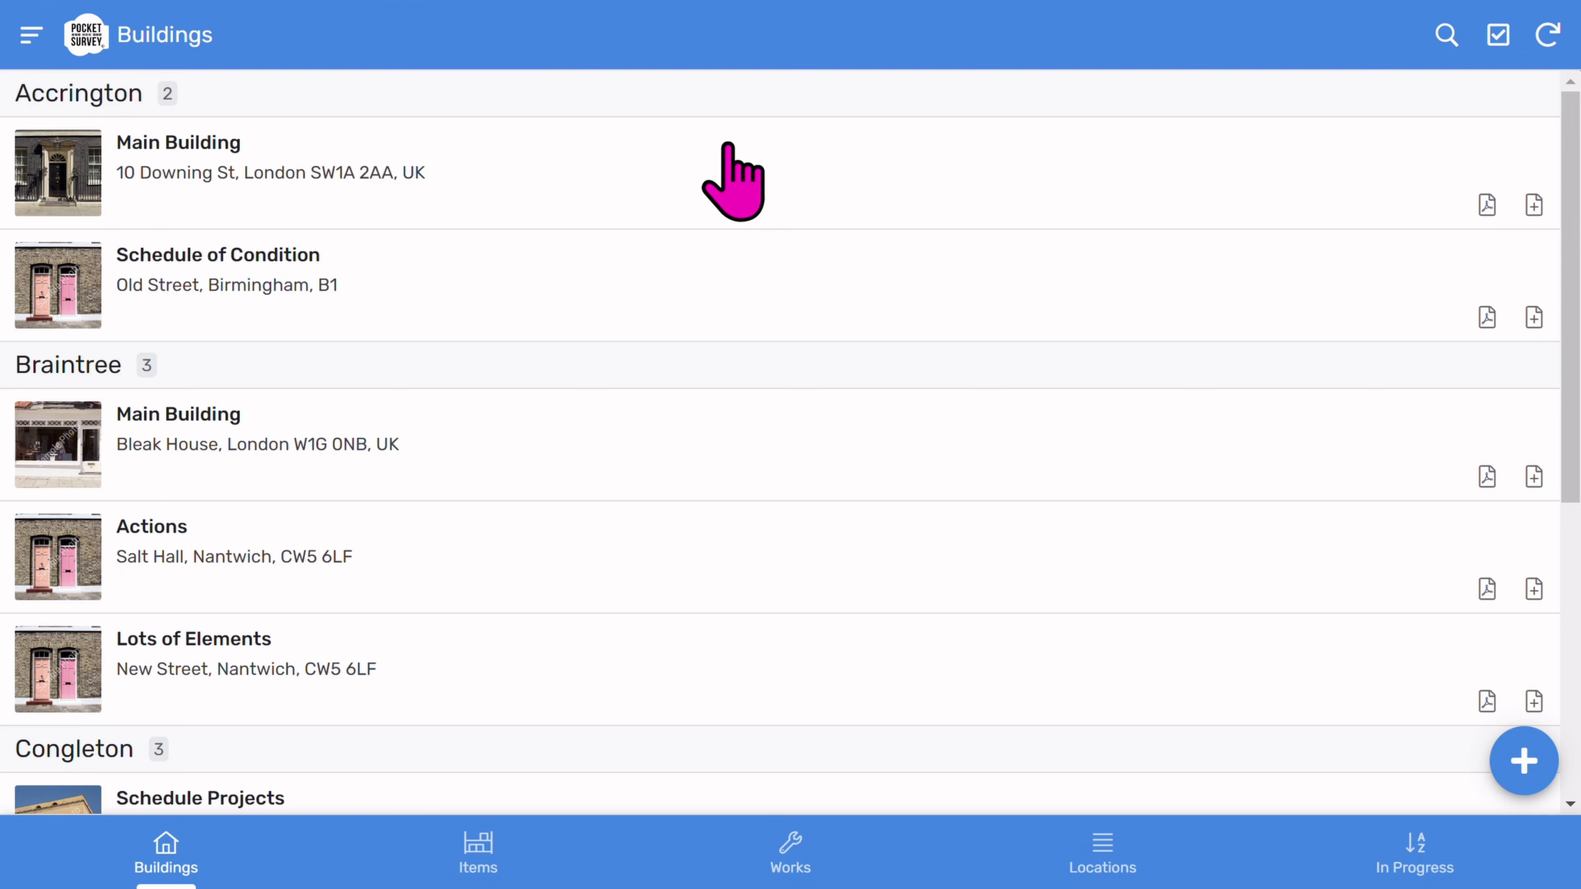
Open the Accrington Main Building's Rainwater Downpipes & Gutters item details.
left_click(729, 148)
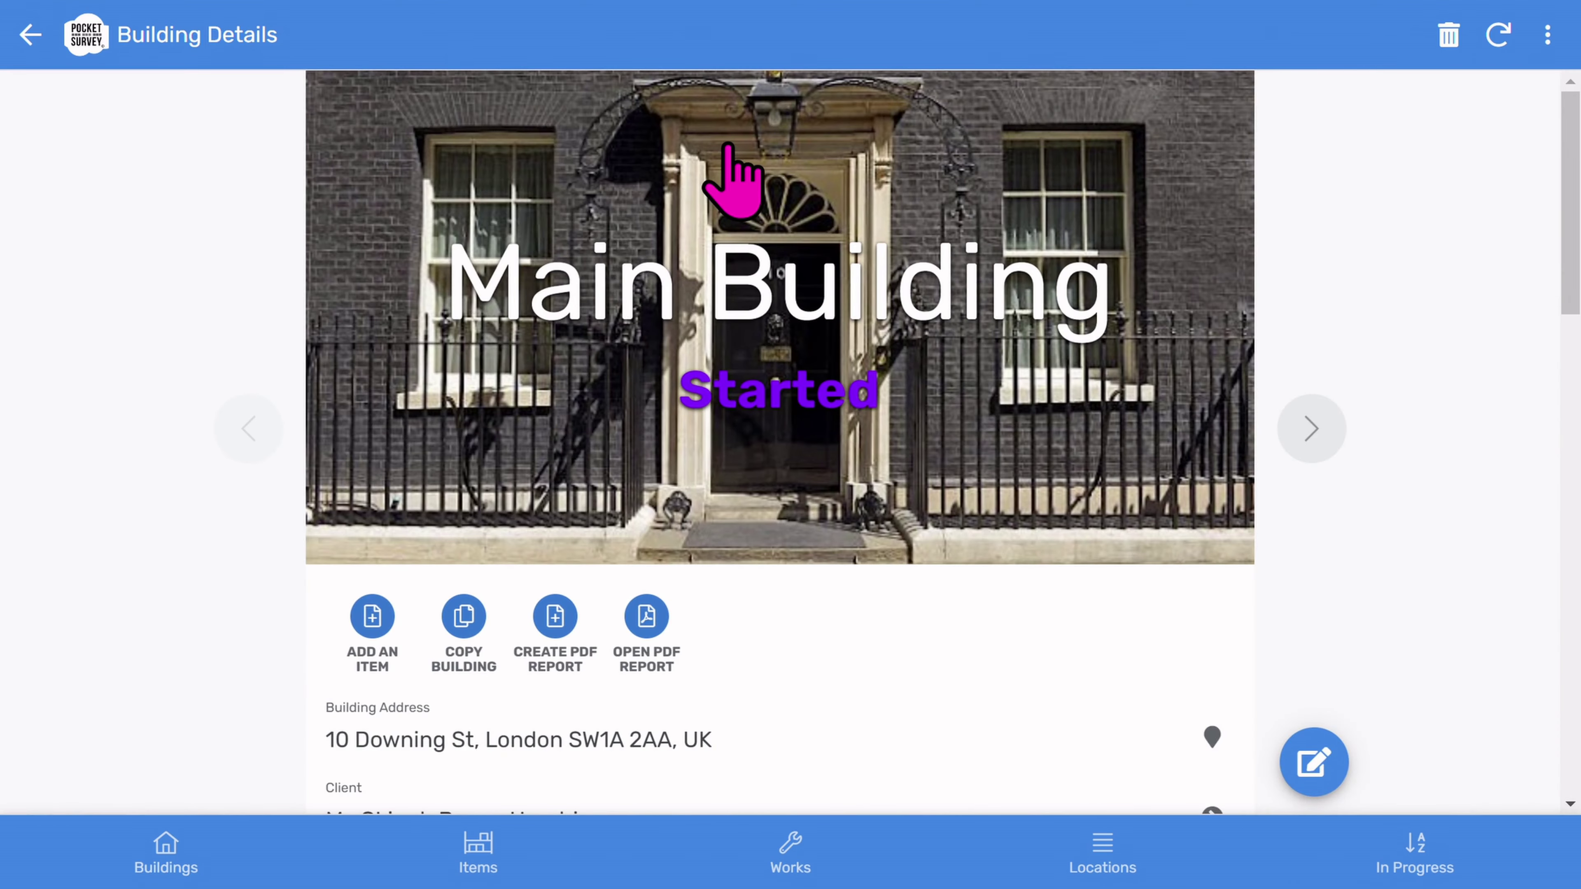
scroll(744, 536, "down", 15)
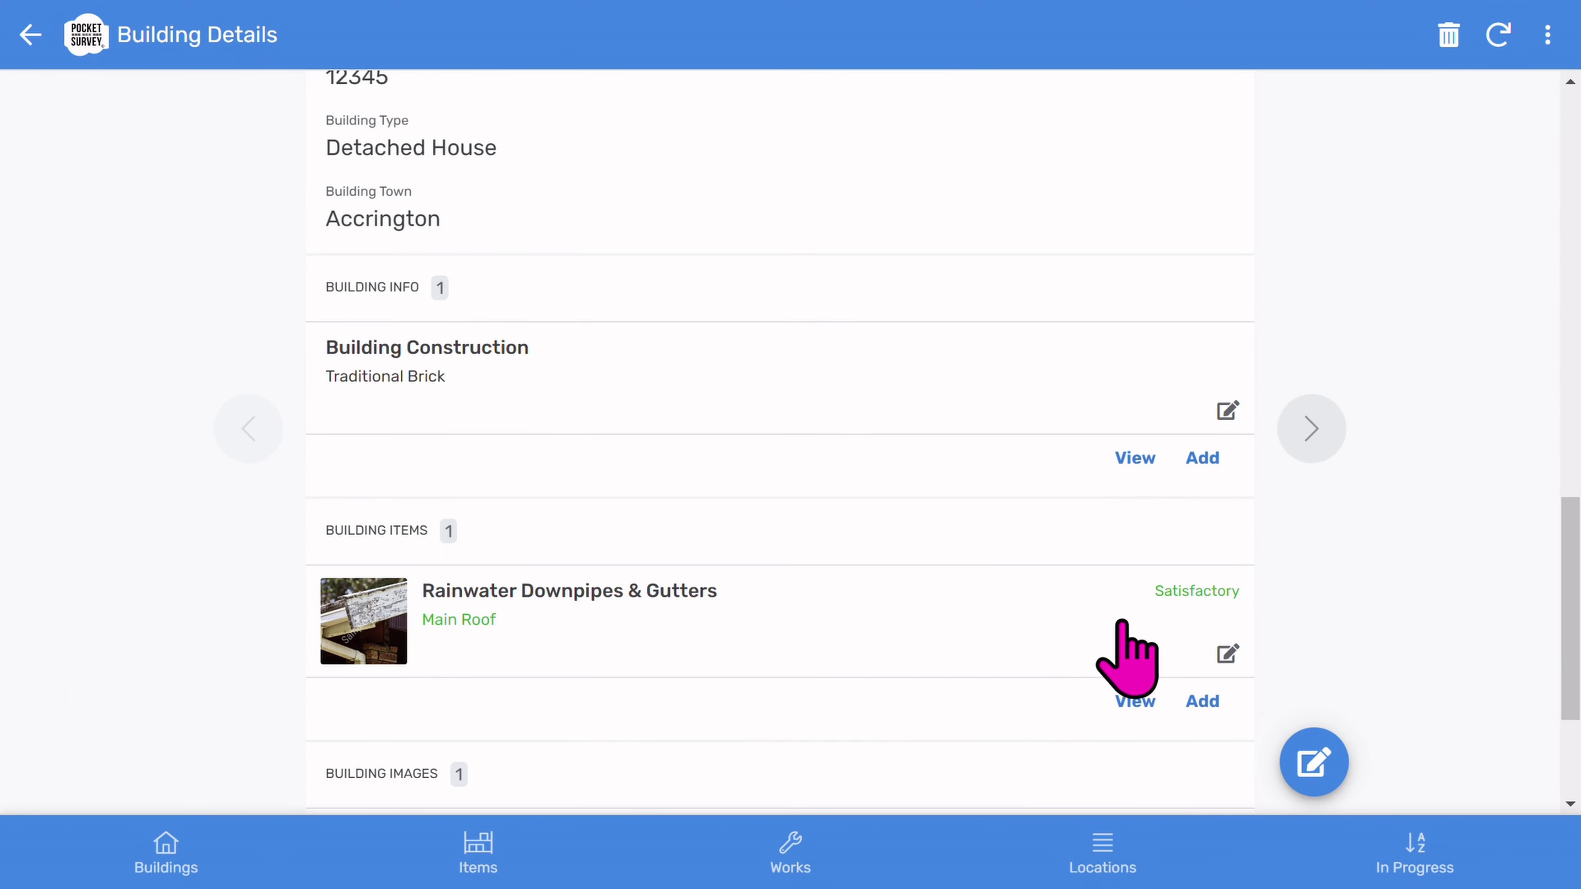
left_click(788, 622)
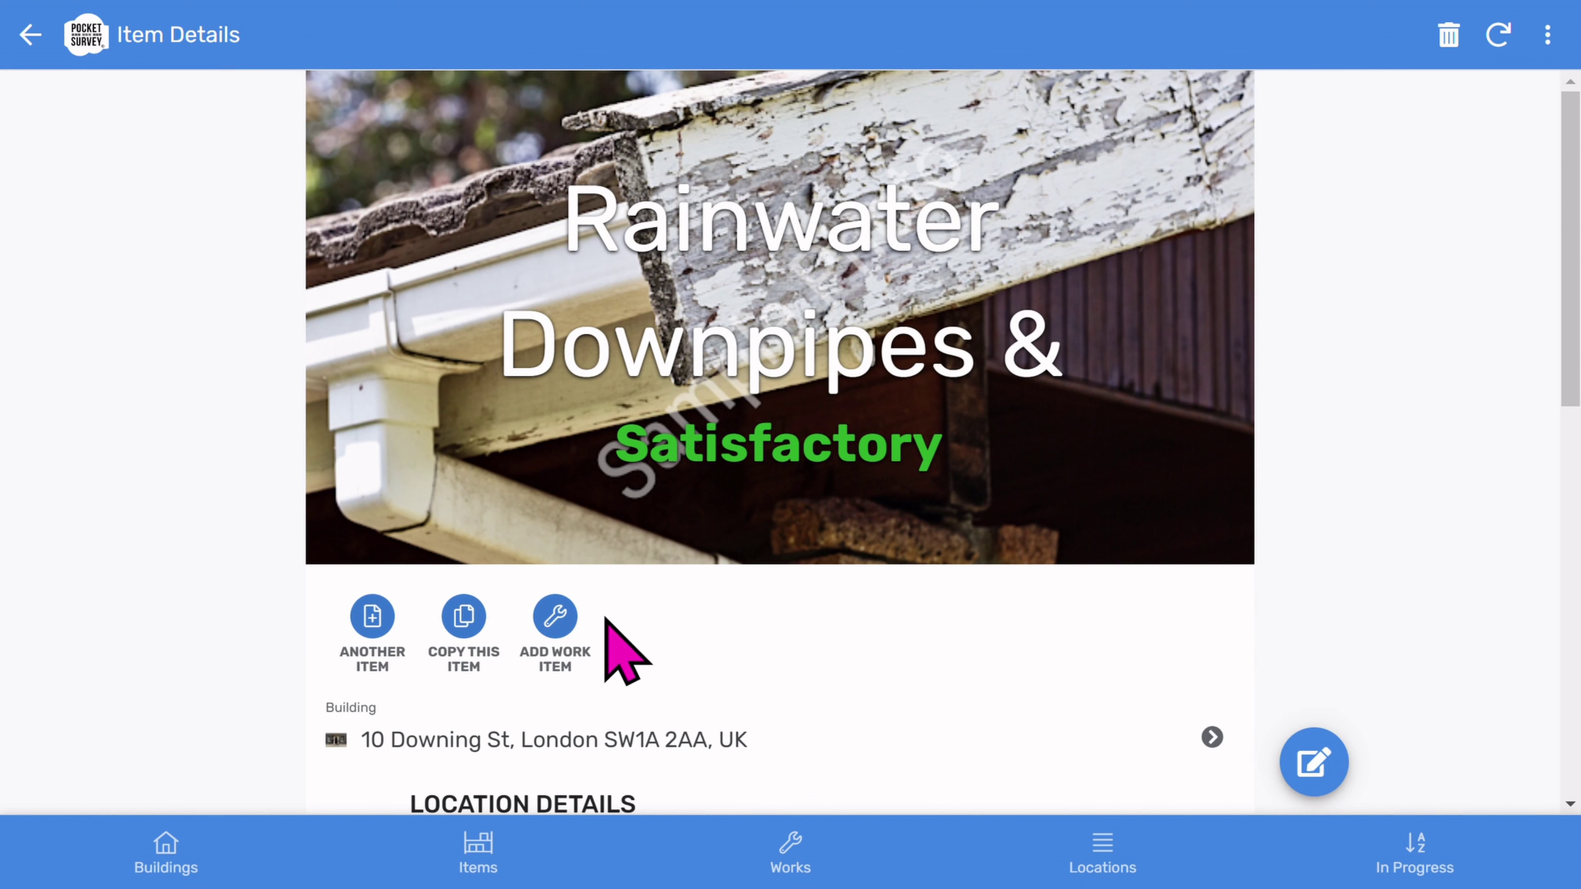
Start a new work record with Gutter Guard Installation as the work item.
left_click(553, 620)
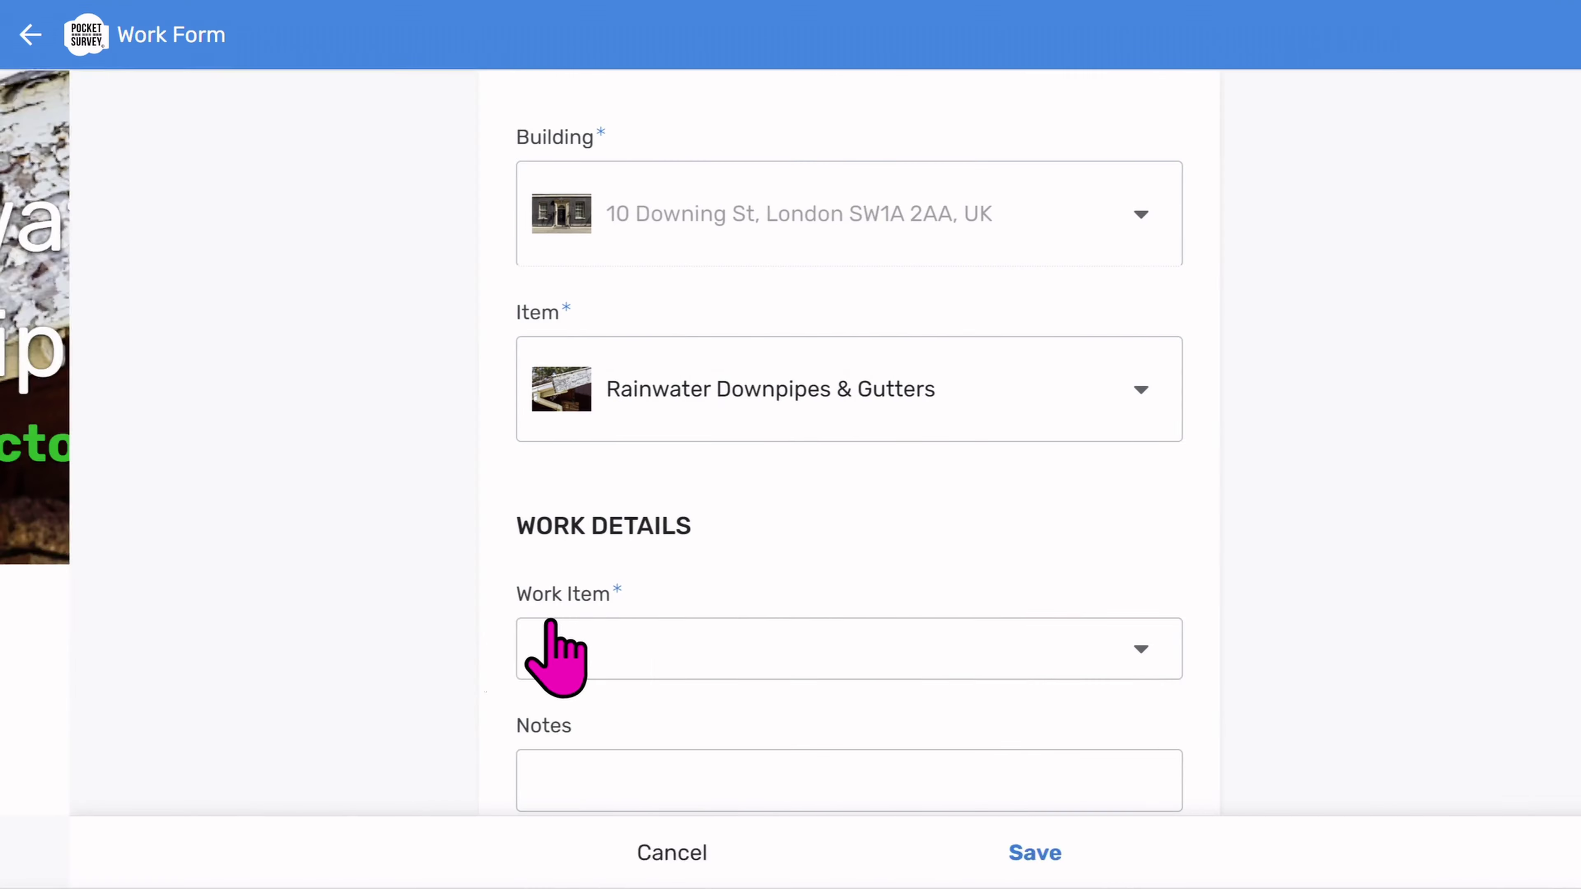
scroll(749, 486, "down", 7)
scroll(752, 498, "up", 2)
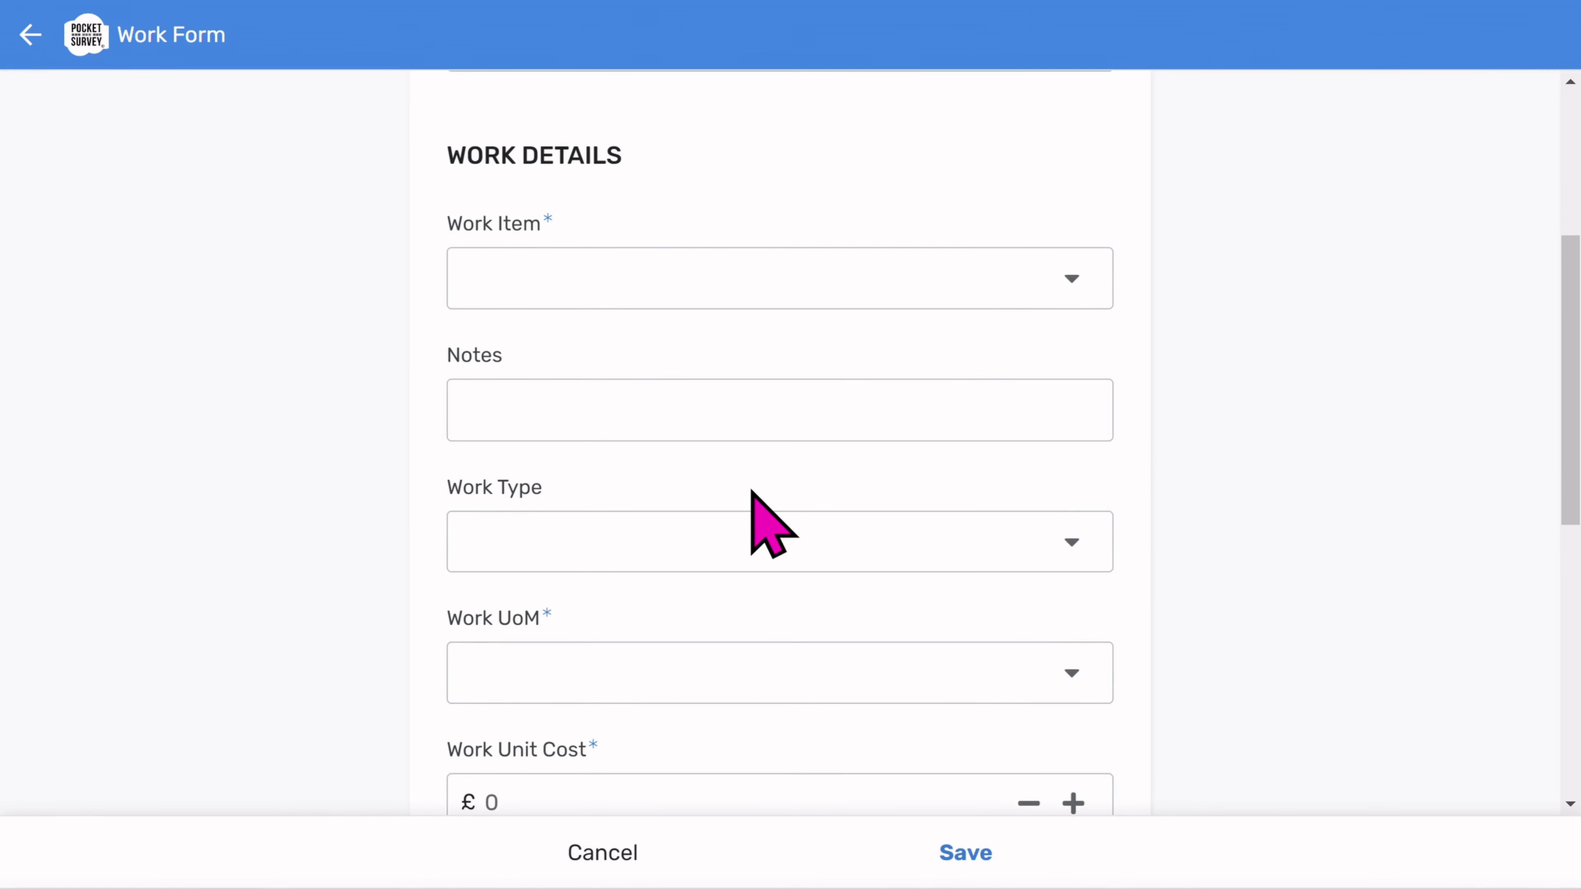
left_click(770, 293)
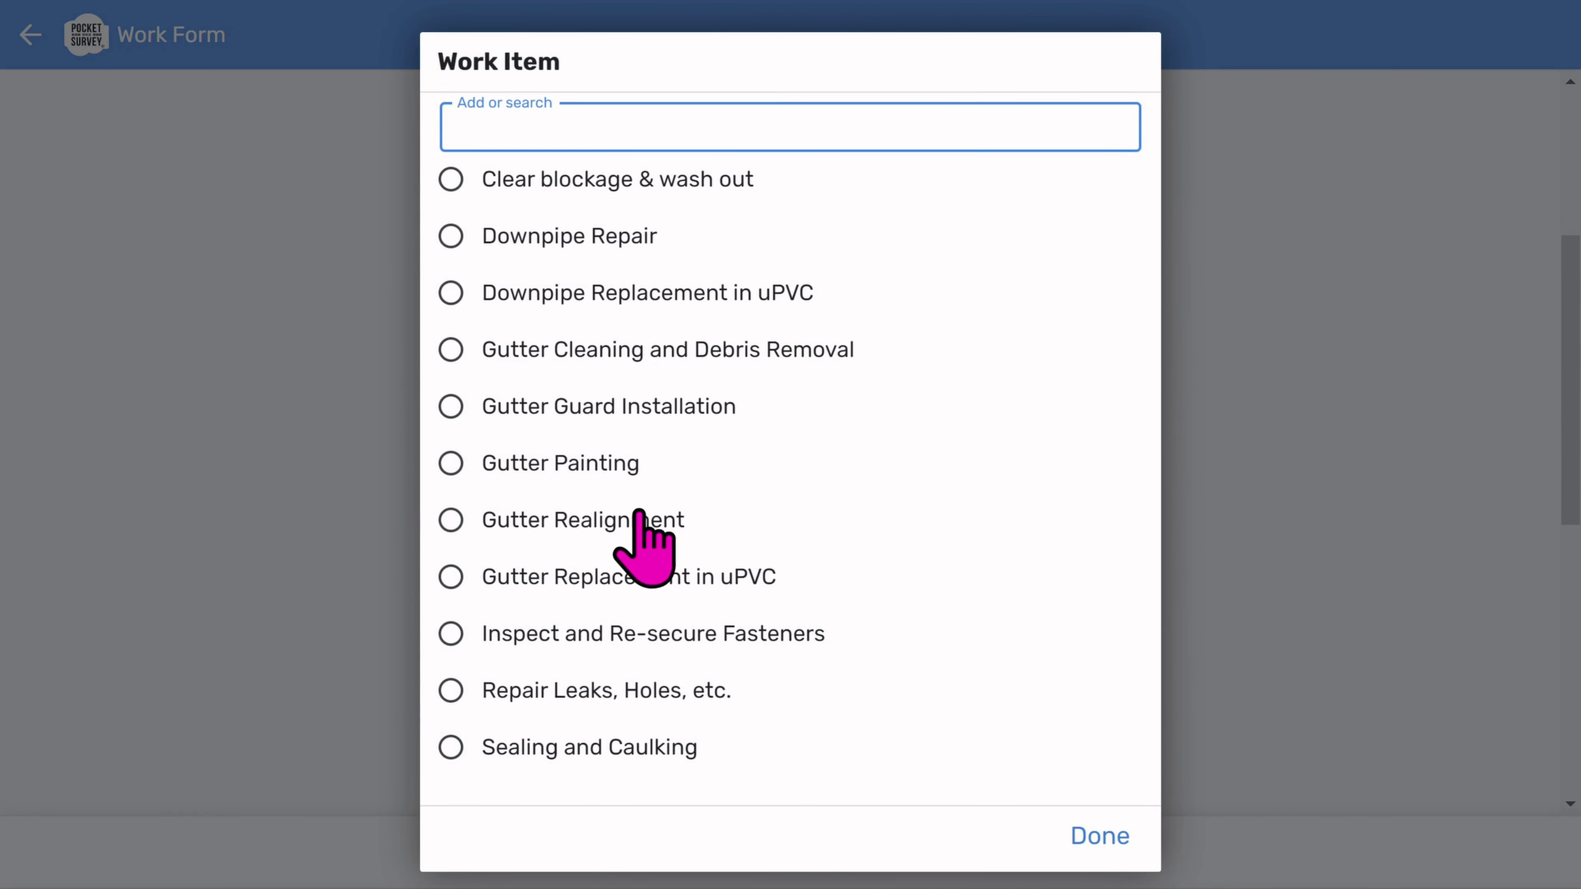
left_click(647, 409)
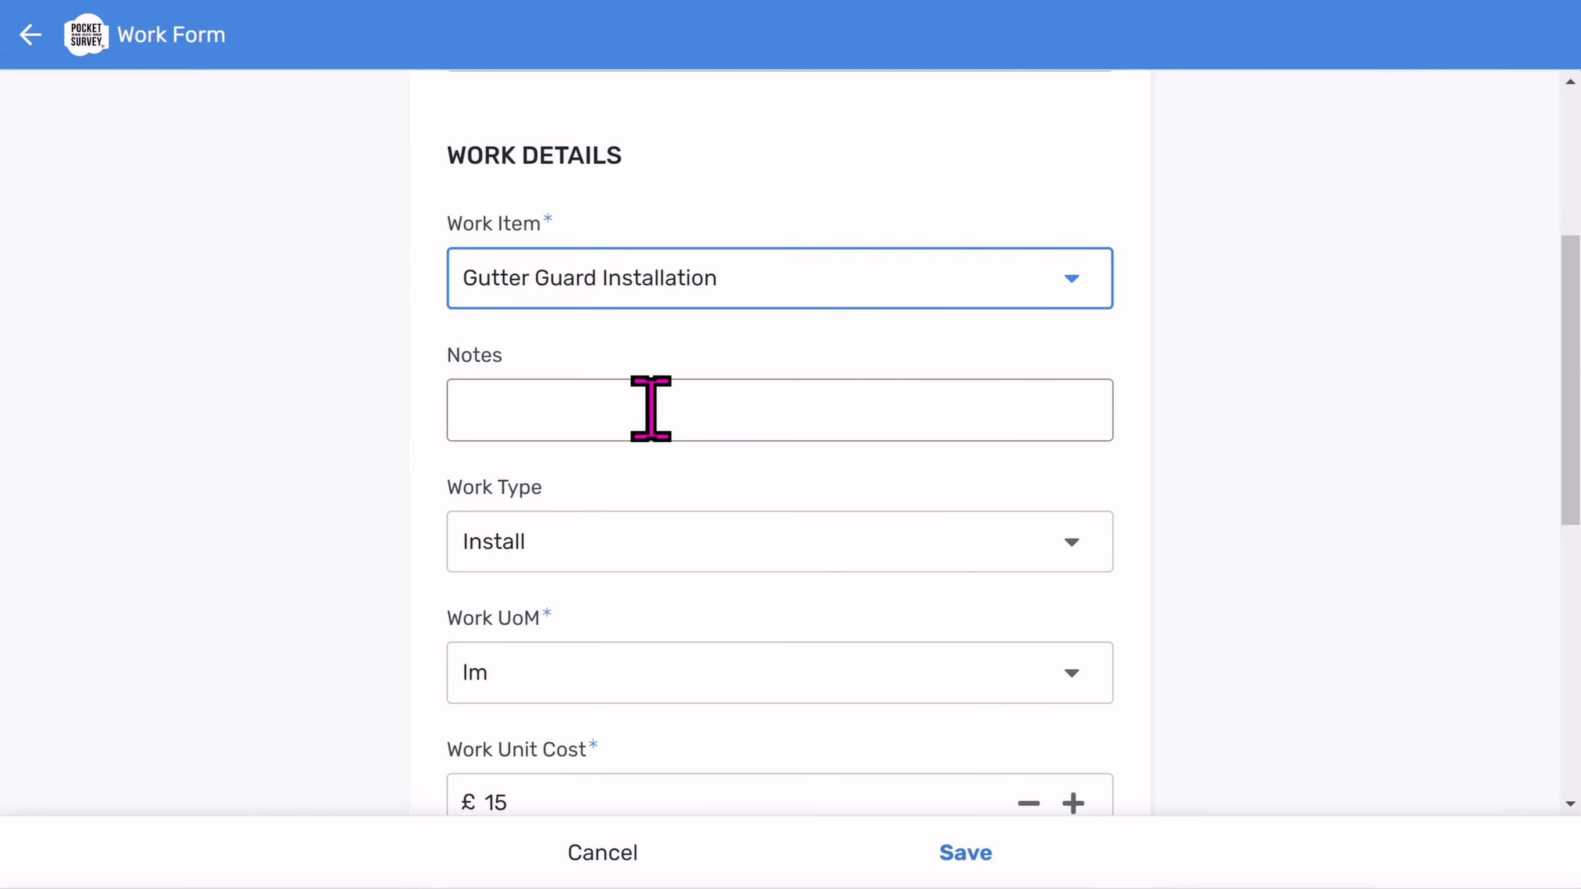
left_click(651, 408)
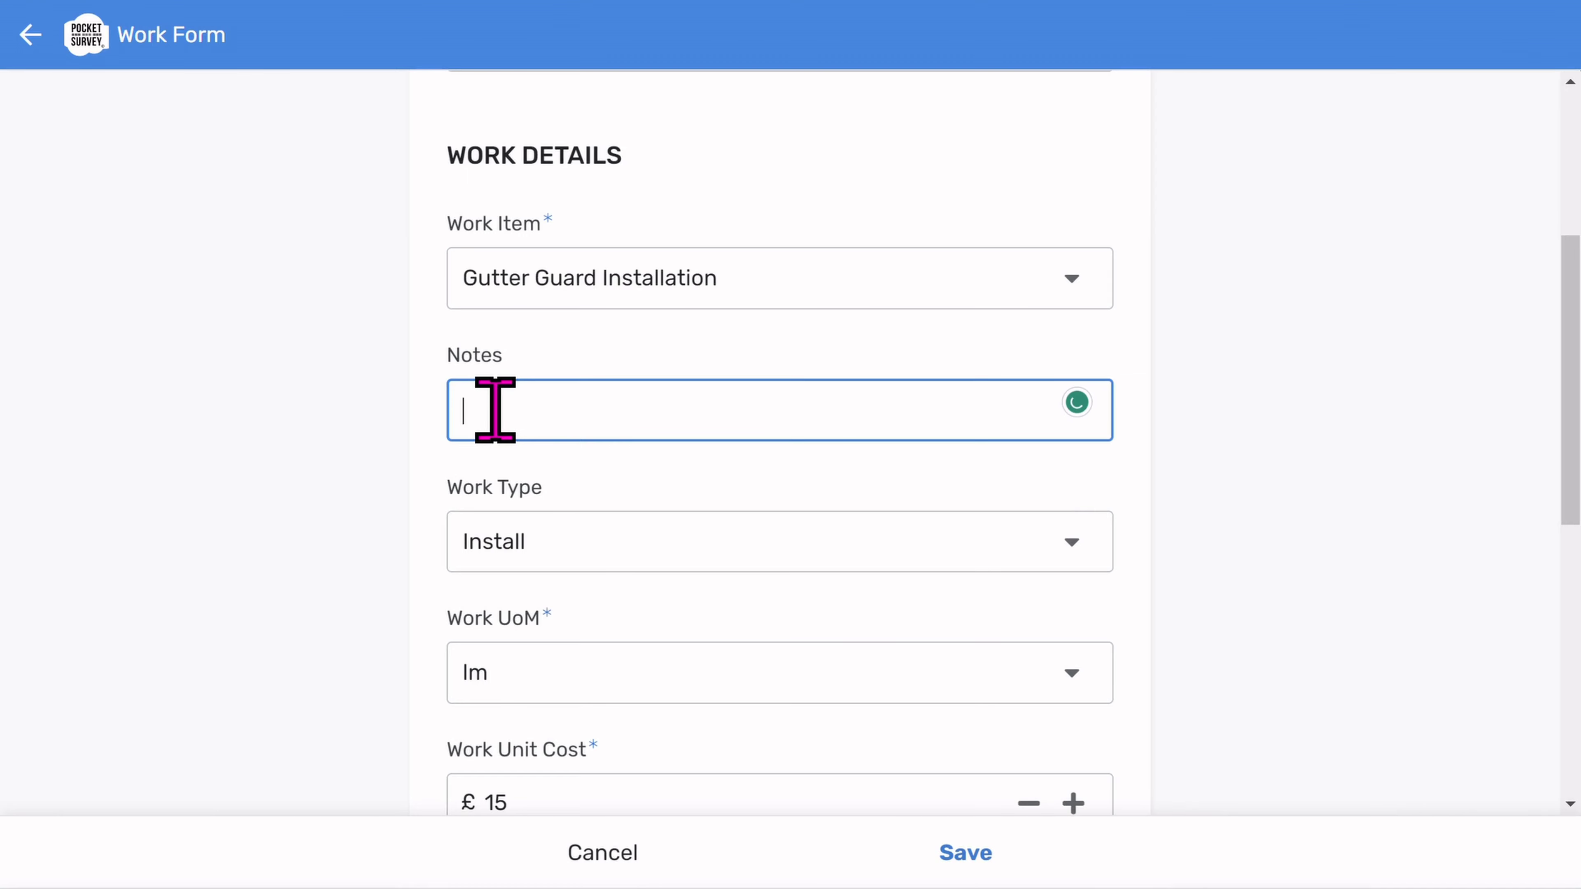
Keep Work Status Scheduled, raise Work Start Year to 2024, and save the work.
scroll(622, 536, "down", 2)
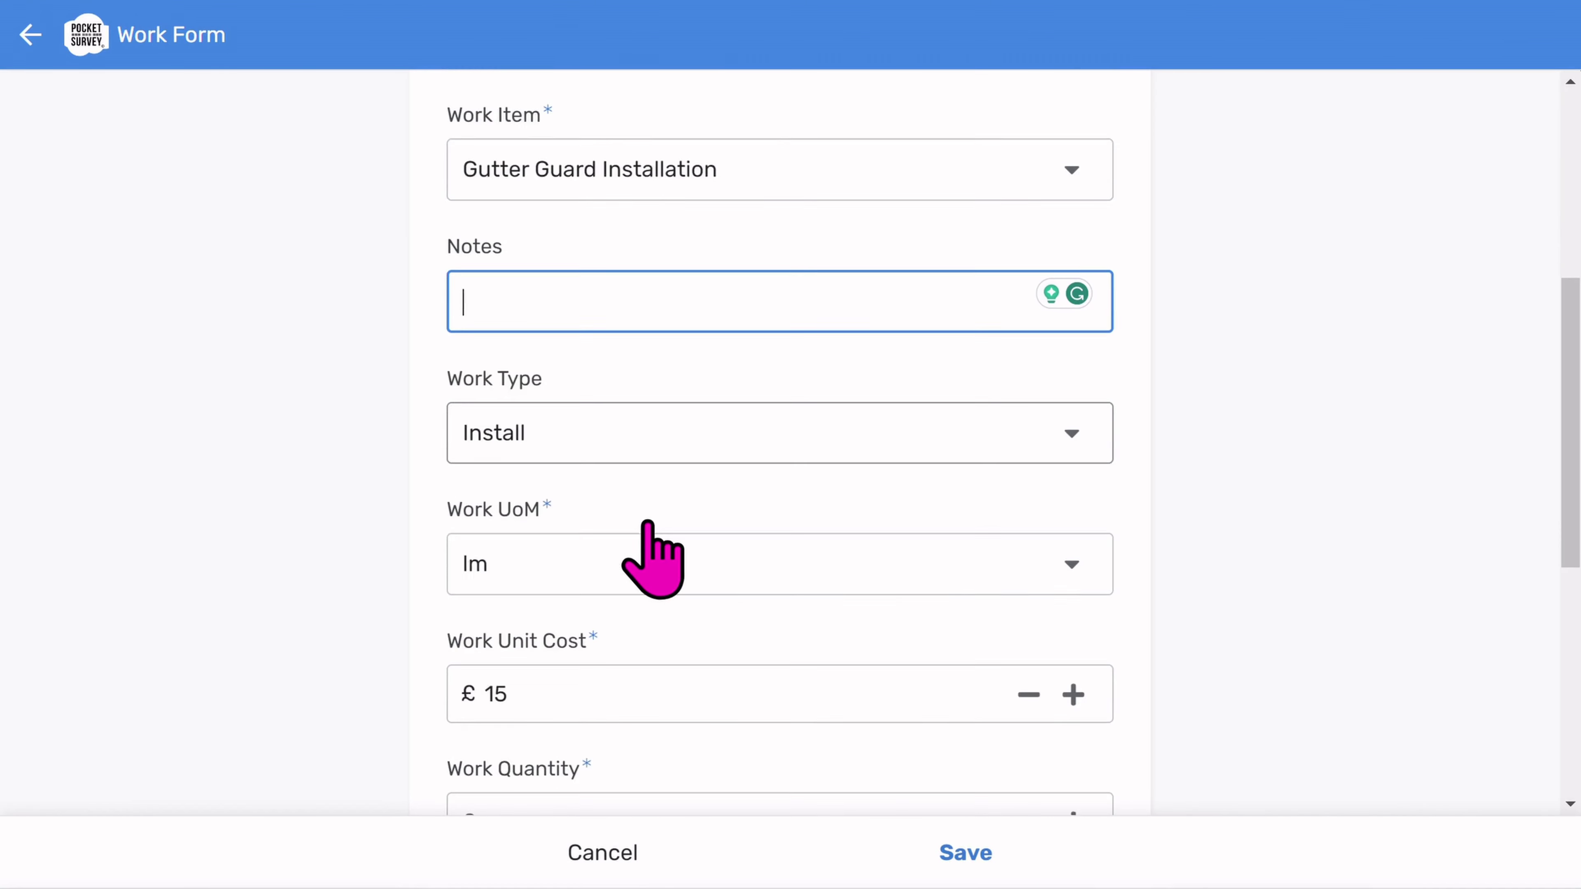
scroll(651, 555, "down", 4)
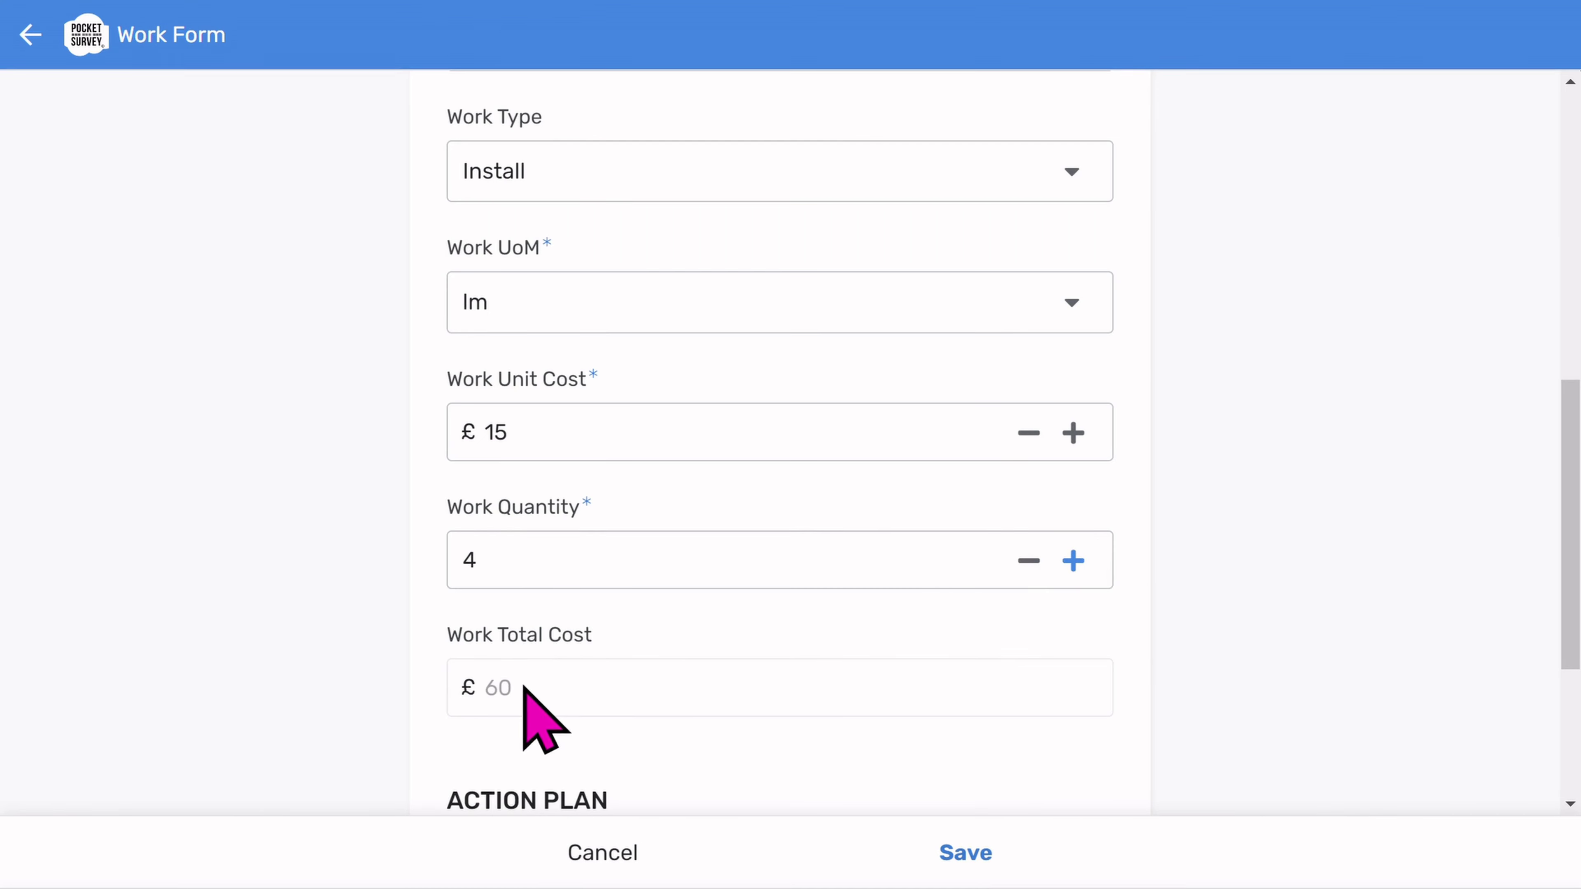
scroll(1011, 642, "down", 5)
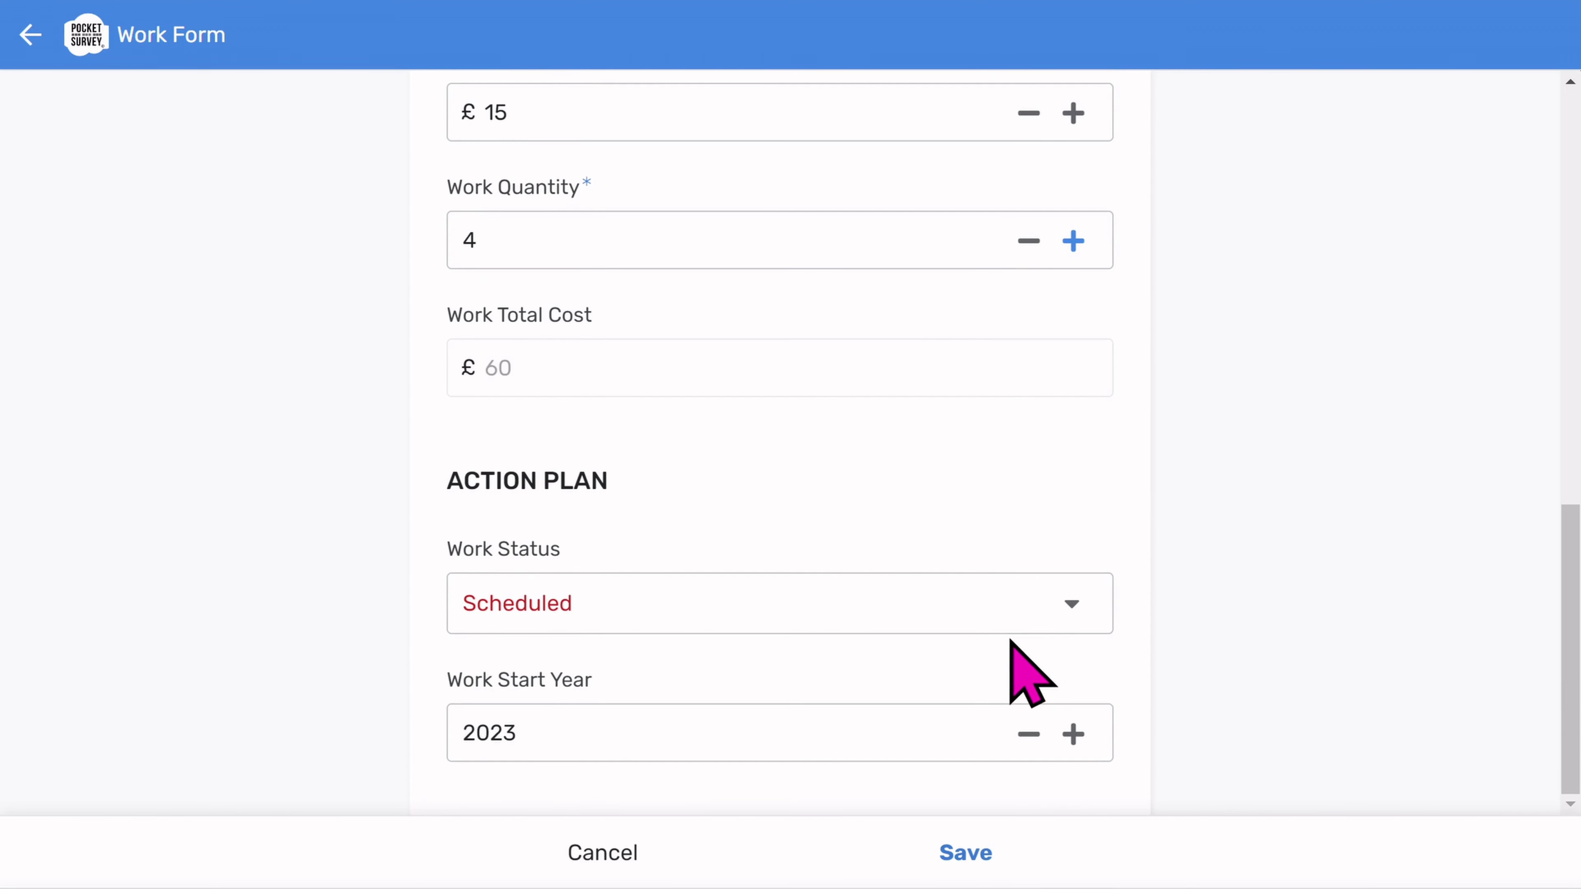
left_click(594, 609)
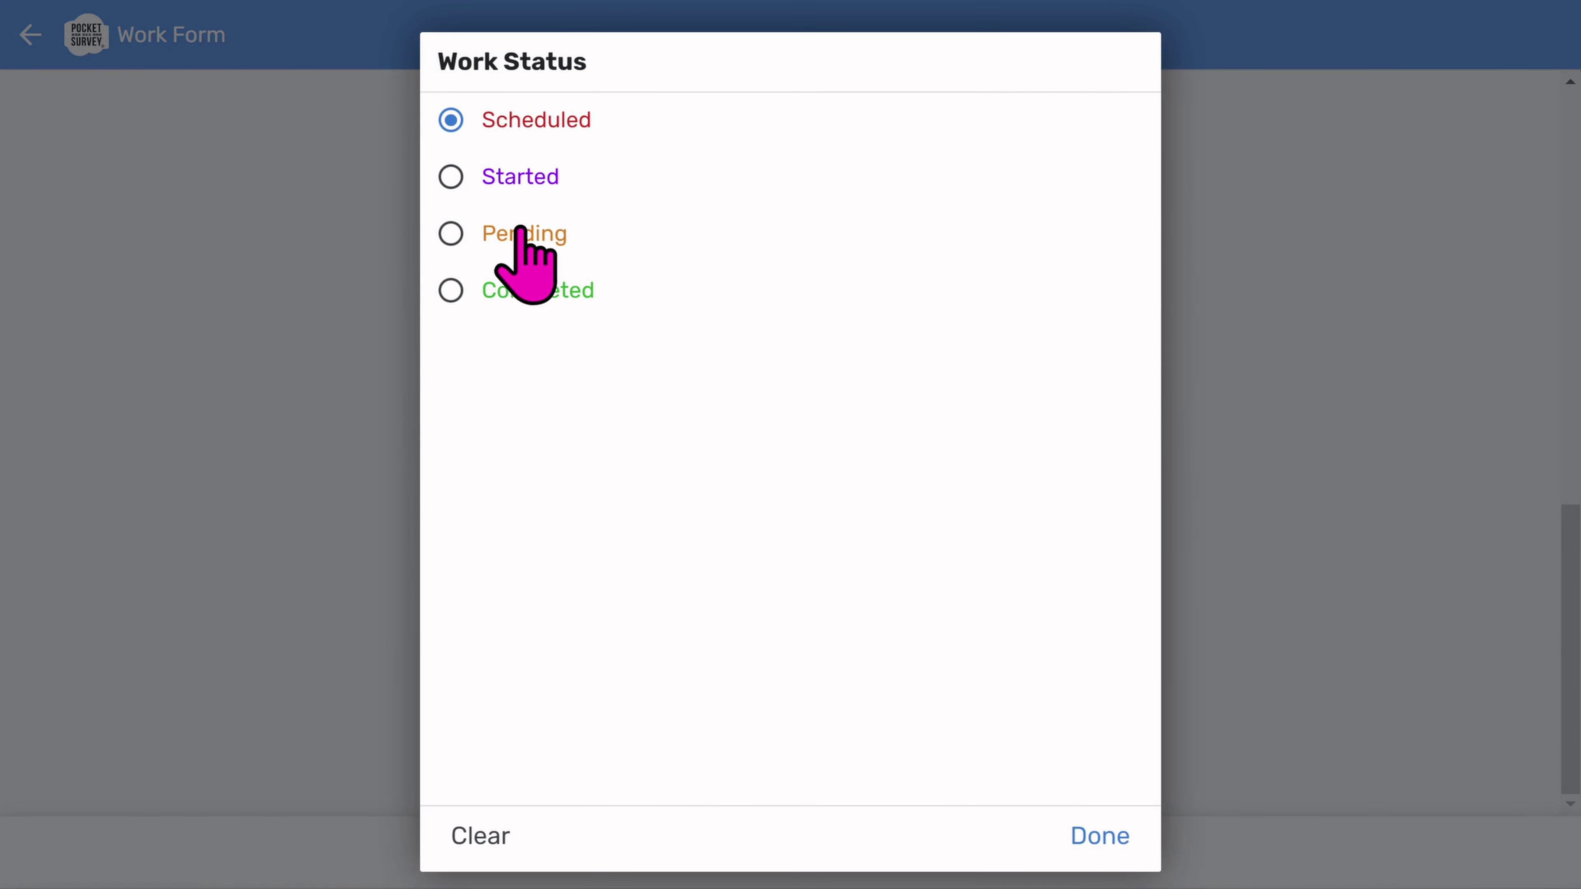
left_click(1101, 834)
left_click(467, 734)
left_click(1073, 735)
left_click(966, 853)
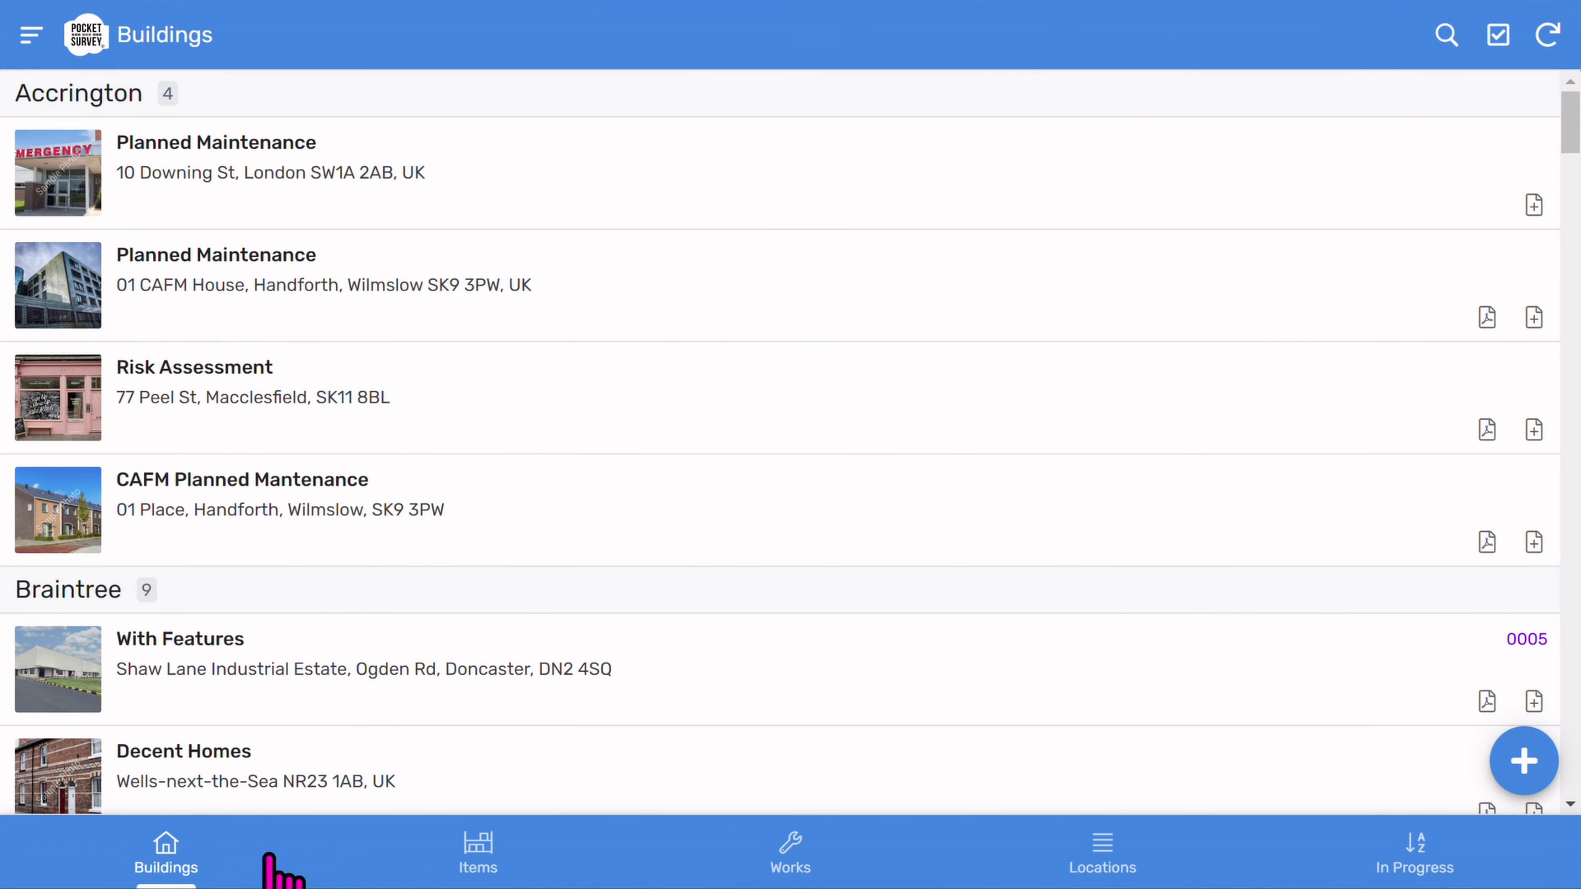
View 01 CAFM House's items in the Items list, then switch to Works.
left_click(481, 861)
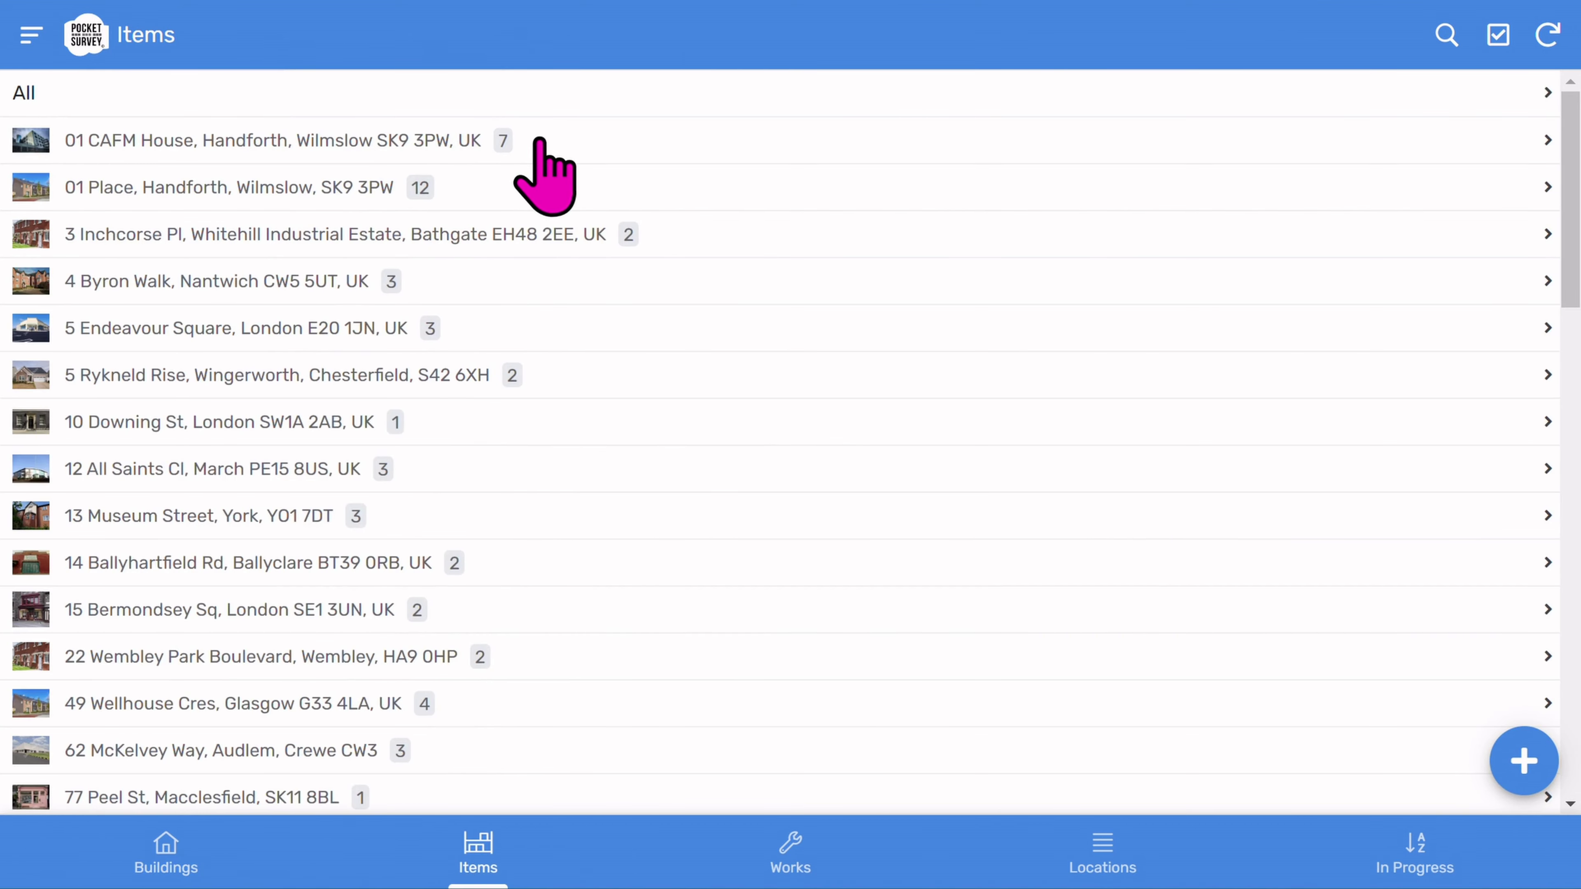
left_click(539, 140)
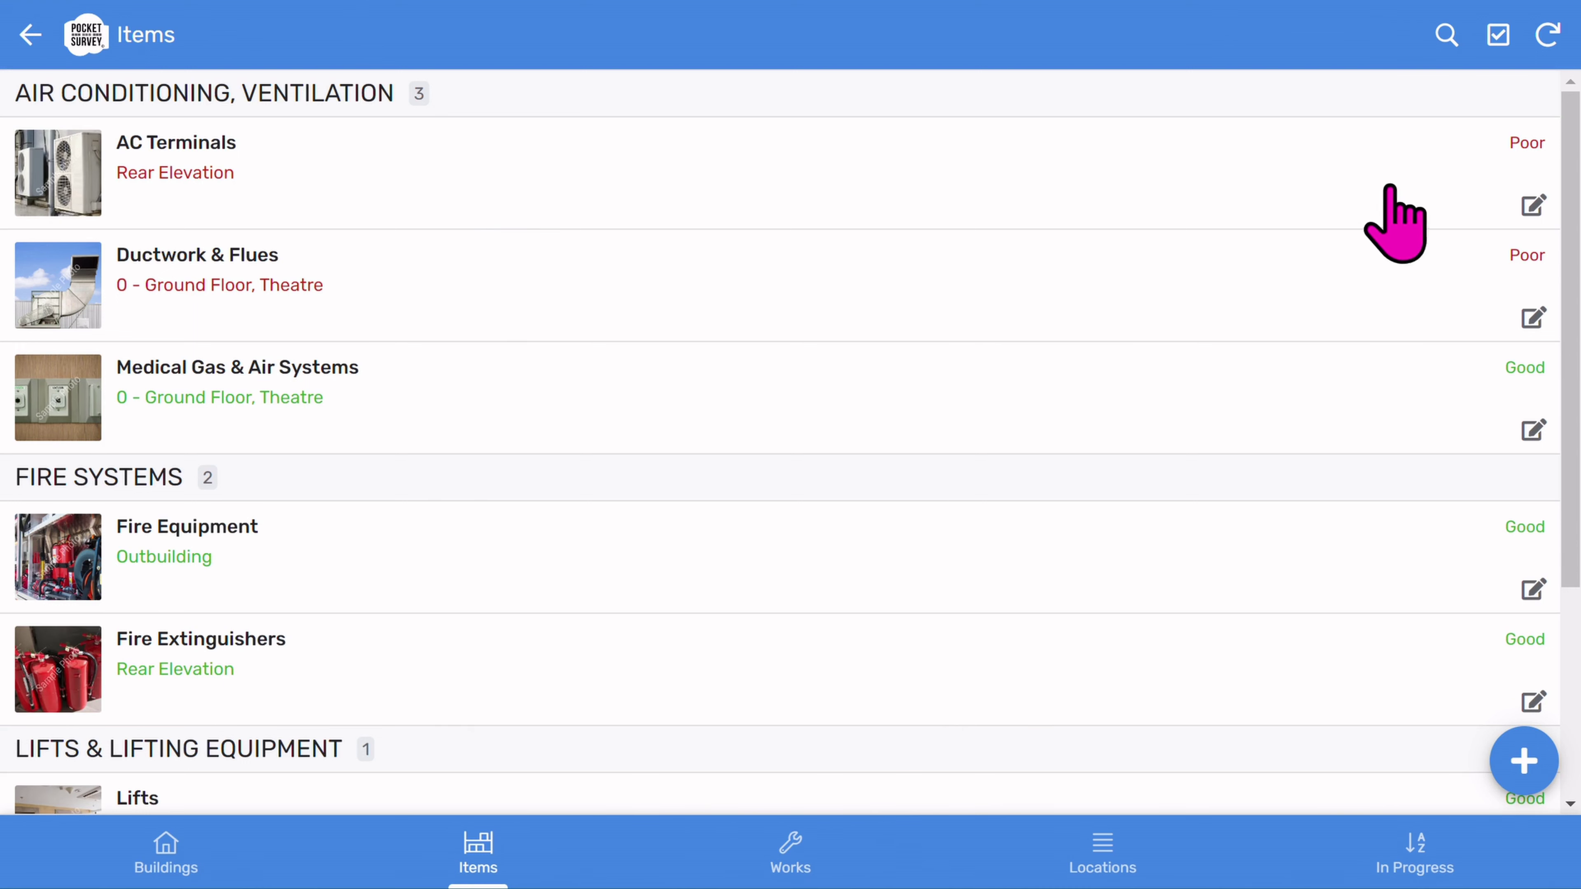
left_click(767, 859)
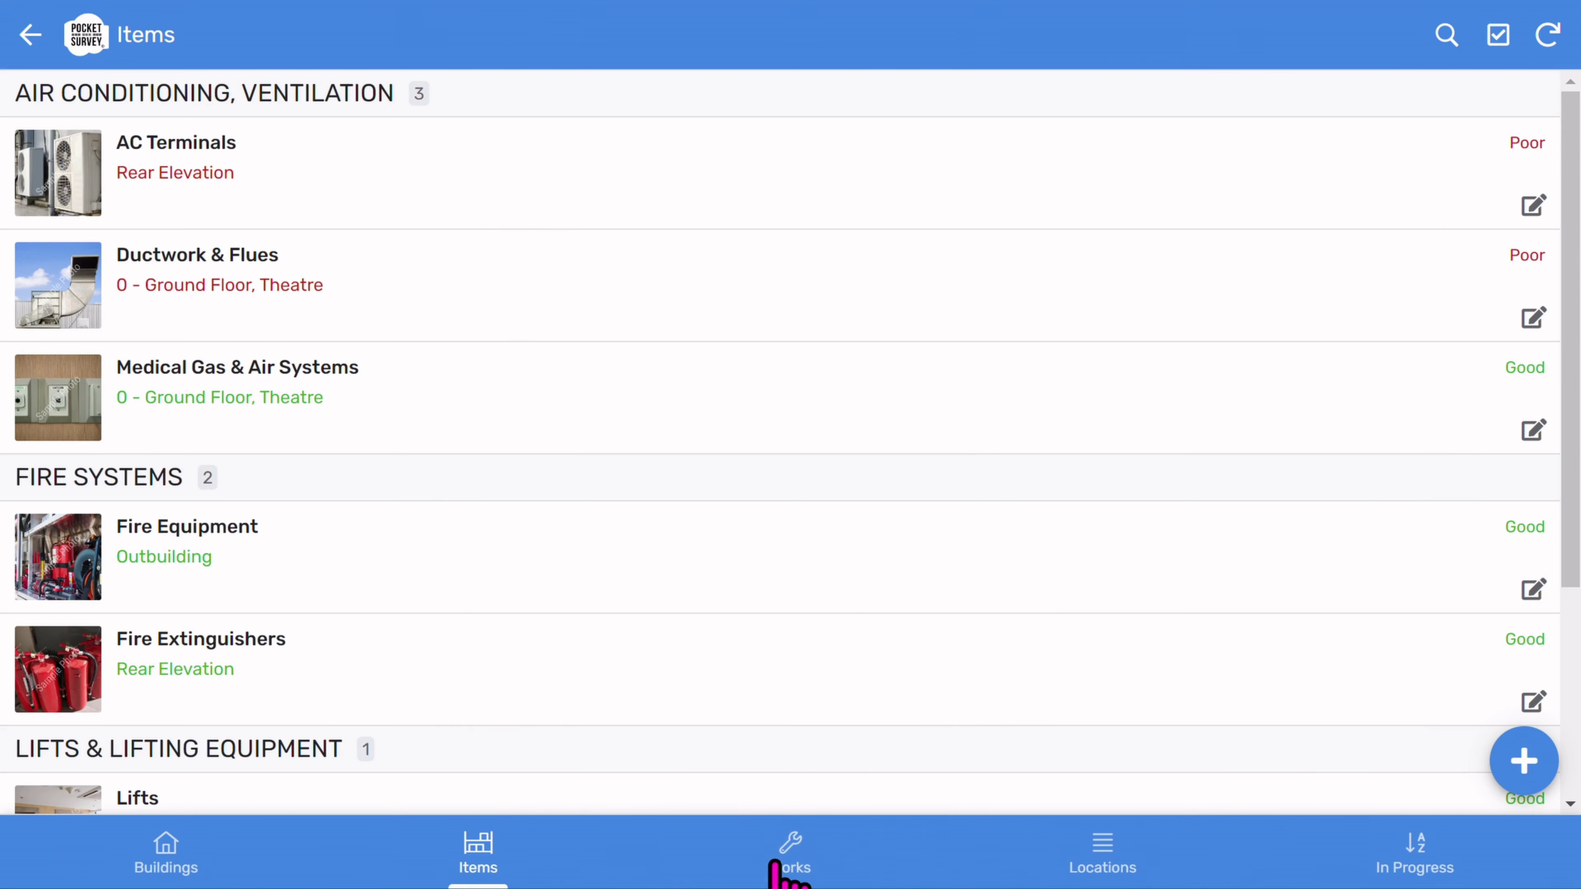
View 01 CAFM House's works and locations, then show the In Progress surveys.
left_click(781, 866)
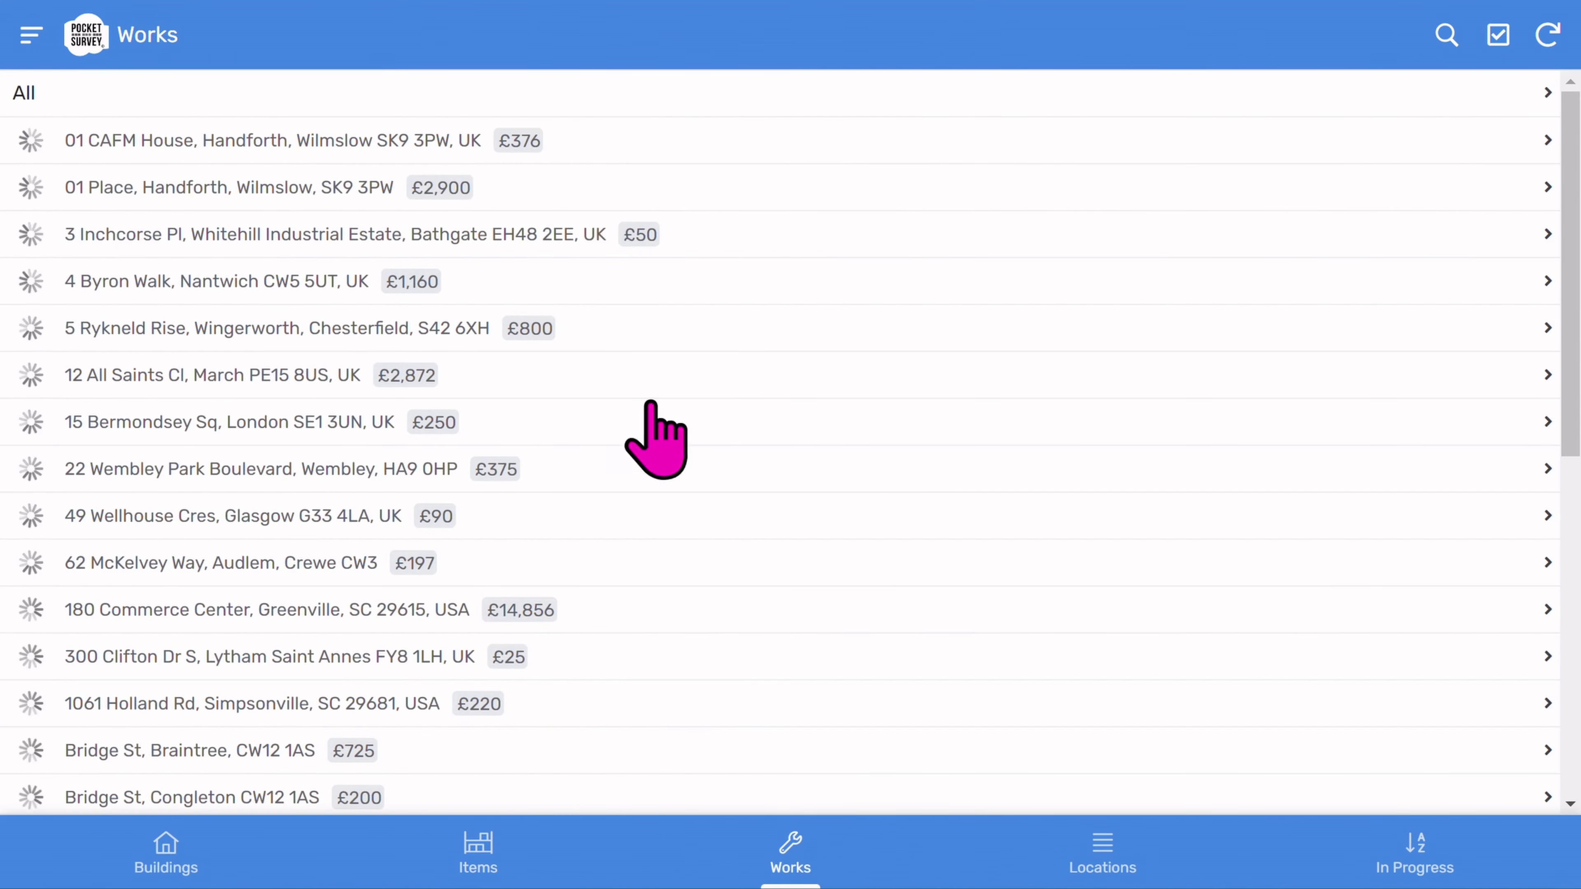
left_click(584, 141)
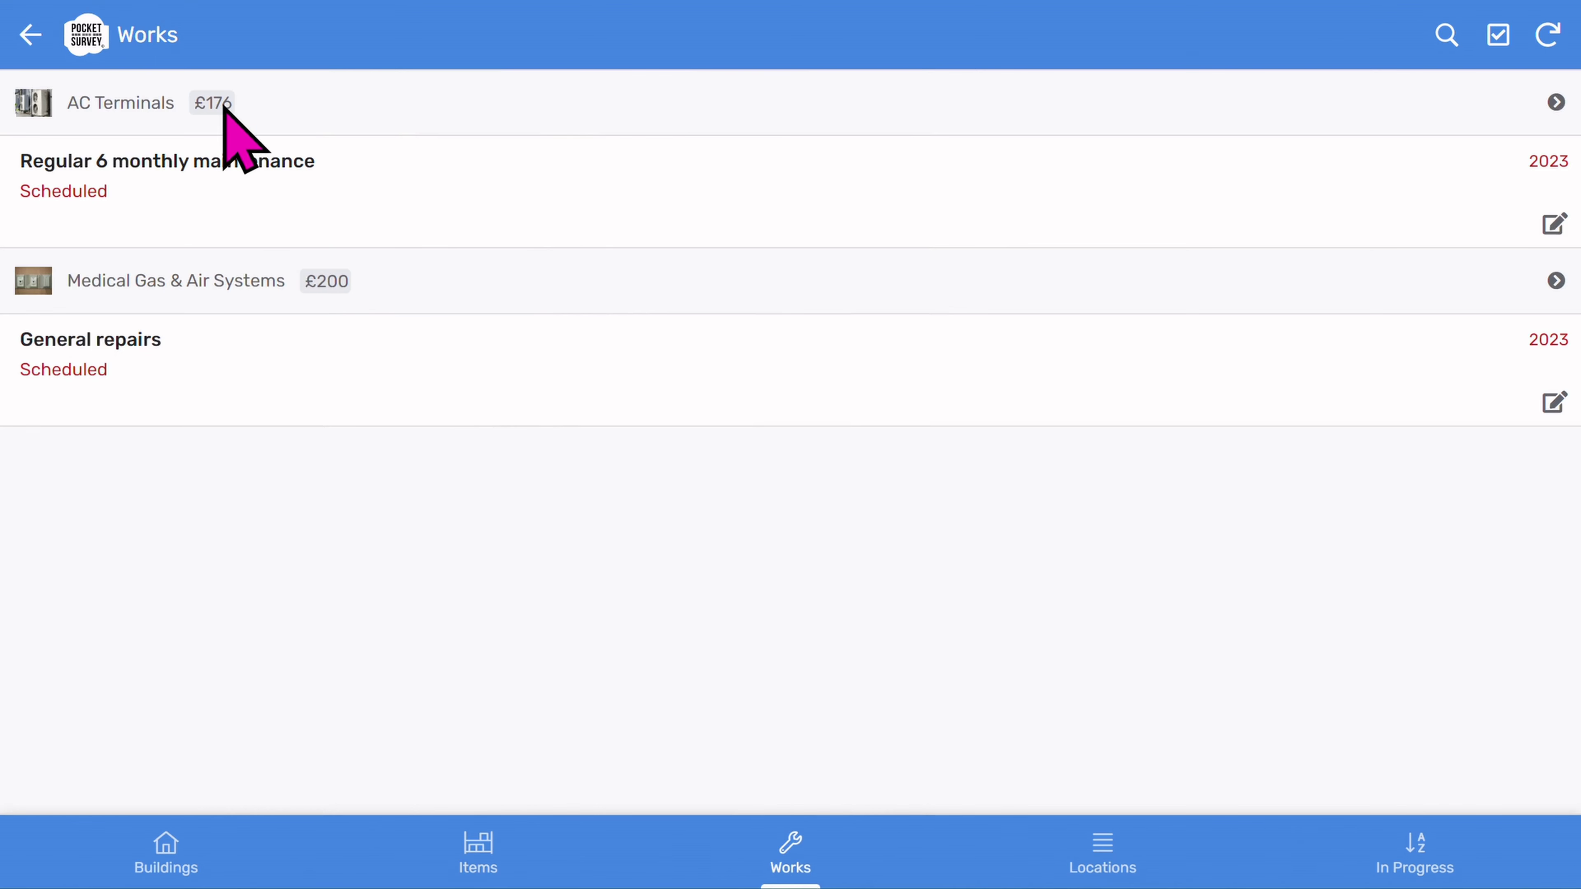
left_click(1085, 848)
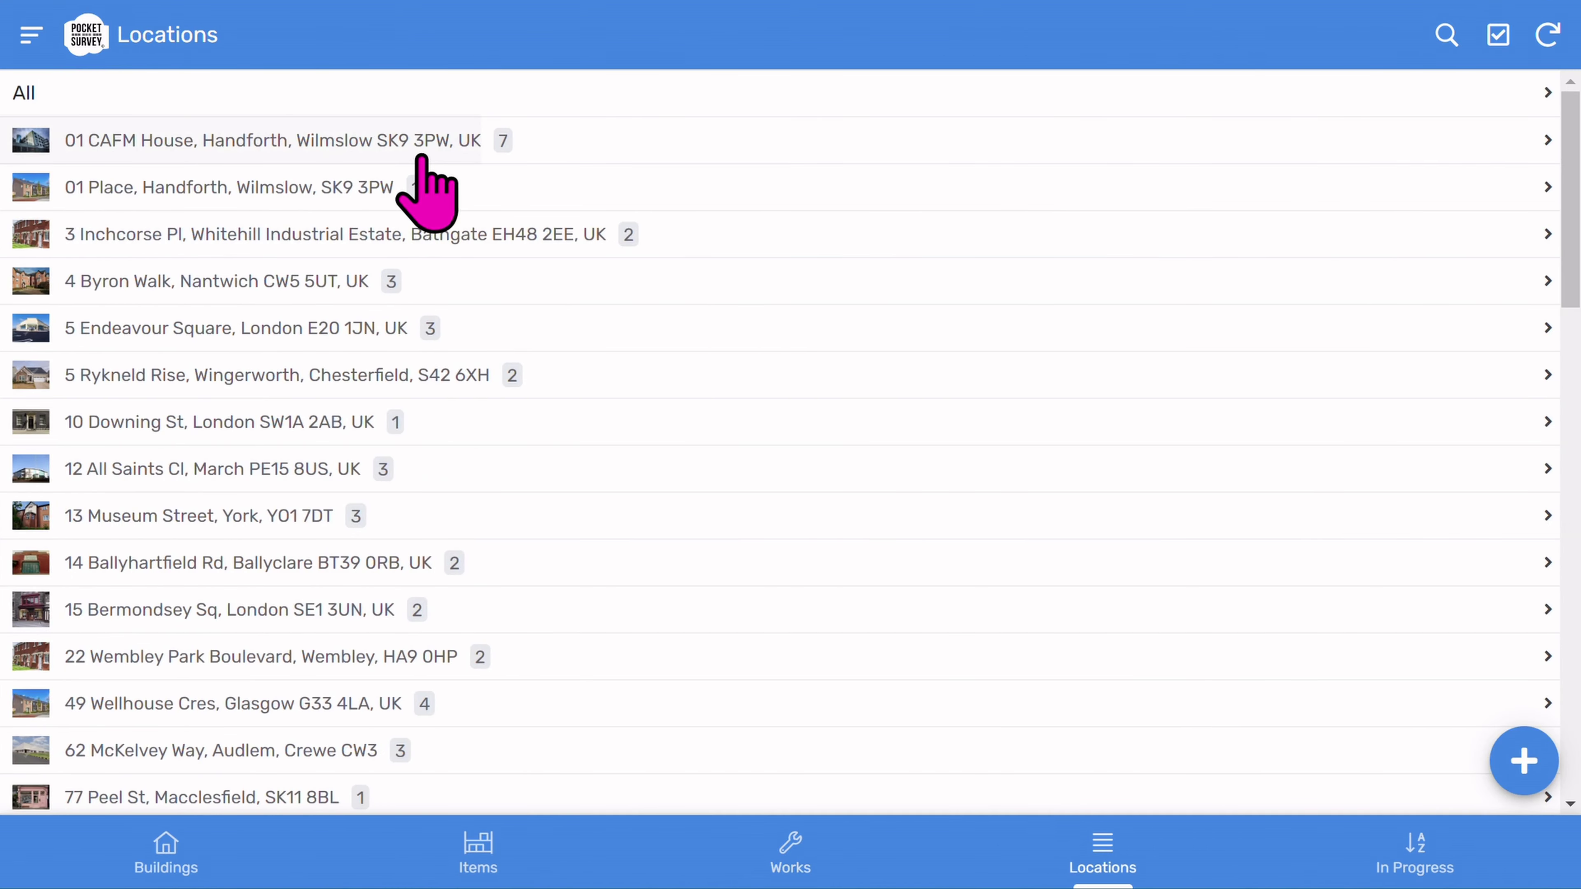
left_click(423, 156)
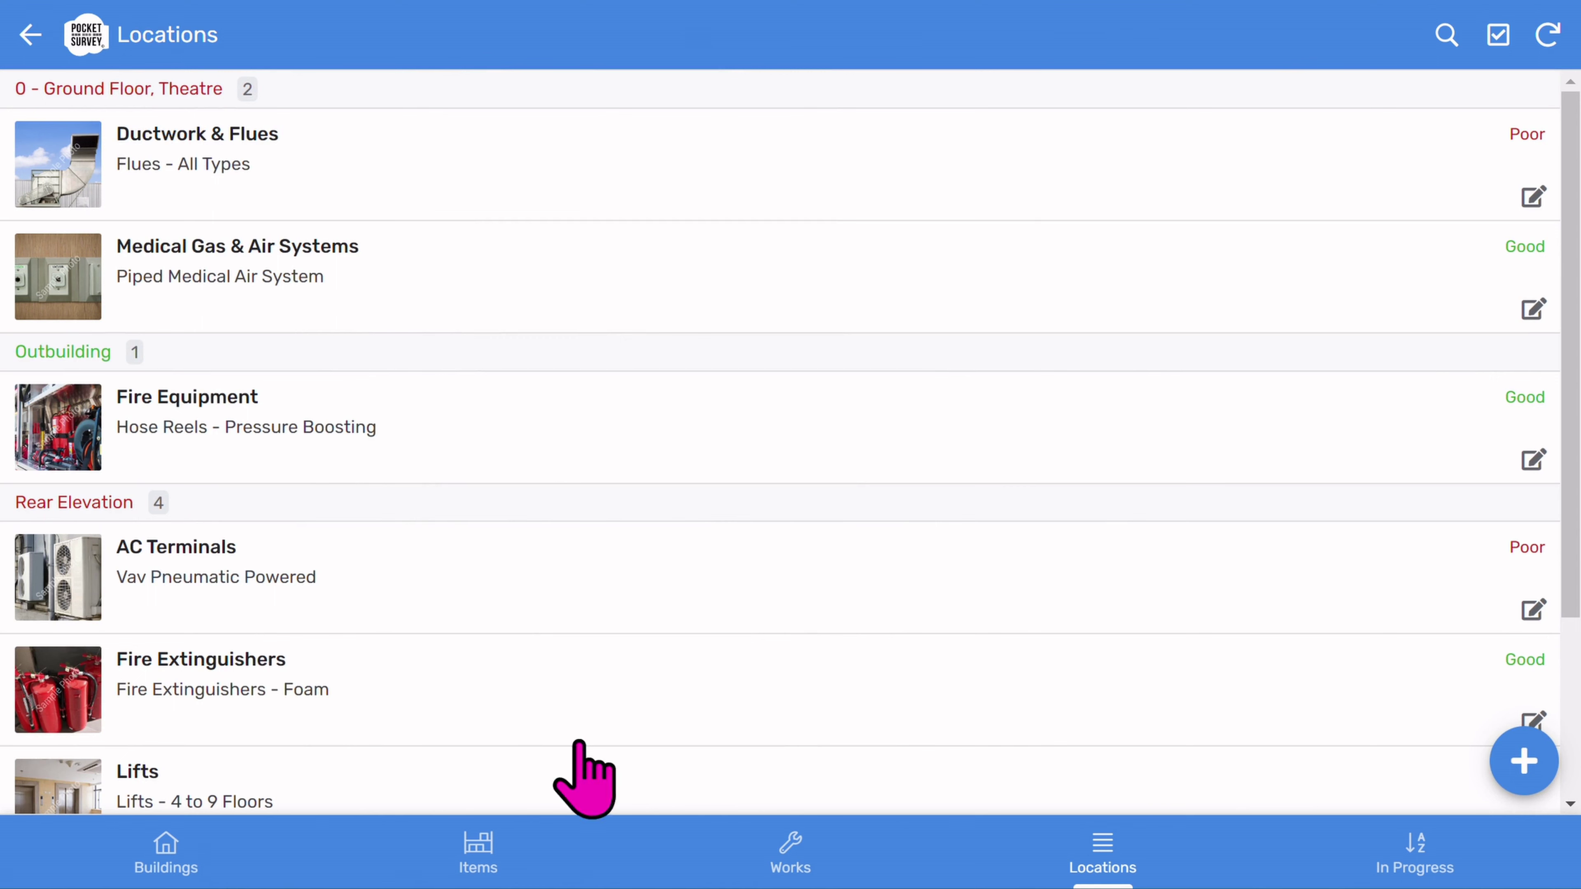
left_click(1414, 863)
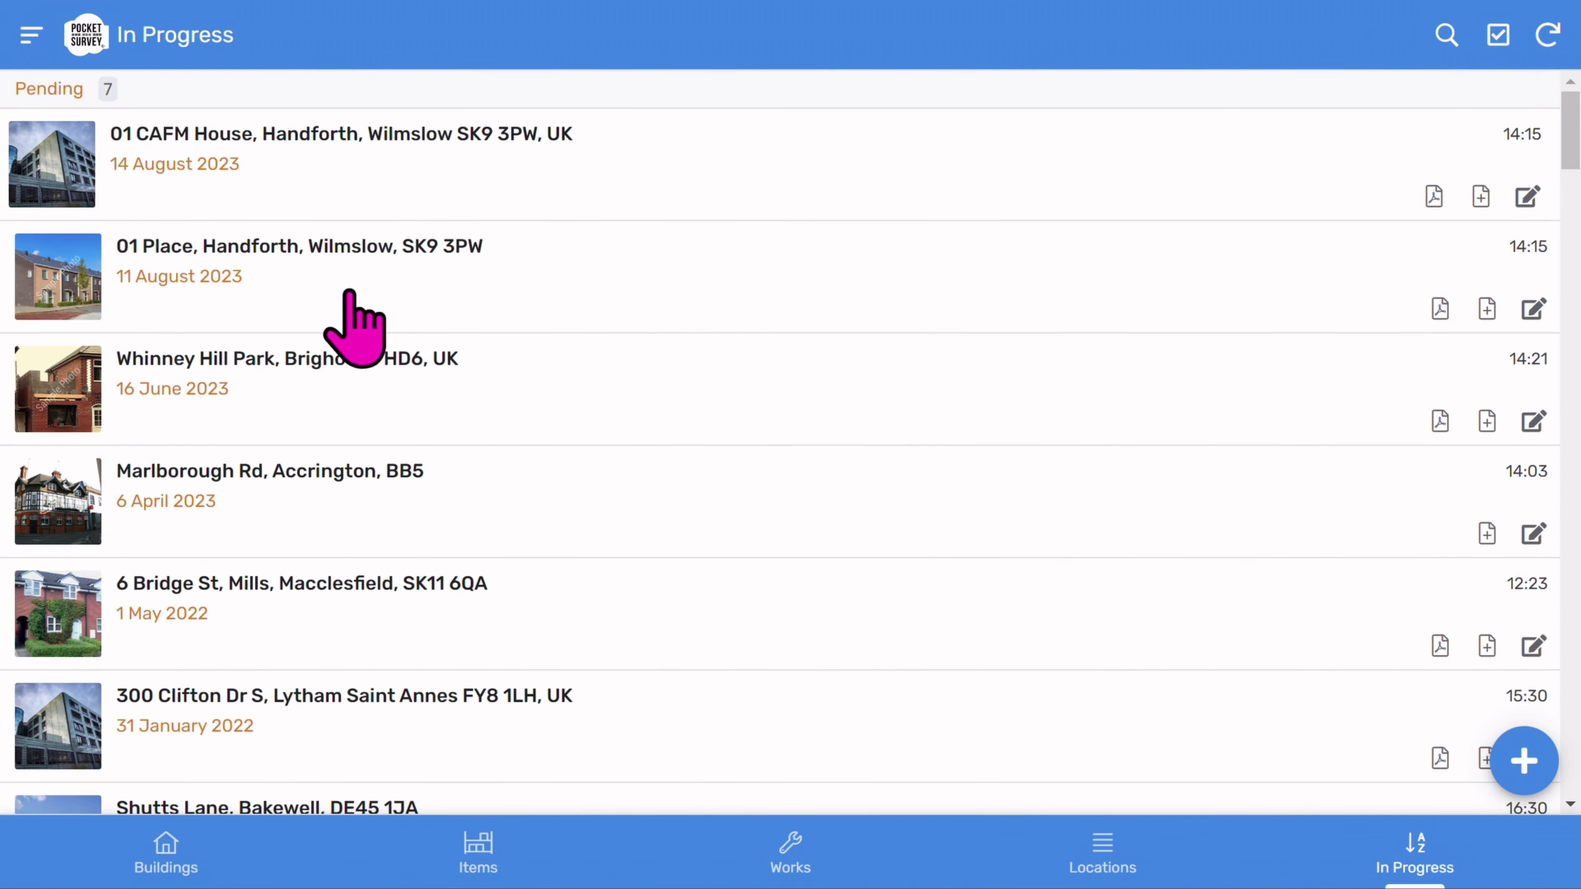
Open and close the survey search and its filter options.
scroll(374, 461, "down", 2)
scroll(383, 449, "up", 2)
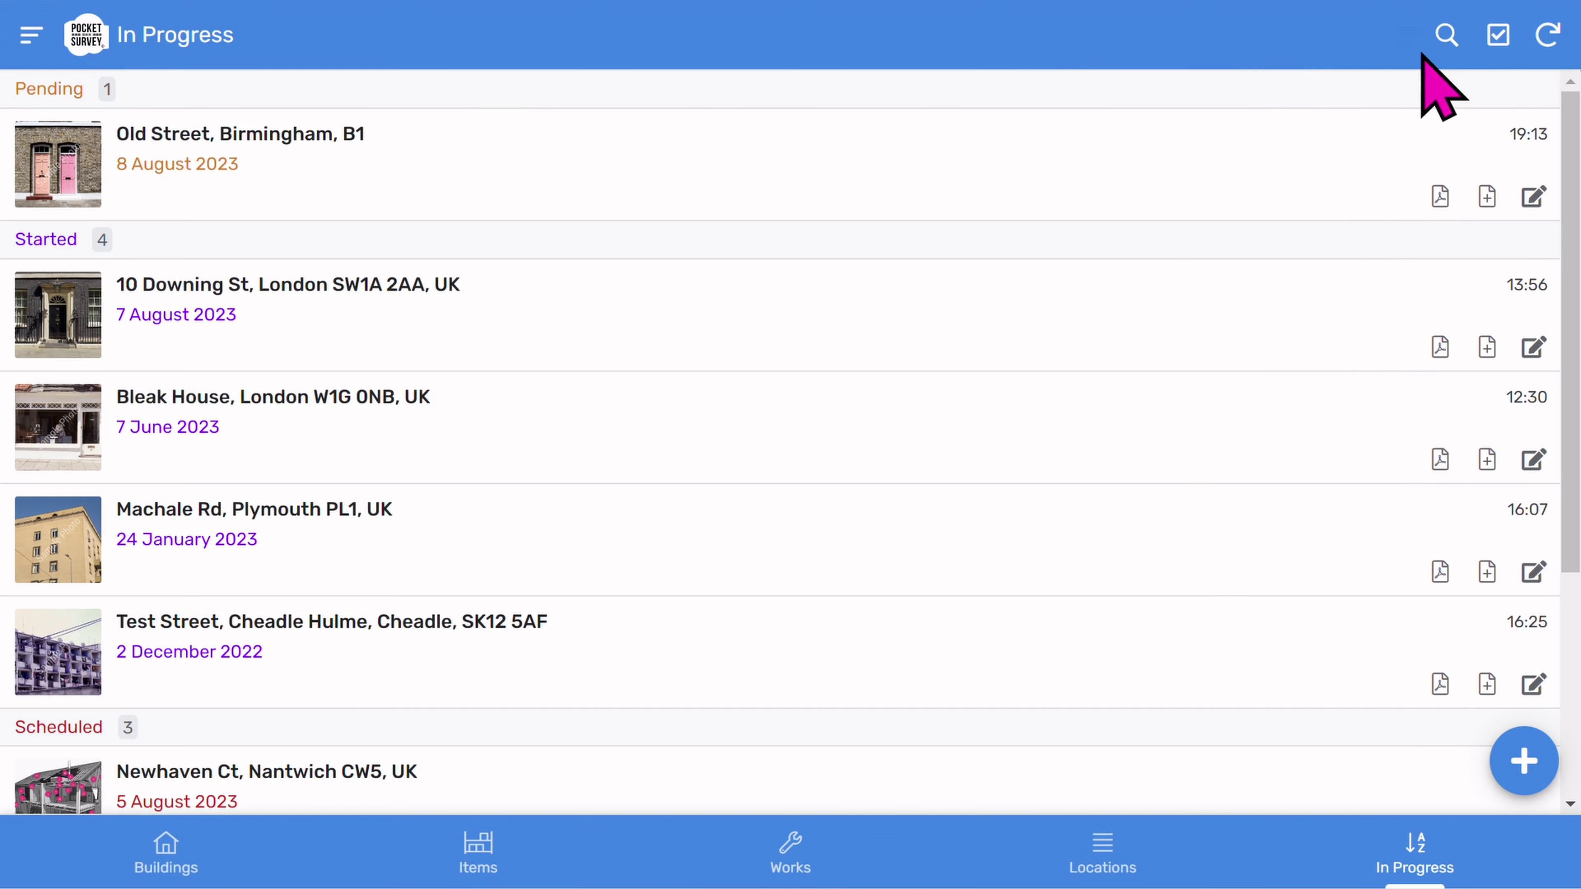
left_click(1446, 38)
left_click(1397, 34)
left_click(1488, 855)
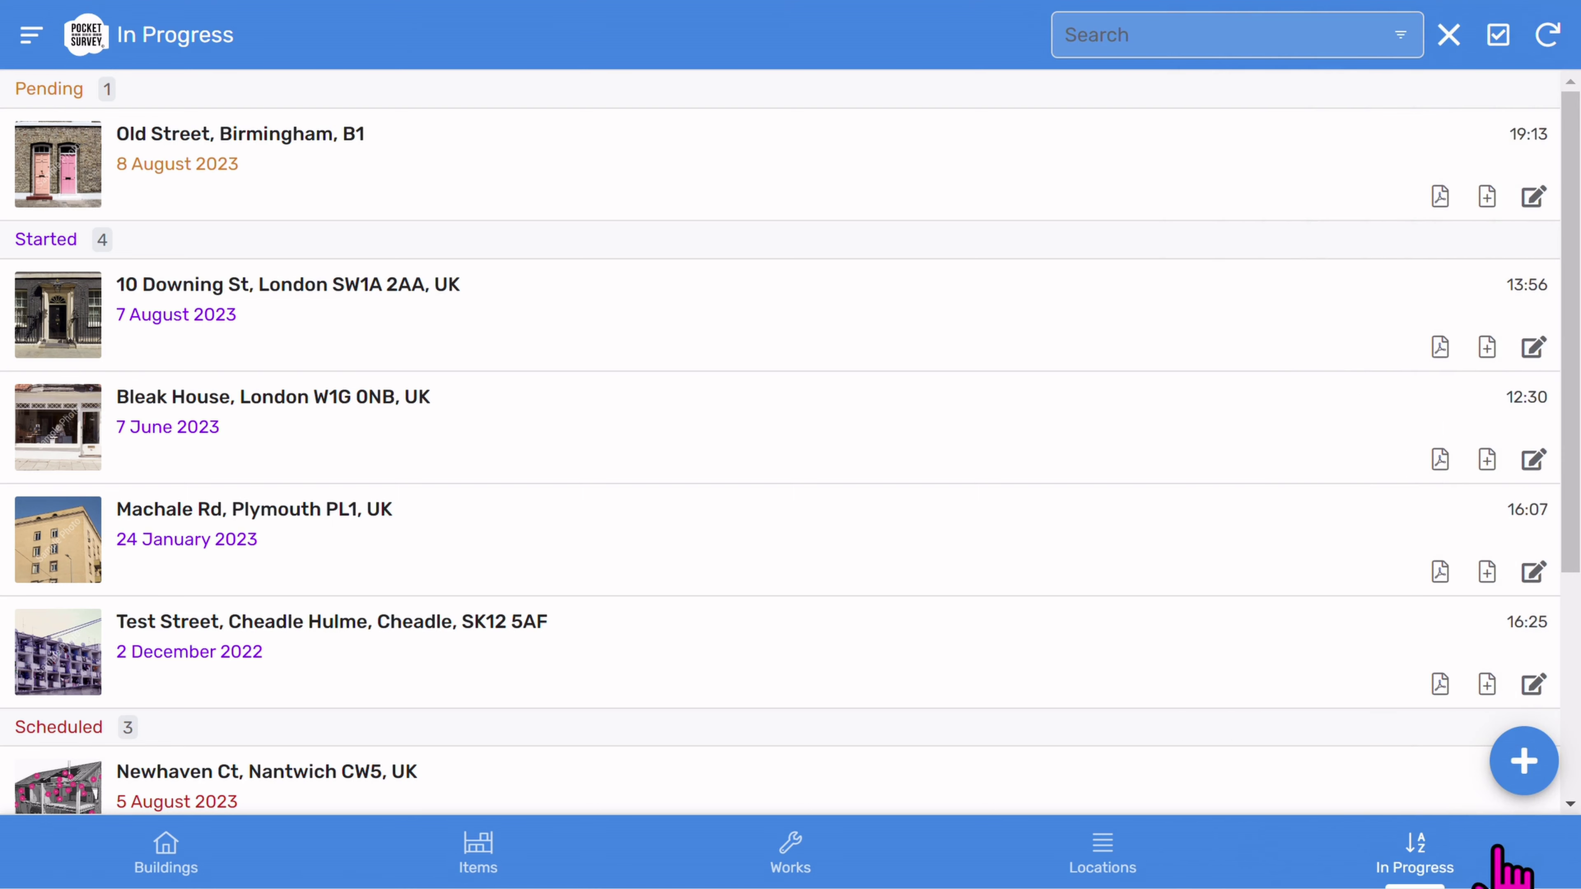
left_click(1450, 33)
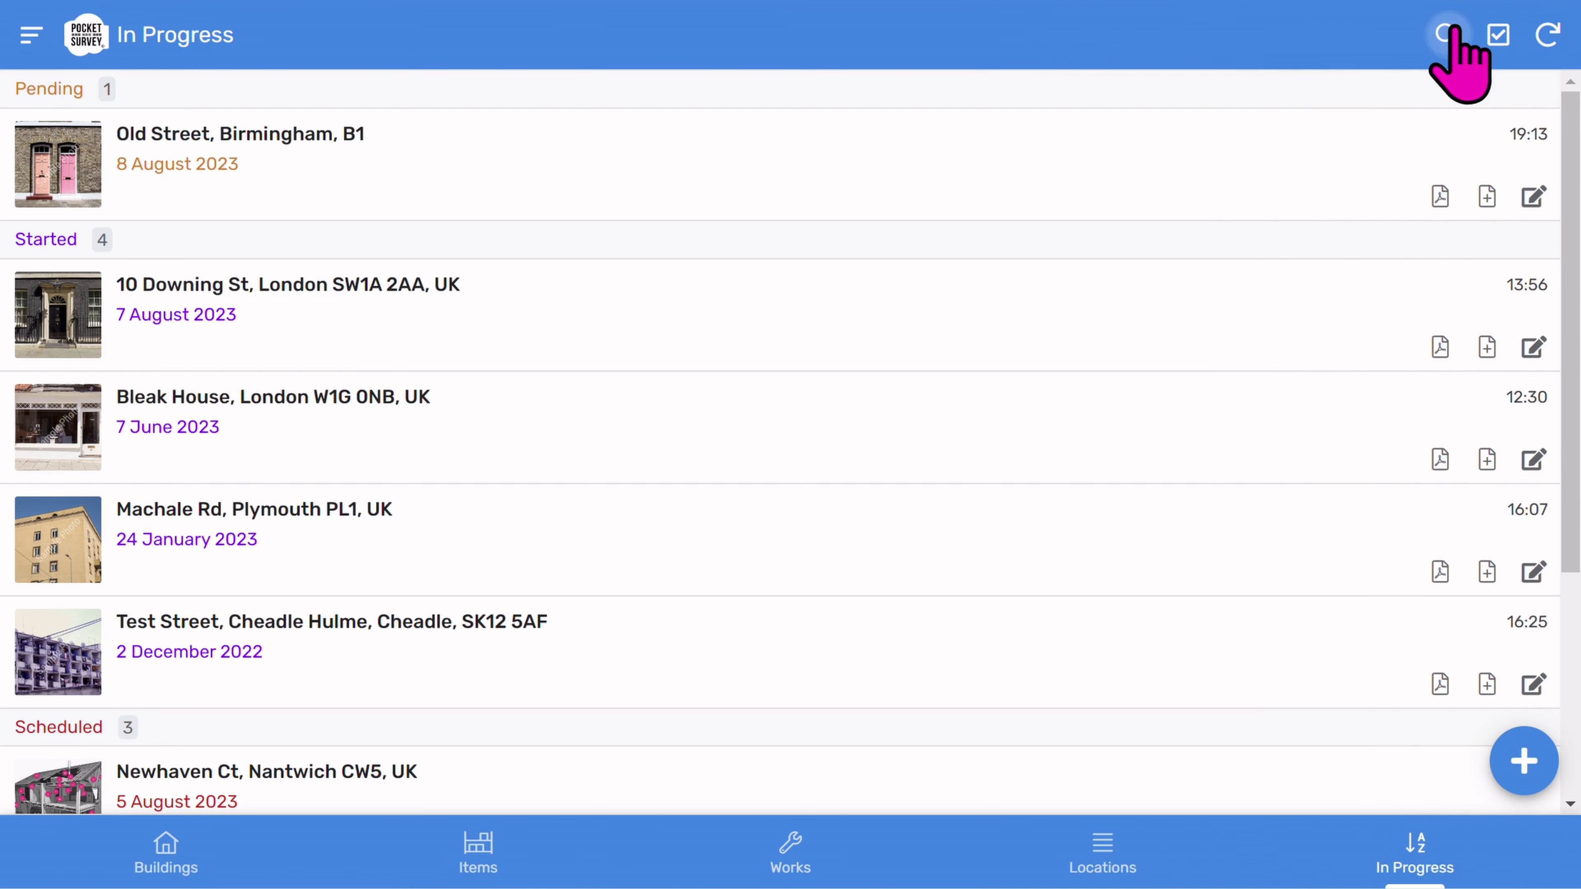
Multi-select the Old Street, 10 Downing St and Bleak House surveys, then clear the selection.
left_click(1499, 35)
left_click(751, 177)
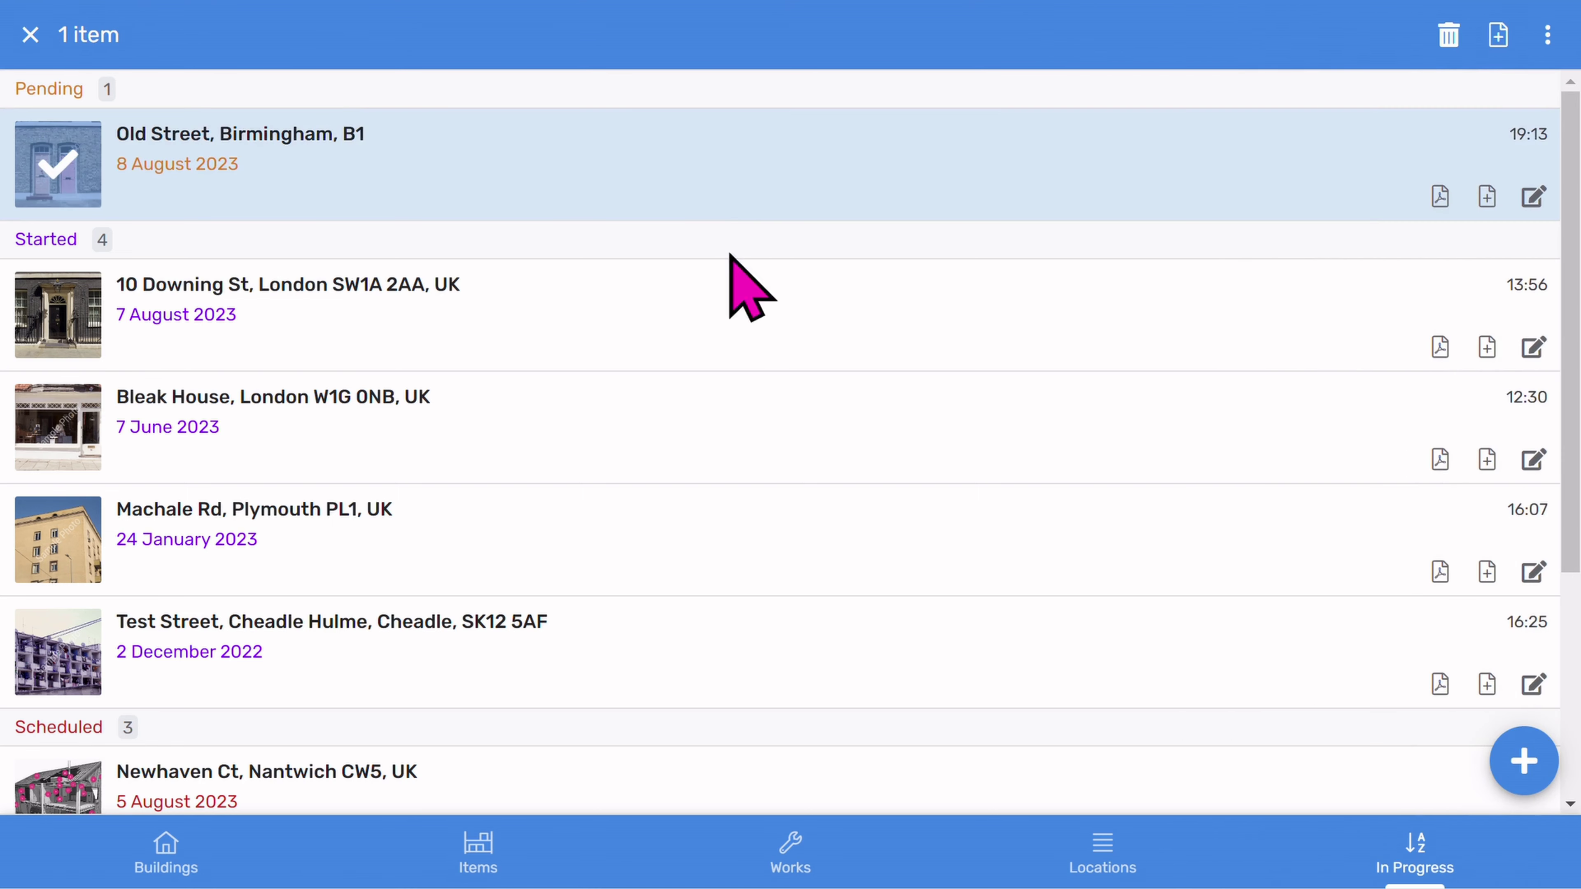
left_click(722, 353)
left_click(996, 408)
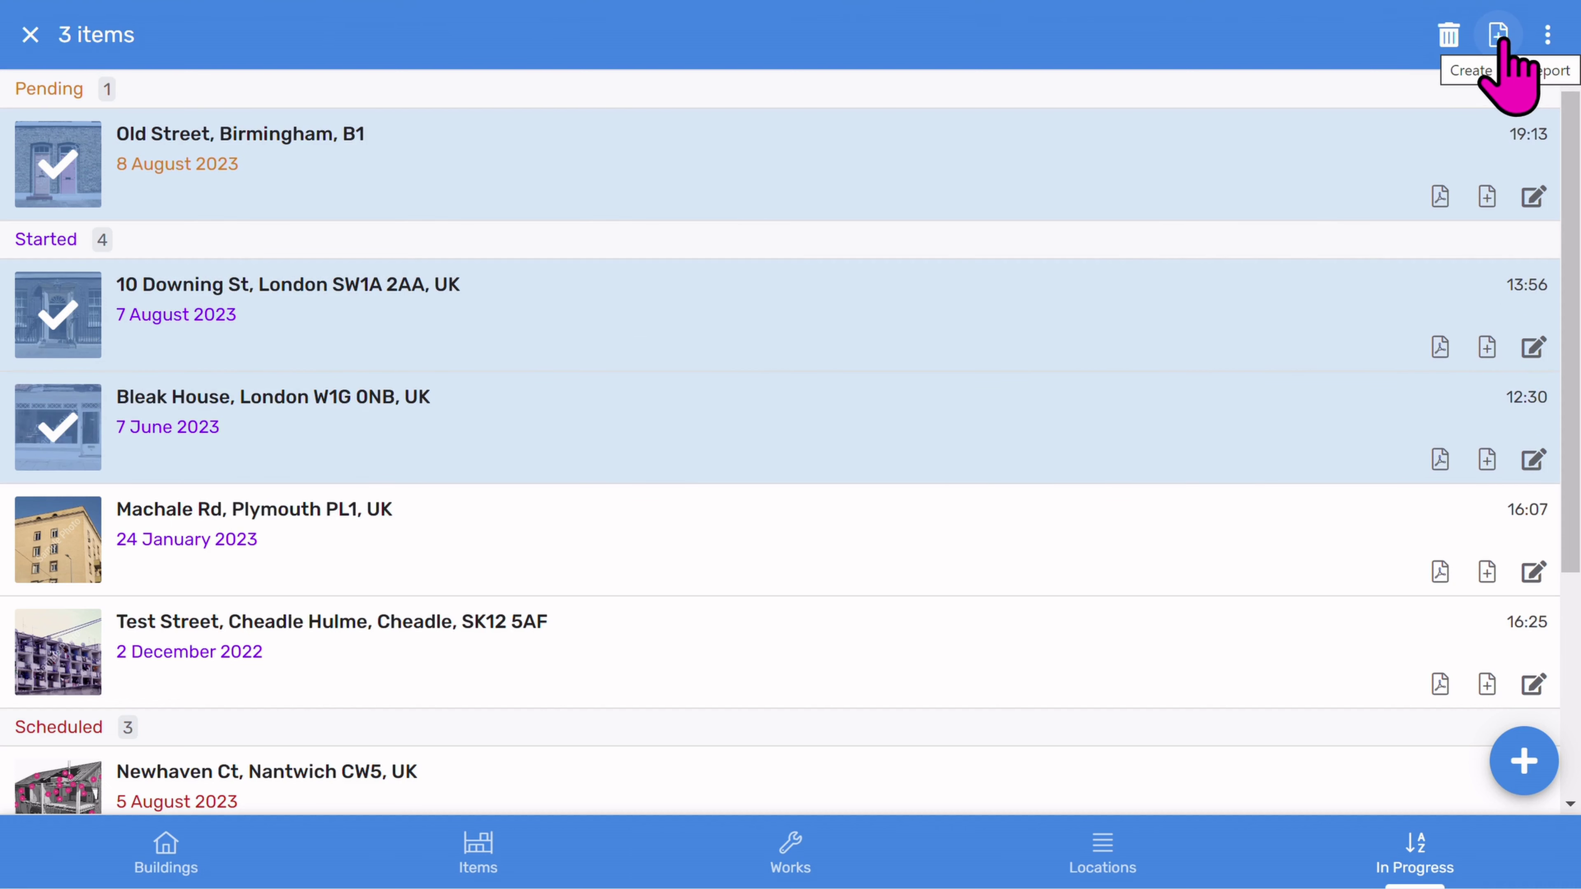
left_click(30, 34)
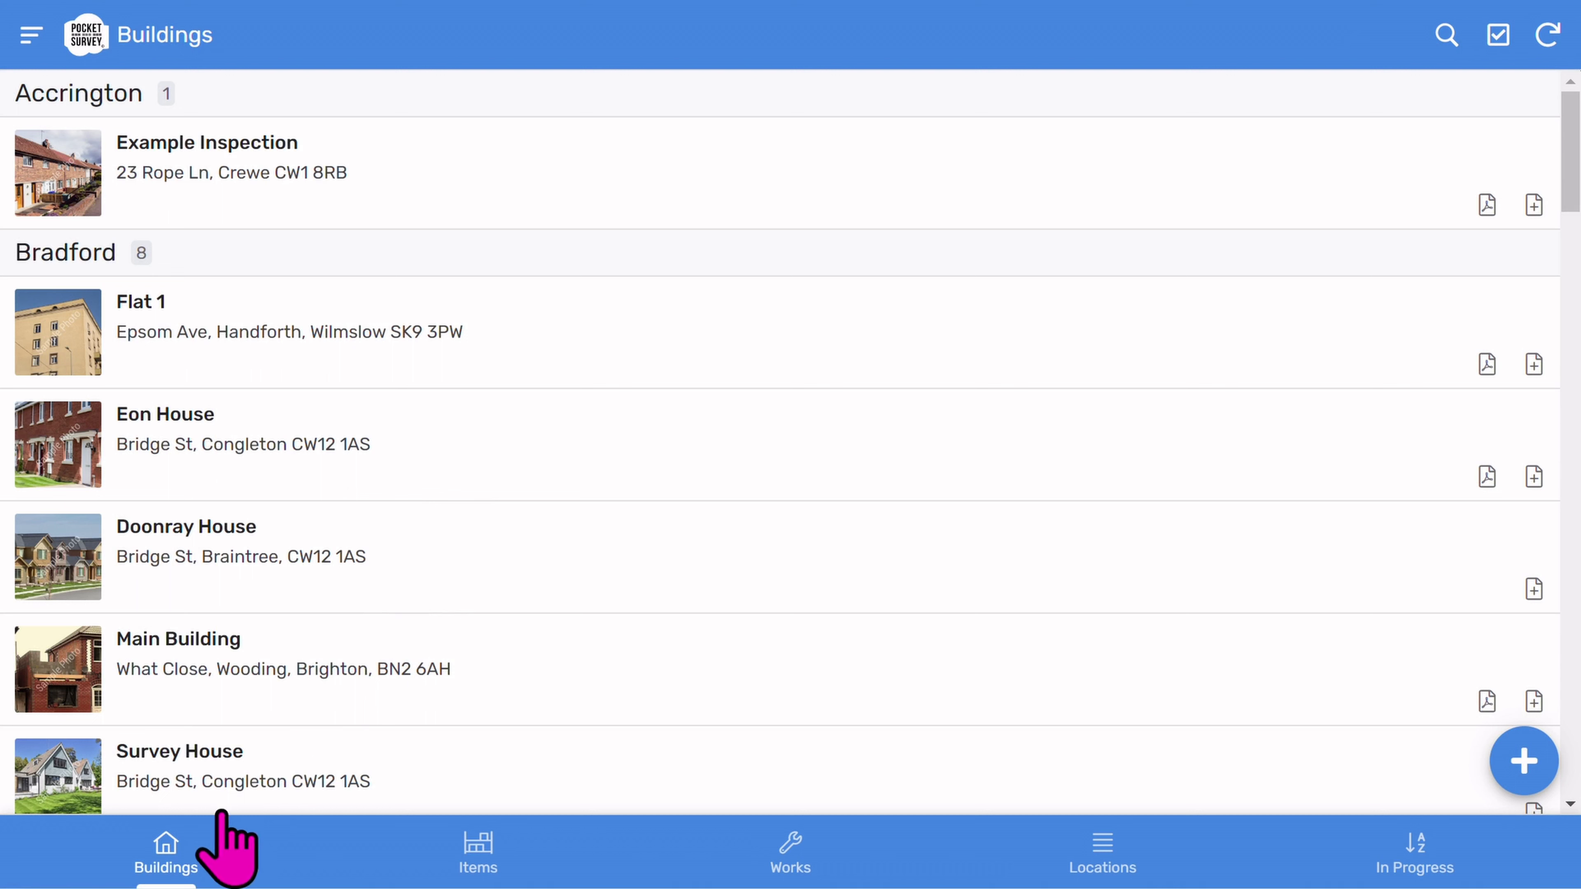
left_click(170, 858)
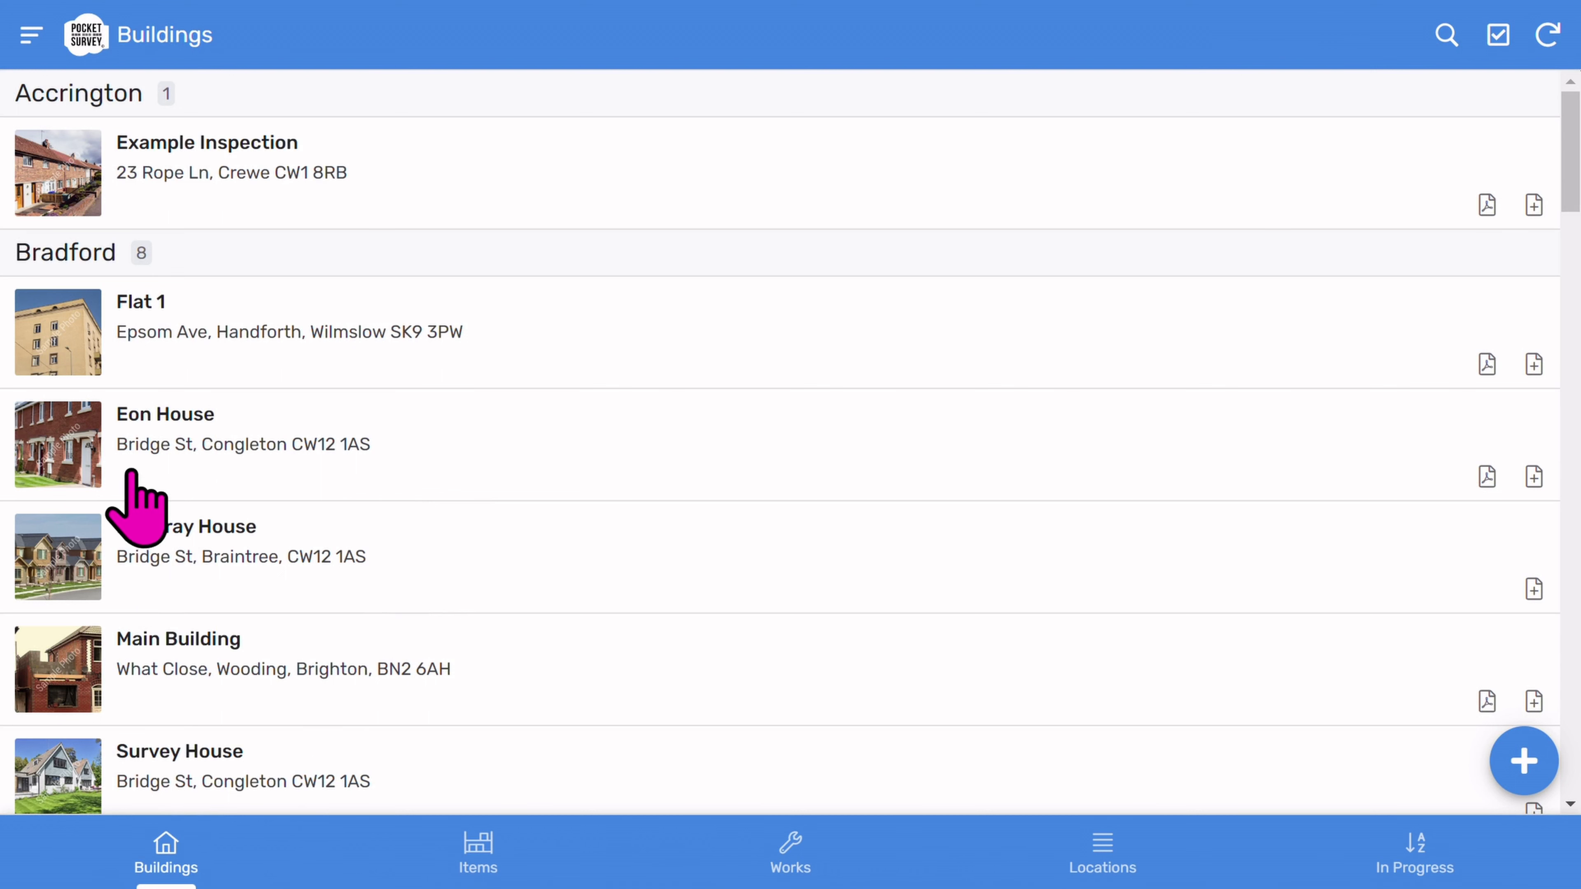
left_click(30, 39)
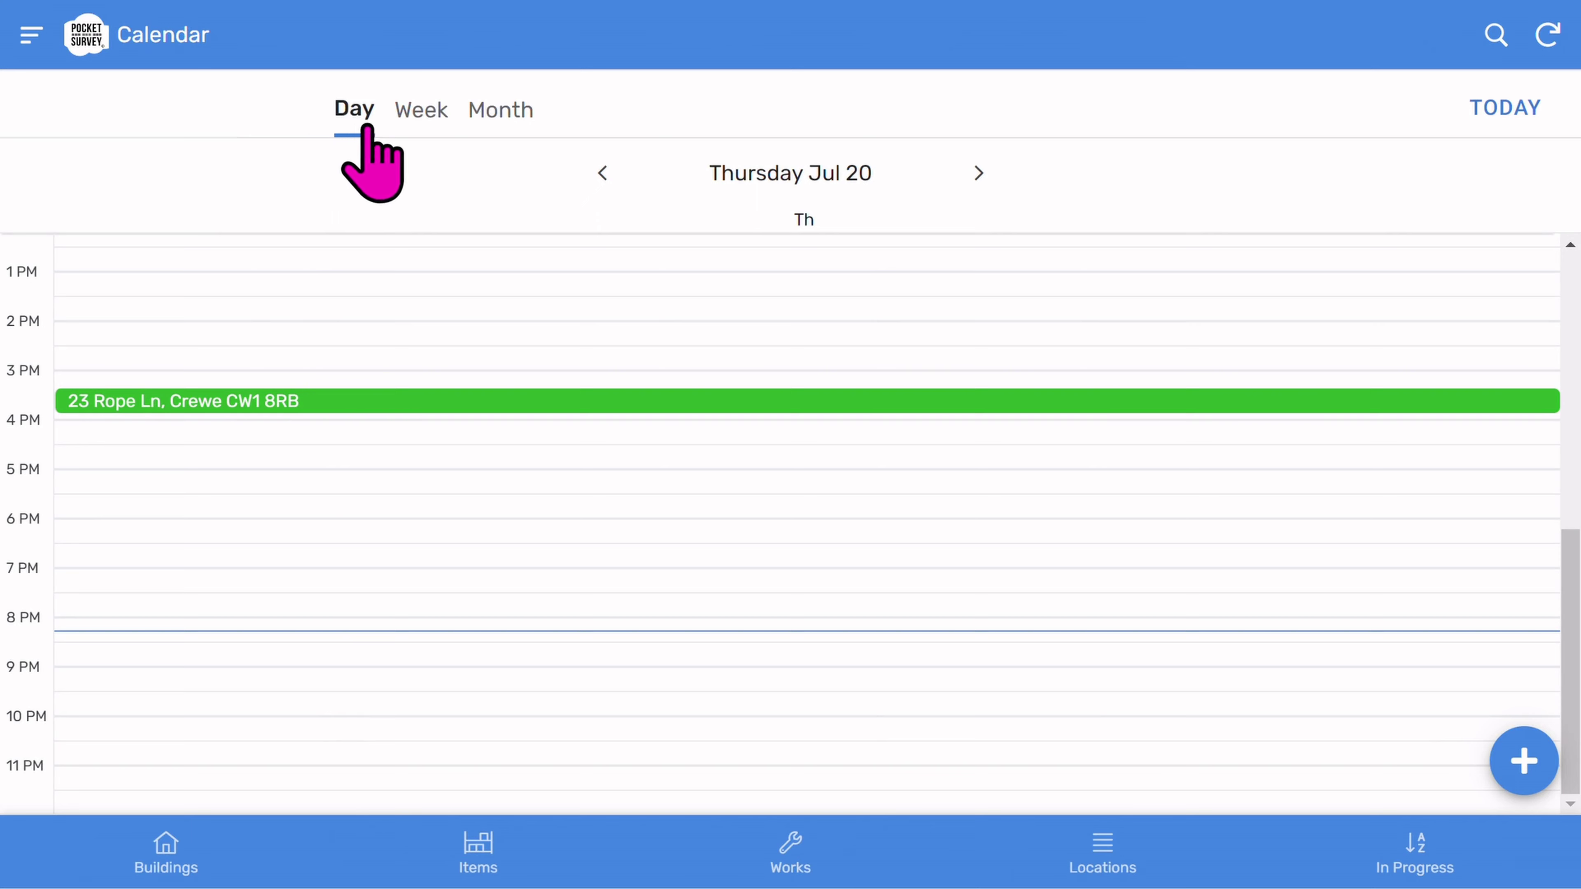
left_click(413, 111)
left_click(498, 112)
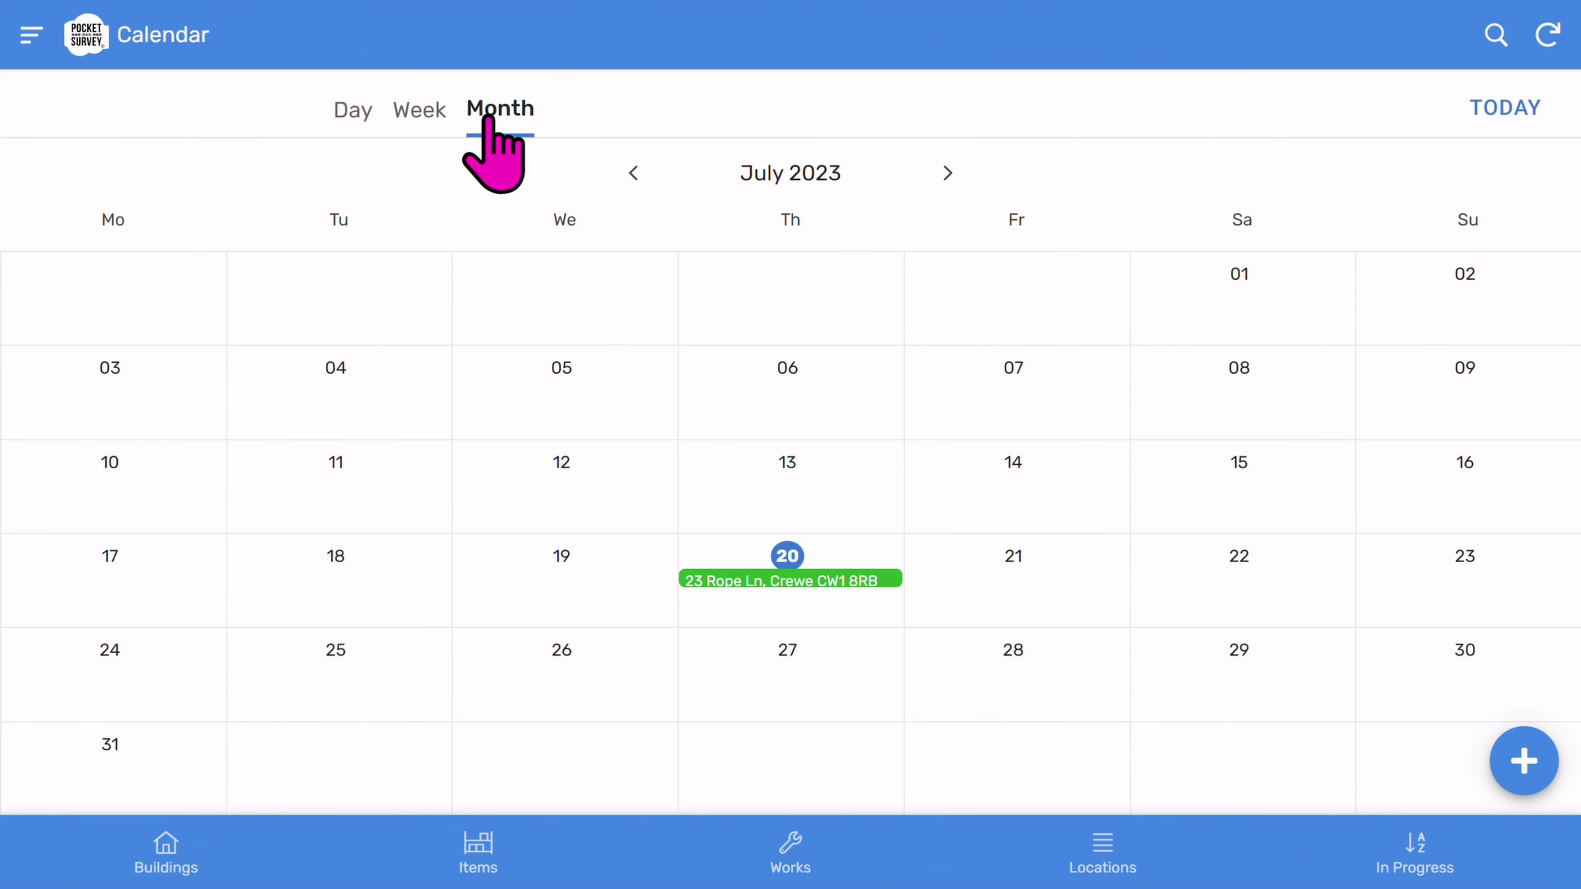
left_click(779, 578)
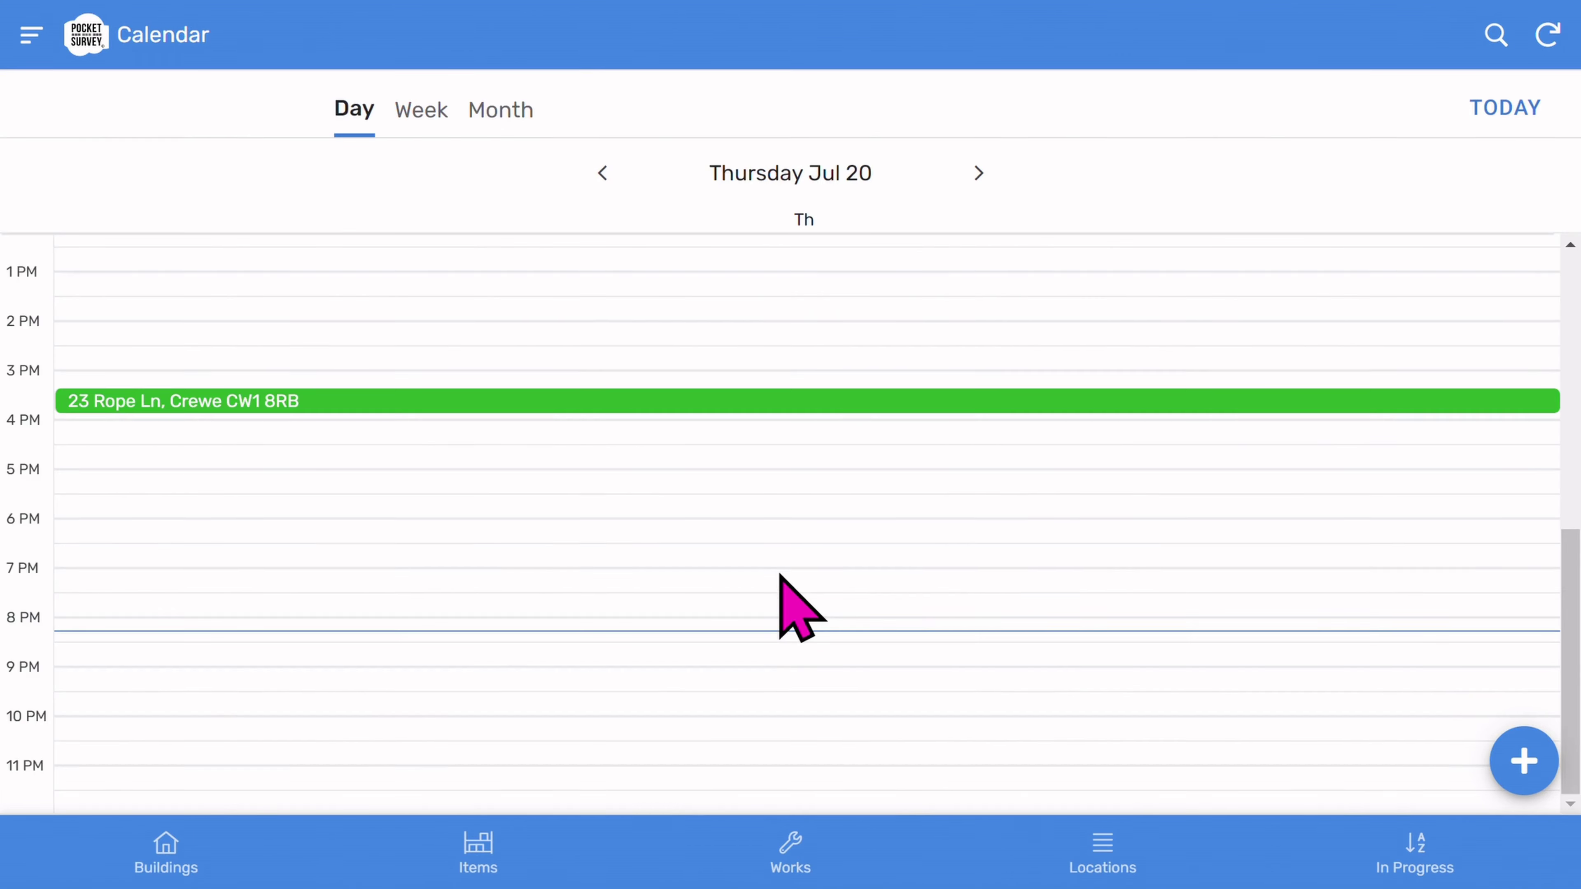
left_click(749, 402)
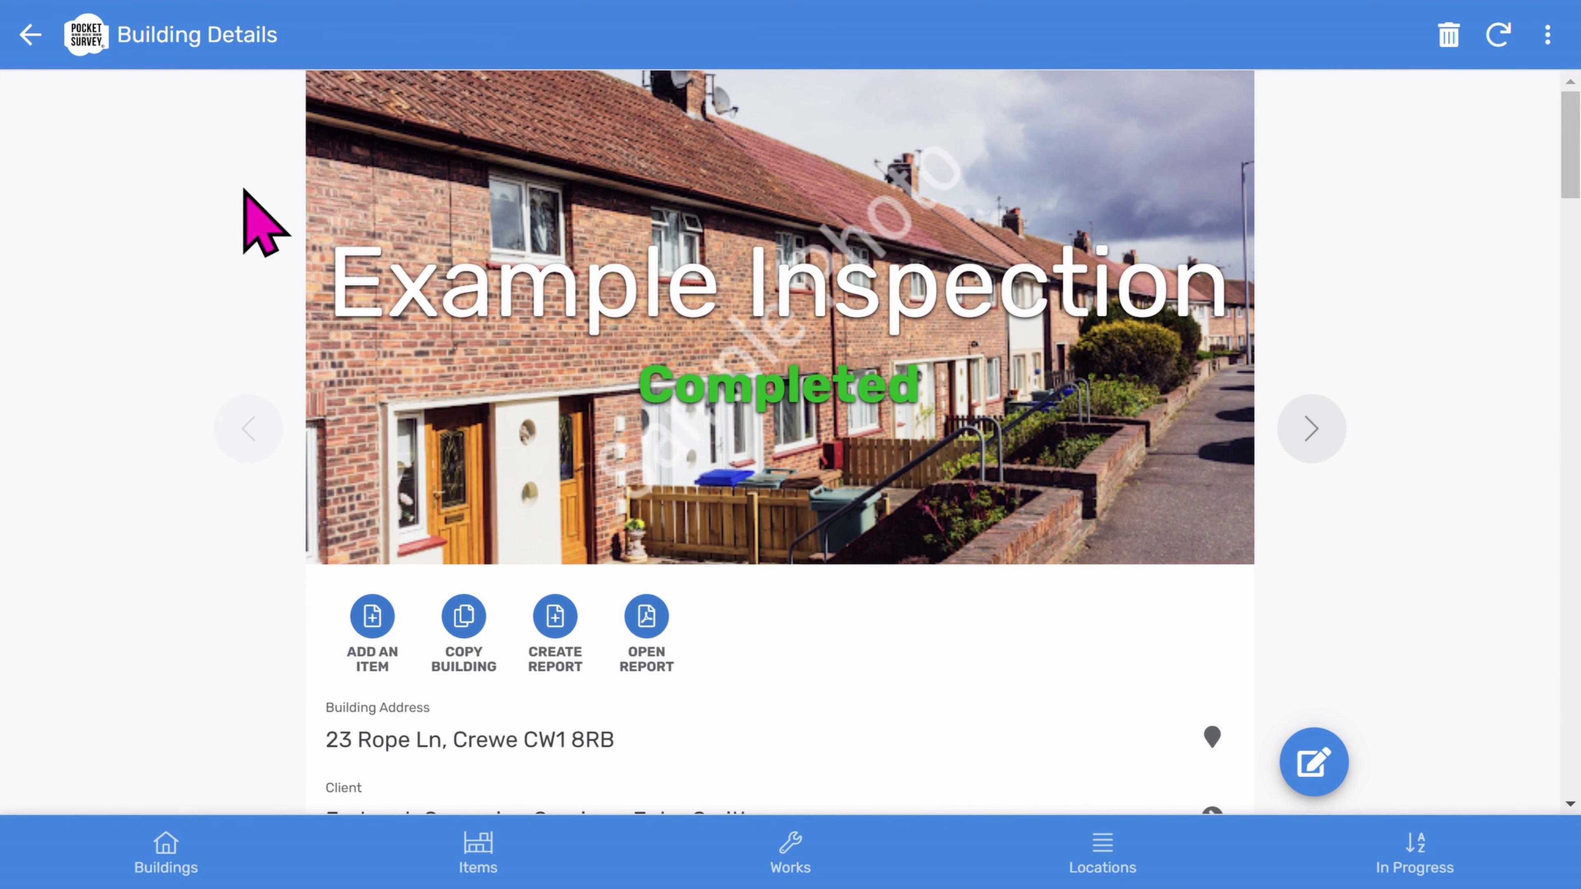
left_click(28, 35)
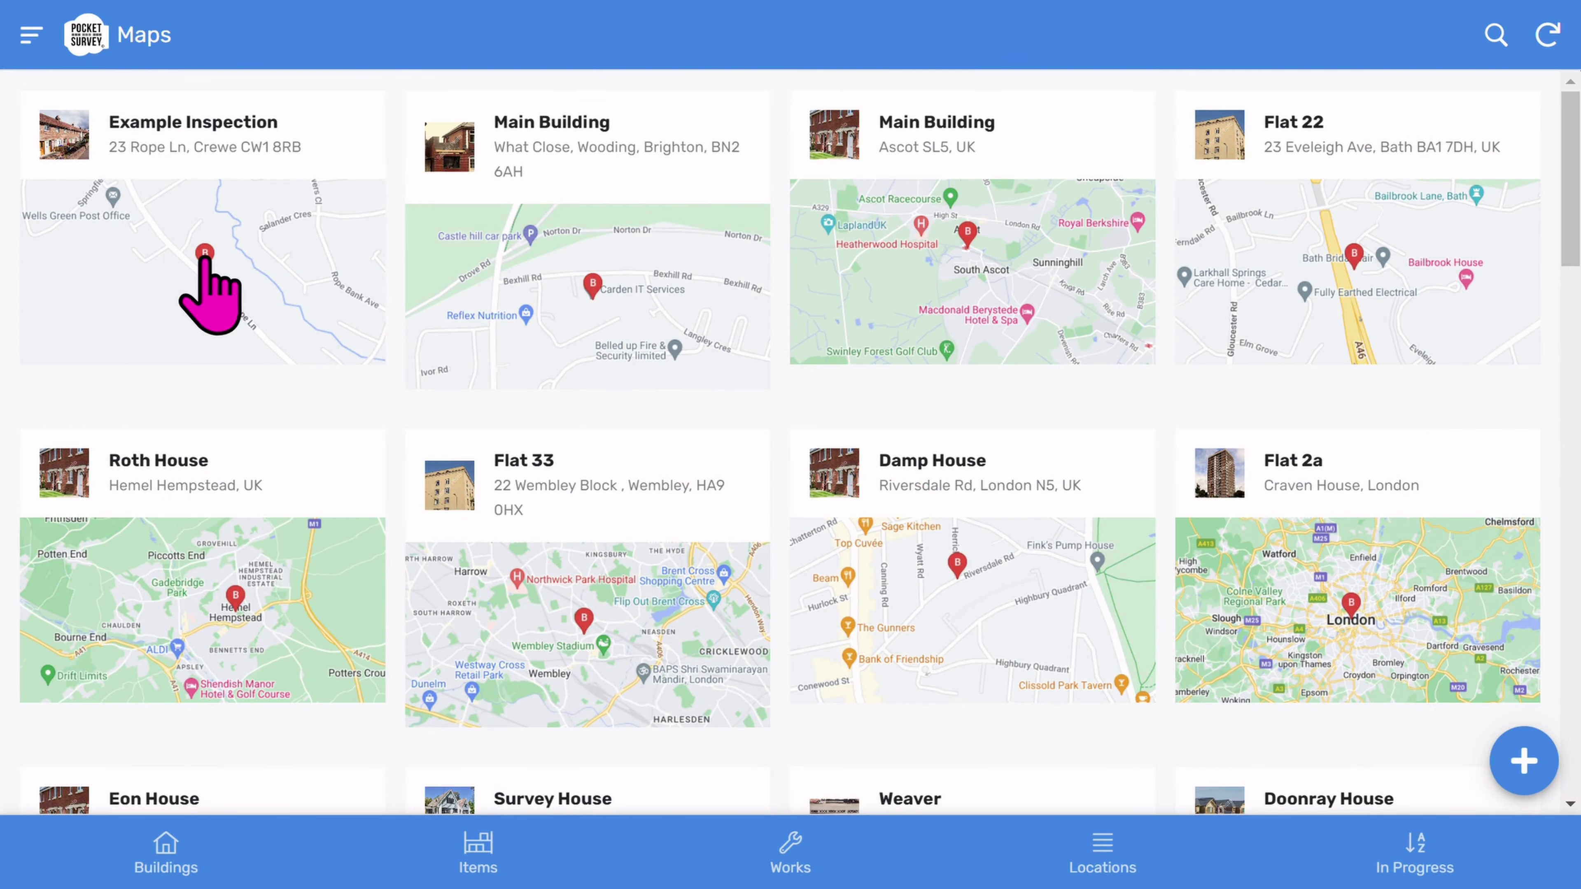
Open the Example Inspection building's details and show its address on a map.
left_click(207, 259)
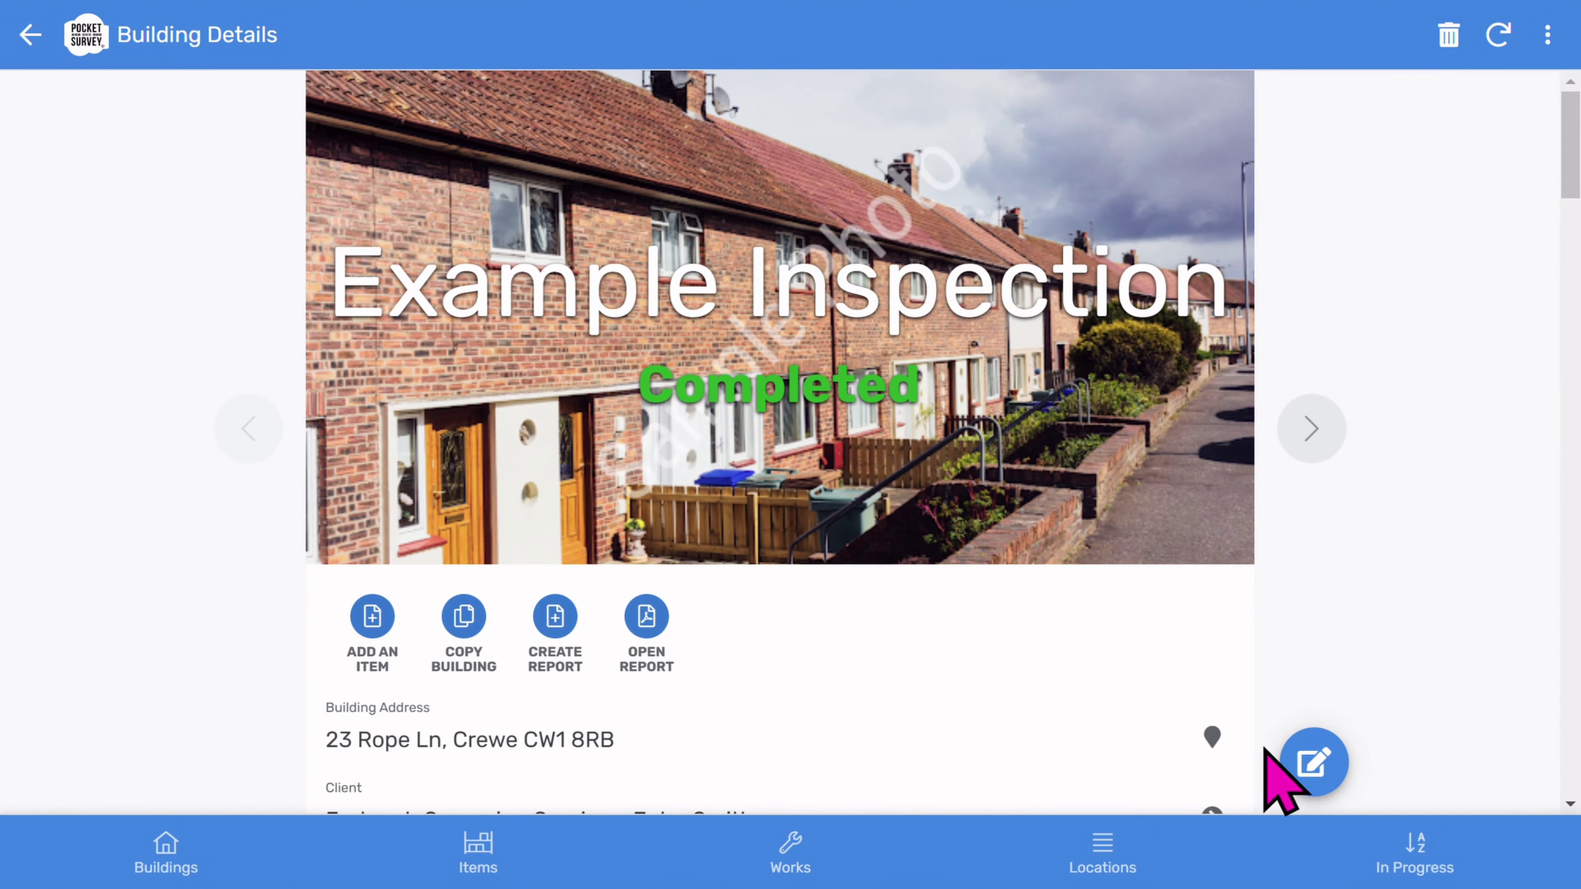
left_click(1214, 738)
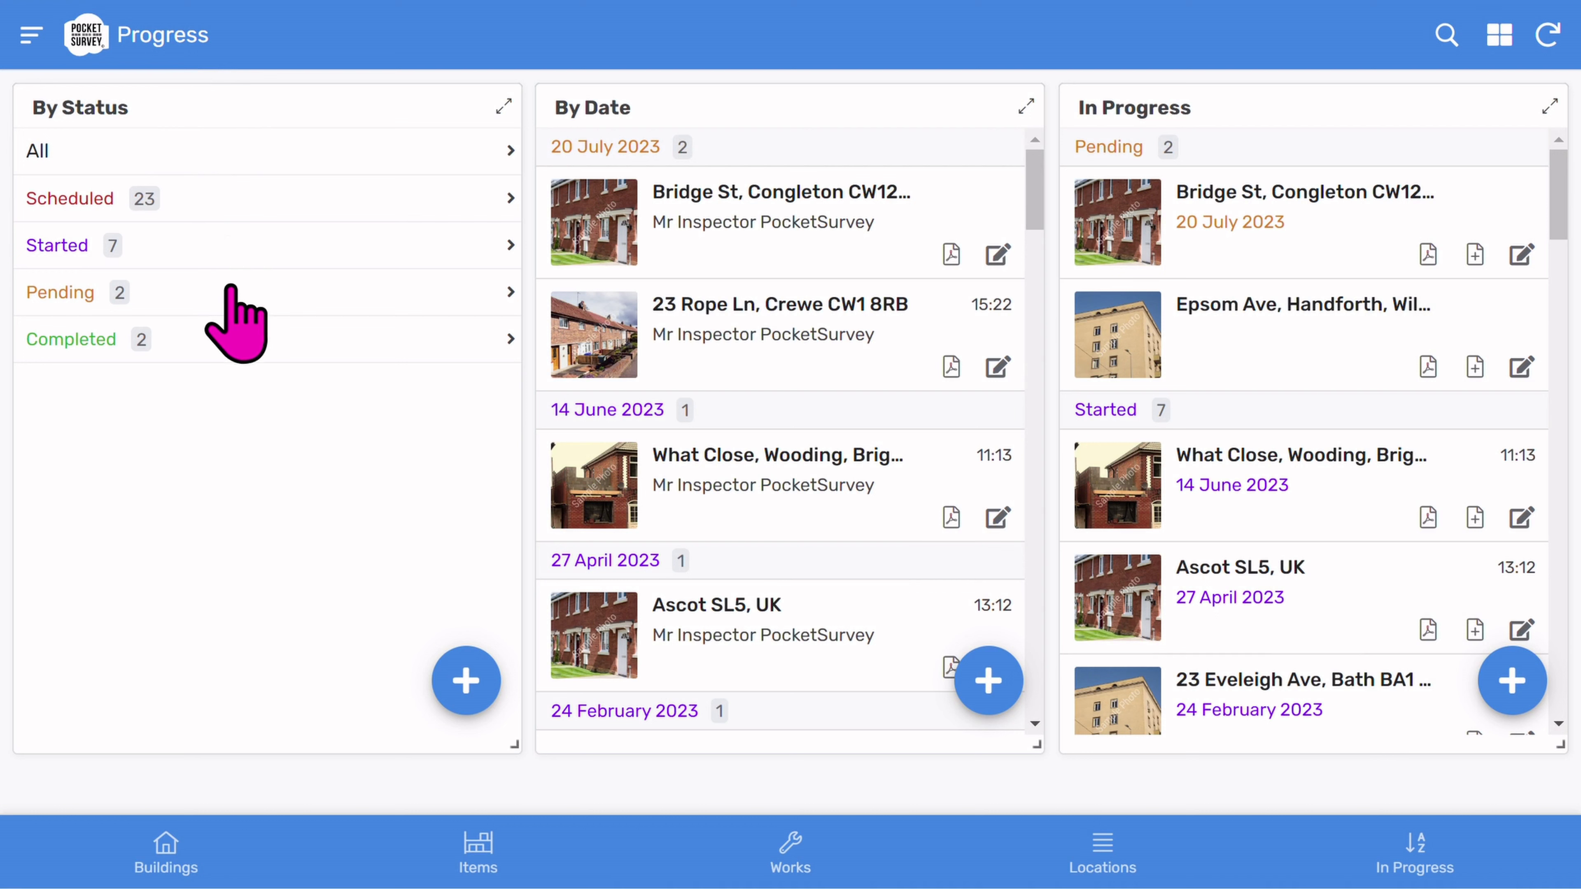
List the Pending surveys by inspector, then return to the status breakdown and scroll In Progress.
left_click(288, 294)
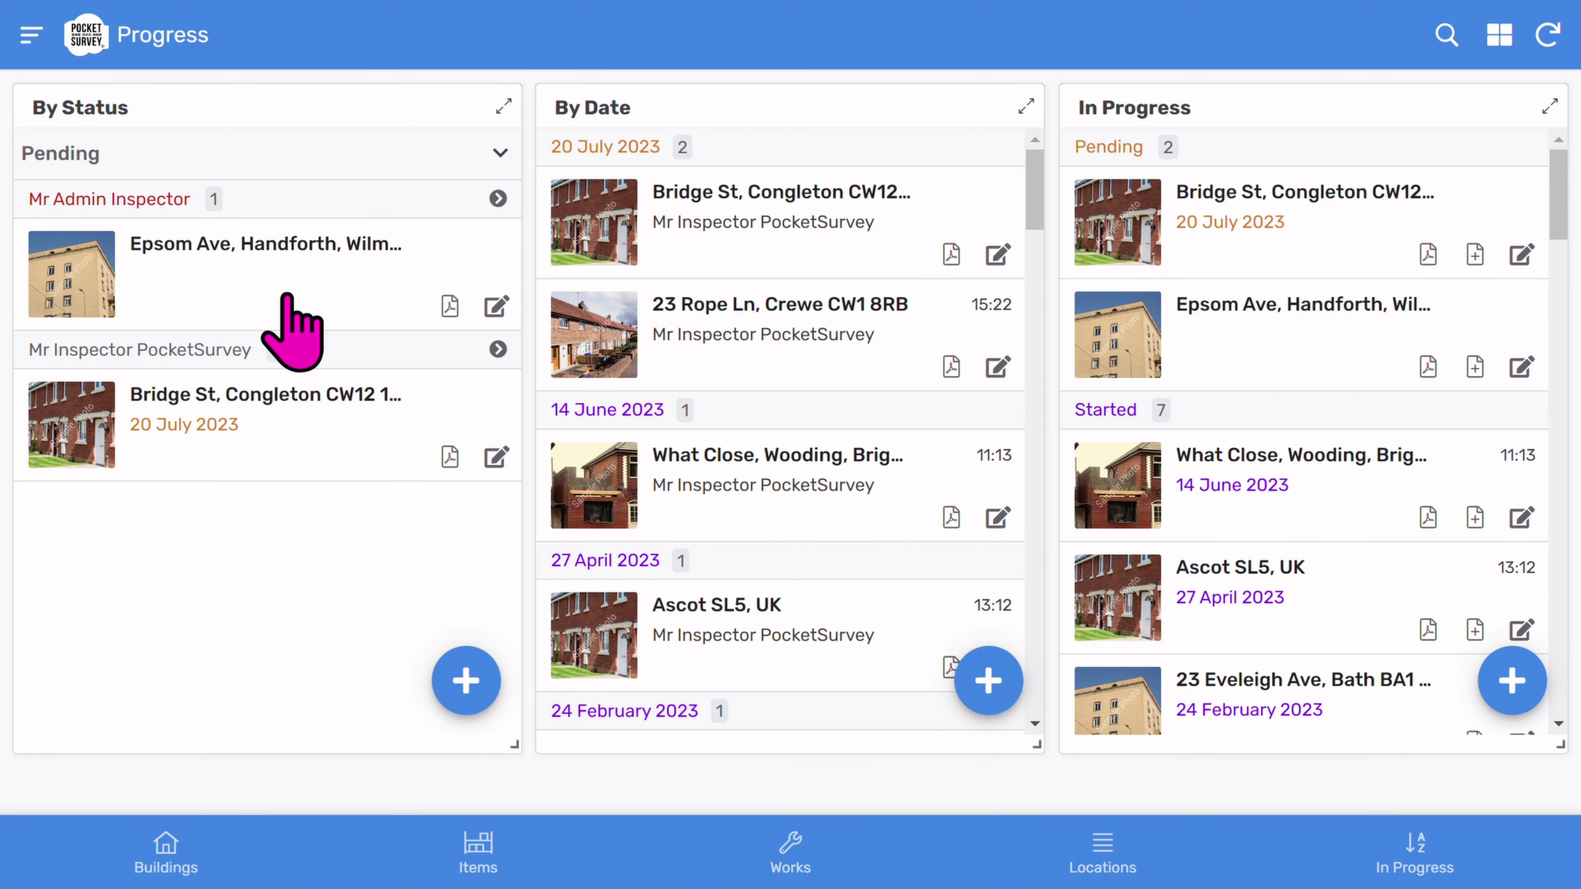
left_click(501, 153)
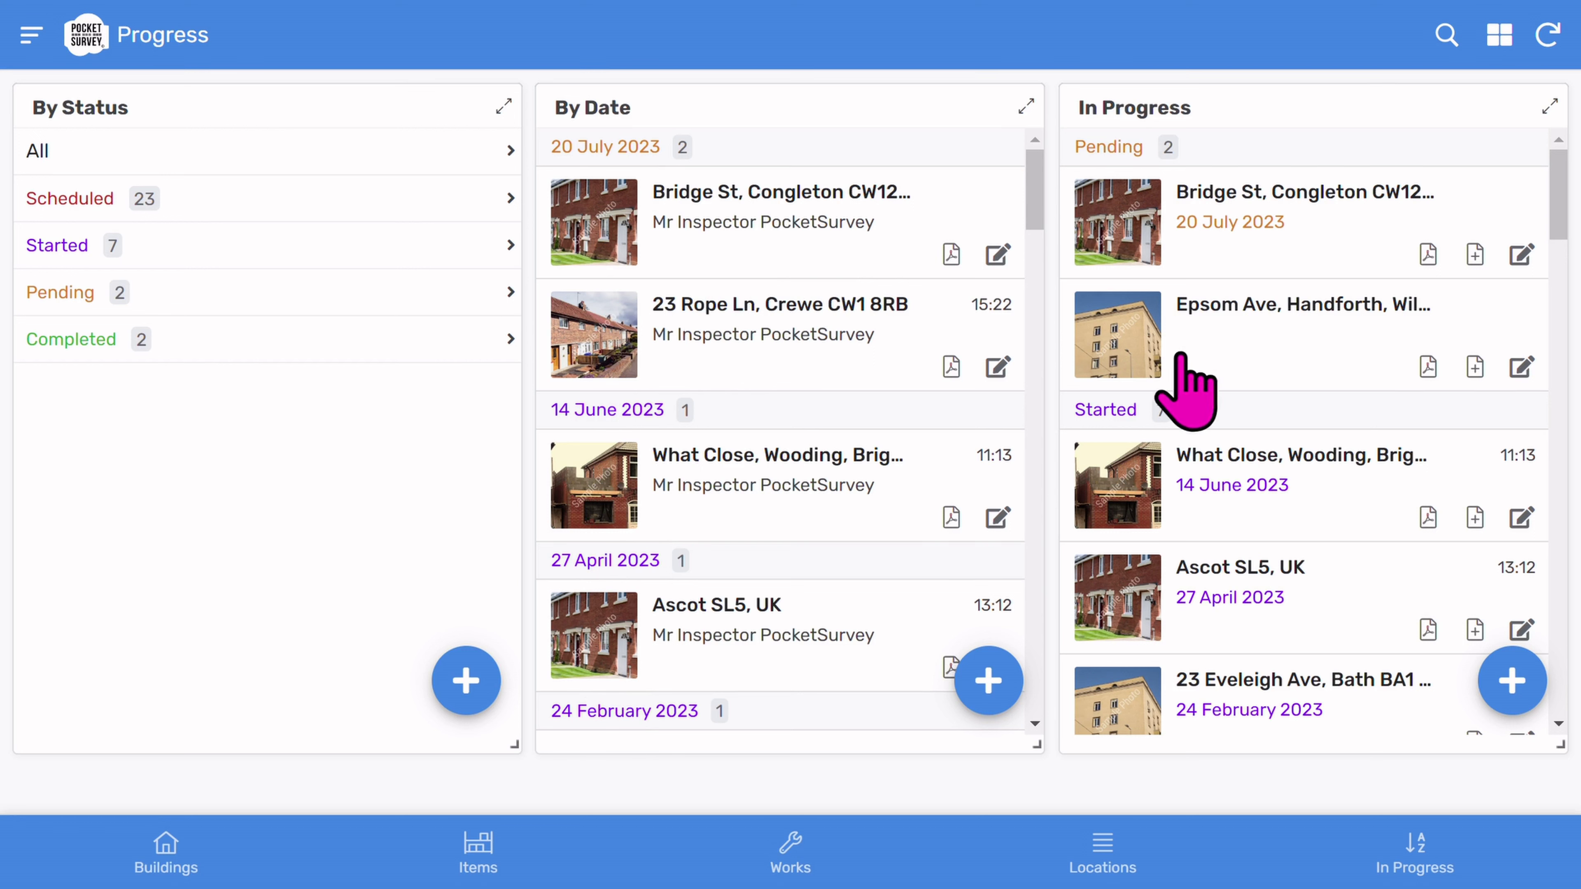
scroll(1208, 614, "down", 5)
scroll(1208, 614, "up", 5)
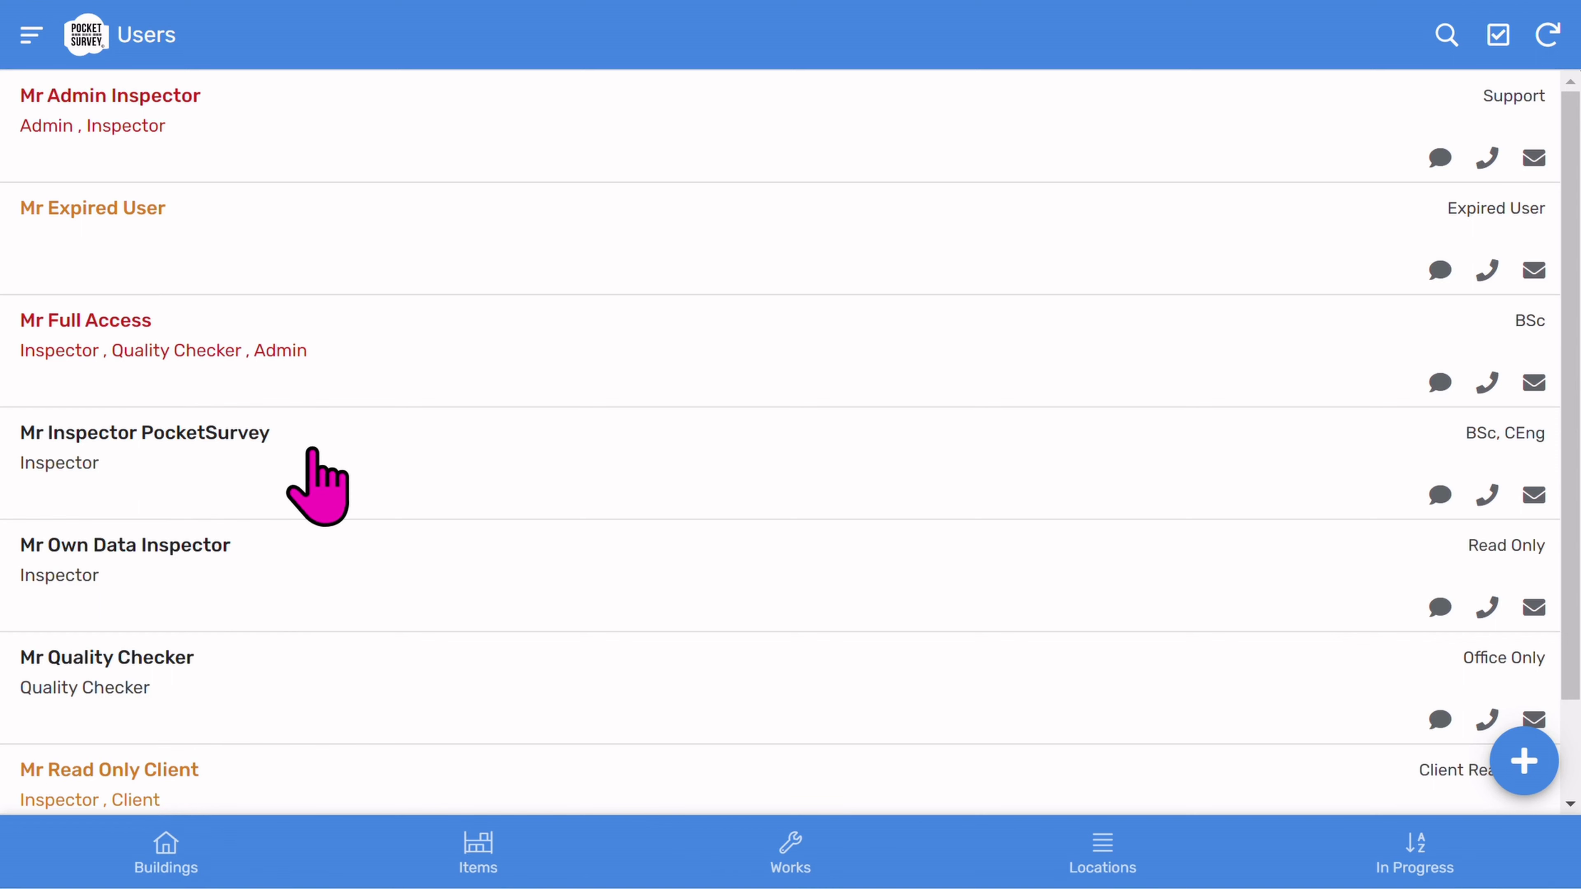
Open the inspector's User Details, scroll through them, and go back.
left_click(317, 474)
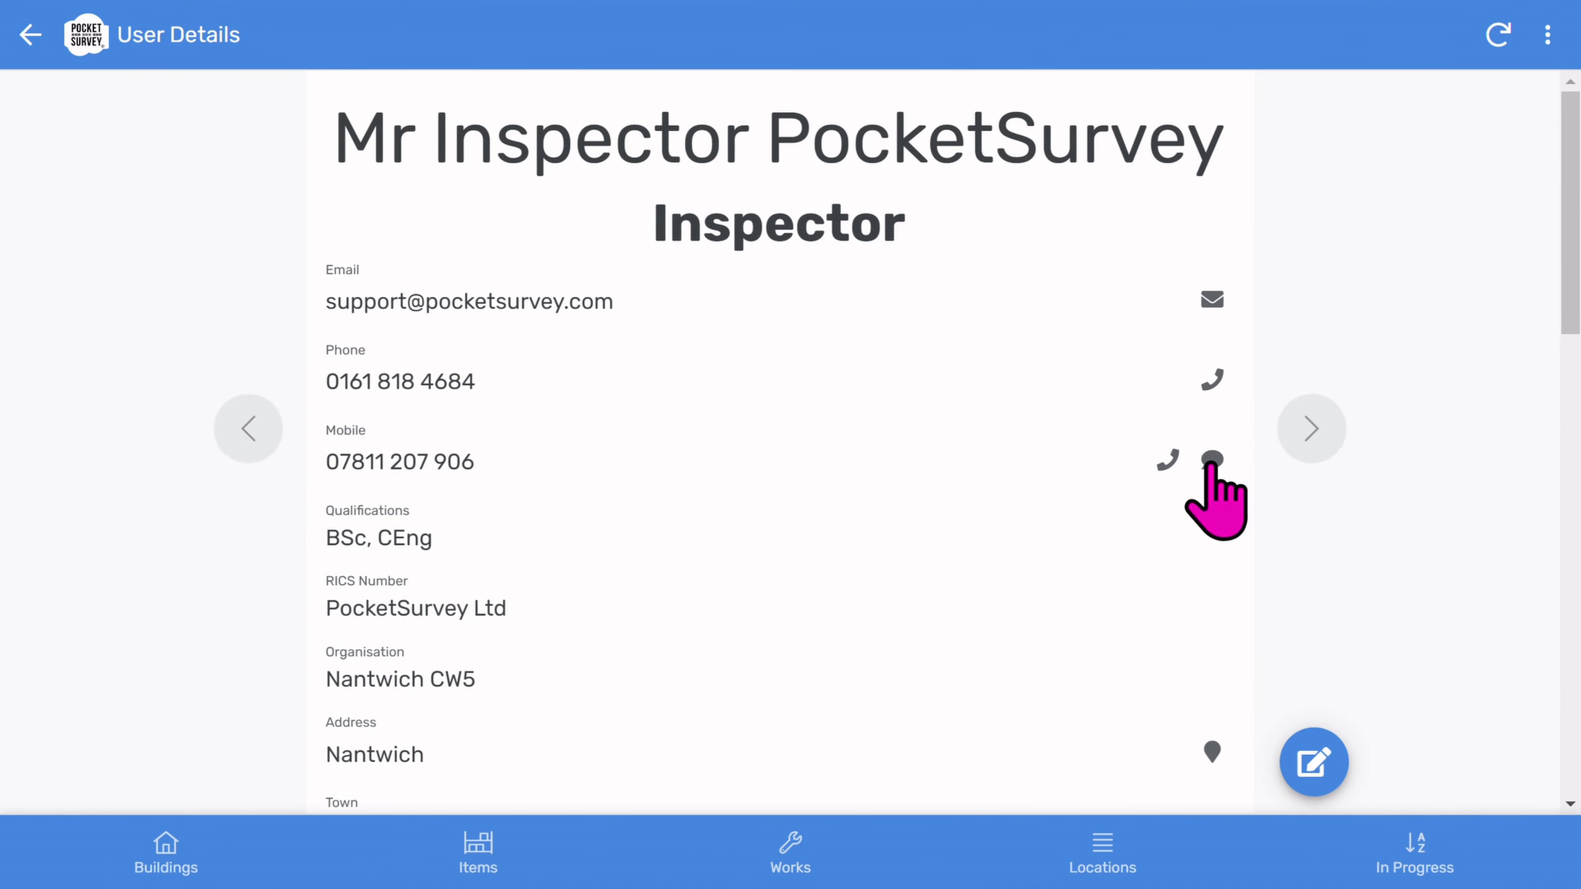
scroll(1214, 784, "down", 3)
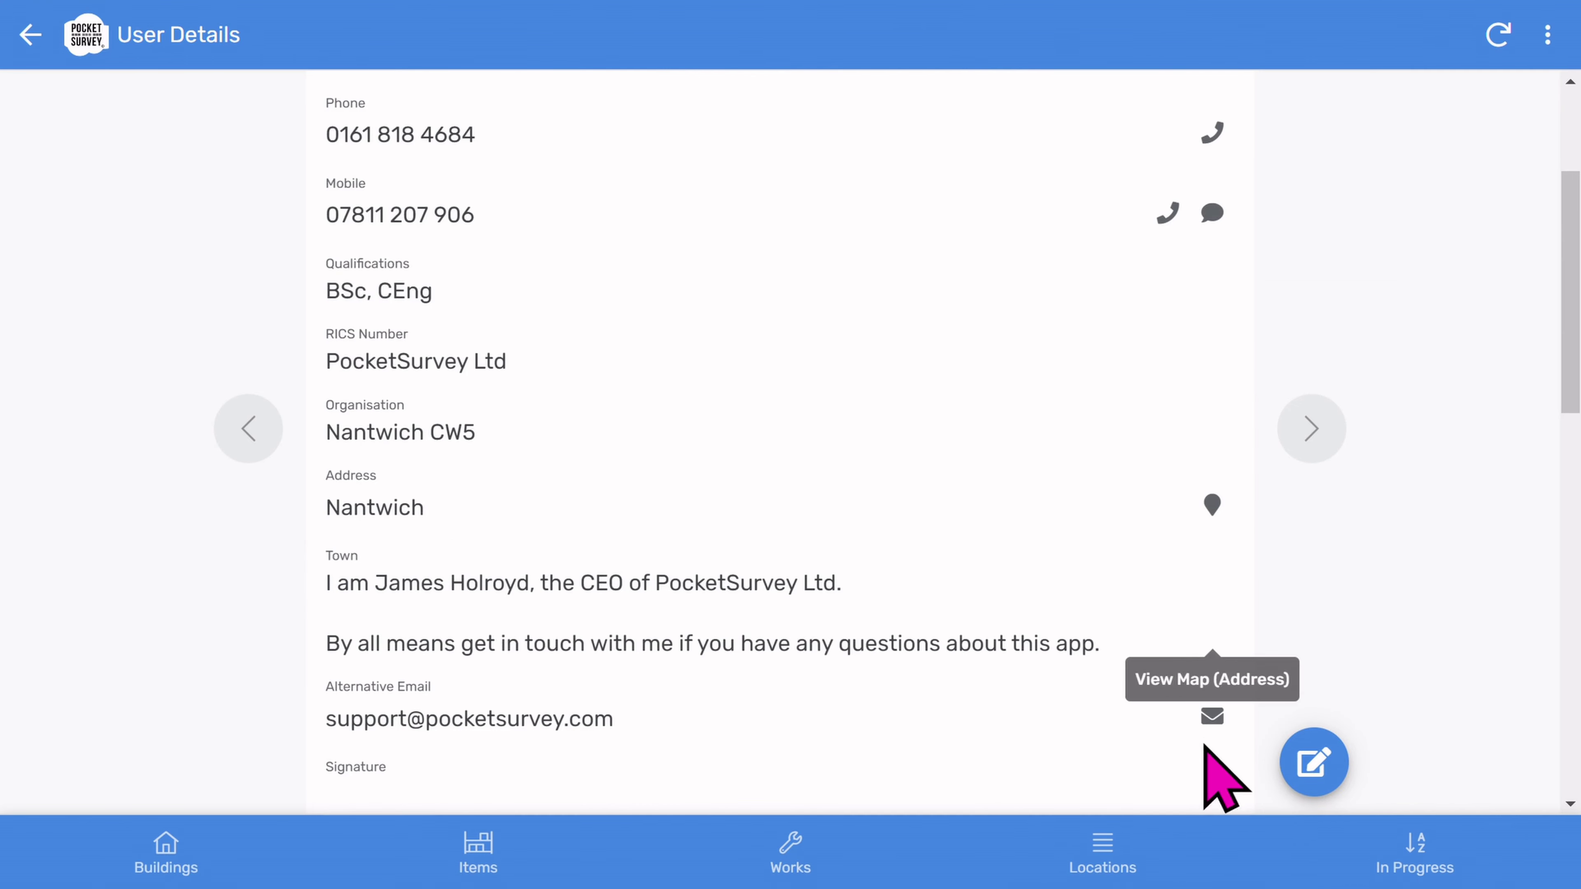
scroll(710, 630, "down", 5)
scroll(701, 616, "down", 8)
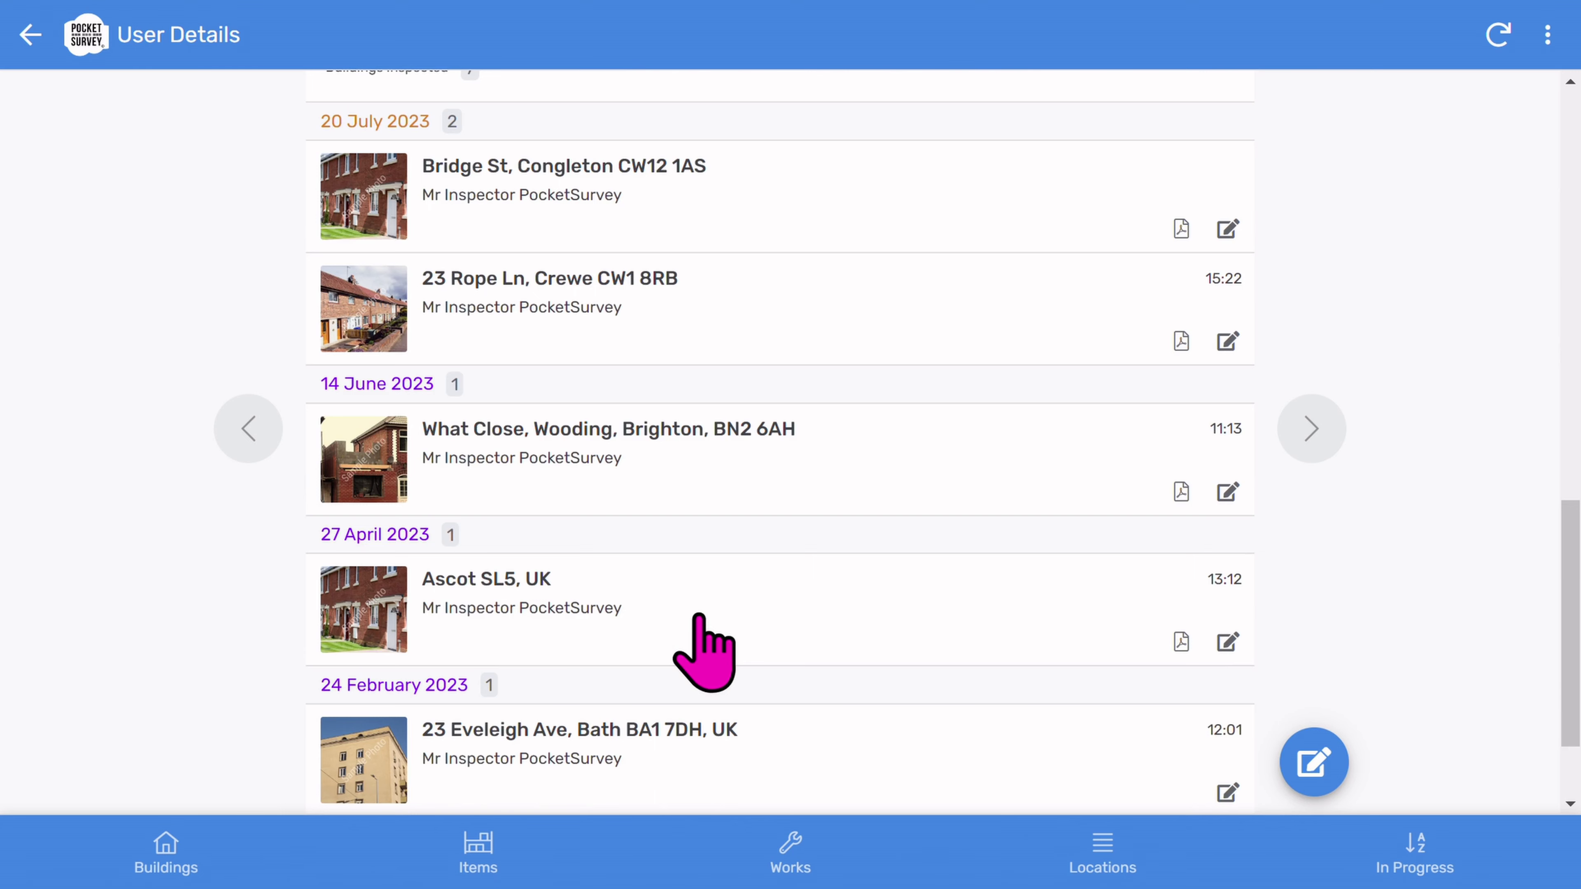
scroll(702, 636, "down", 3)
scroll(706, 651, "up", 5)
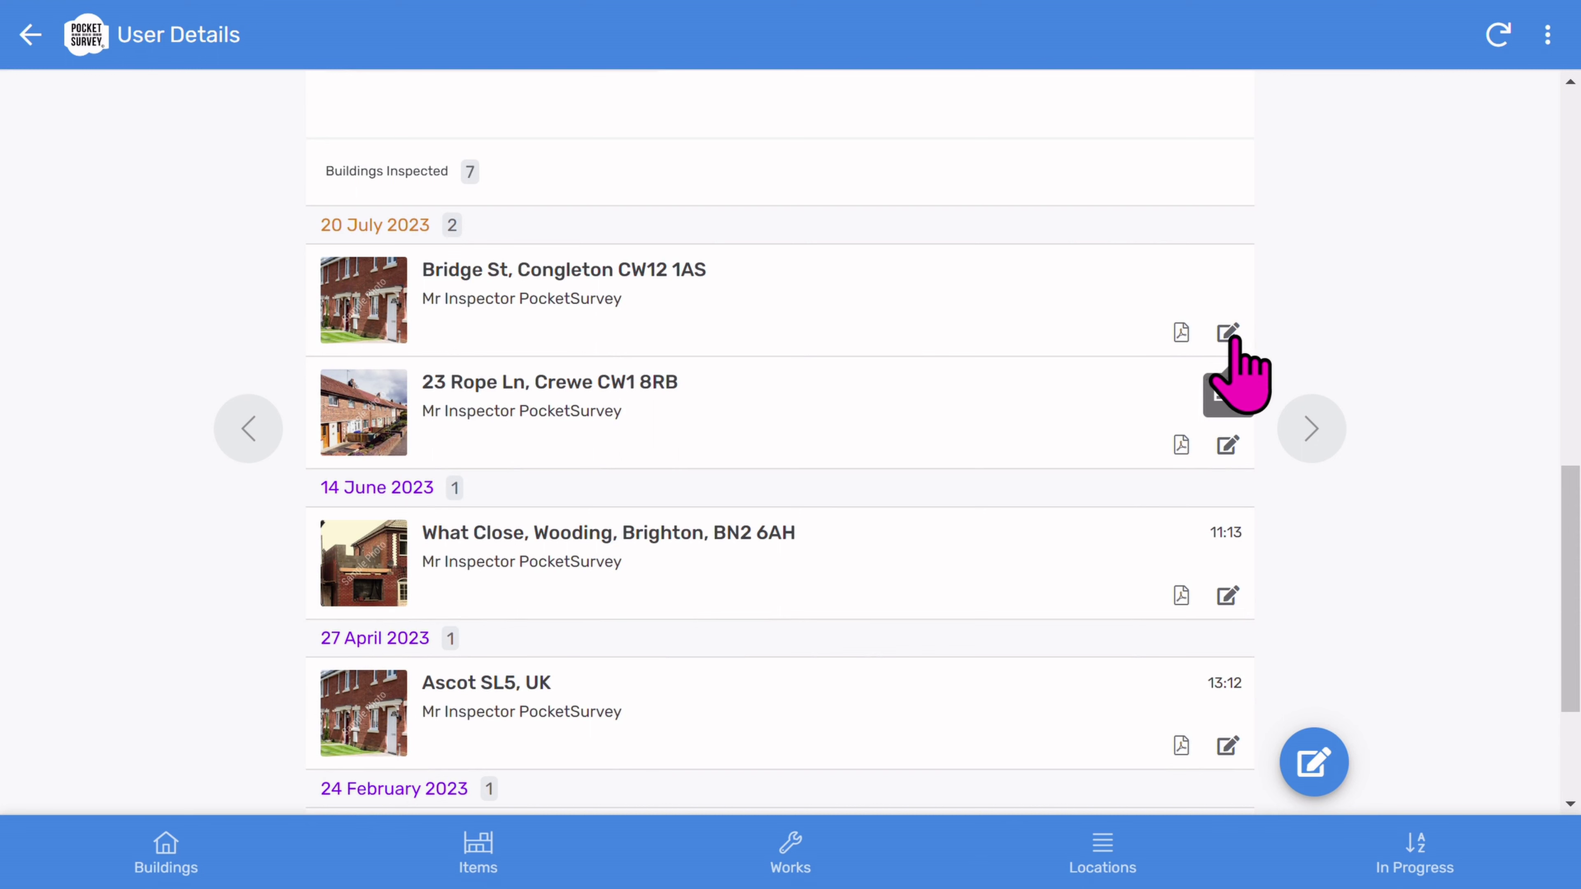
left_click(29, 34)
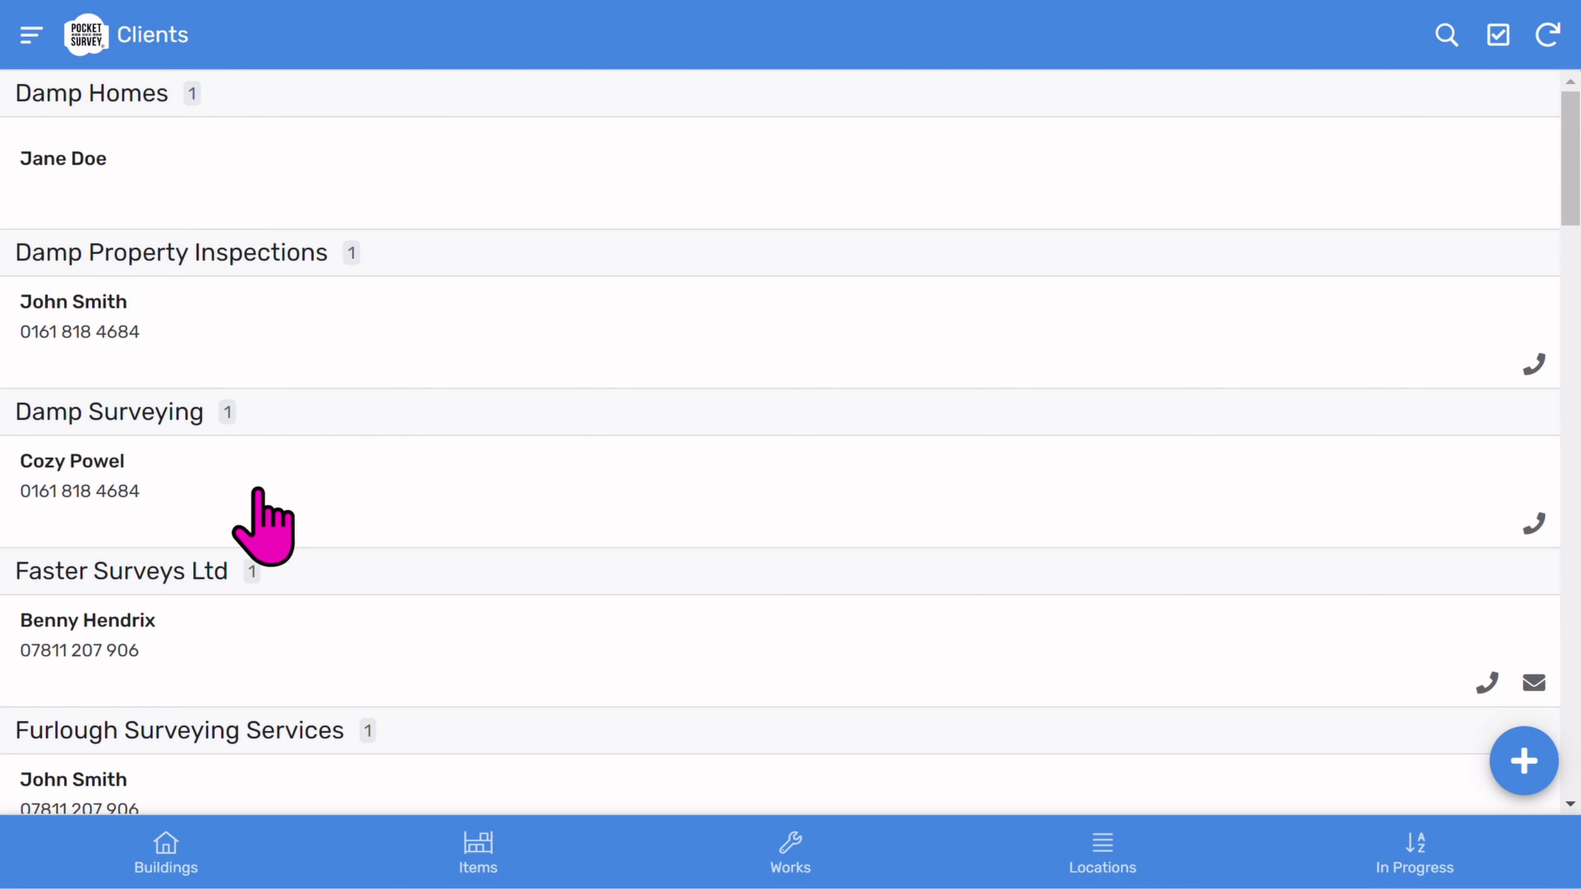
Open the Faster Surveys Ltd client and scroll through its Client Details.
left_click(265, 634)
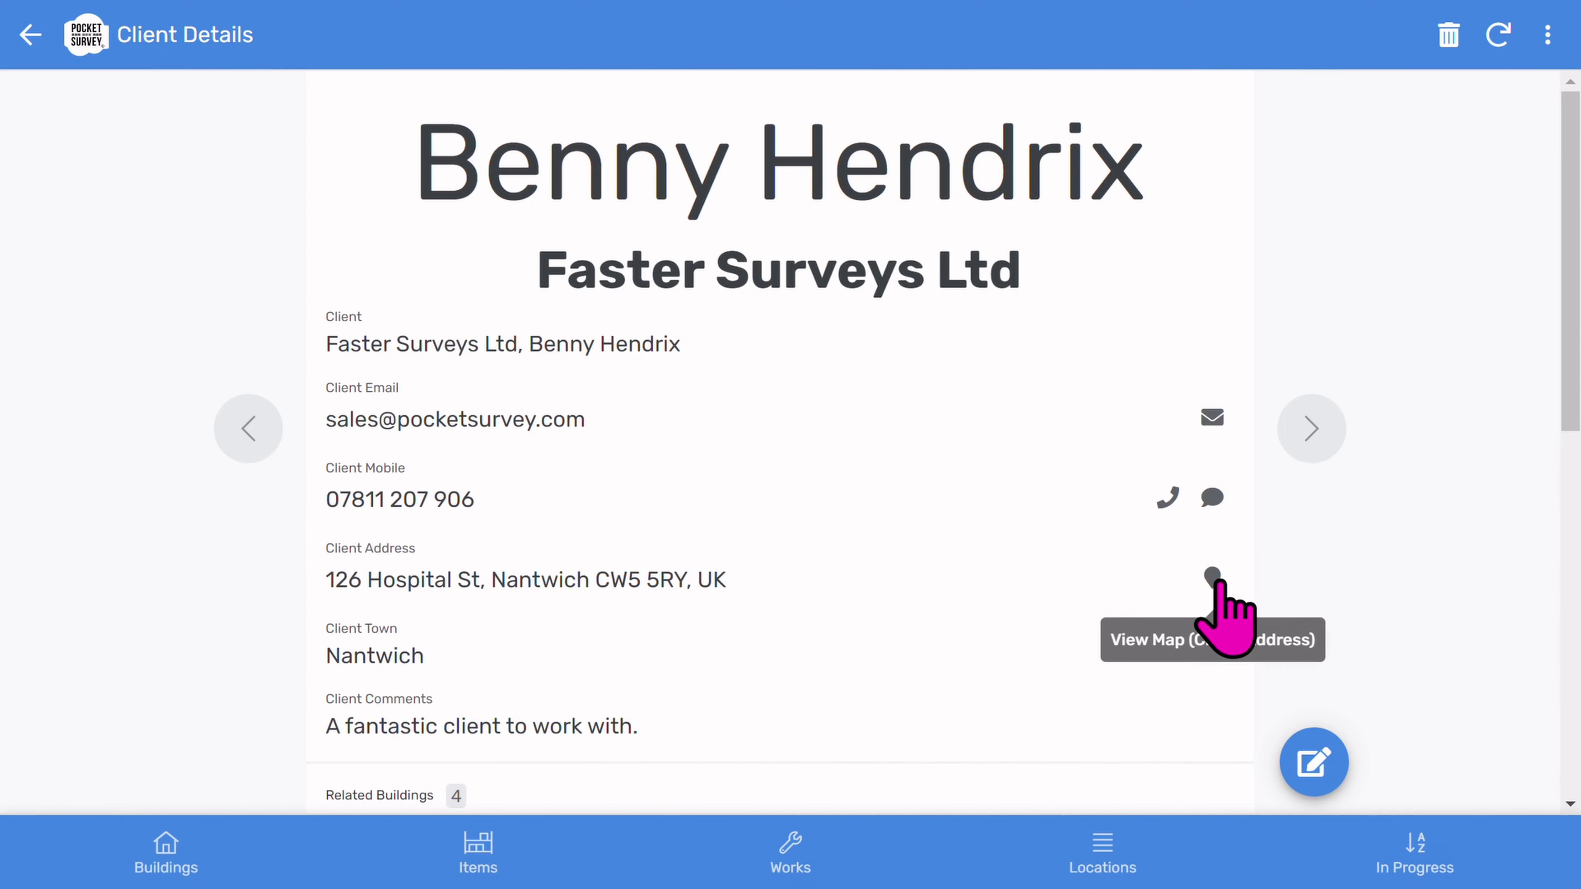
scroll(908, 599, "down", 8)
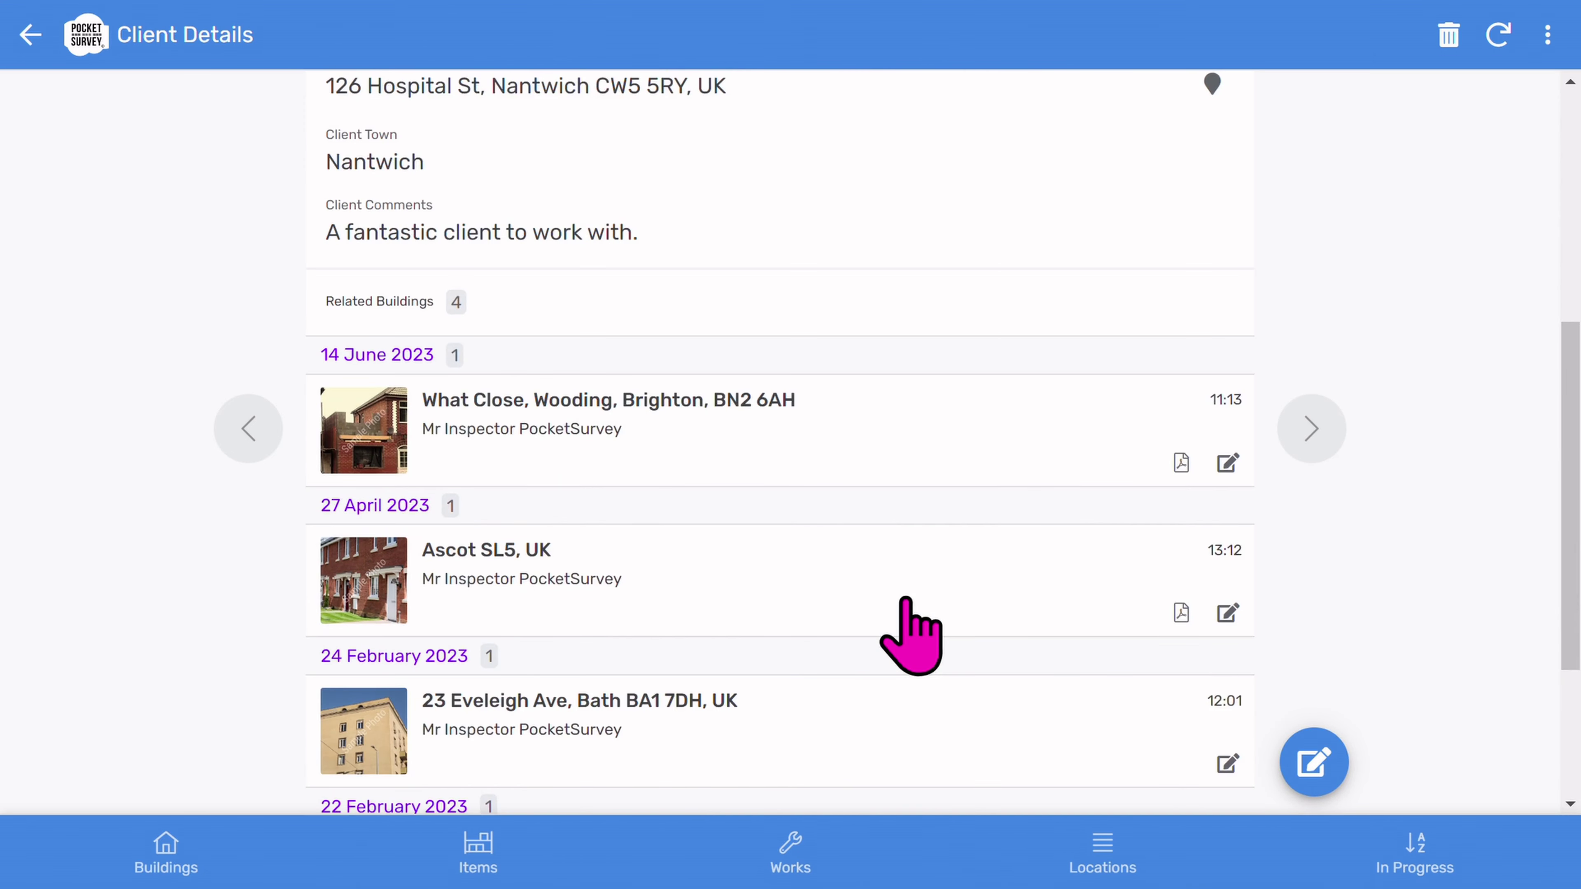
scroll(911, 635, "down", 4)
scroll(911, 636, "up", 2)
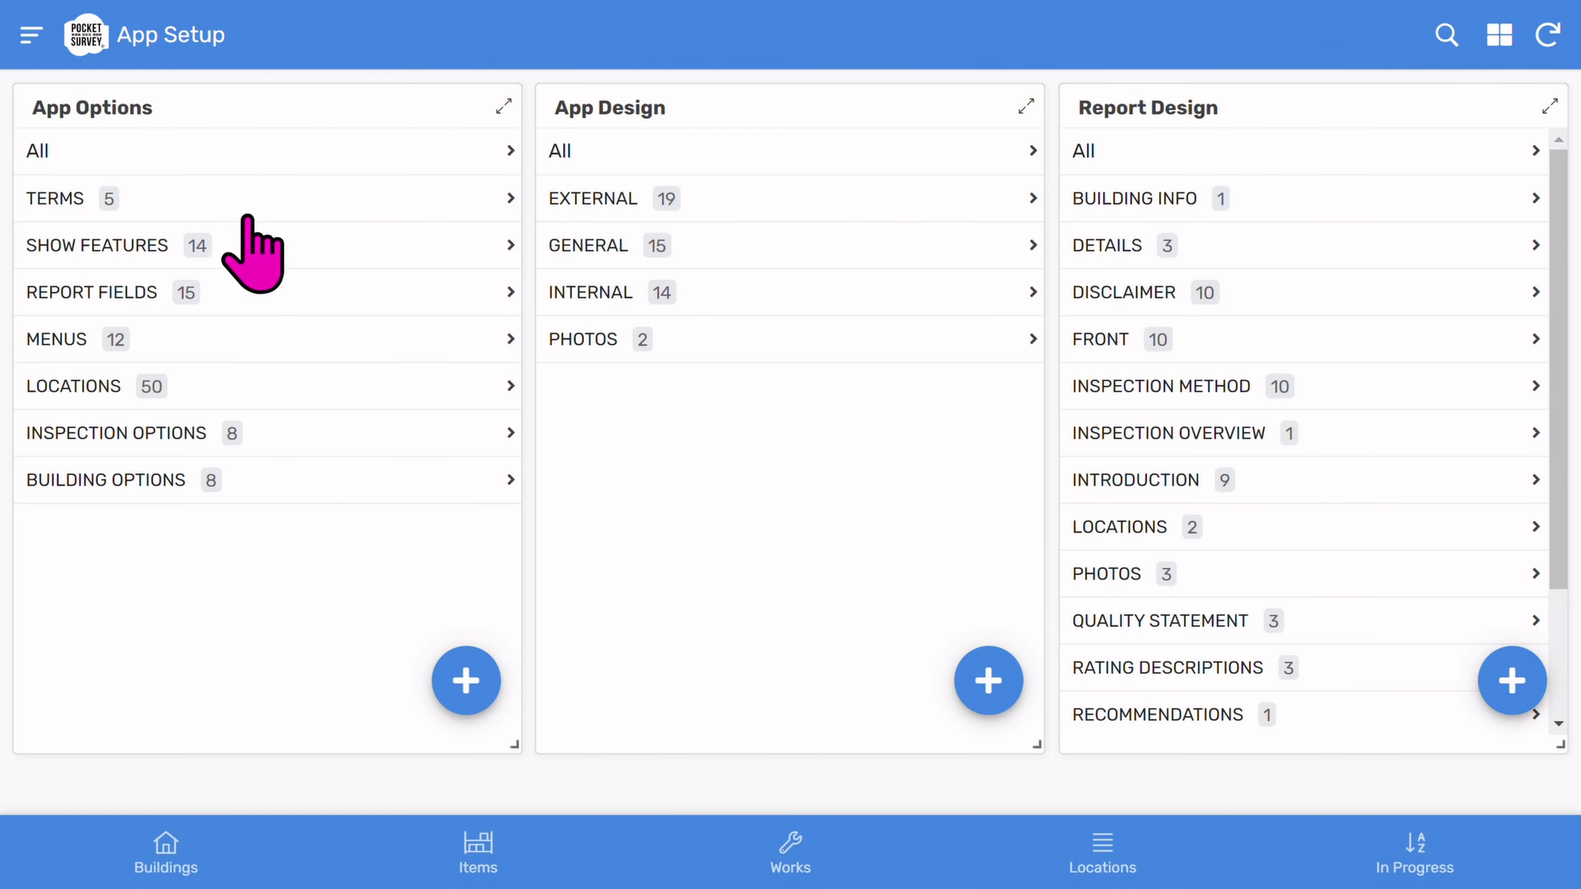
In SHOW FEATURES, set the Show Clients option to No.
left_click(260, 252)
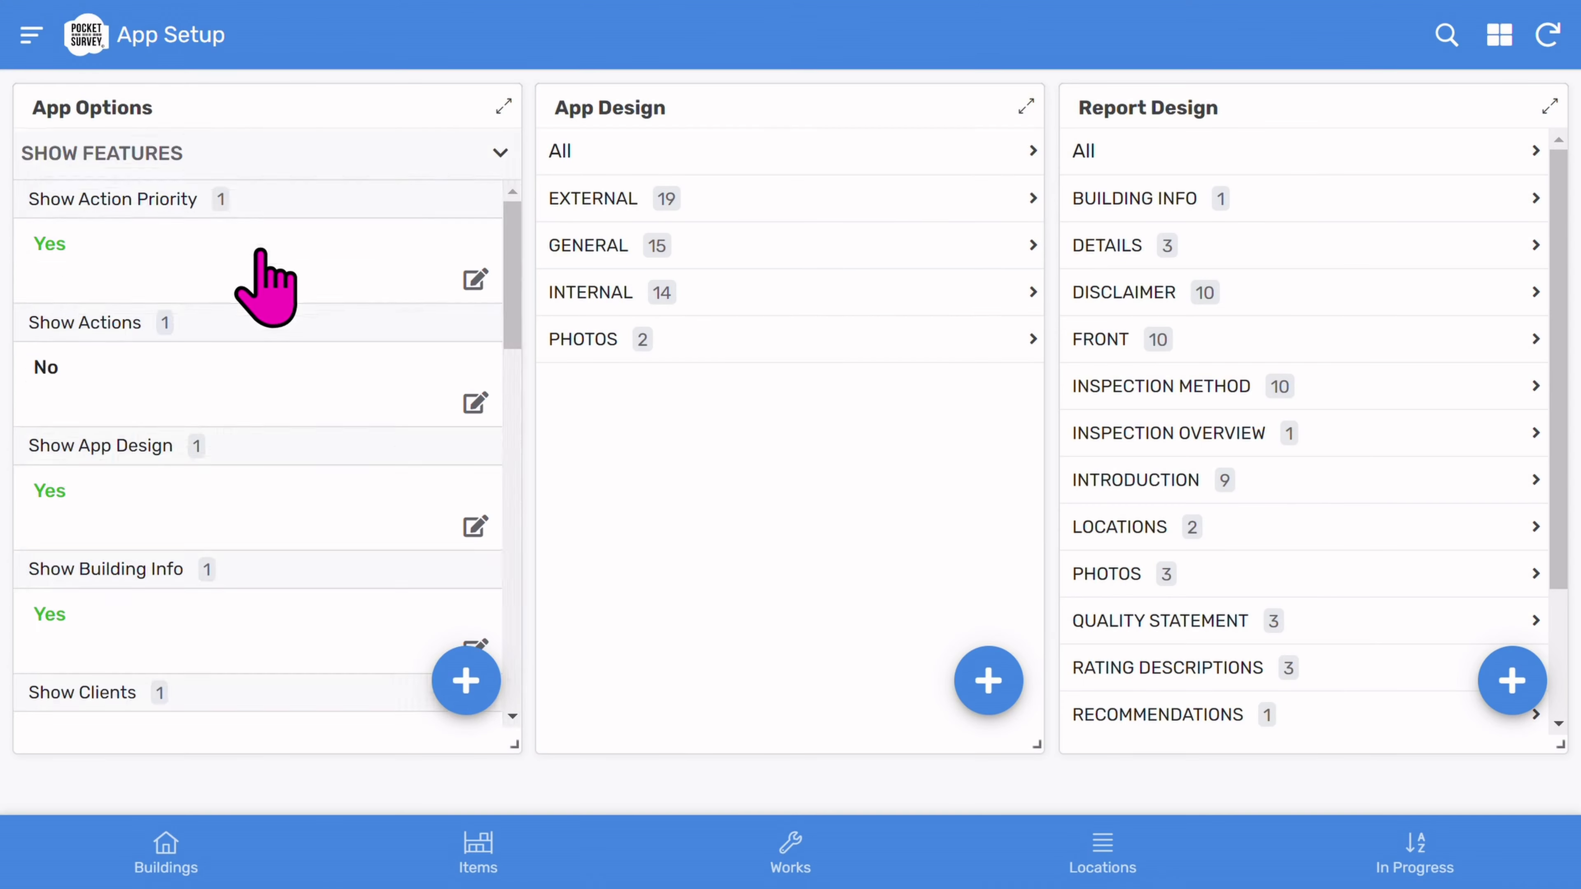
scroll(264, 275, "down", 5)
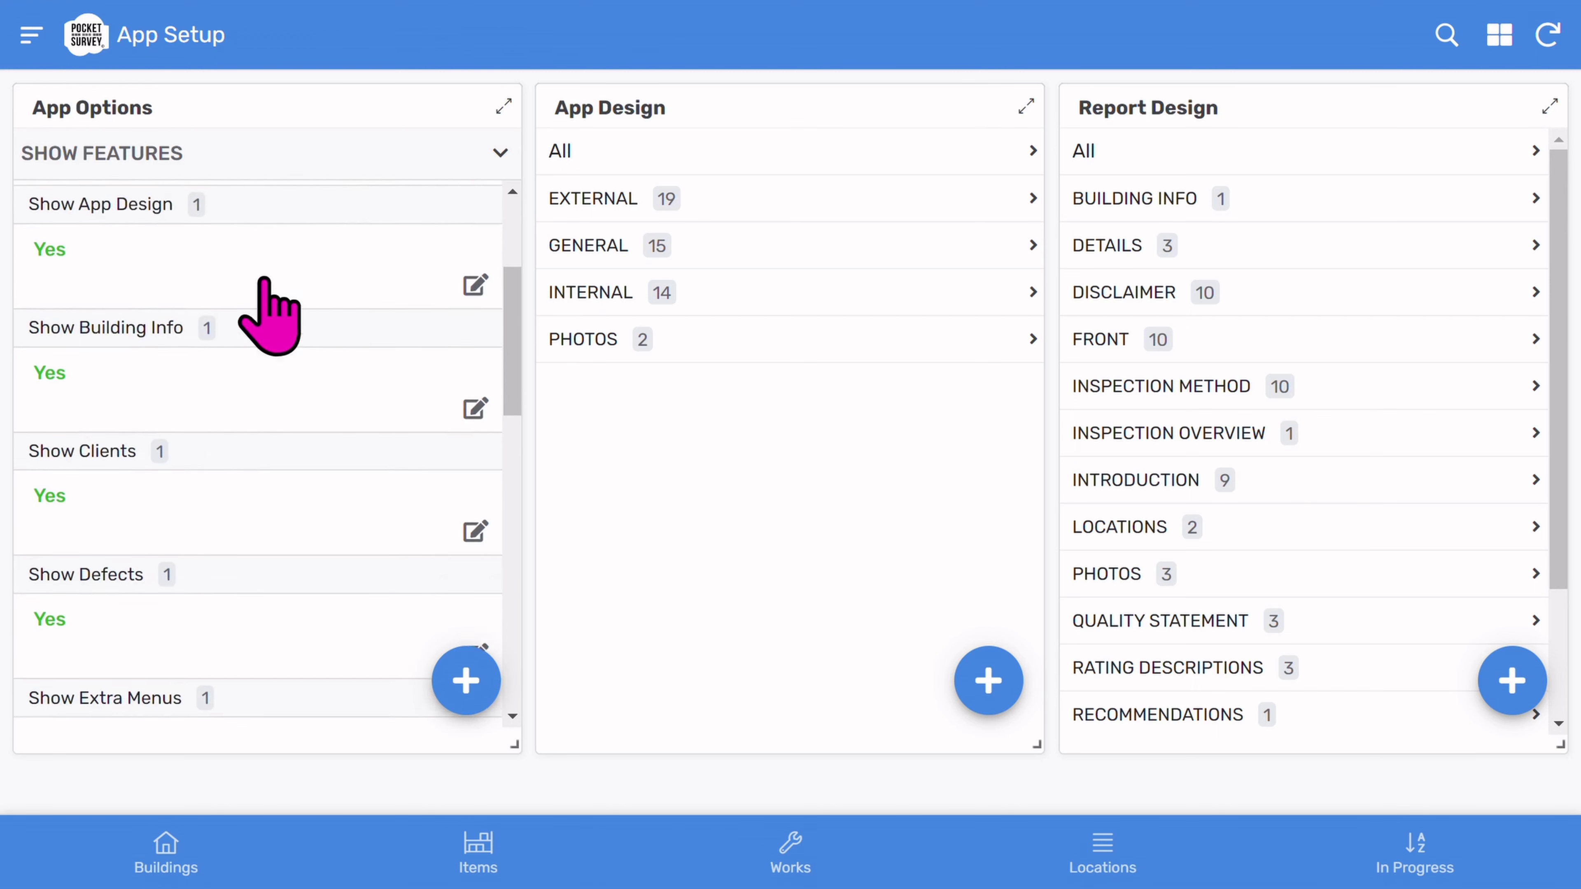
left_click(227, 381)
left_click(430, 334)
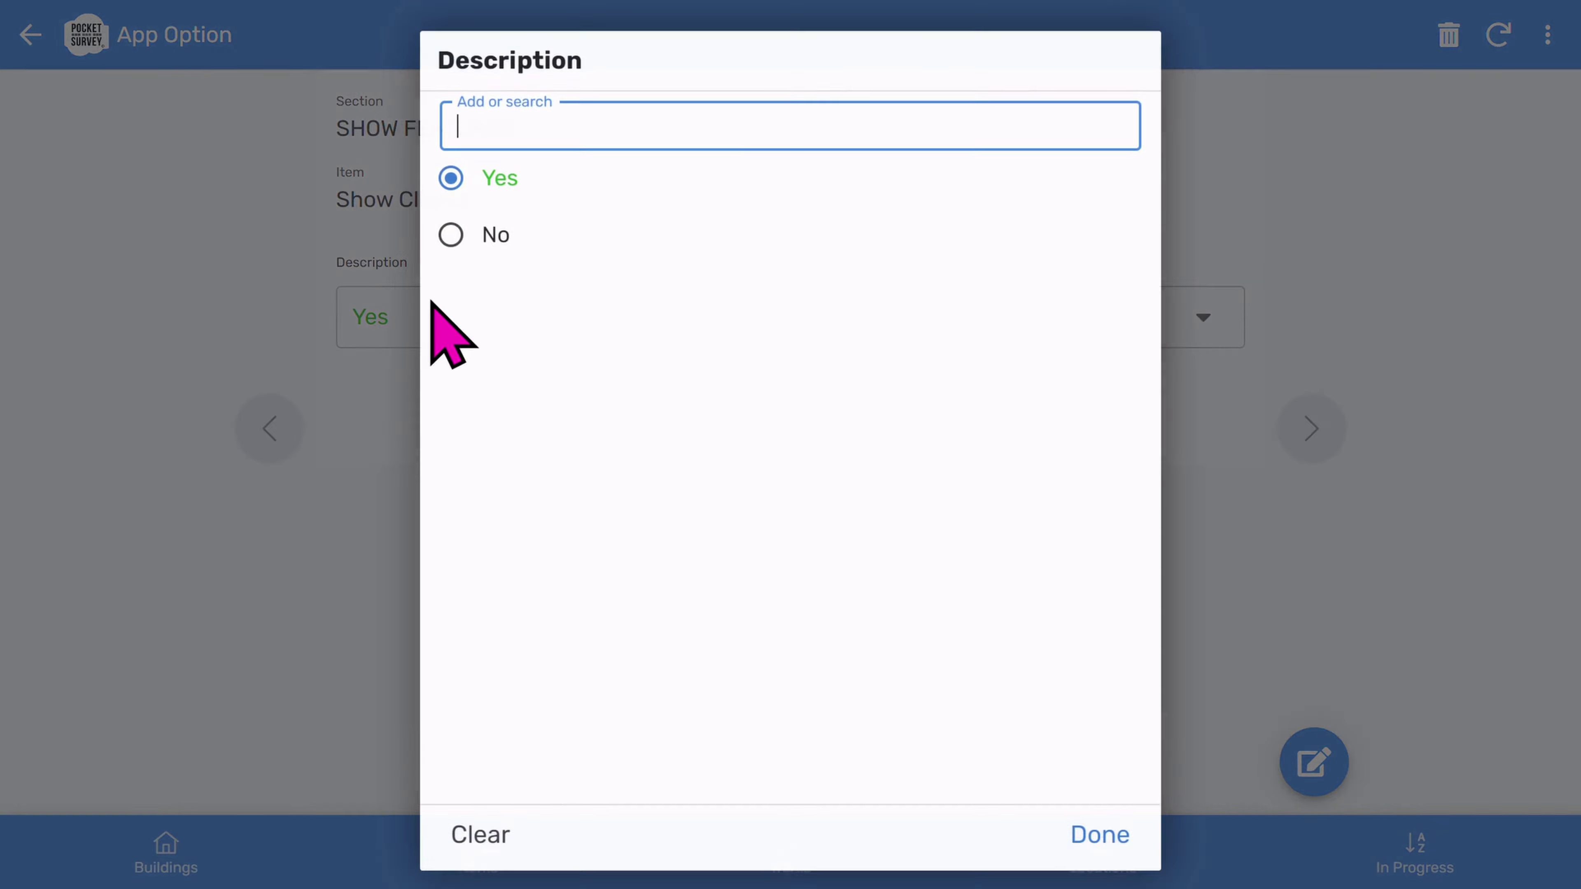
left_click(449, 236)
left_click(30, 34)
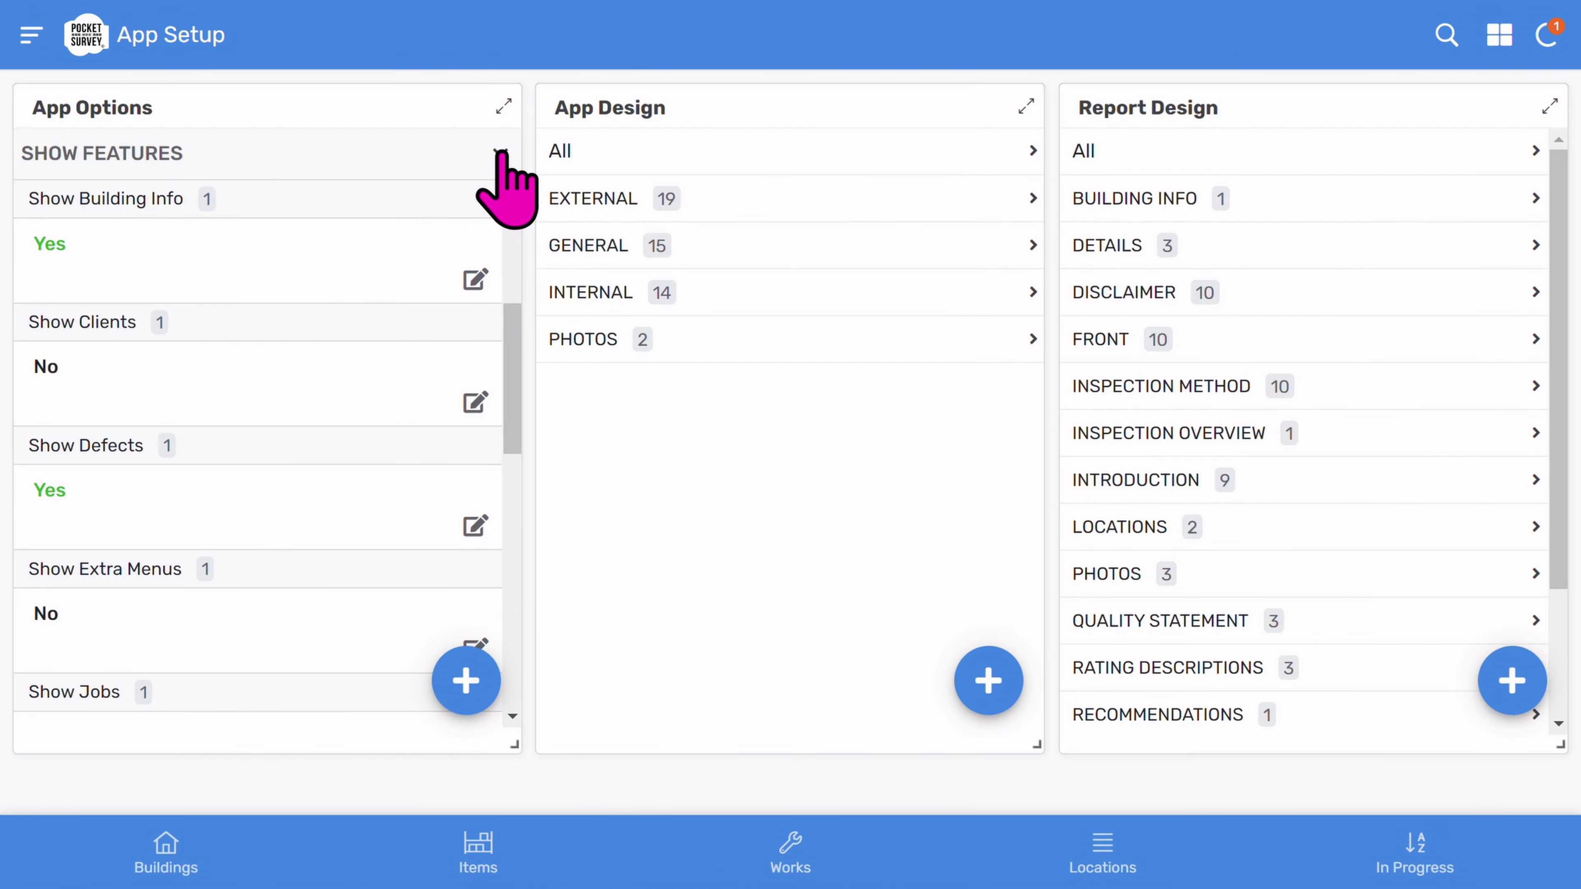
left_click(502, 154)
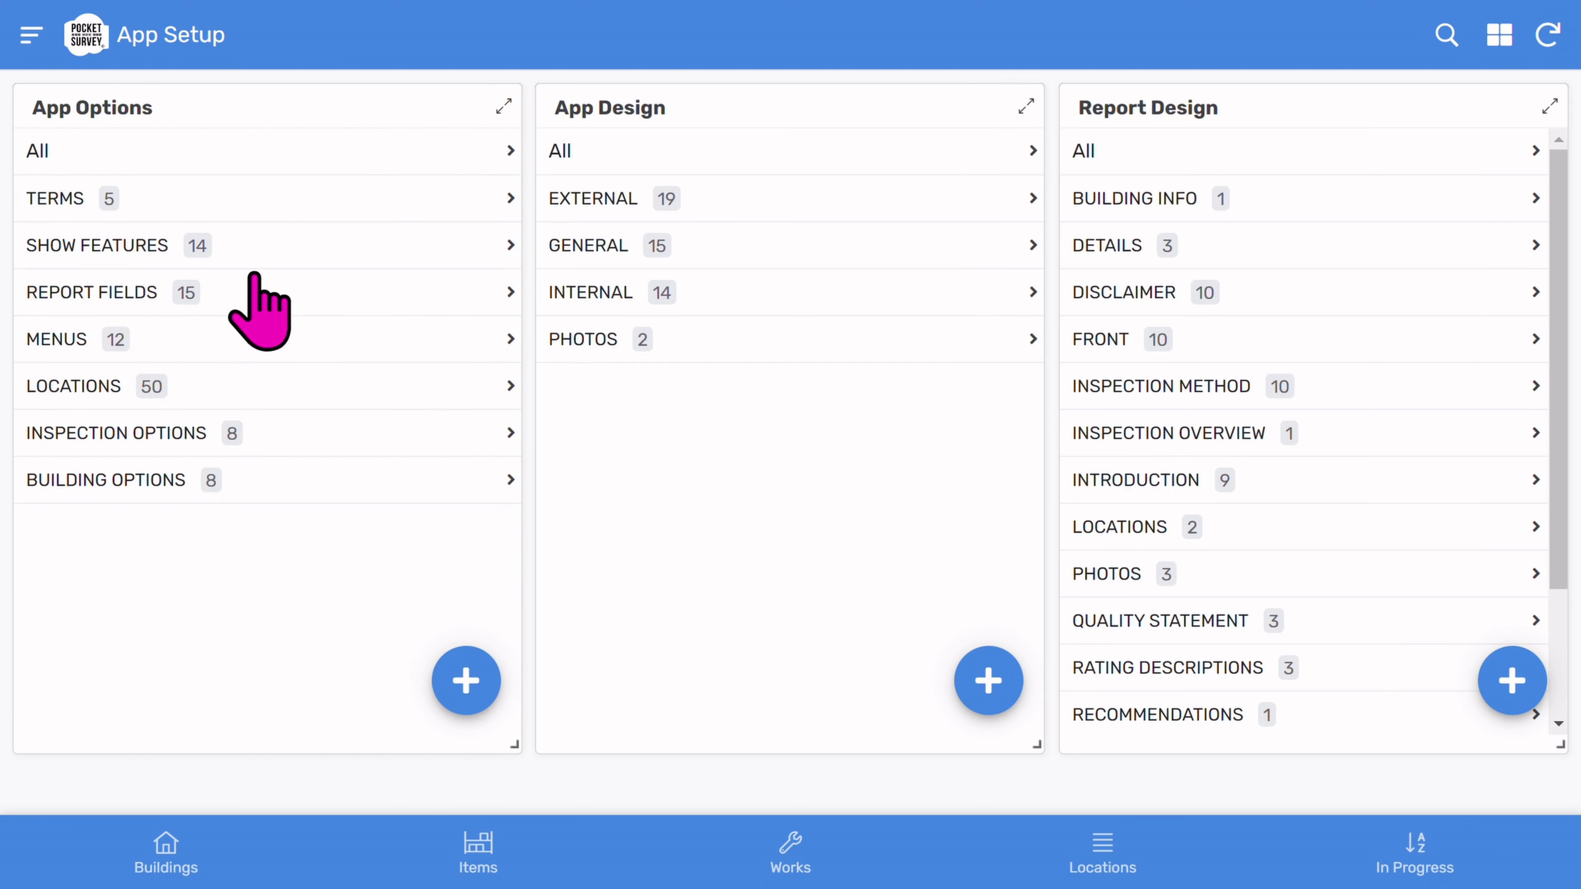
Browse the REPORT FIELDS and MENUS options, then open the LOCATIONS category.
left_click(269, 298)
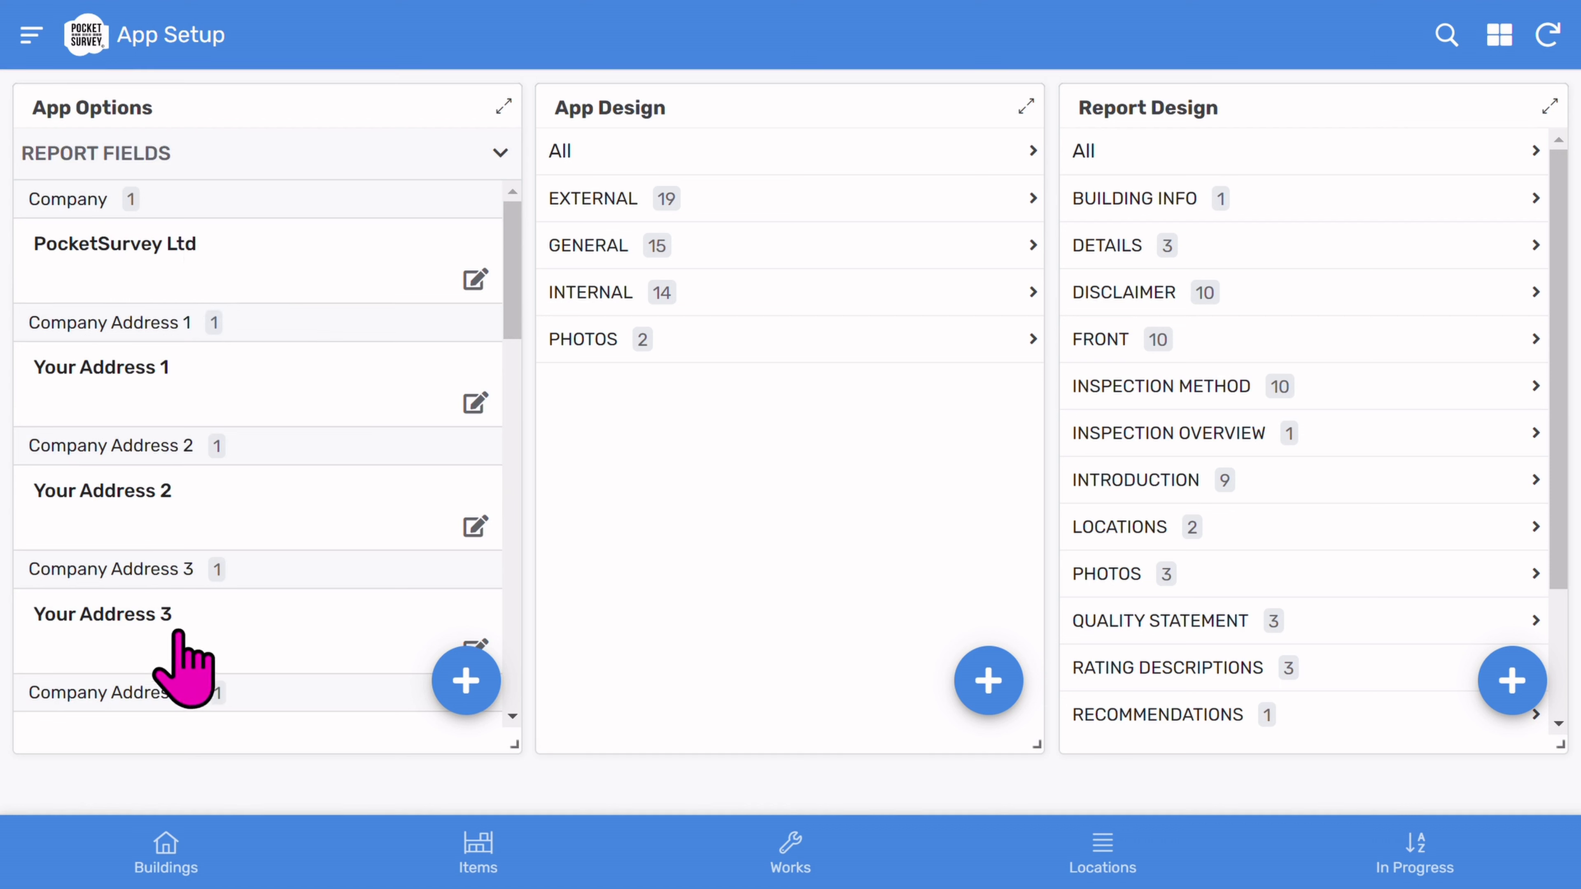
scroll(190, 652, "down", 1)
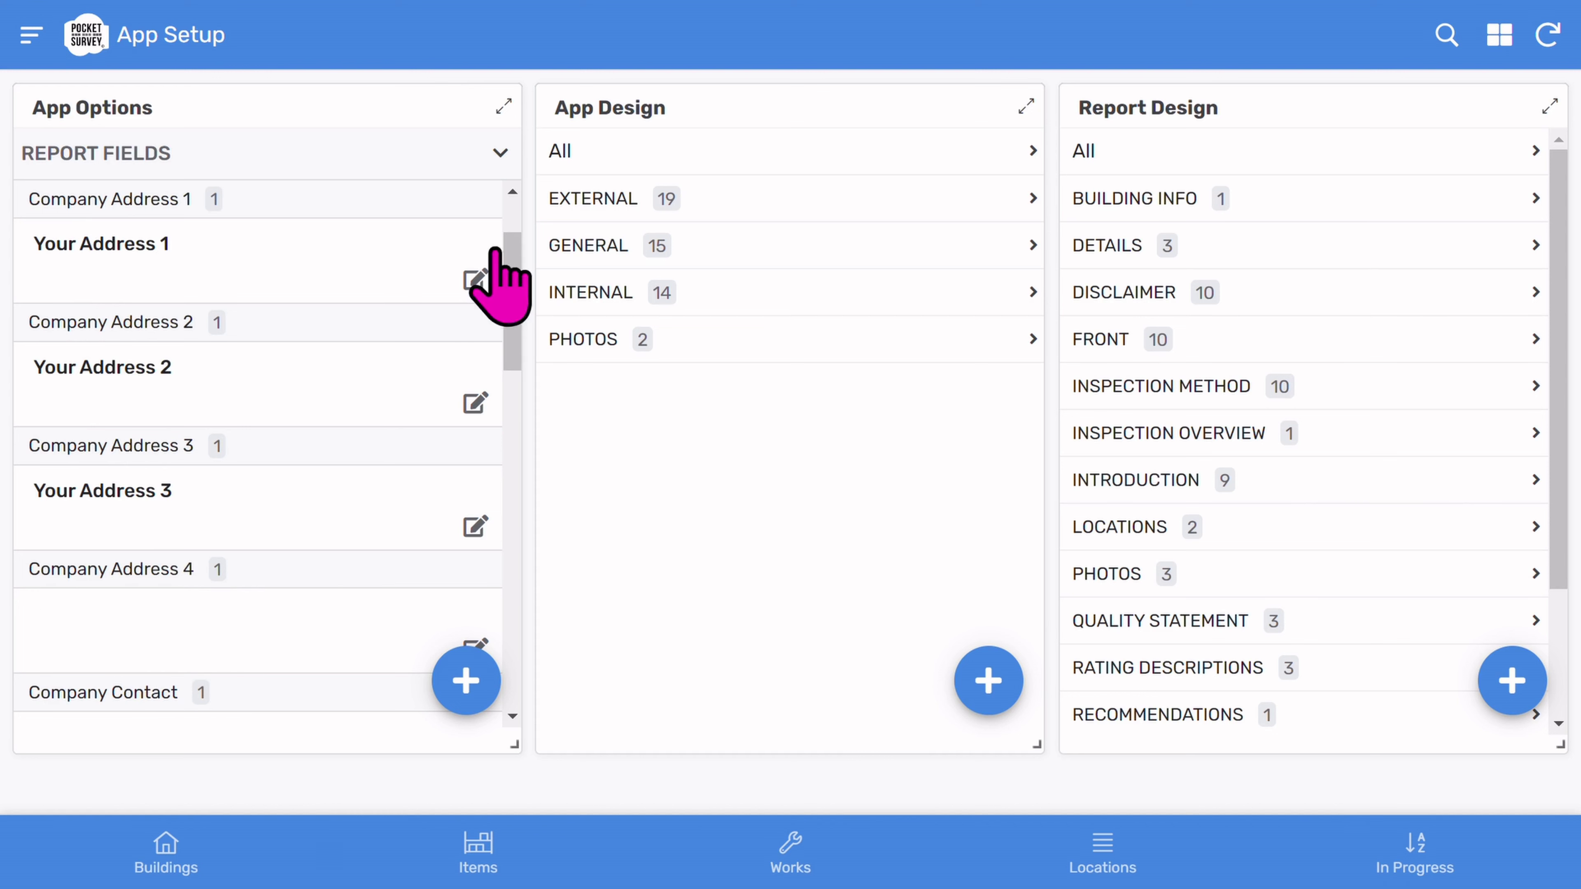
left_click(502, 153)
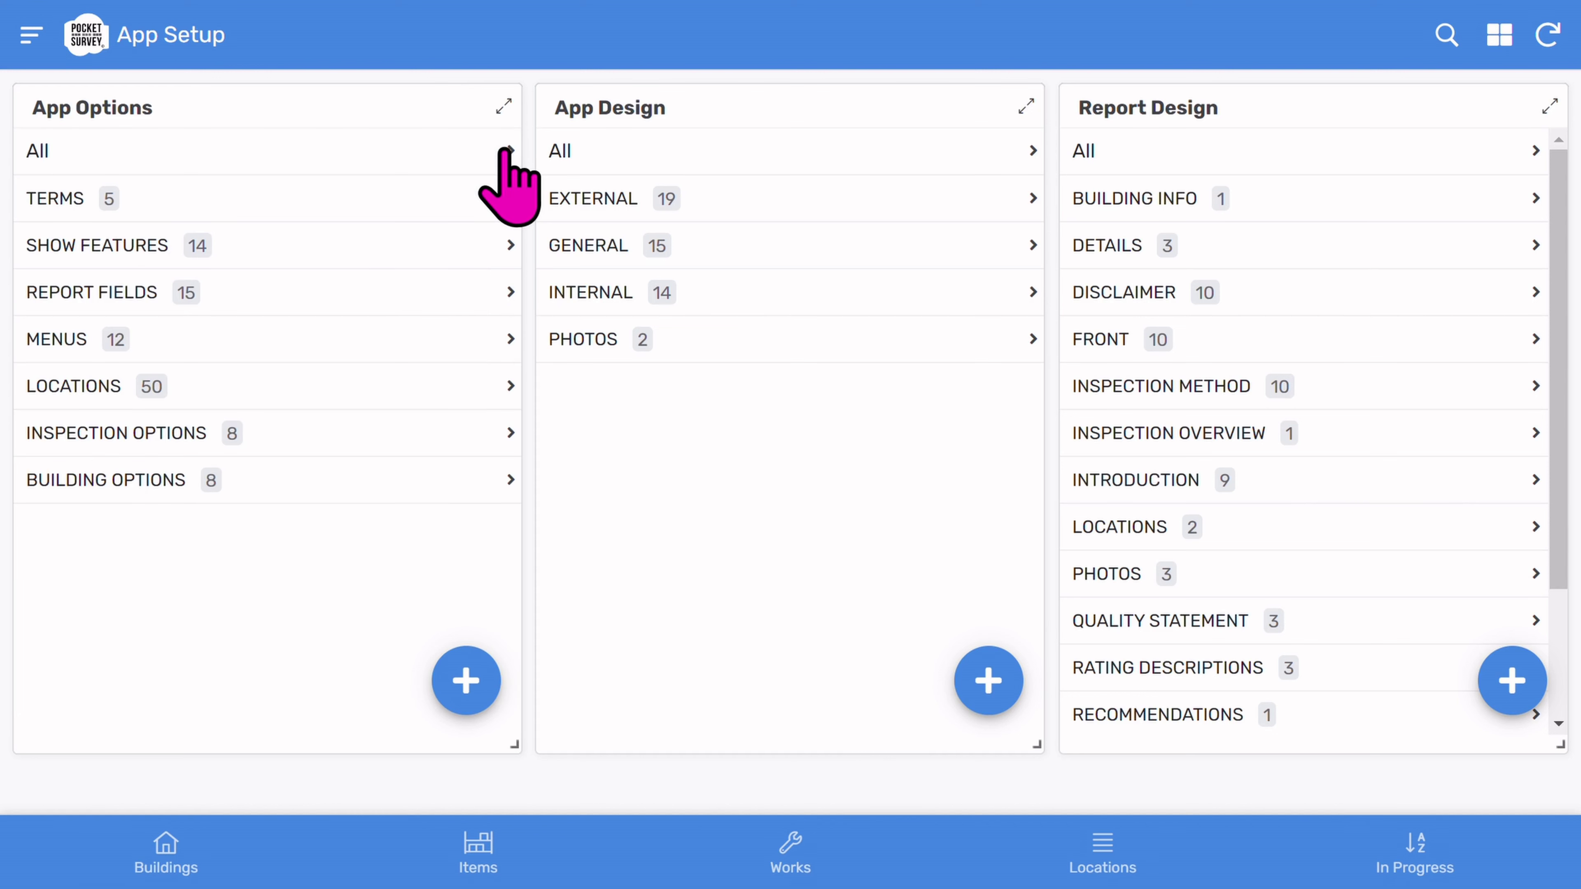
left_click(288, 337)
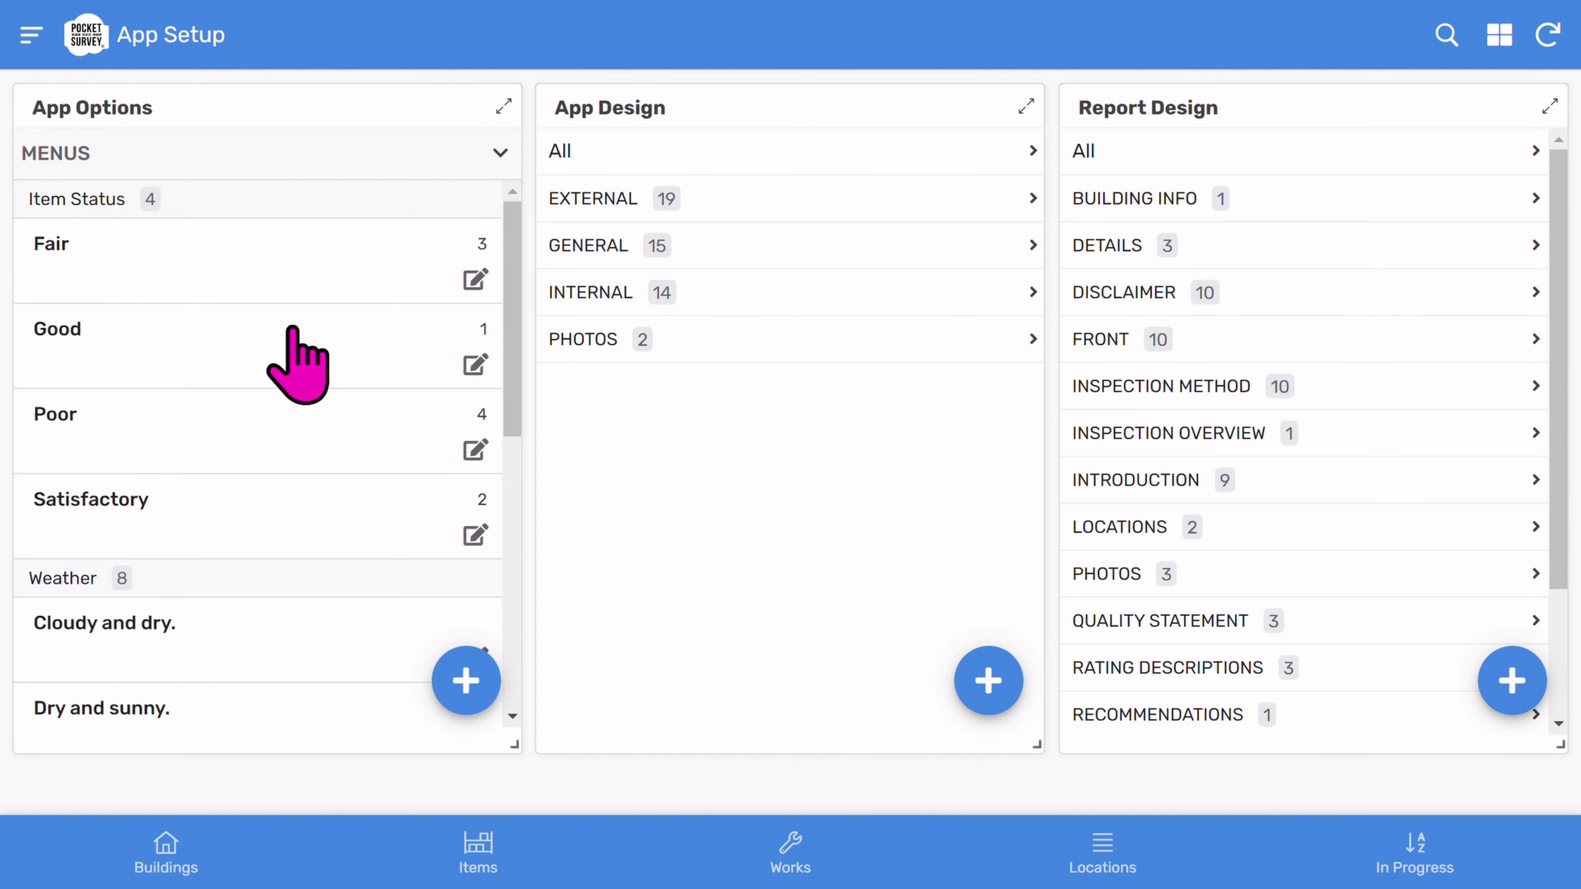
left_click(499, 153)
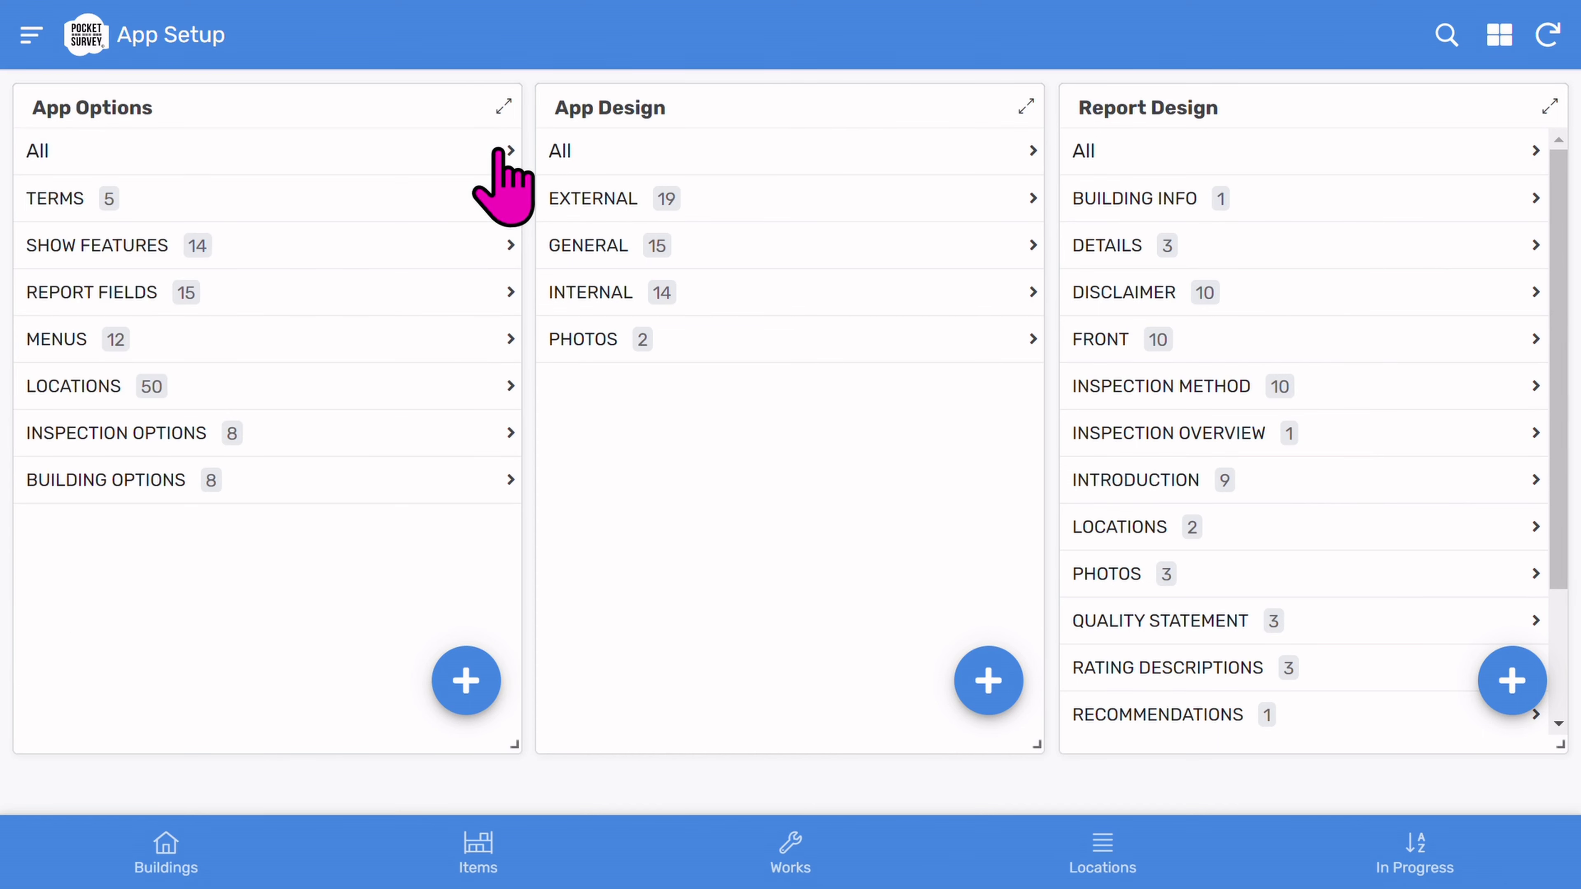
left_click(326, 381)
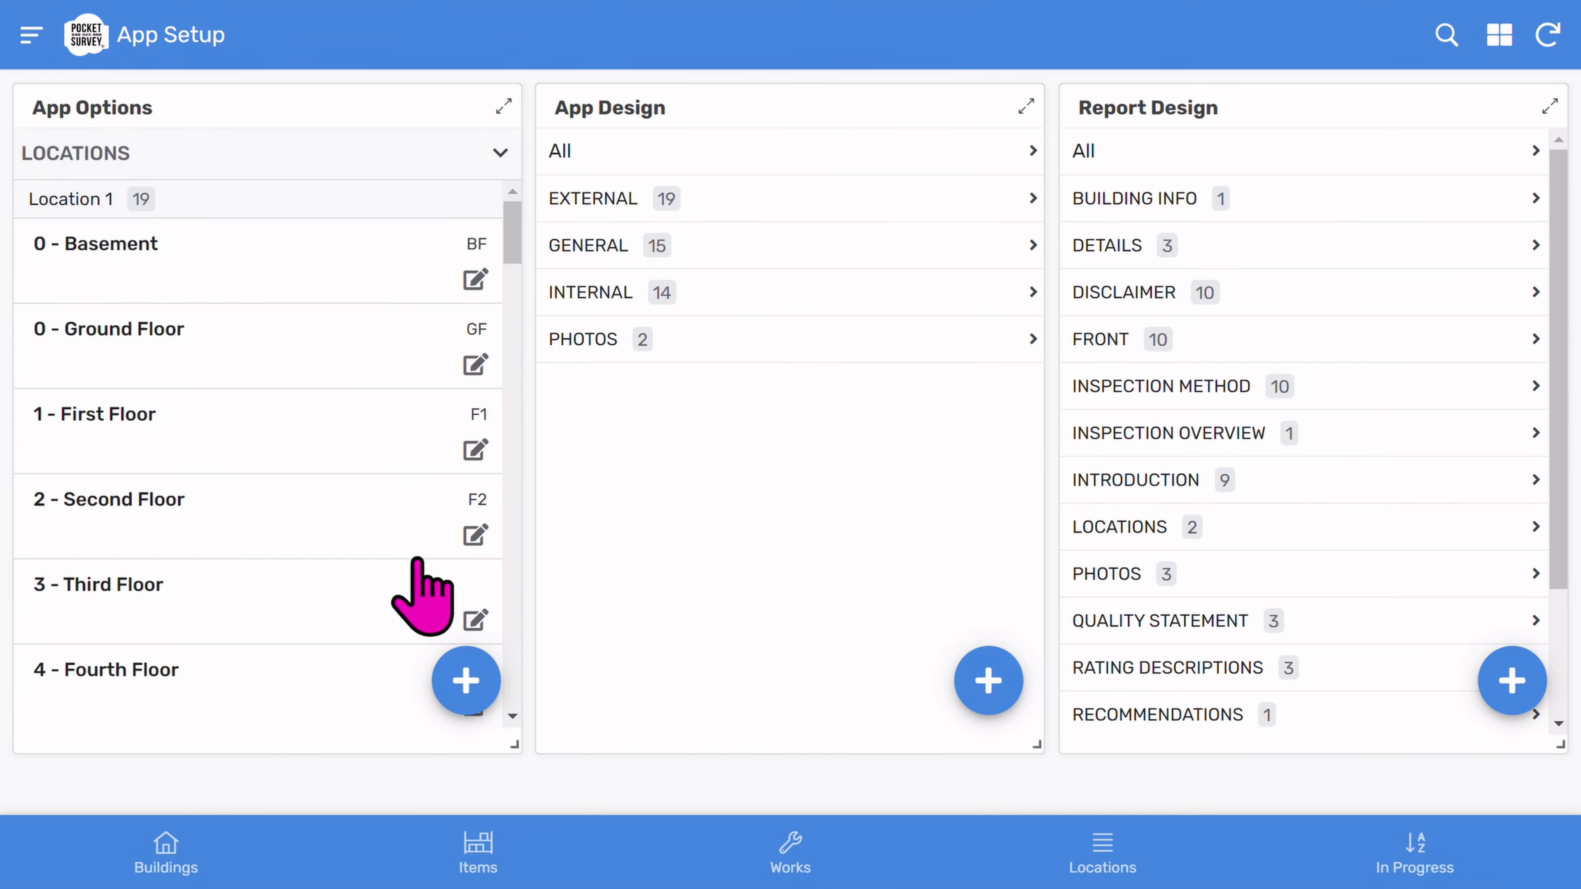
Add and save a new Location 1 option with the description Garage.
left_click(466, 684)
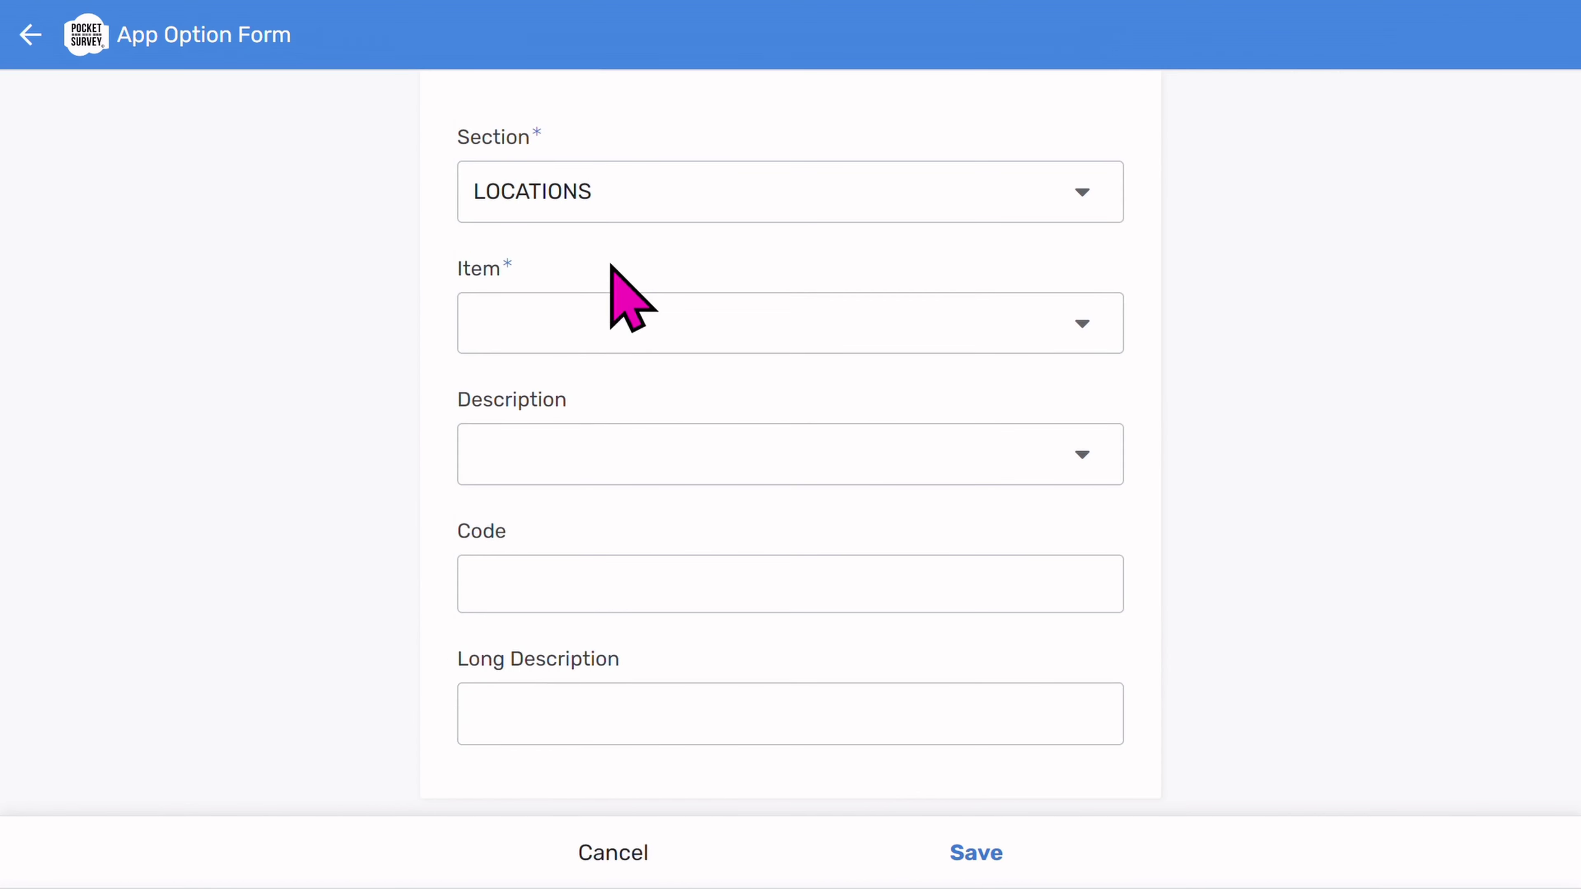
left_click(612, 324)
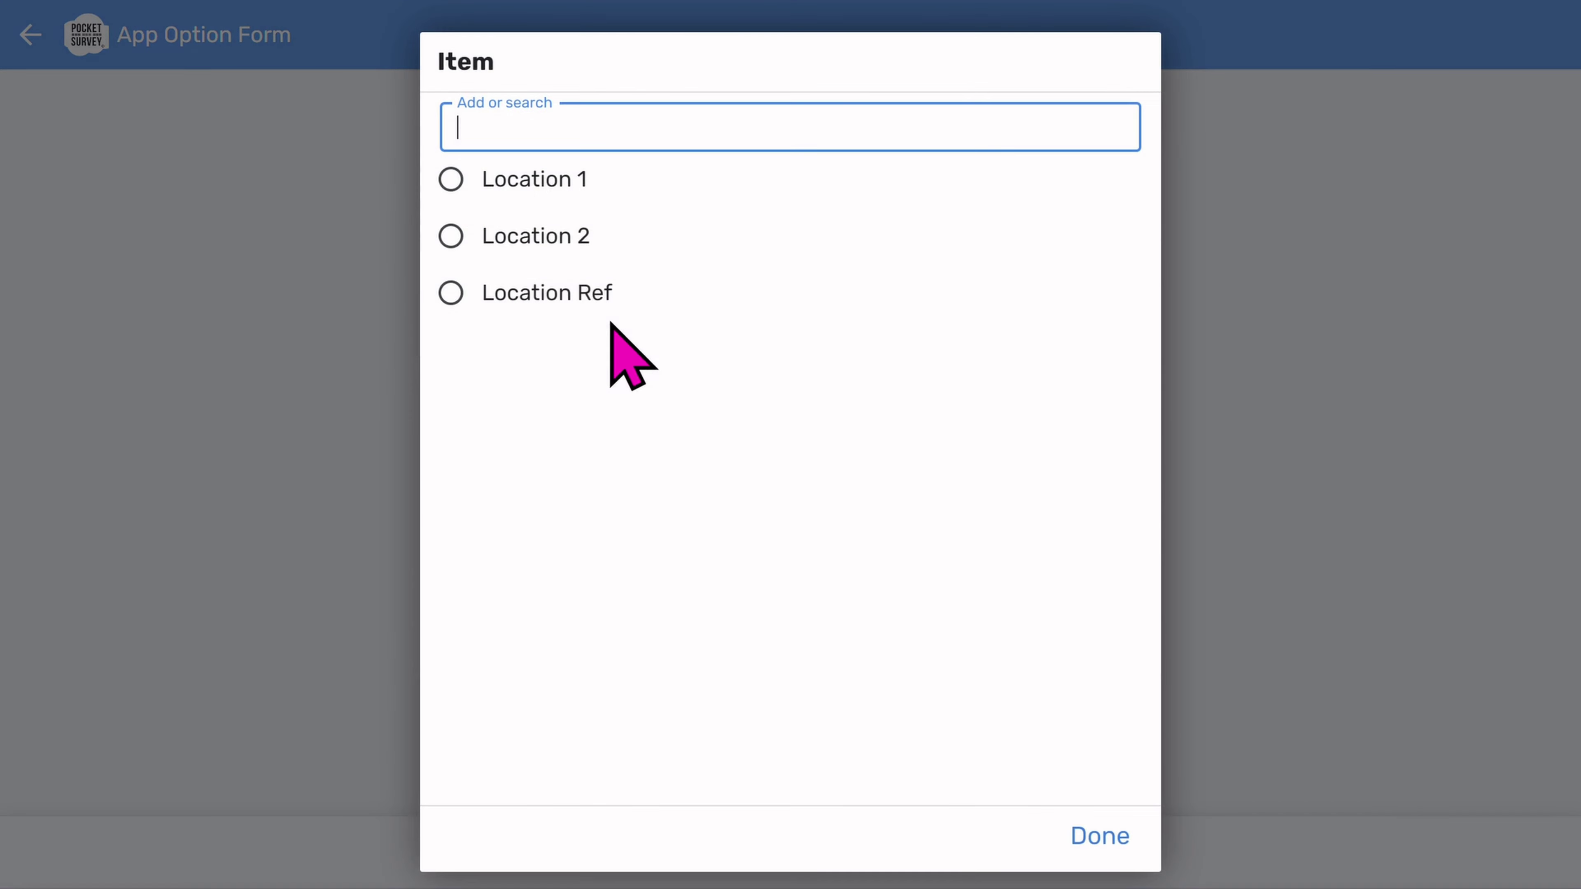
left_click(555, 201)
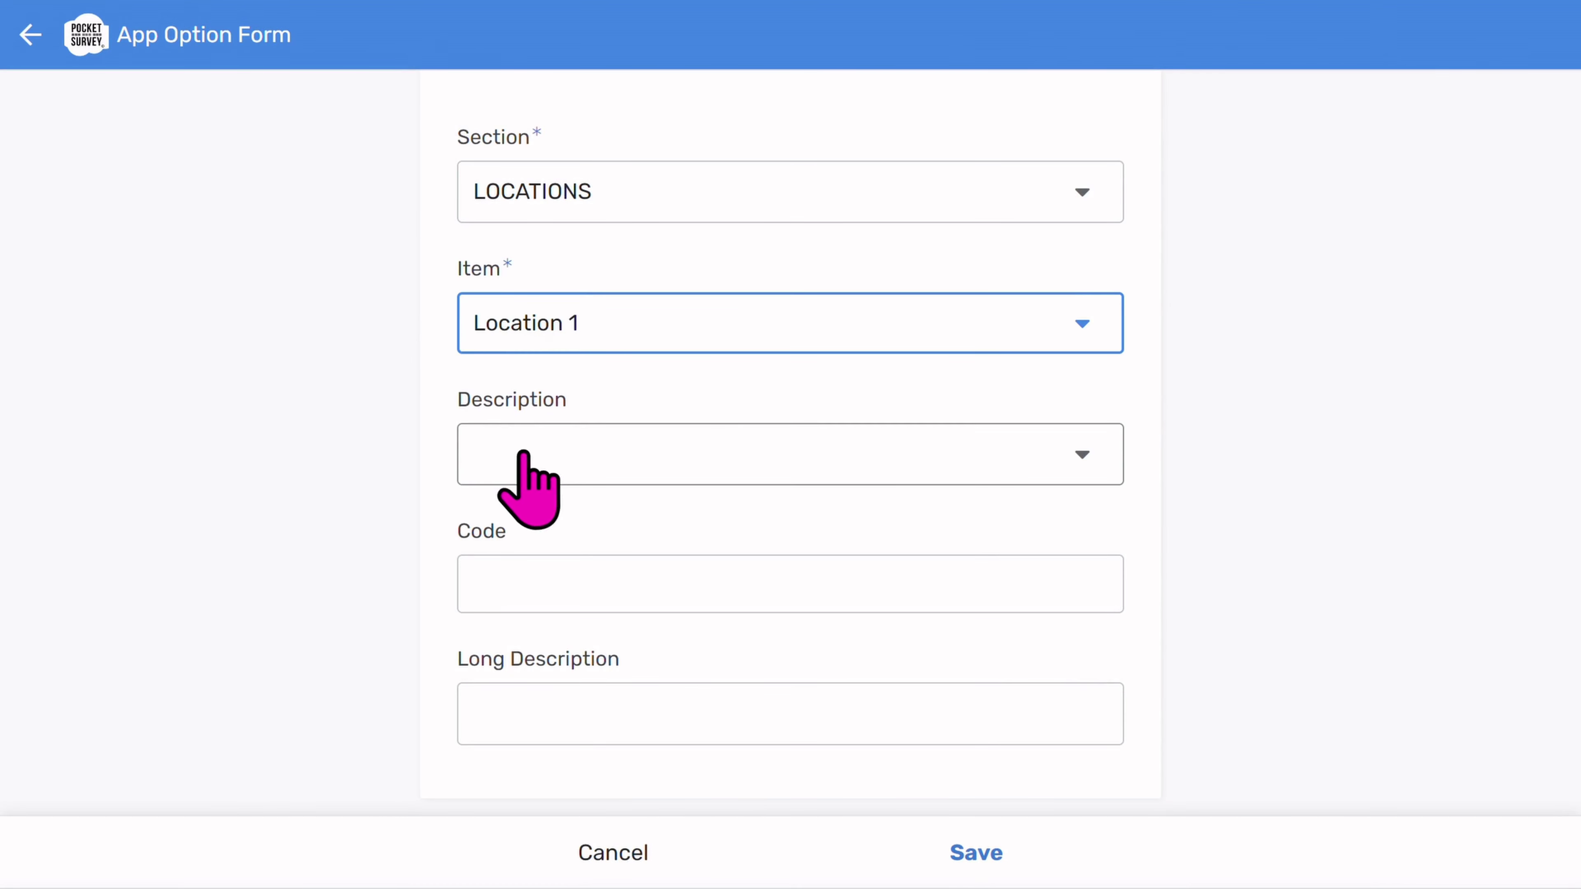
left_click(526, 453)
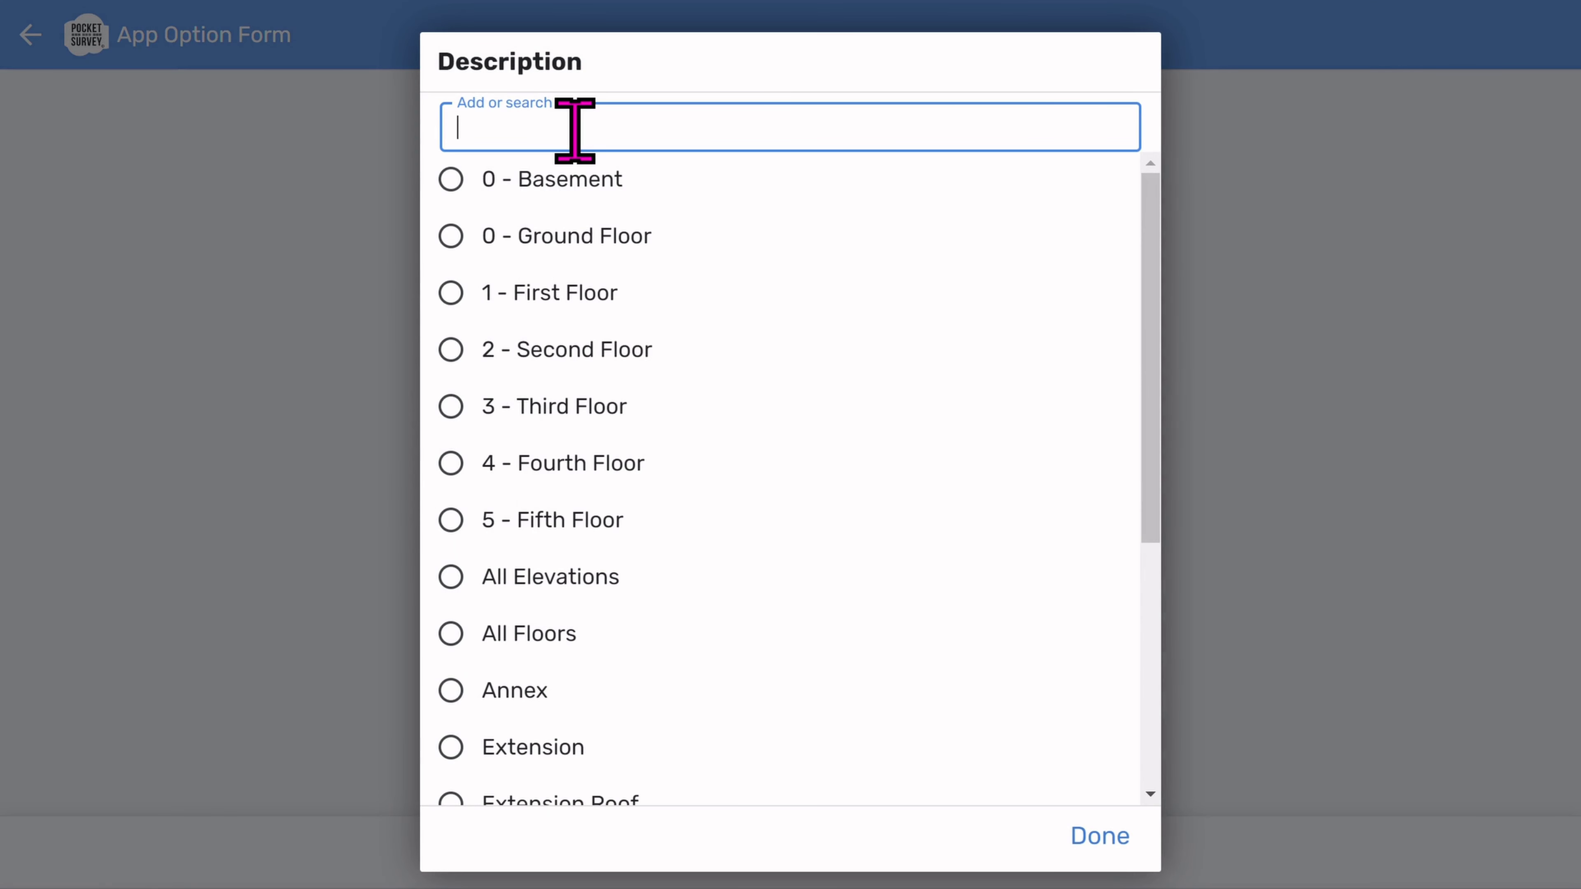
type("G")
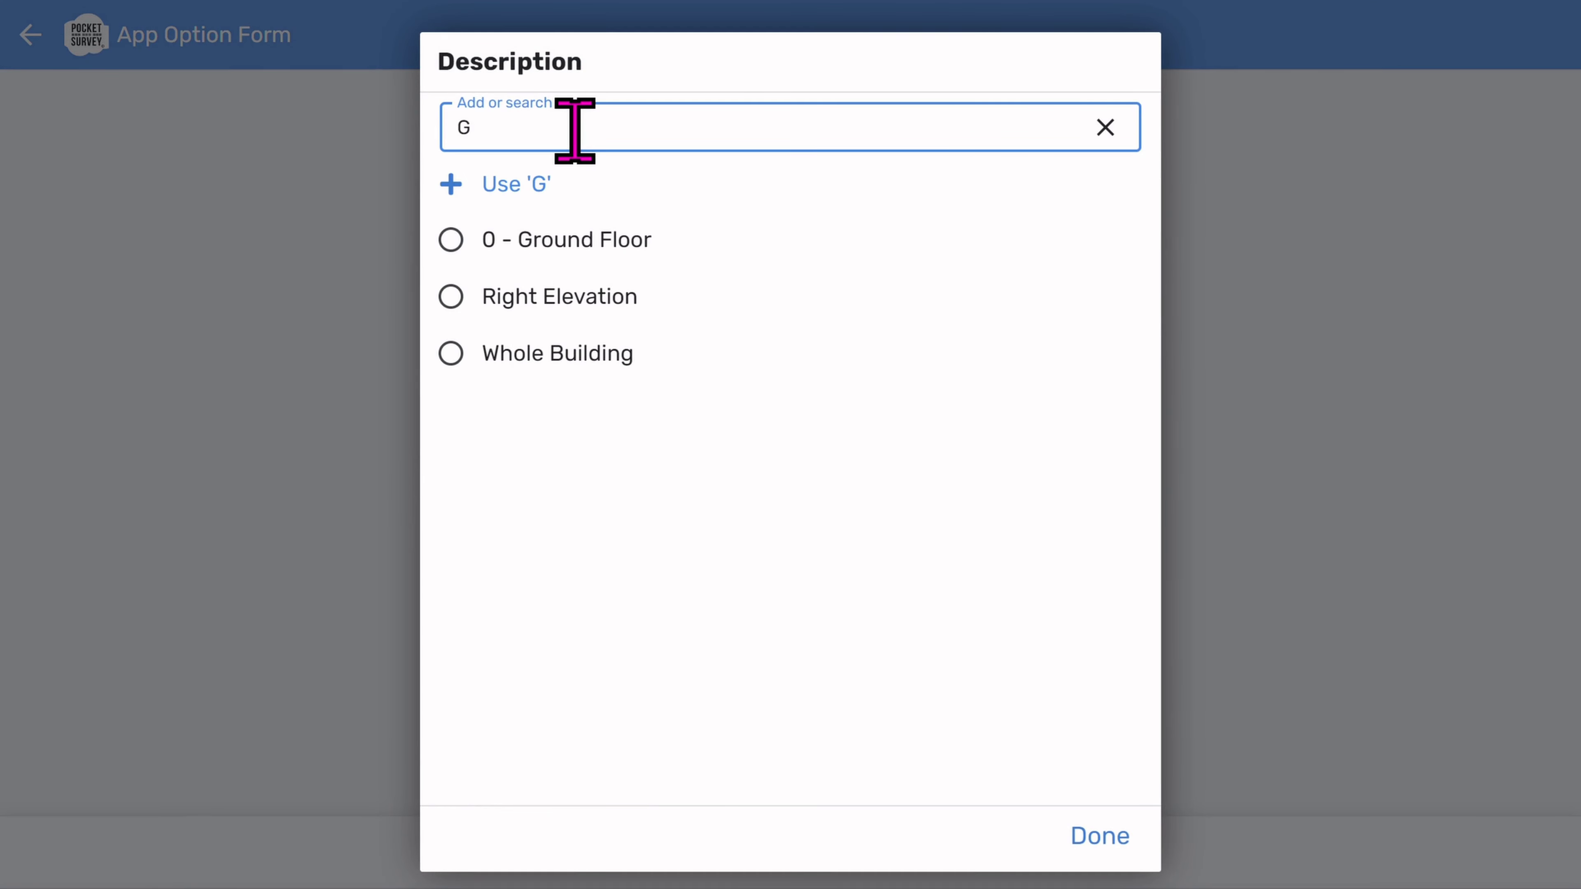
type("arage")
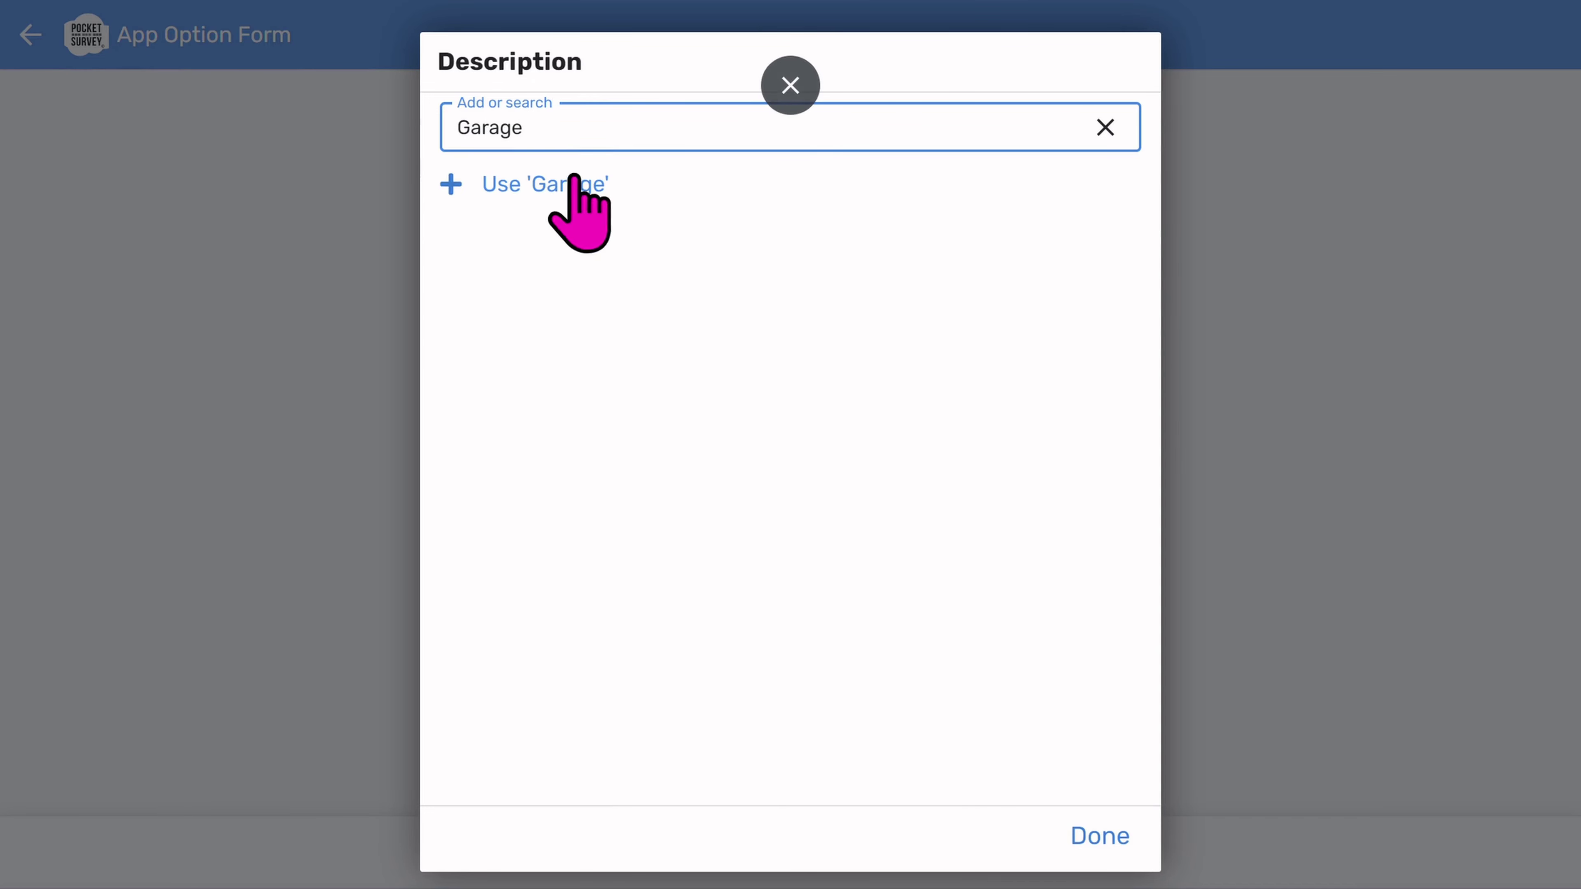
left_click(568, 188)
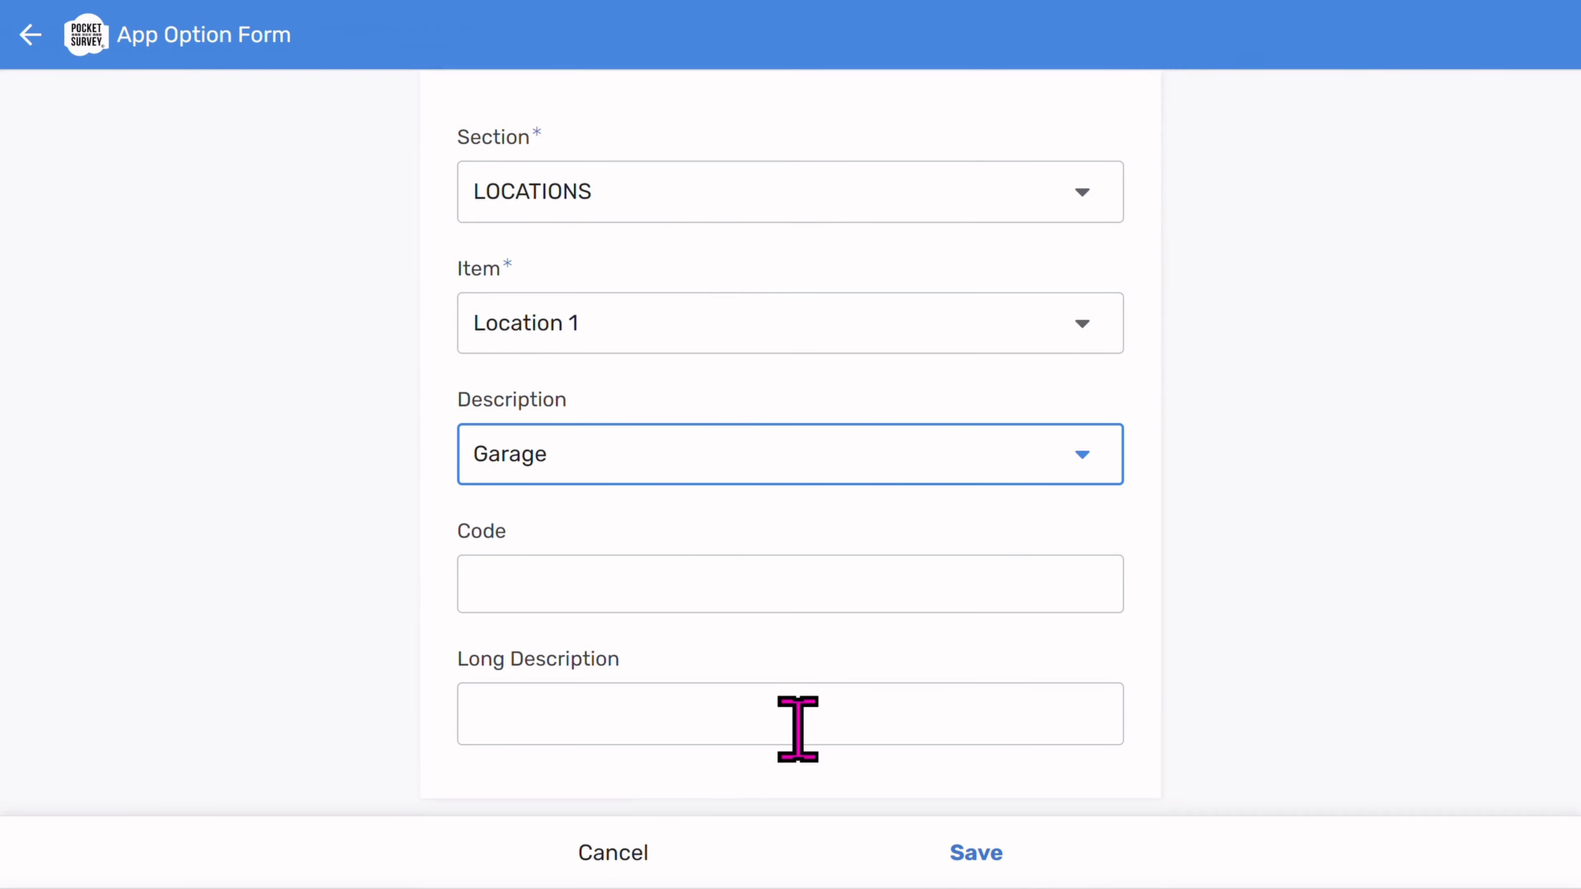
left_click(994, 858)
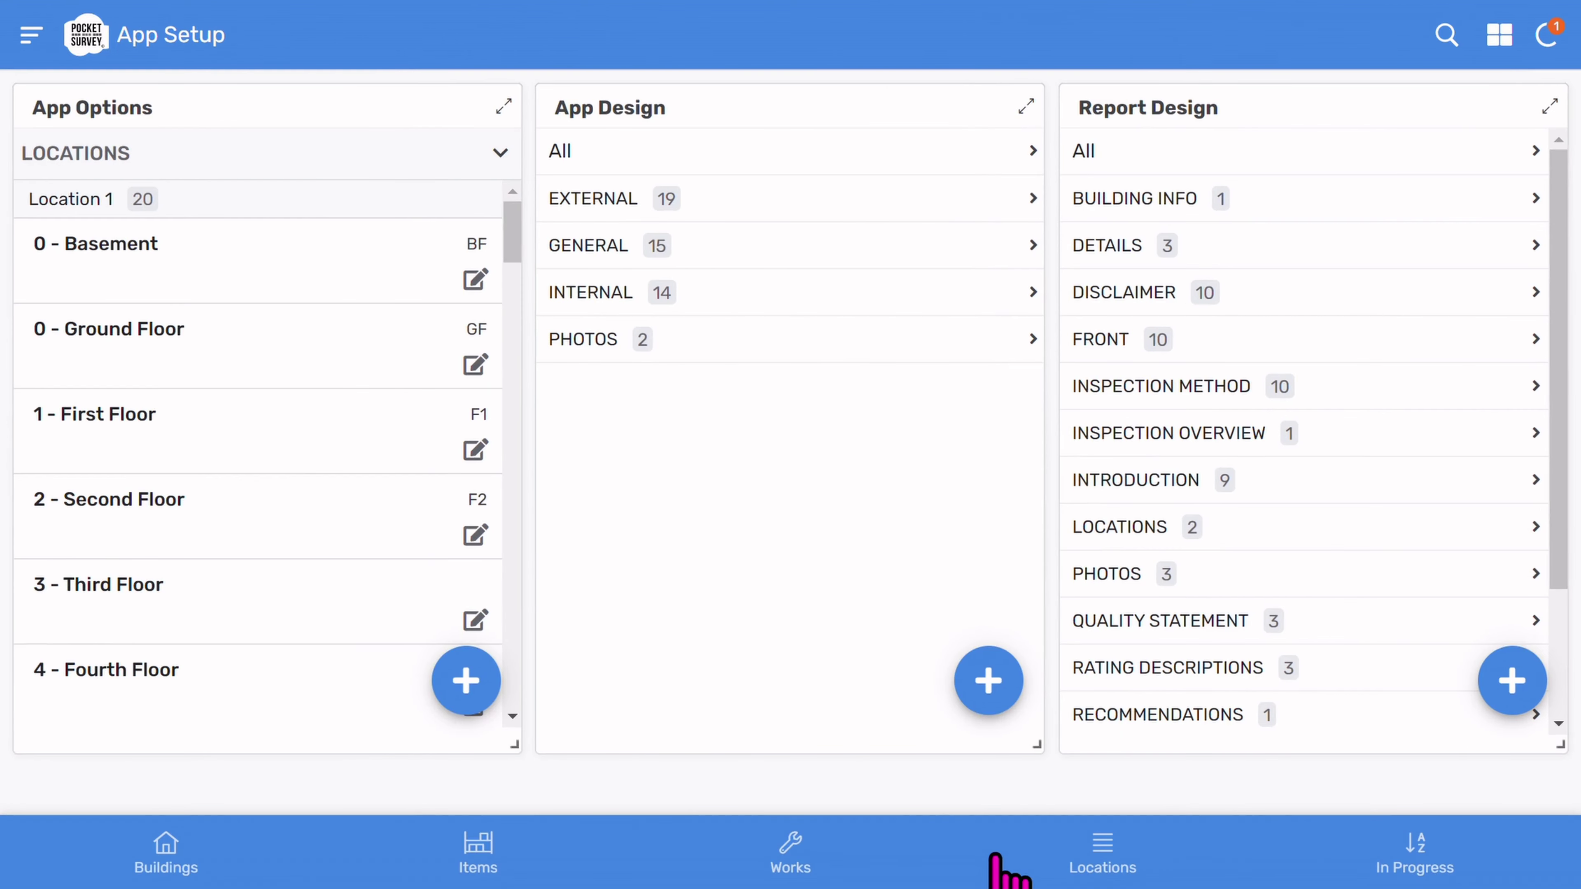
Collapse LOCATIONS and open EXTERNAL > ROOFING > Rainwater Downpipes & Gutters in App Design.
left_click(500, 154)
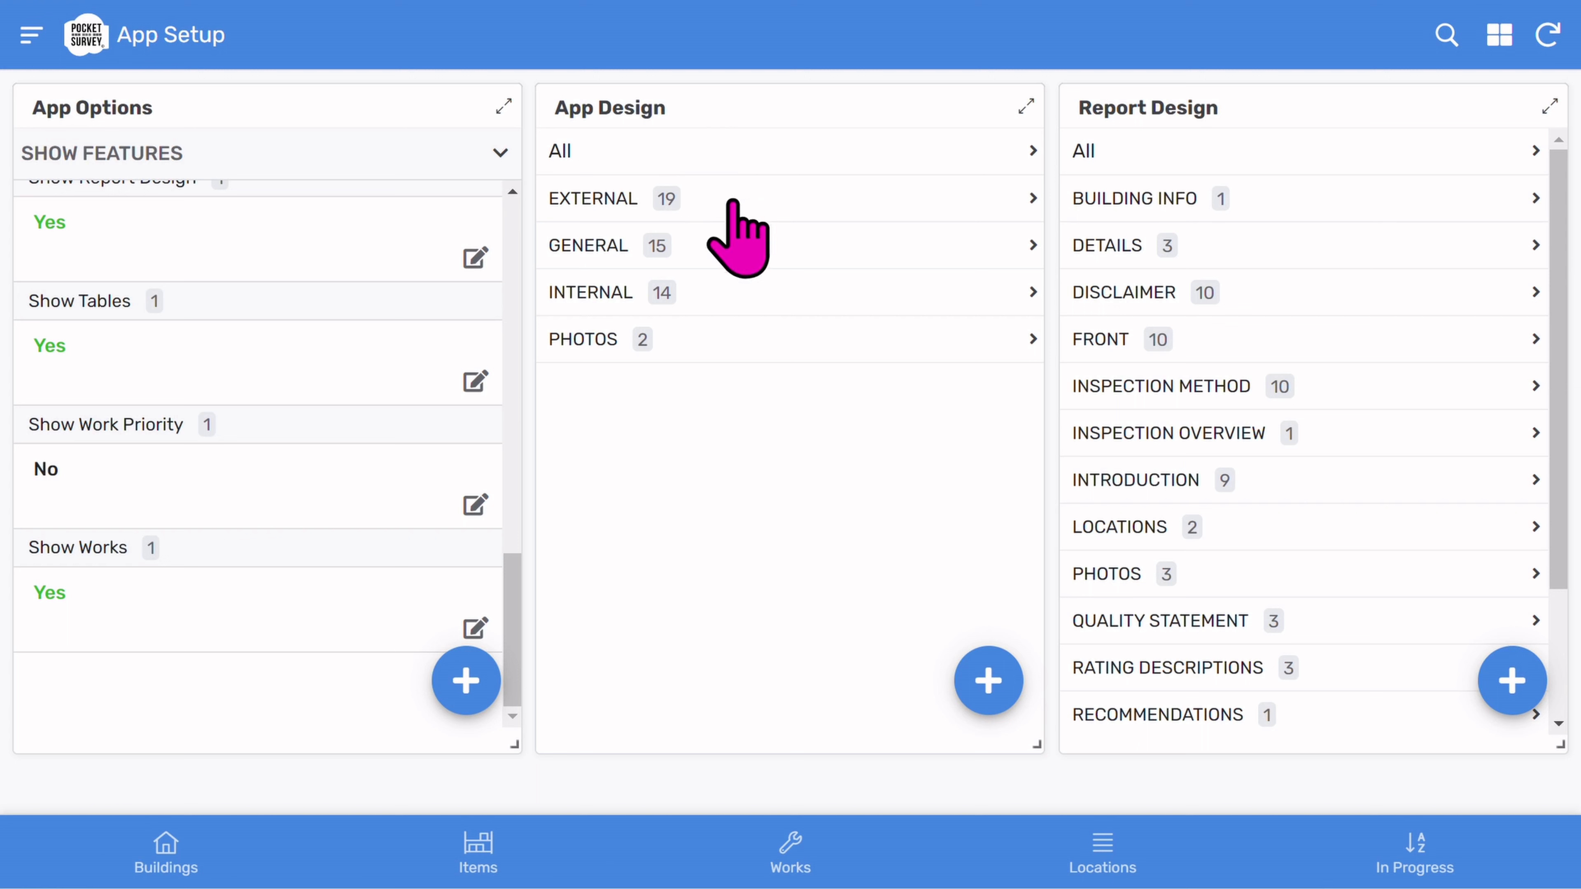
left_click(773, 206)
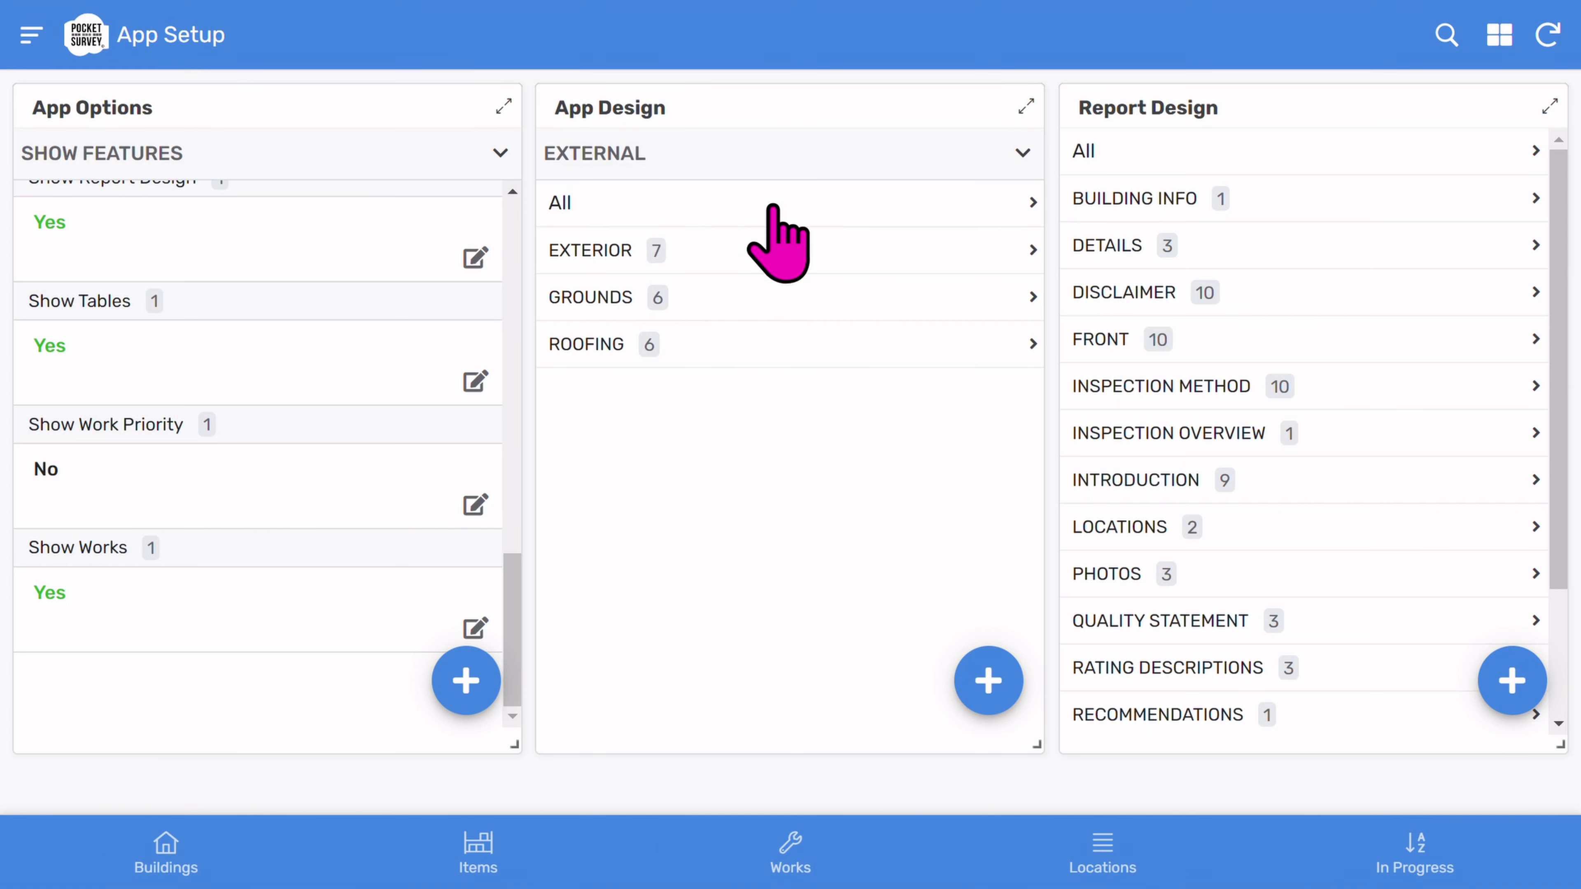
left_click(764, 345)
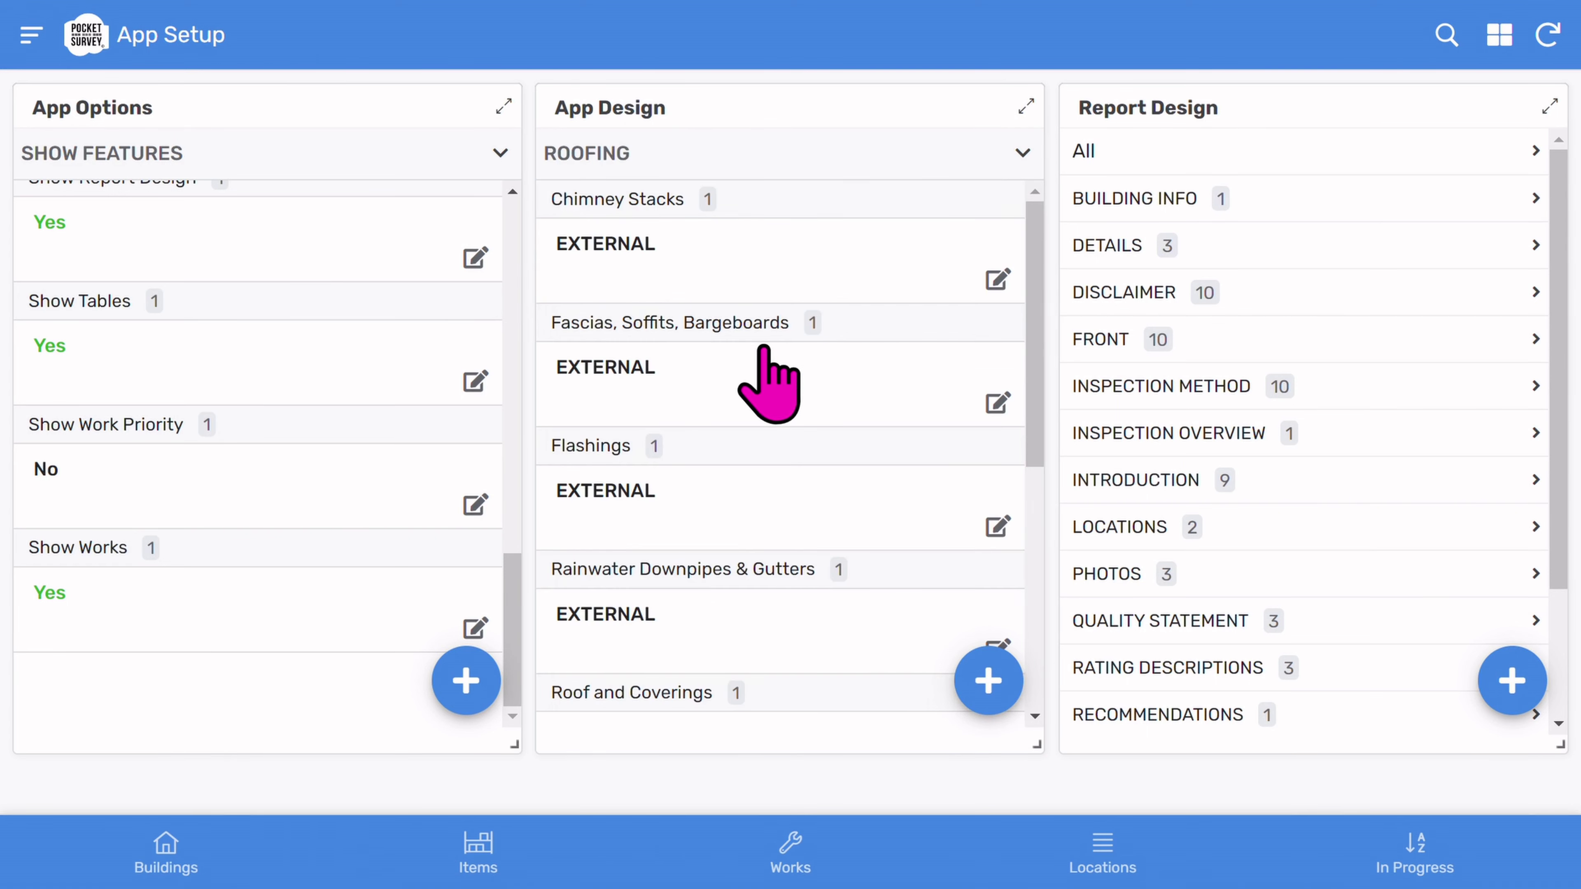
scroll(763, 350, "down", 6)
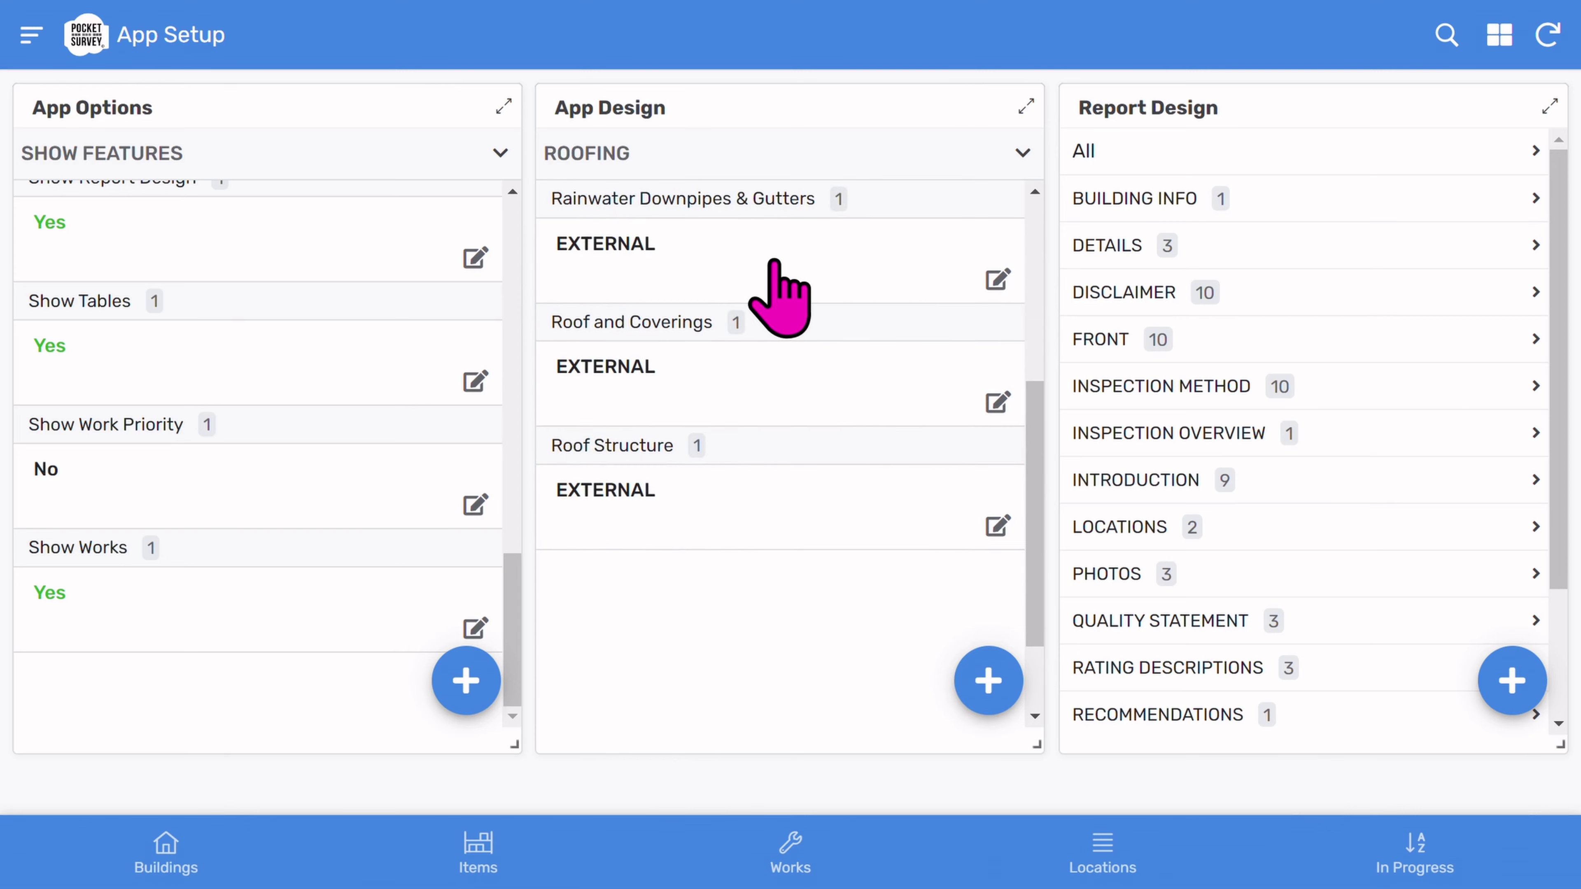
left_click(779, 293)
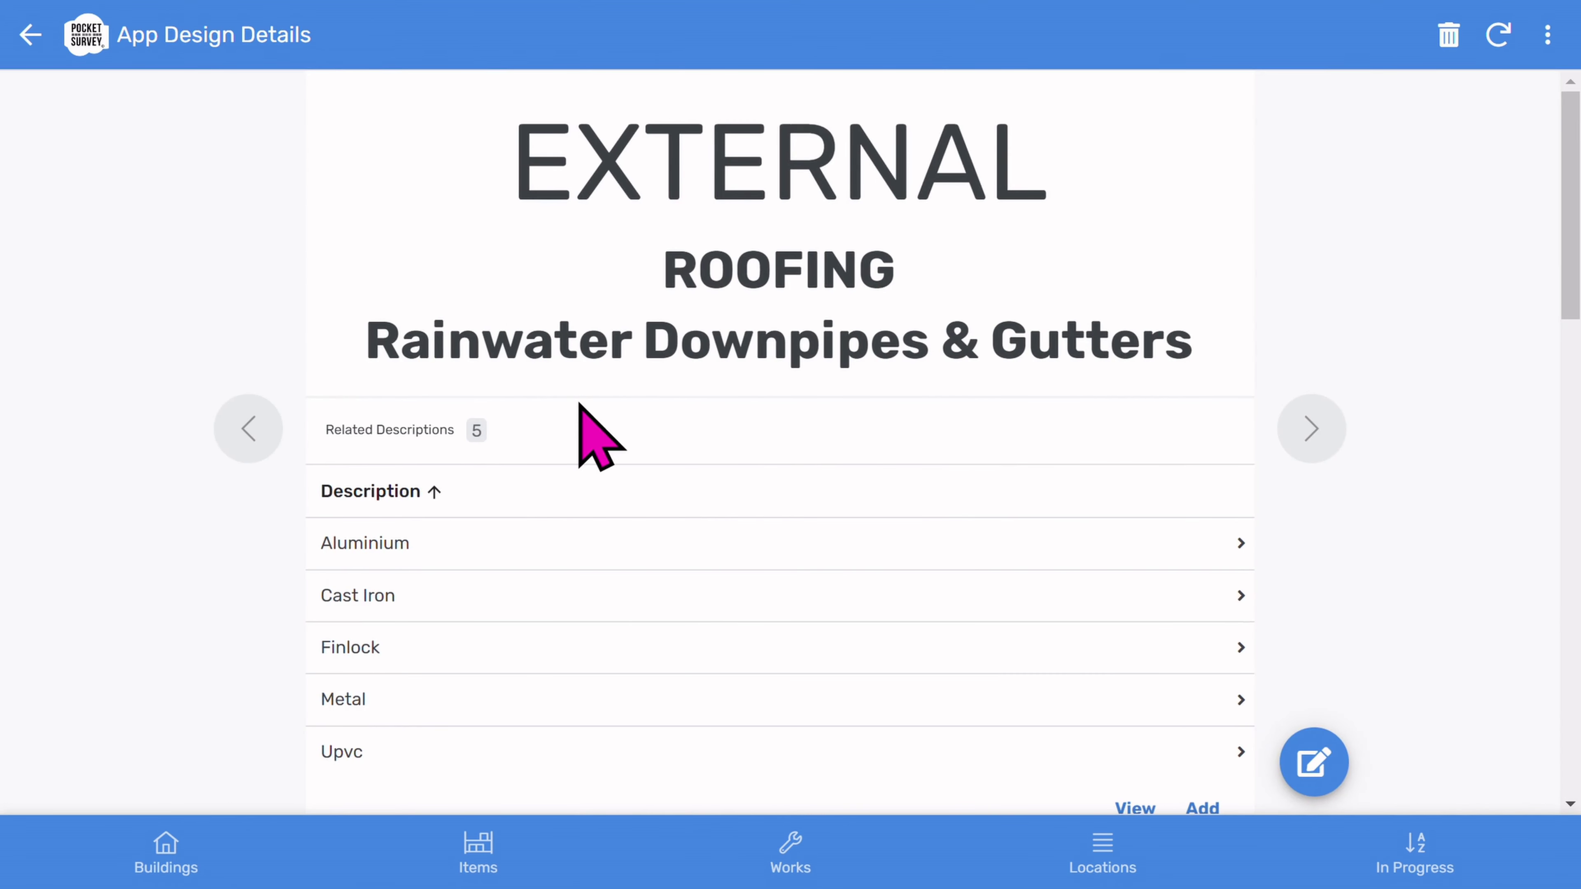
scroll(583, 436, "down", 2)
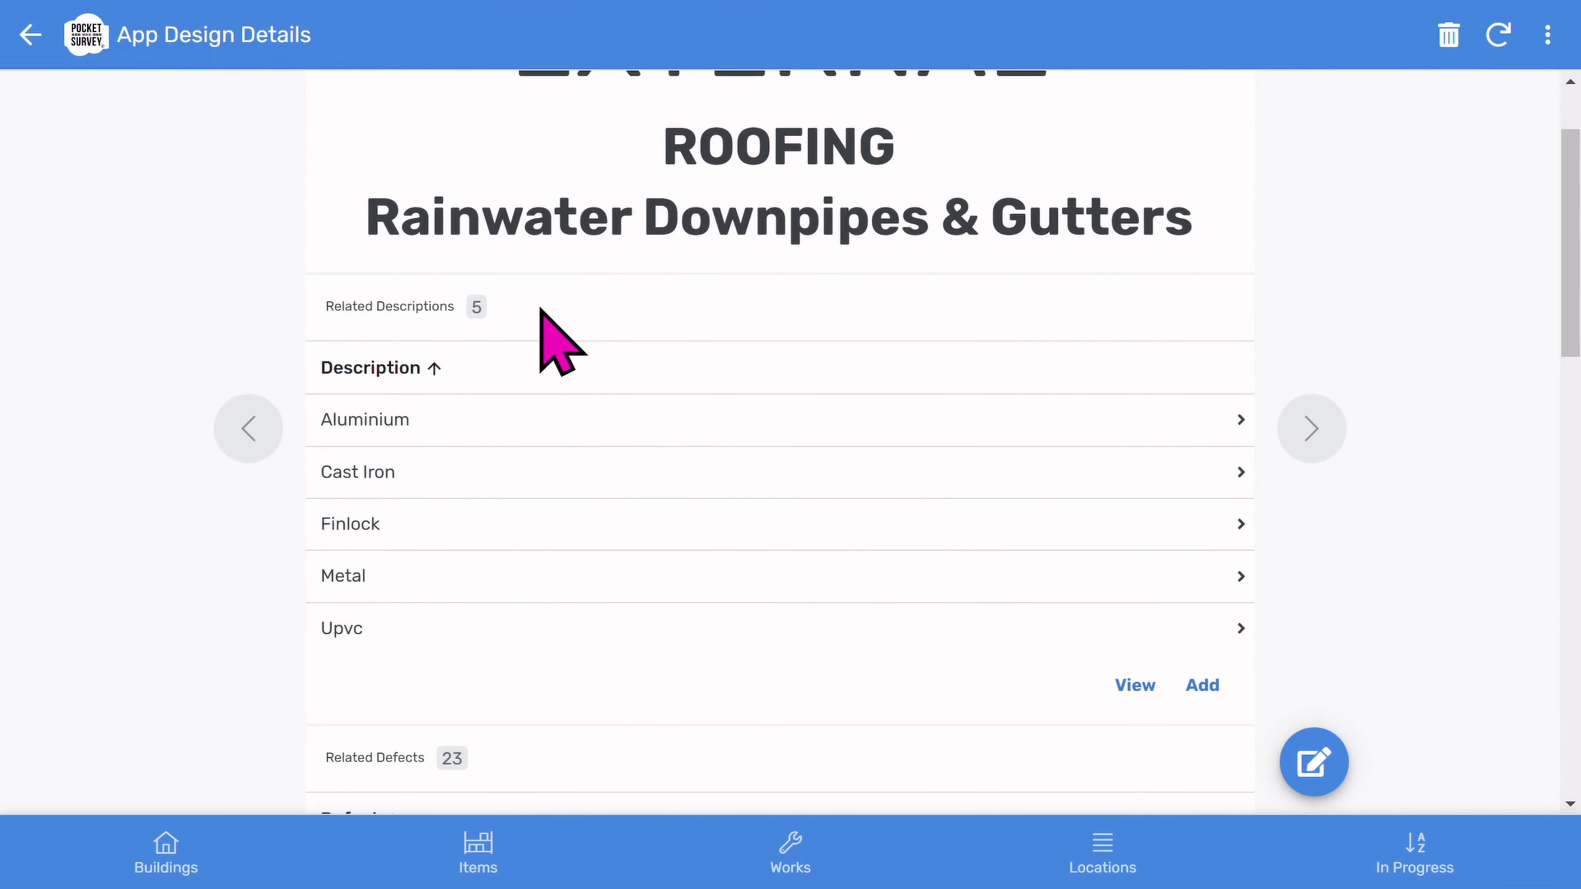
scroll(529, 503, "down", 1)
scroll(517, 508, "down", 3)
scroll(529, 520, "down", 8)
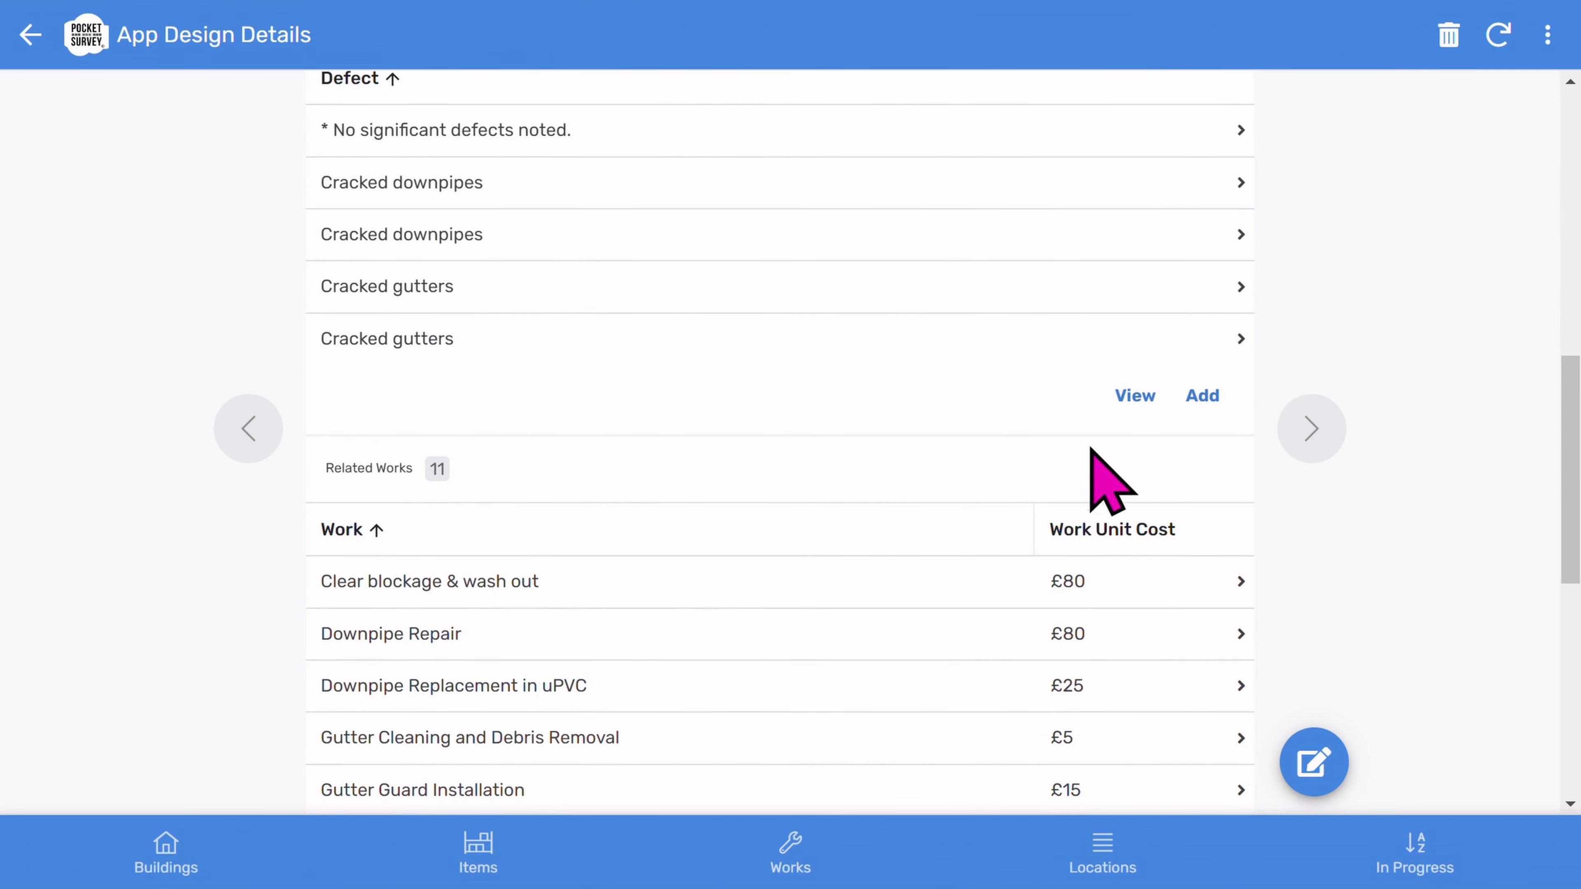
scroll(1136, 411, "up", 8)
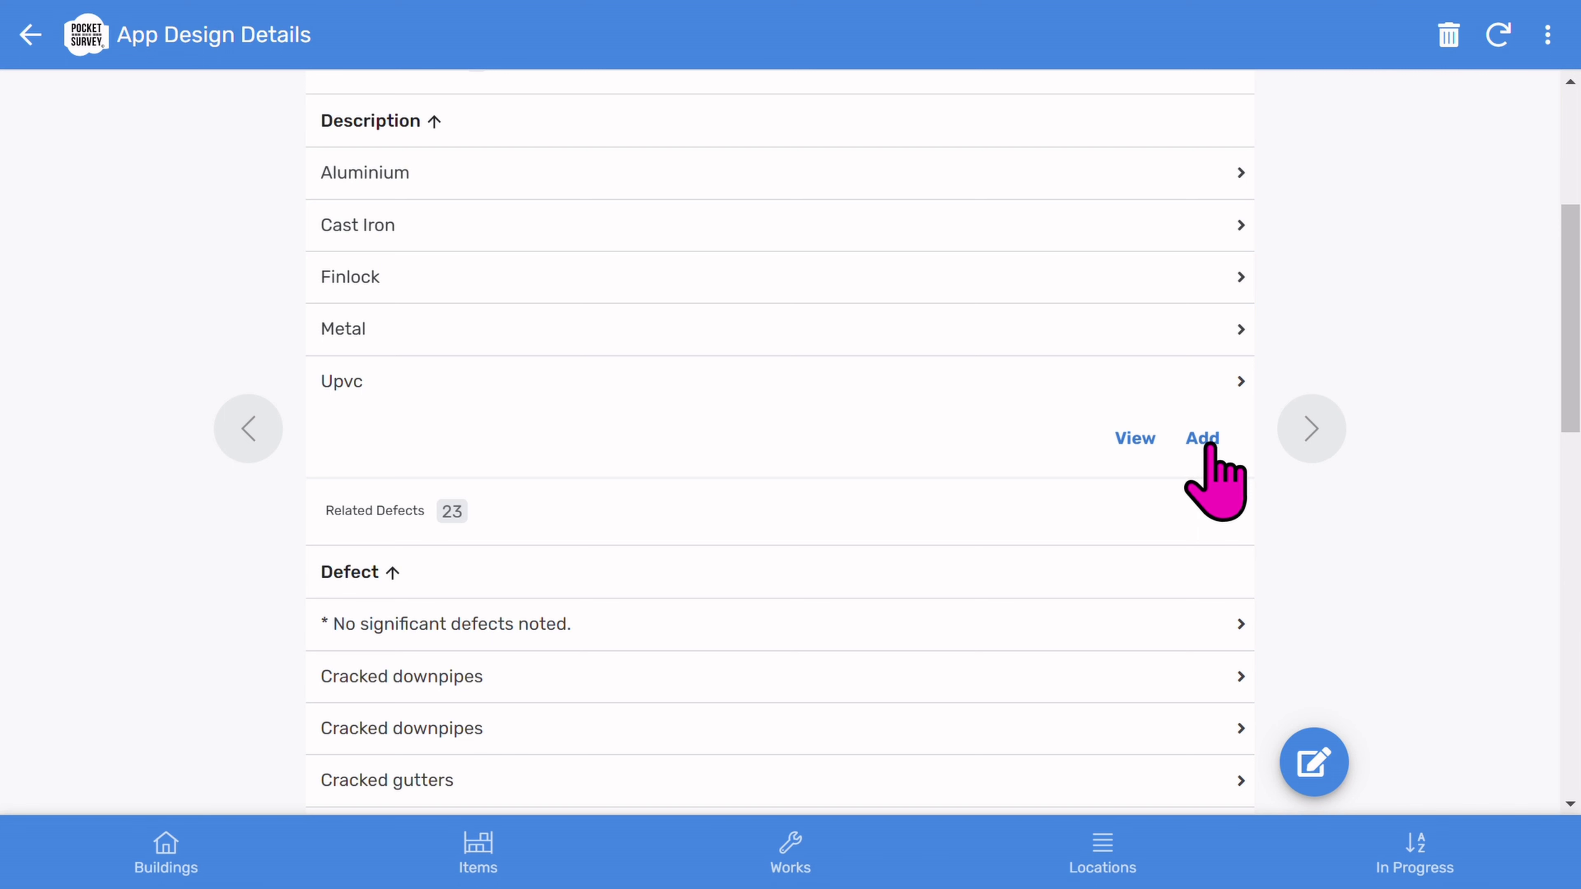
Enter Asbestos as a new Description entry, save it, and go back to App Setup.
left_click(1205, 439)
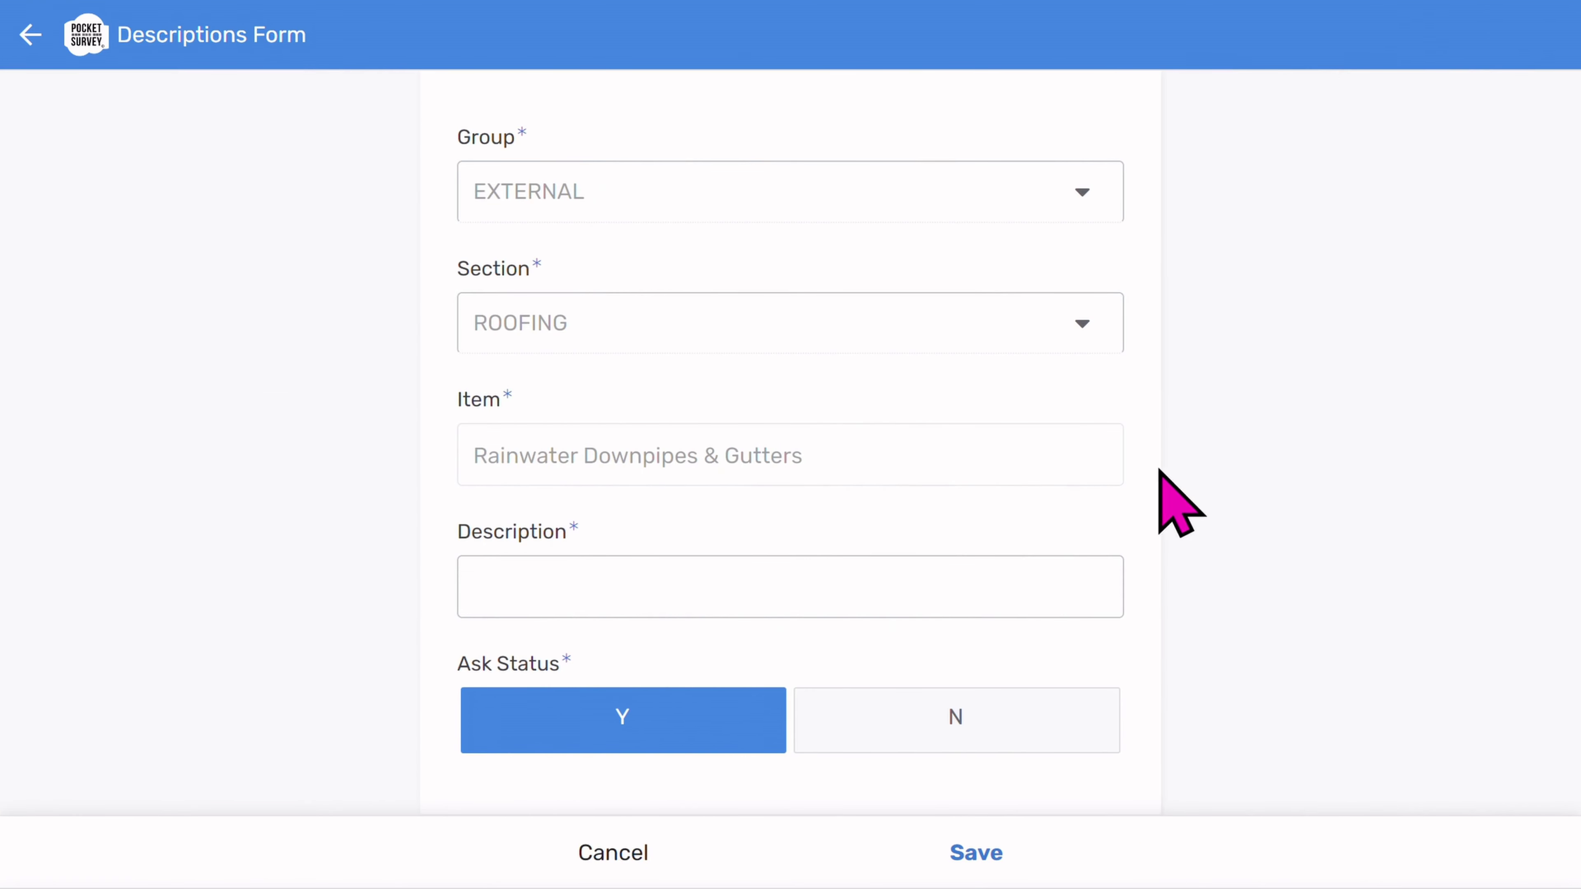
left_click(865, 567)
type("Asbestos")
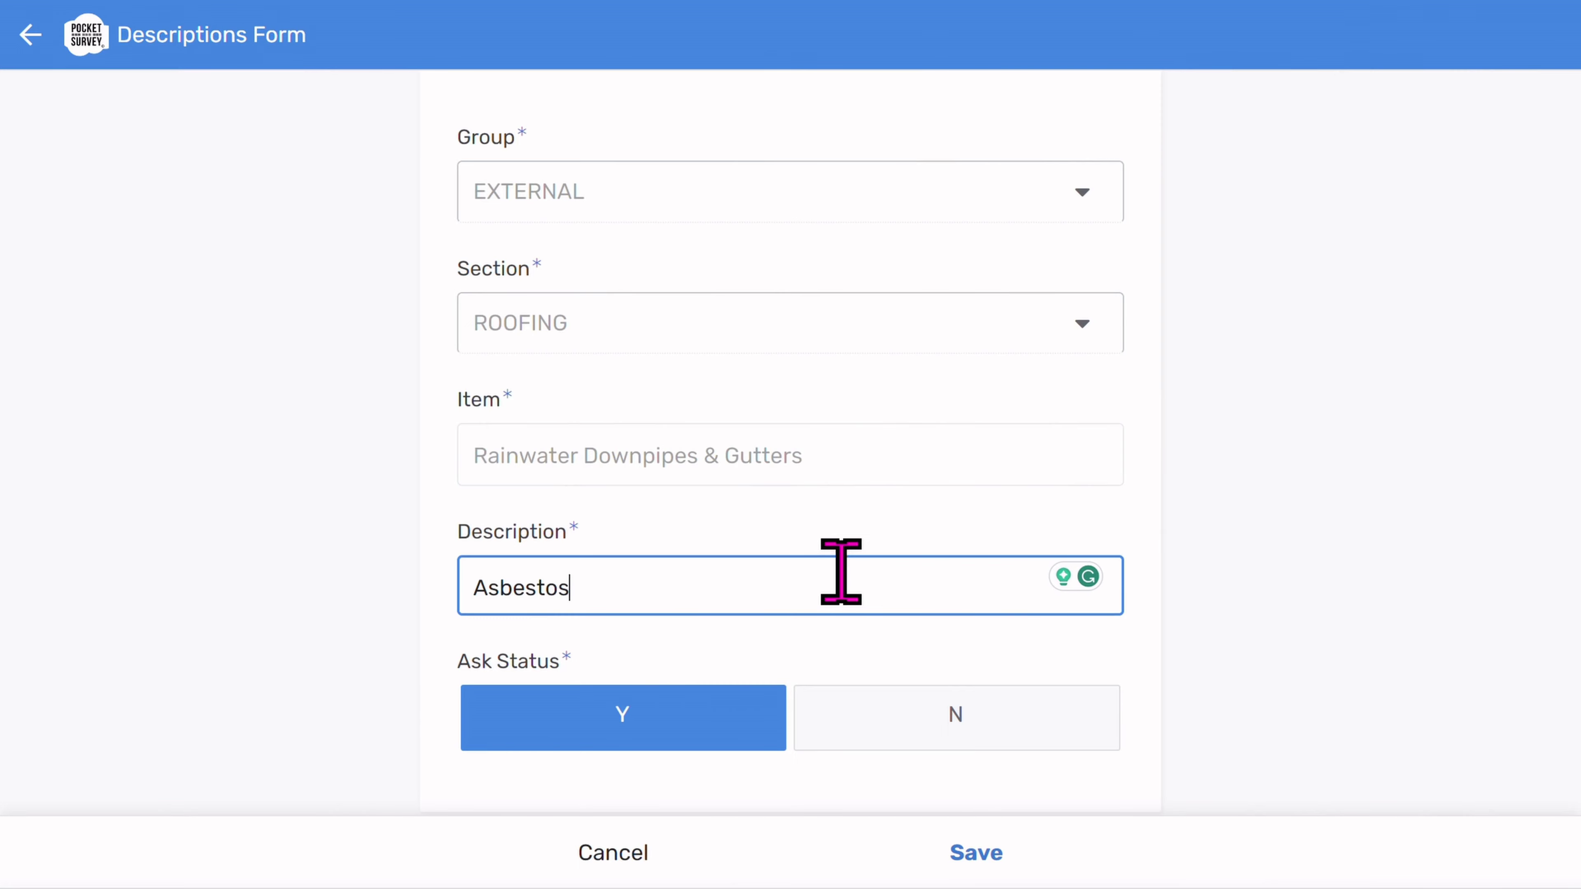
left_click(986, 857)
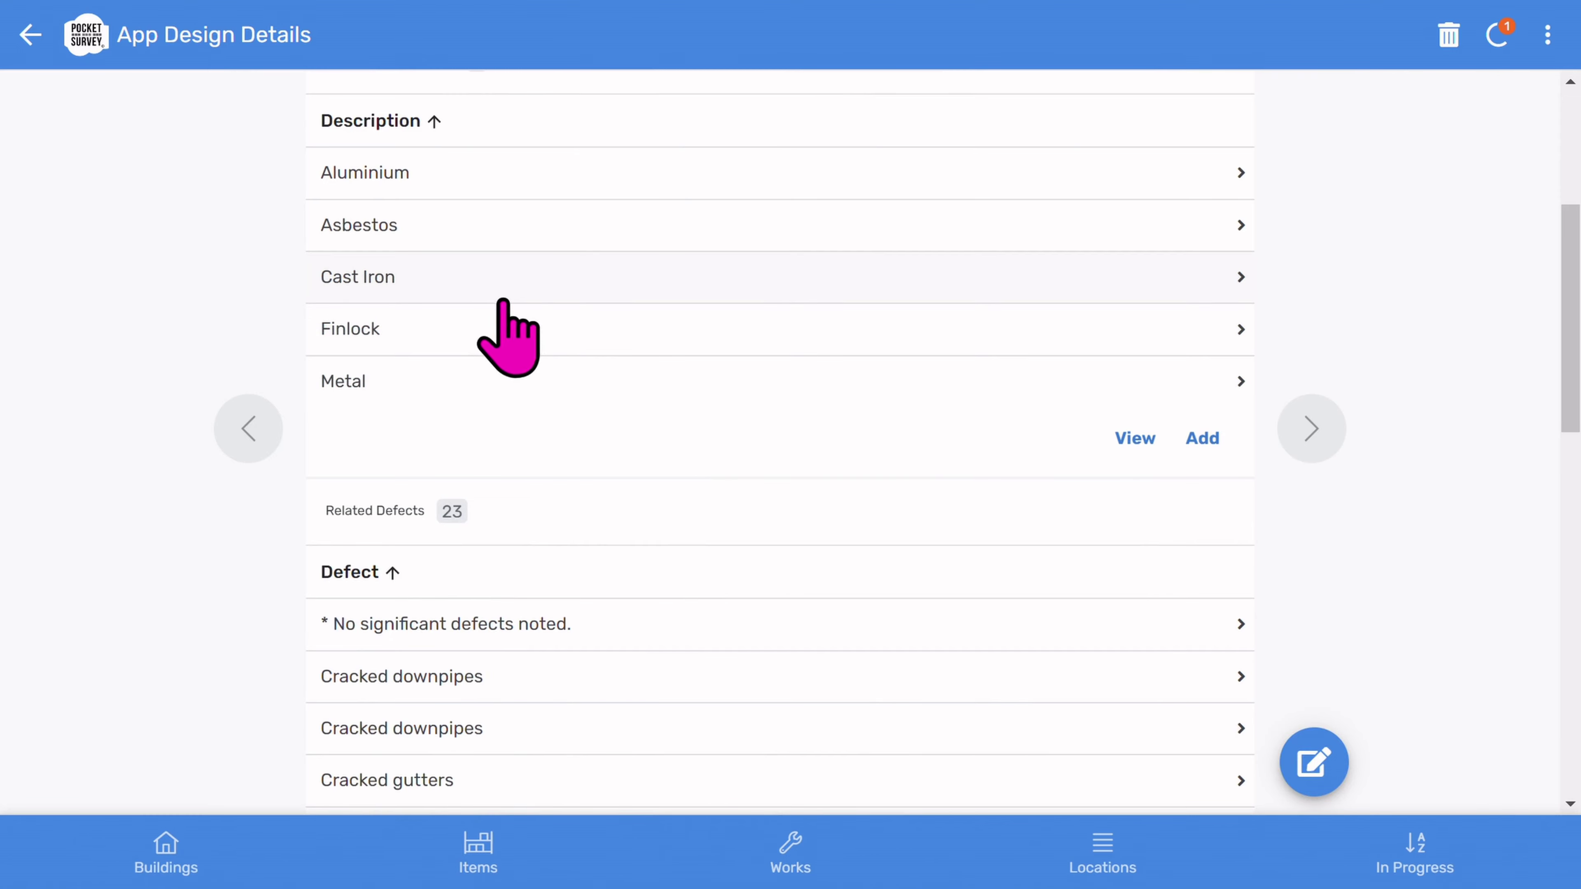
scroll(516, 311, "up", 5)
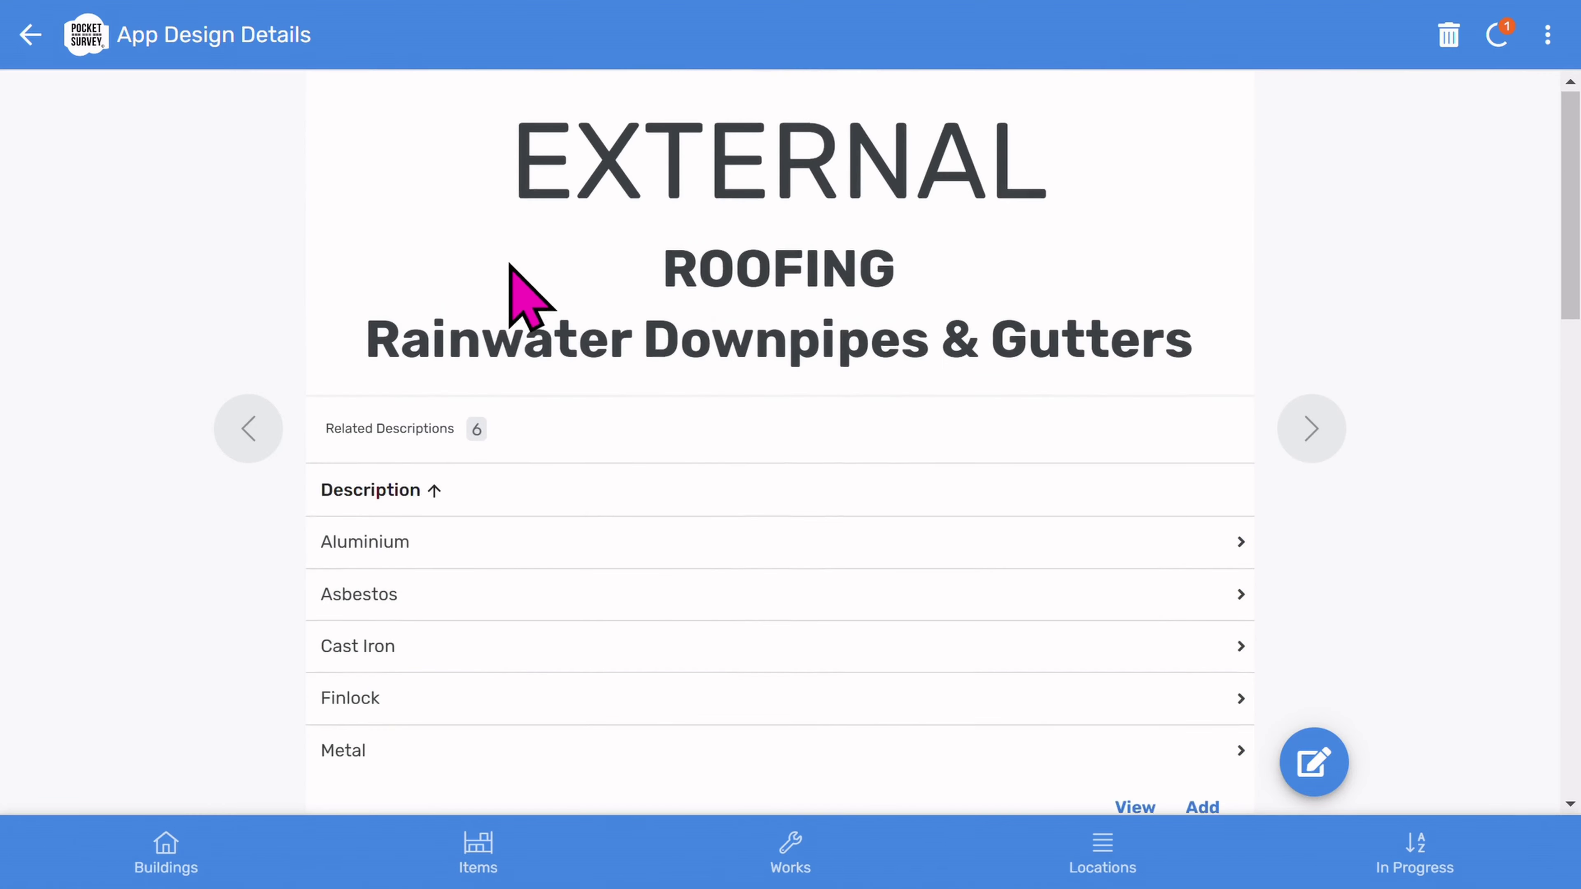
left_click(30, 36)
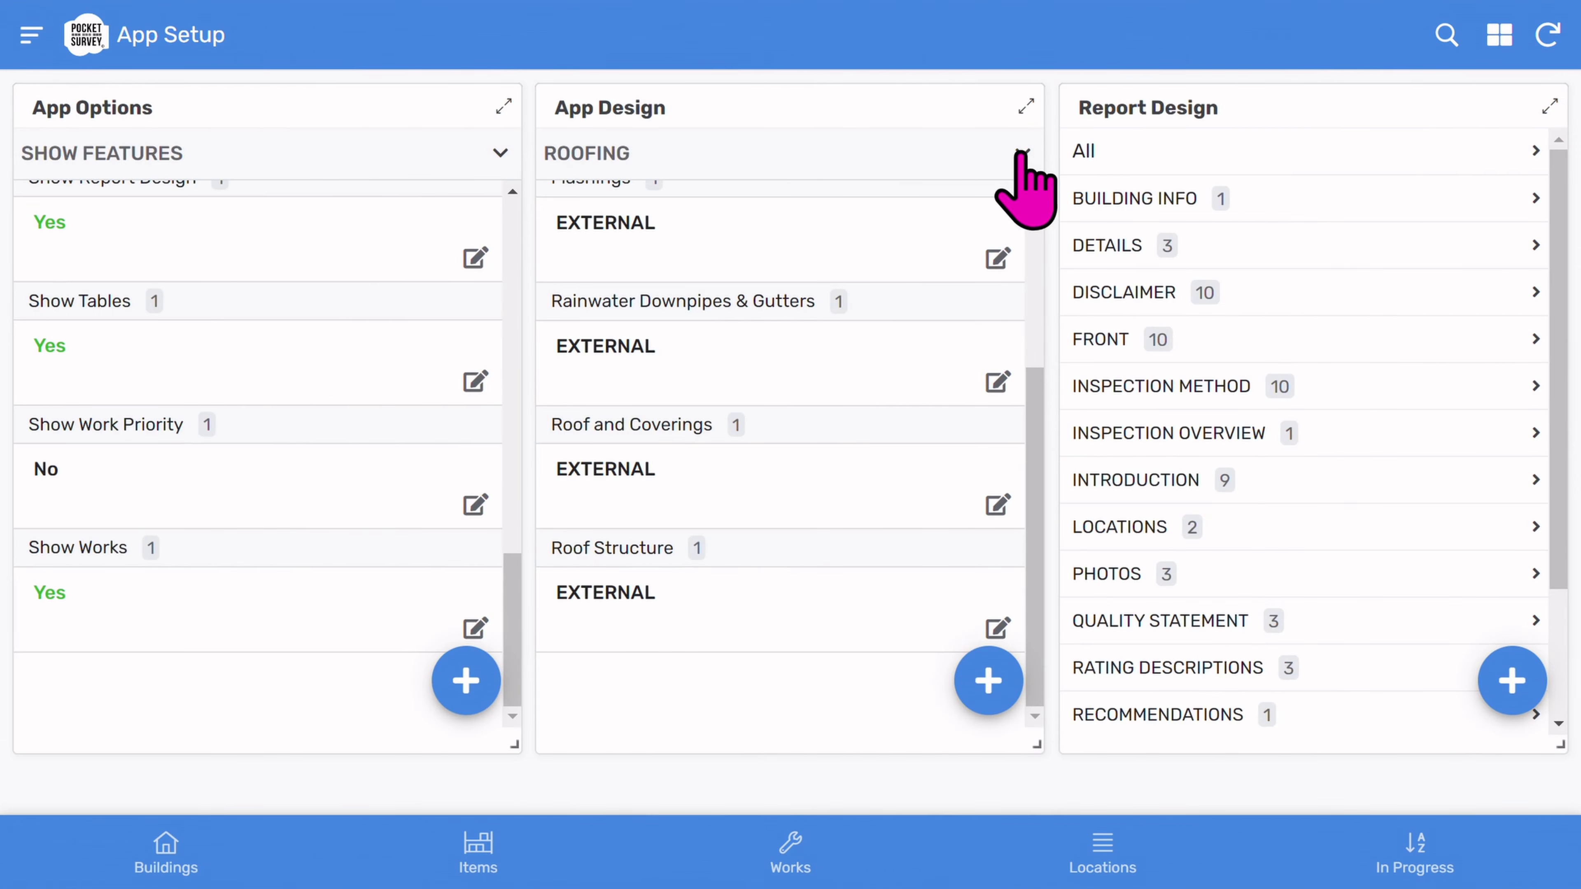
Return to the top-level App Design groups and open Report Design's DISCLAIMER phrases full screen.
left_click(1023, 153)
left_click(1023, 153)
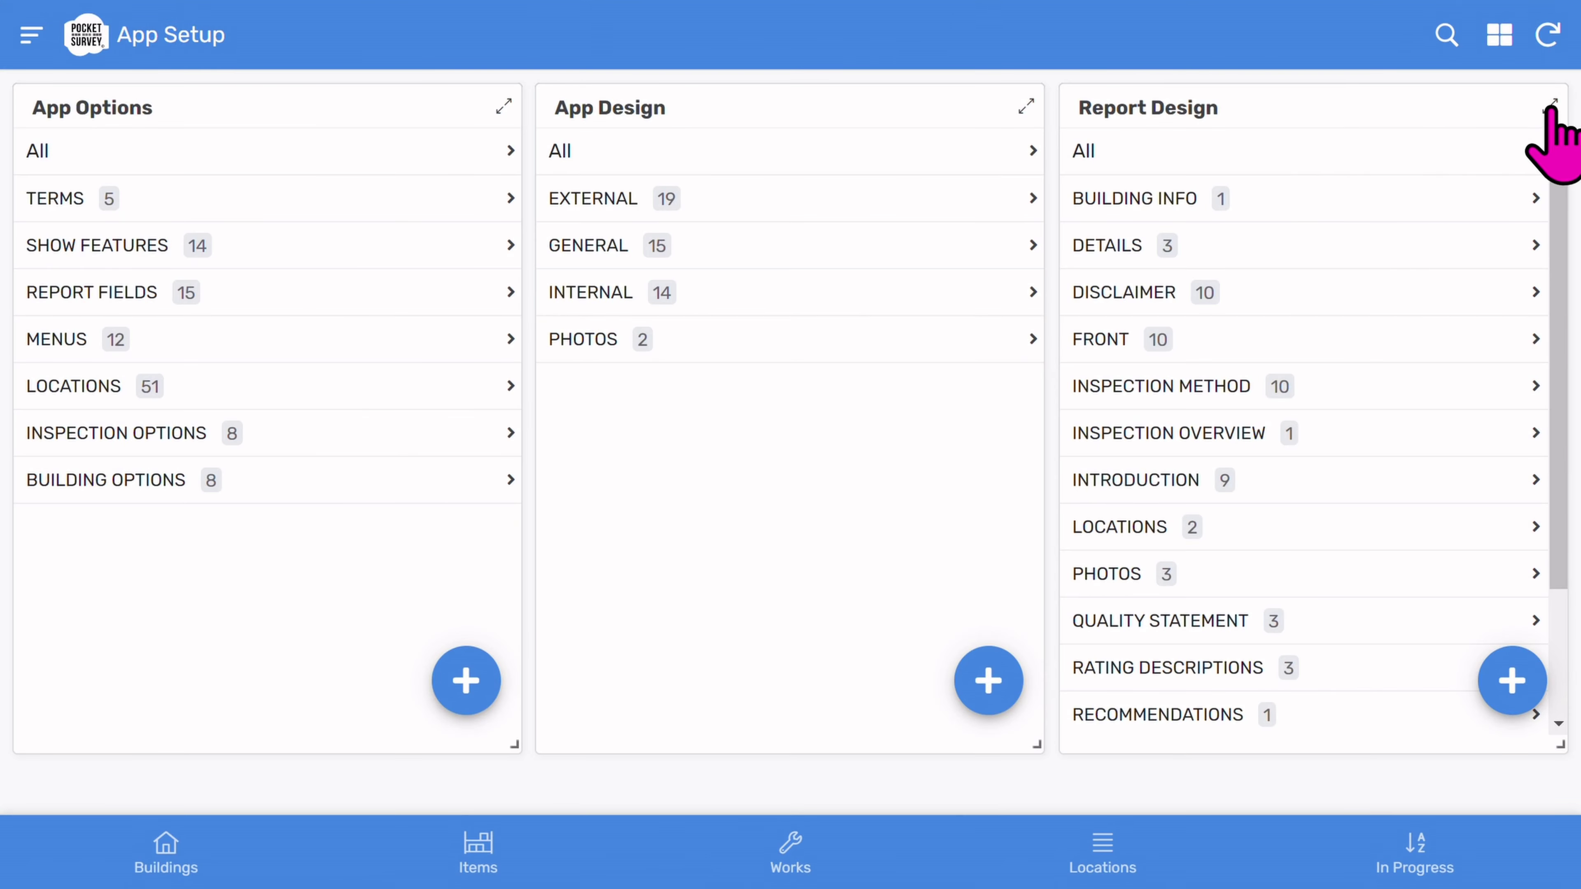
left_click(1551, 107)
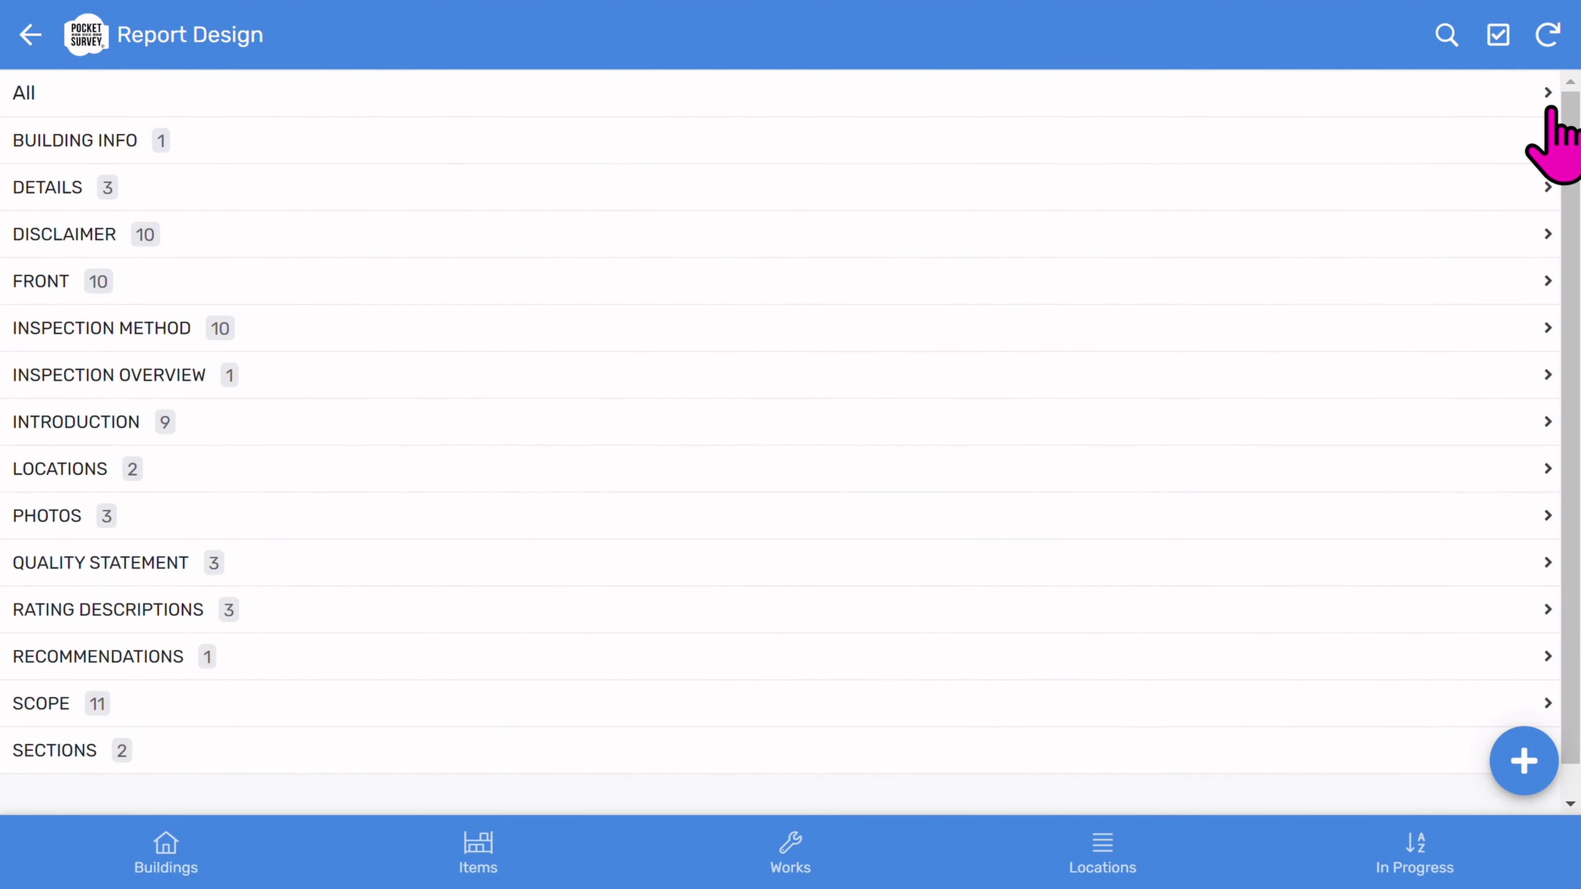
left_click(218, 237)
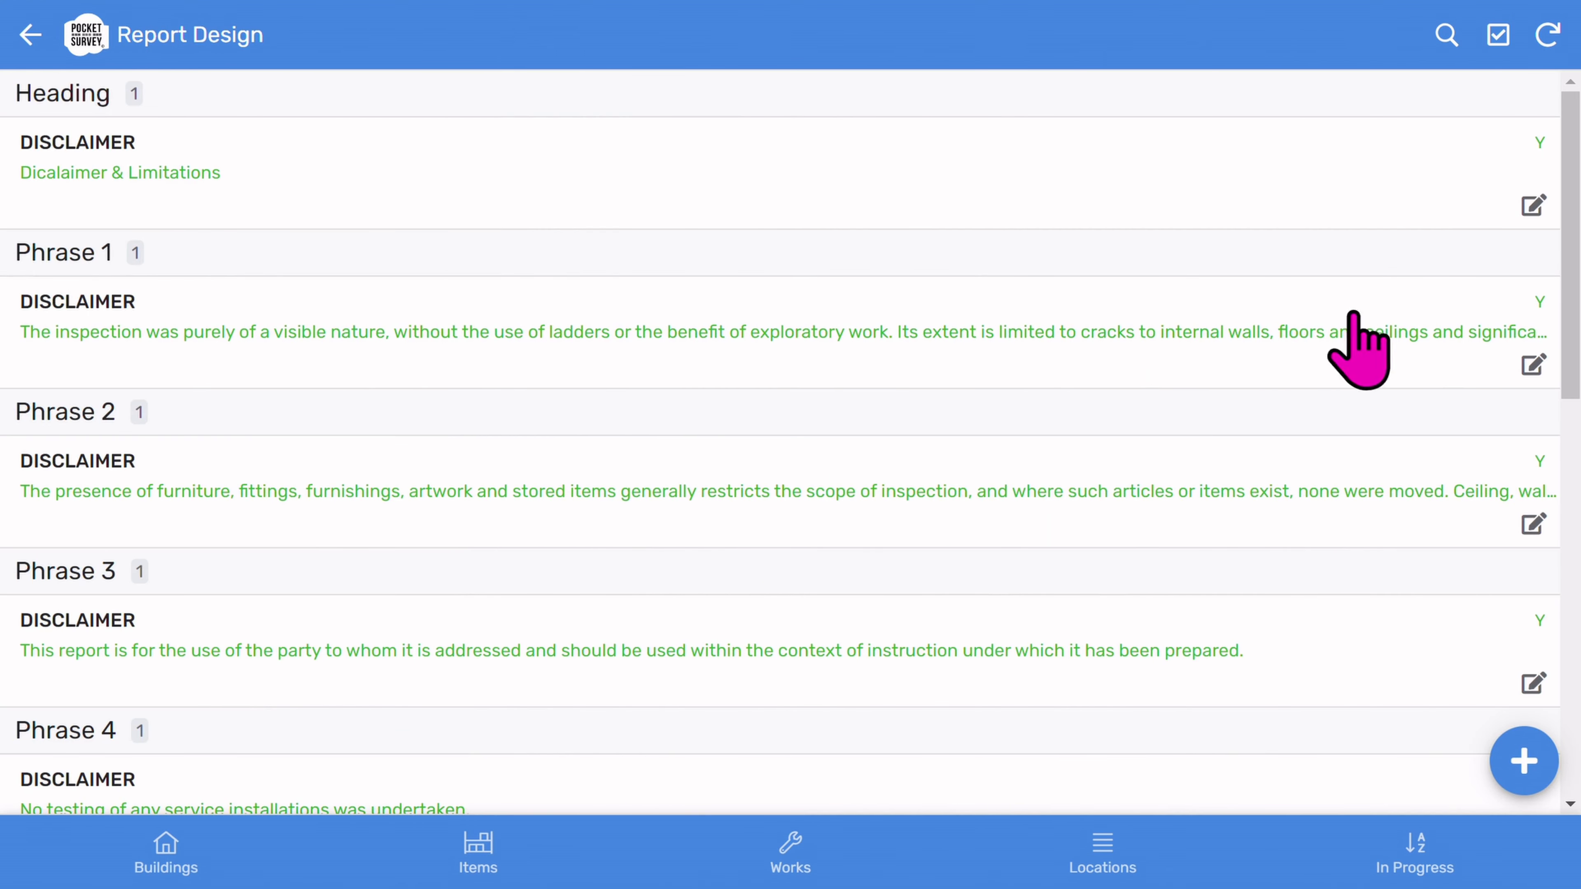
Review Phrase 1, toggling Show to N and back to Y, then cancel without saving.
left_click(1533, 365)
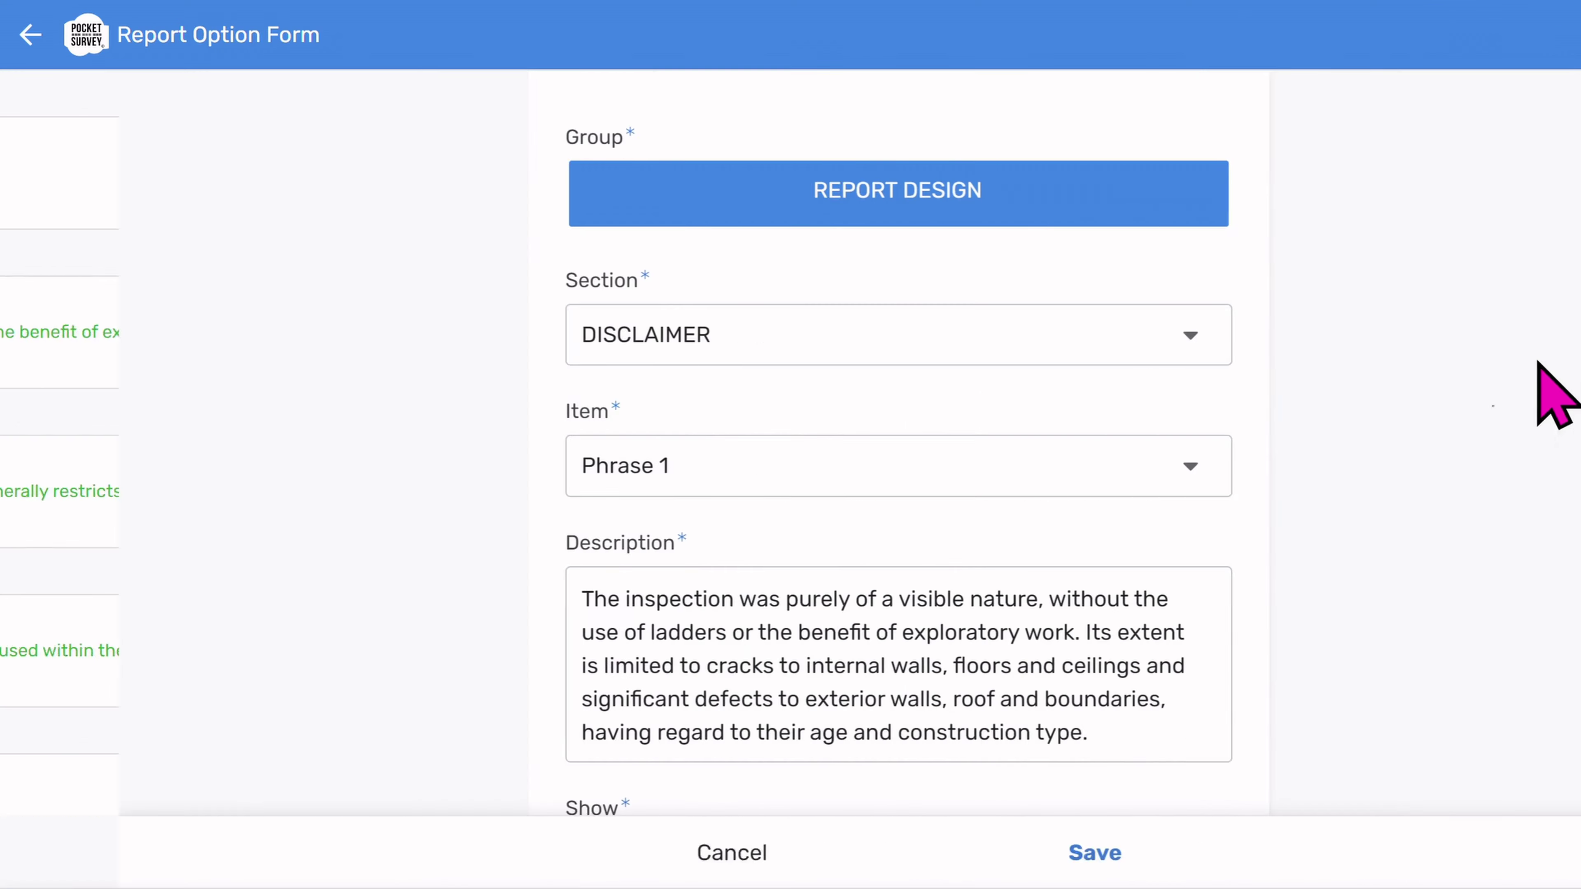
scroll(865, 448, "down", 2)
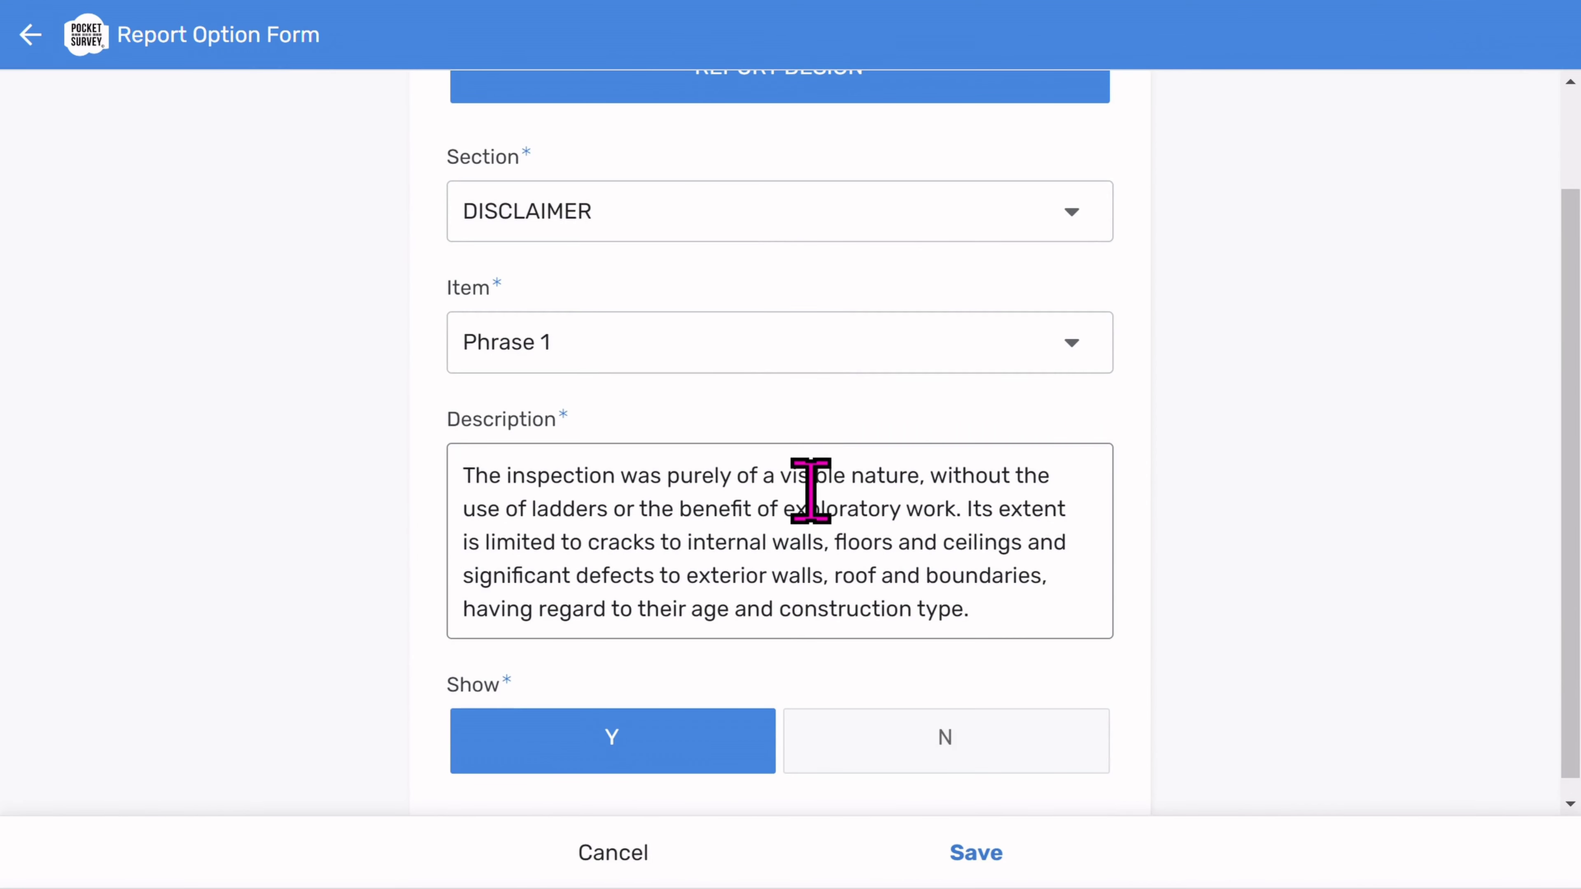
left_click_drag(811, 490, 998, 646)
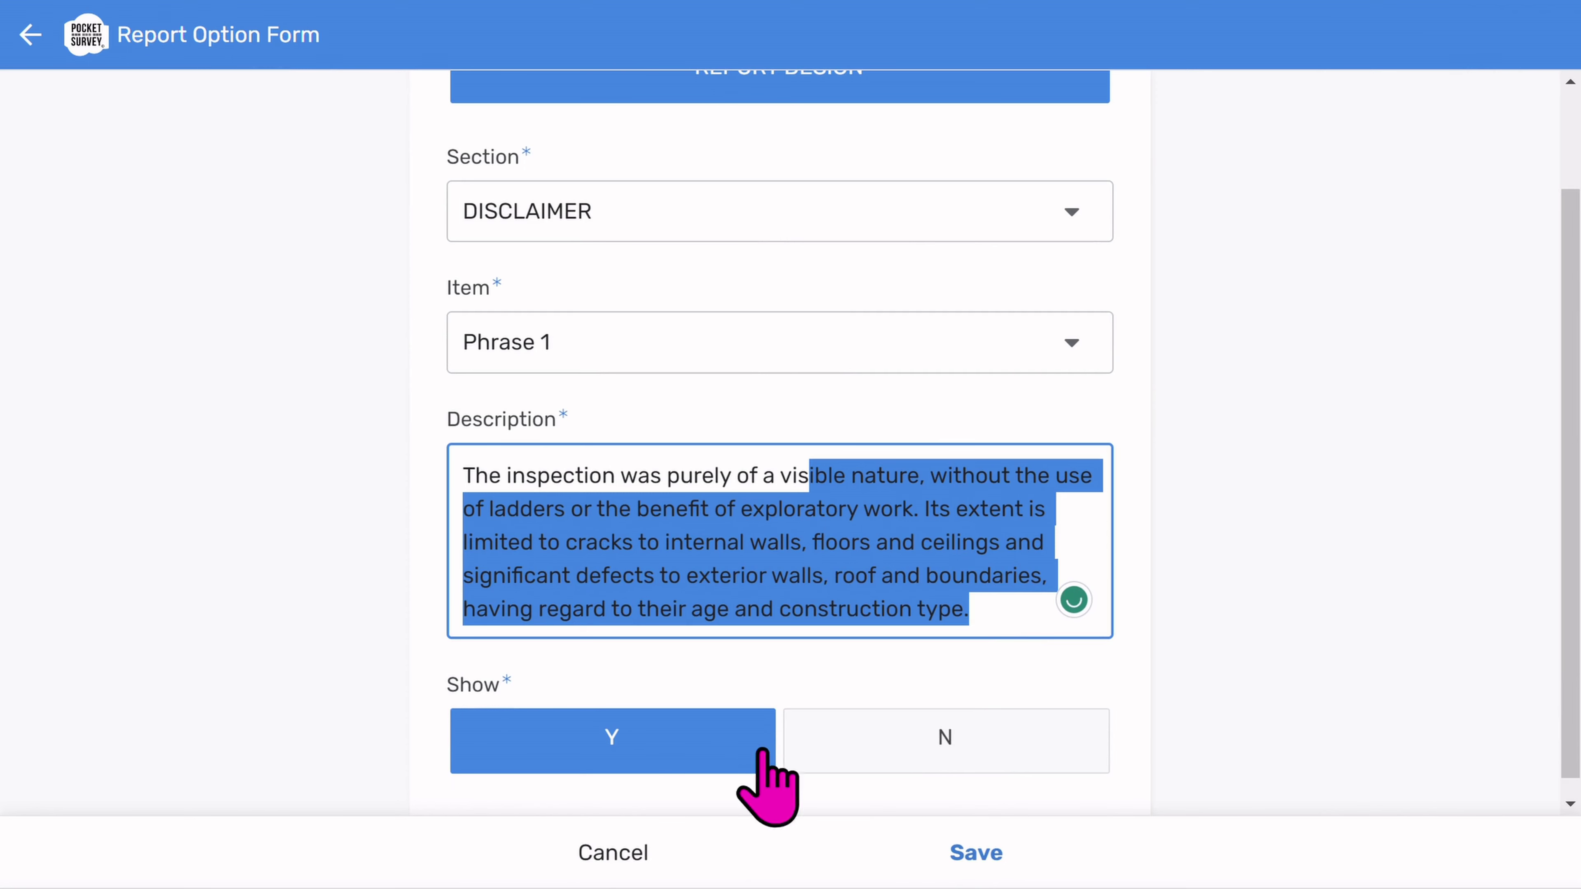
left_click(970, 734)
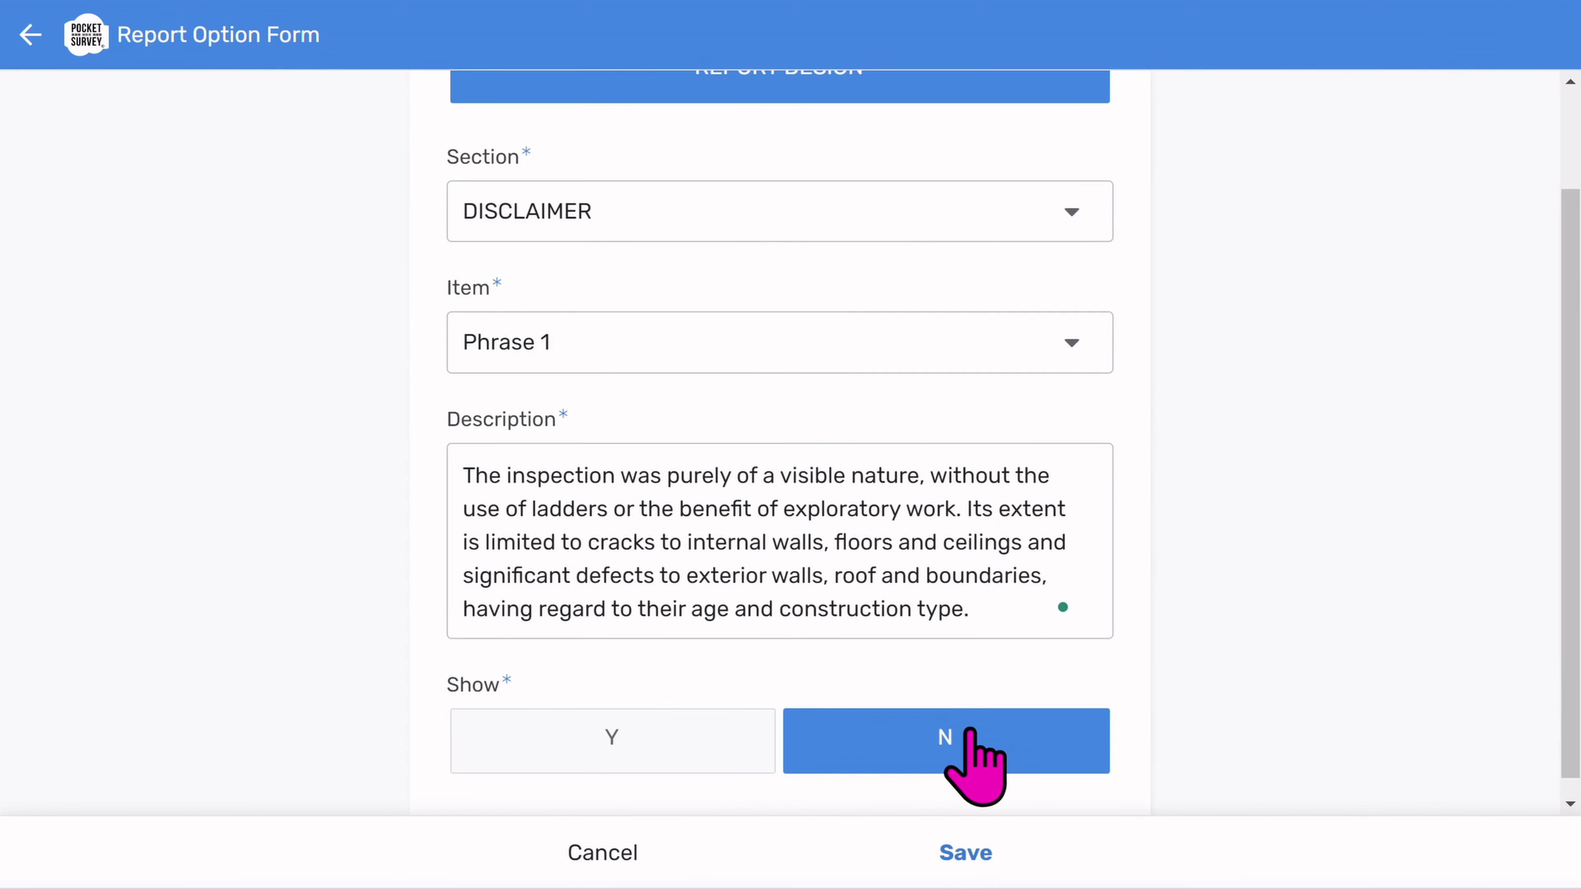
left_click(654, 737)
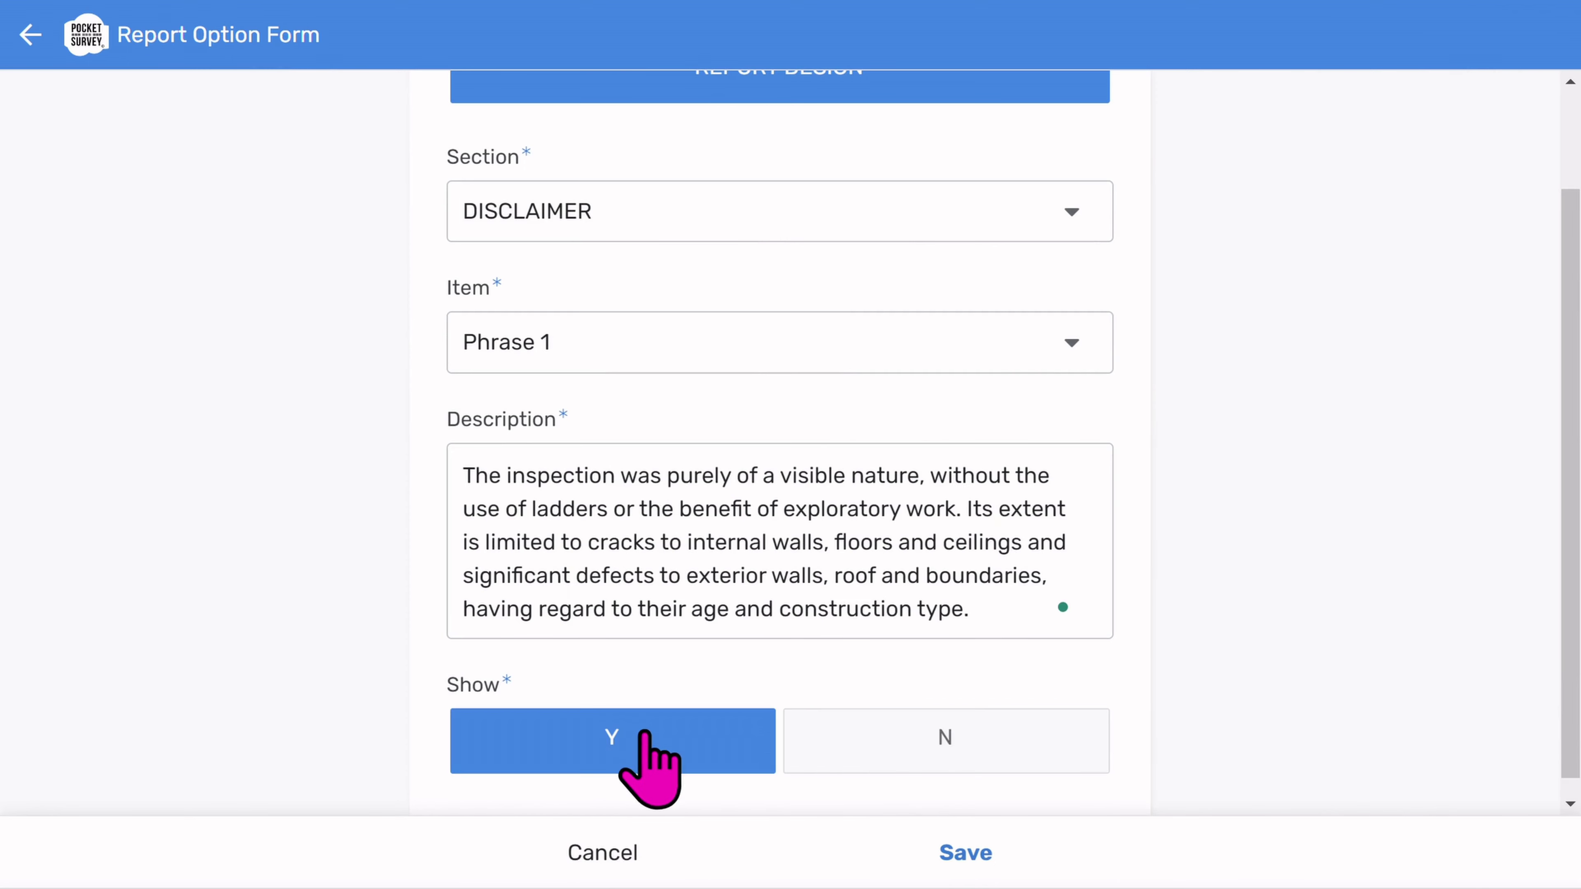
left_click(596, 852)
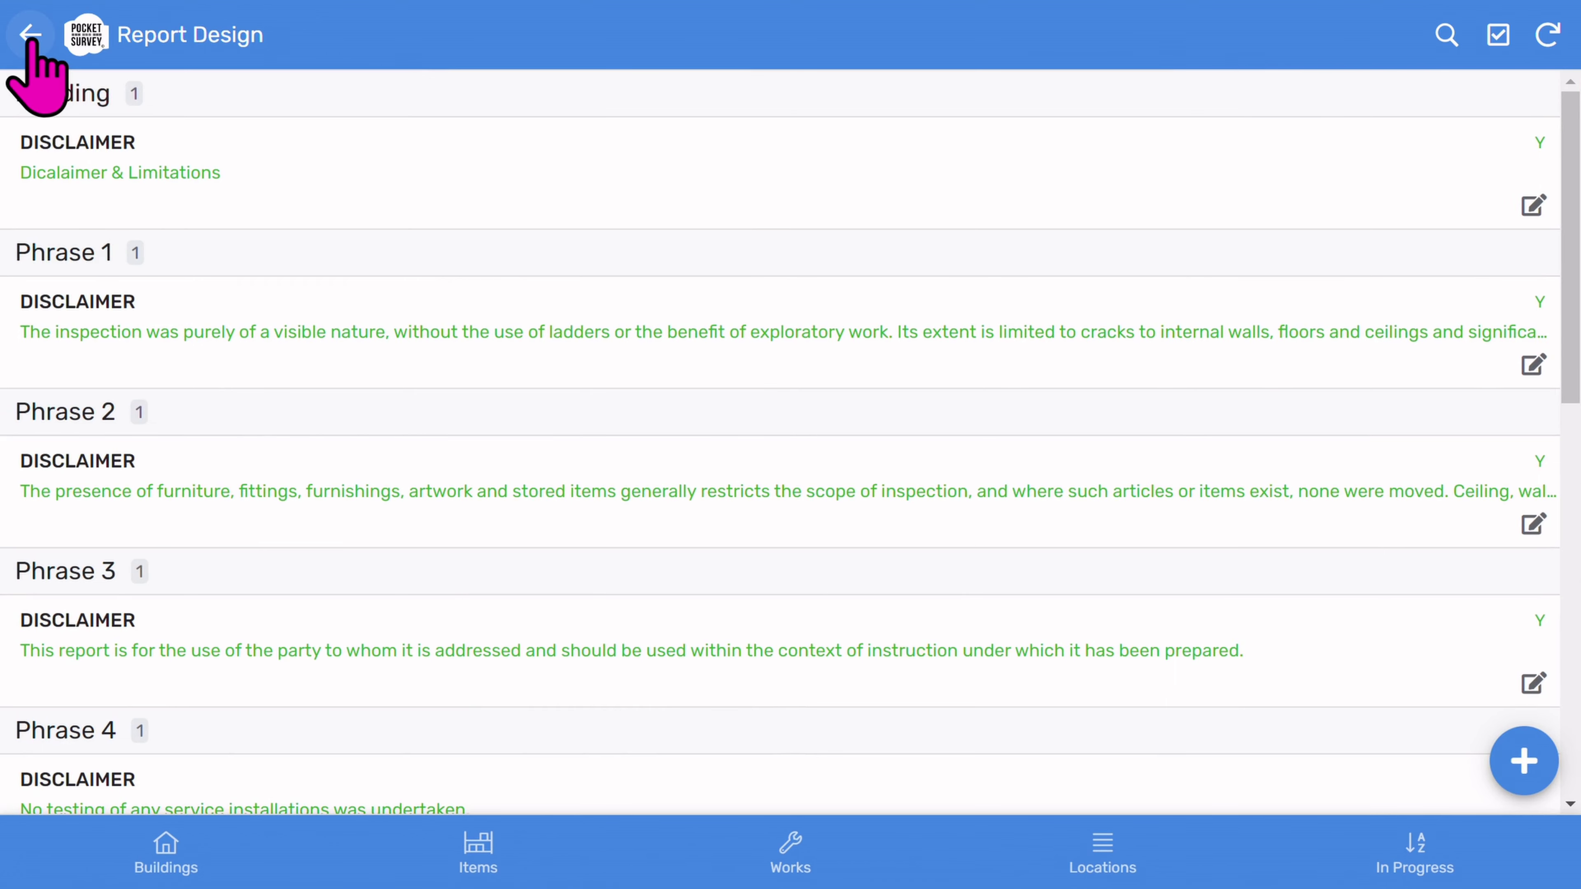
Toggle the BUILDING INFO Layout's Show setting to N and back to Y, then return to the report sections list.
left_click(31, 35)
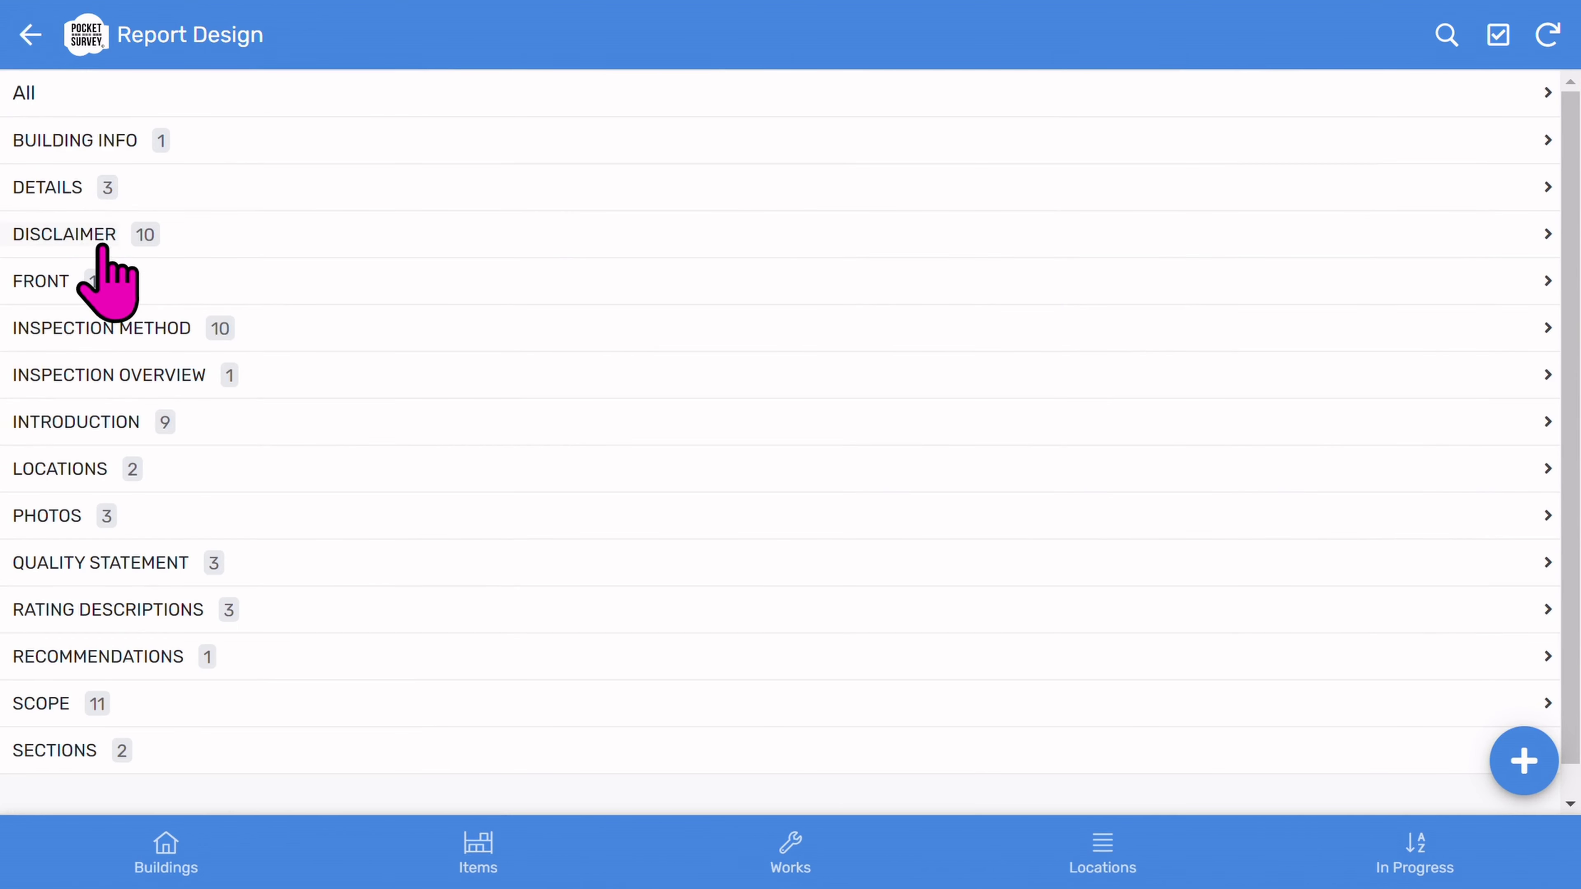
left_click(116, 142)
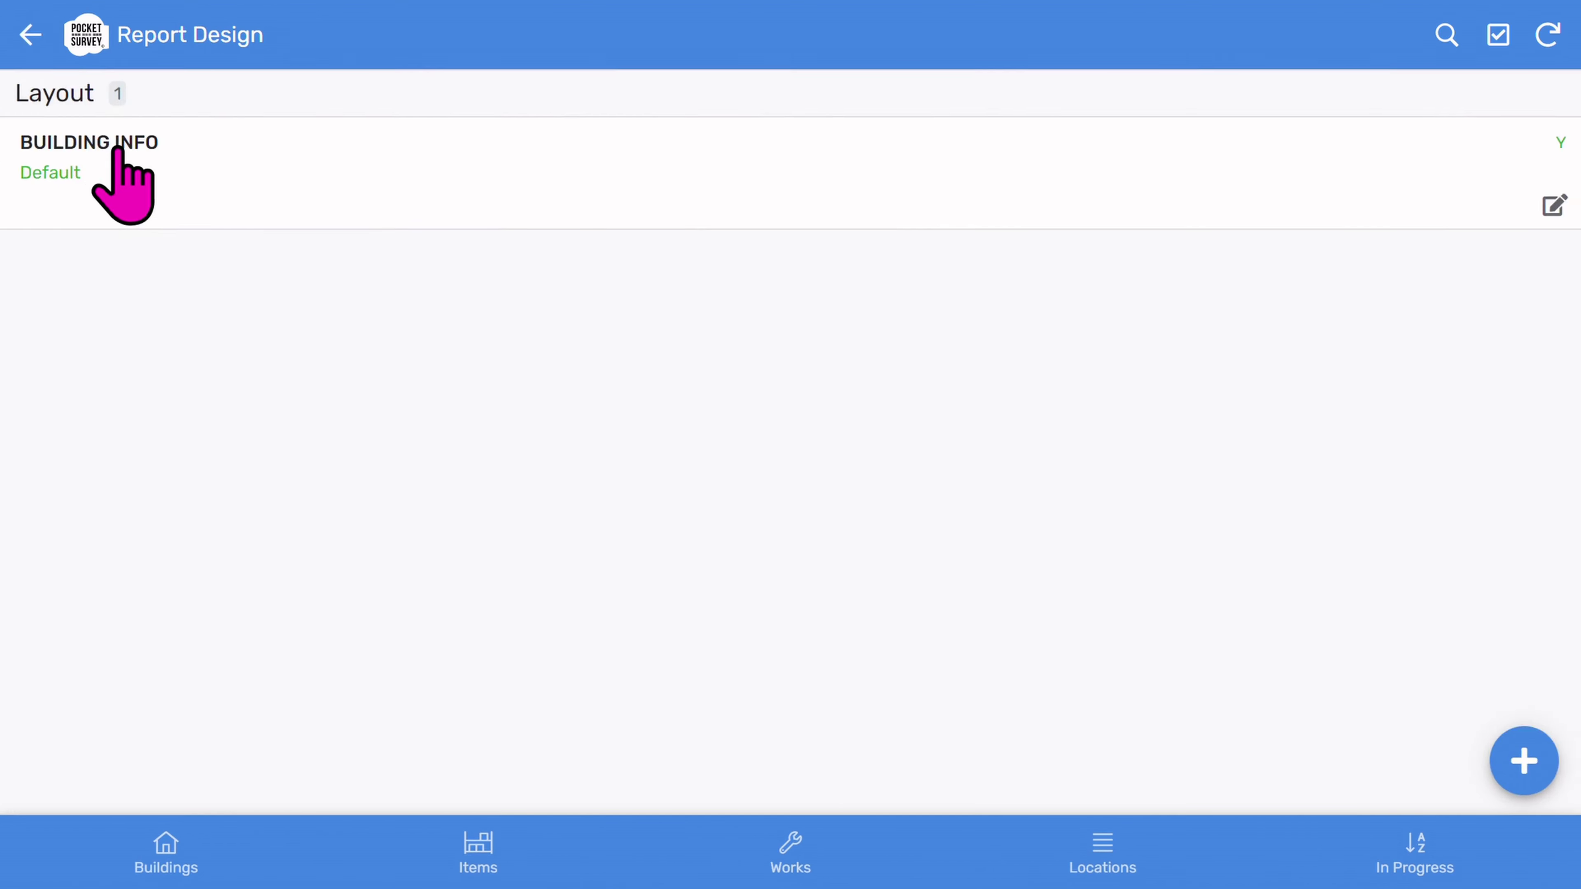
left_click(1305, 173)
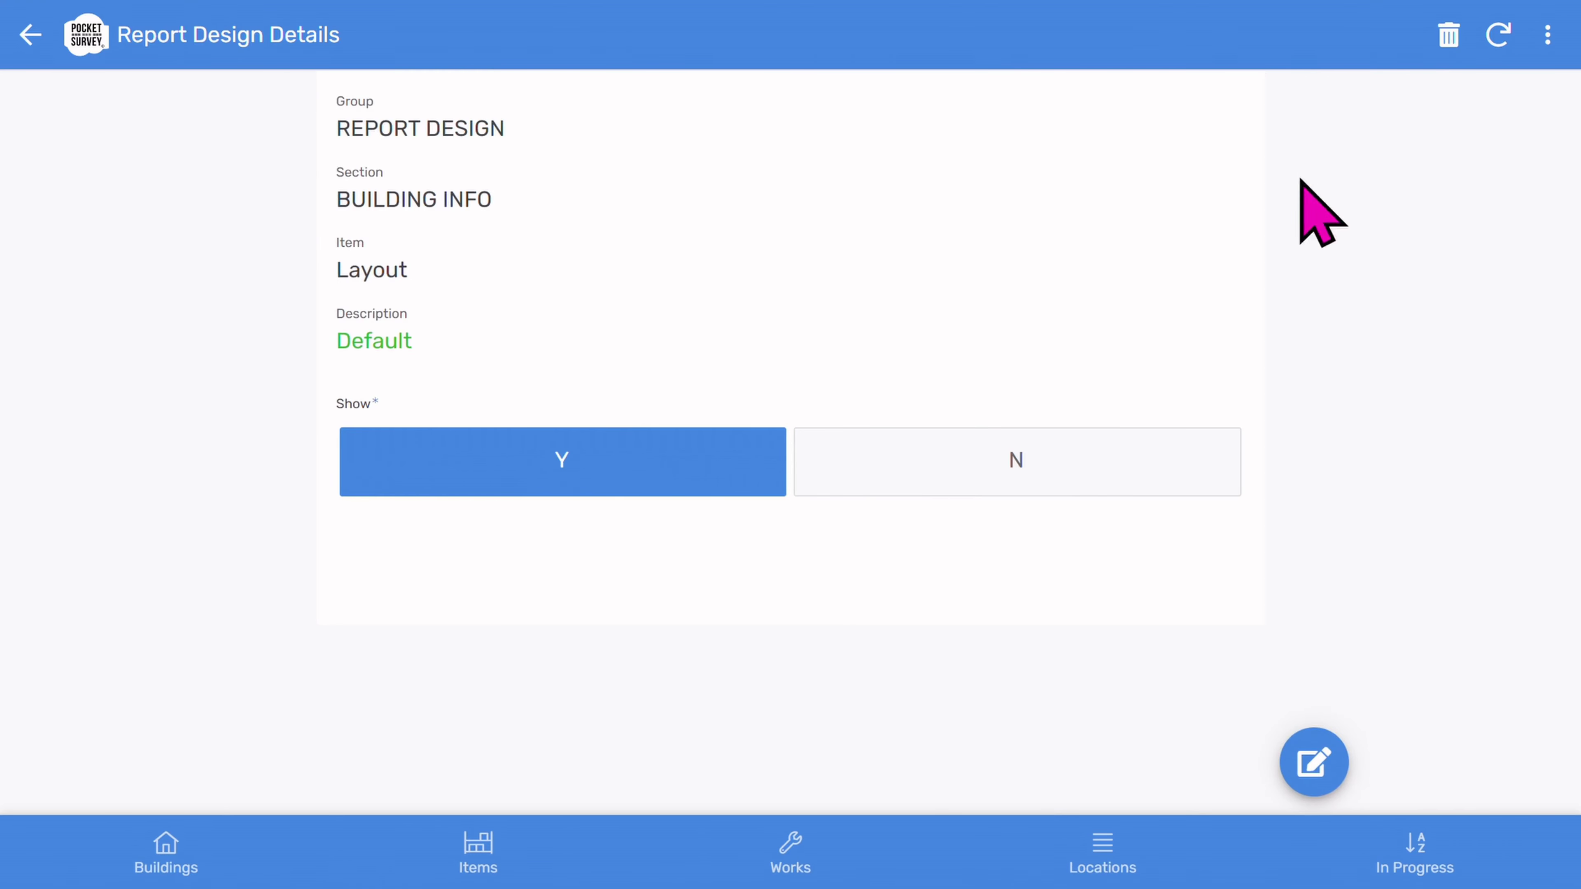
left_click(1015, 479)
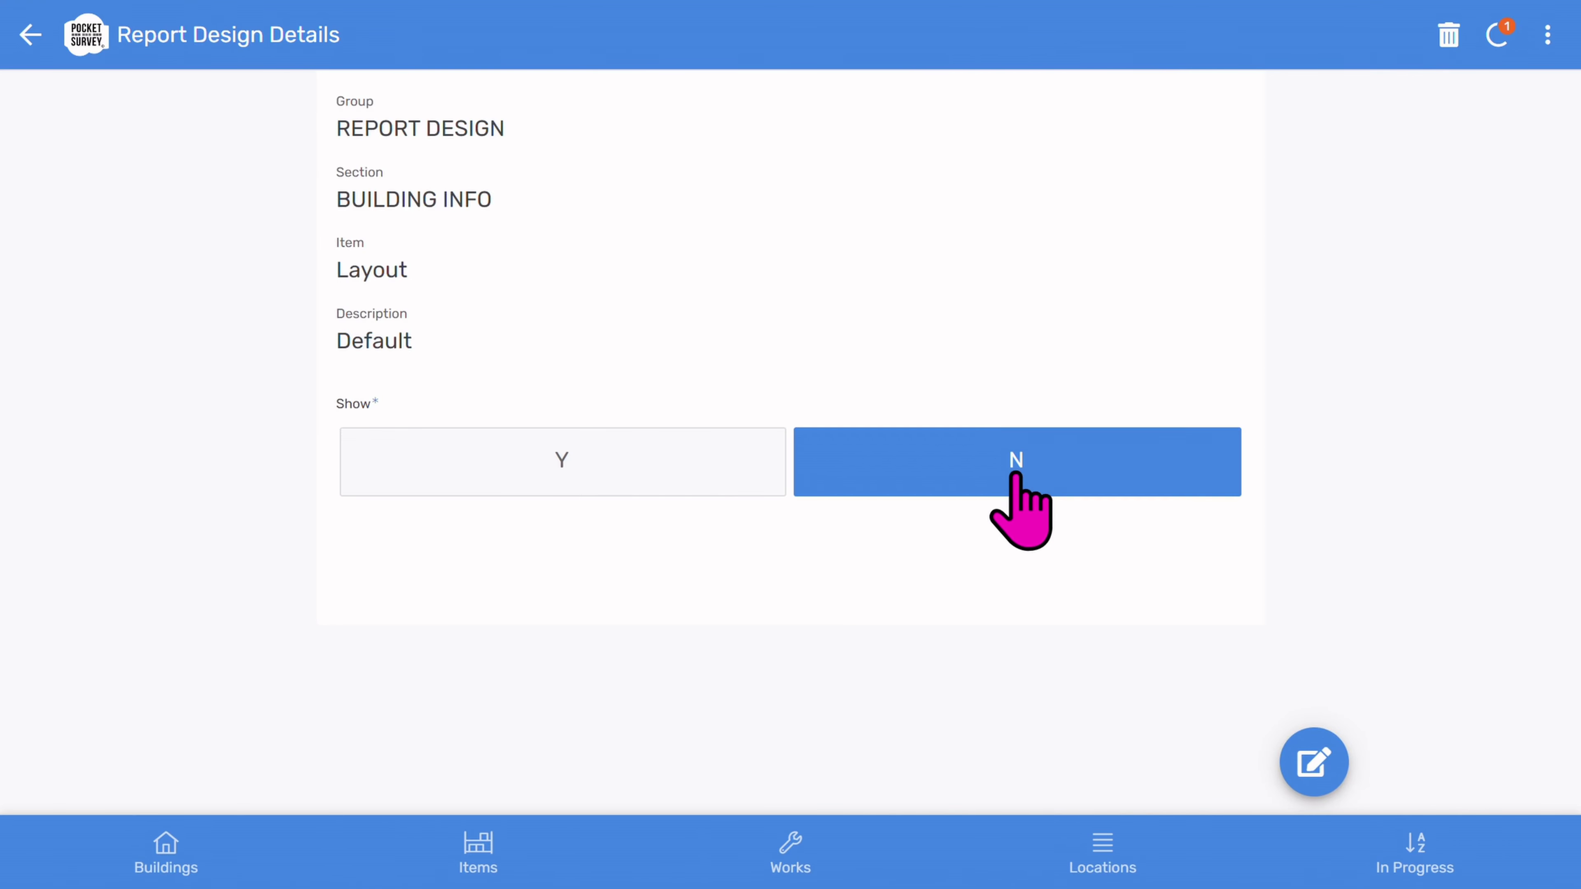
left_click(636, 465)
left_click(30, 35)
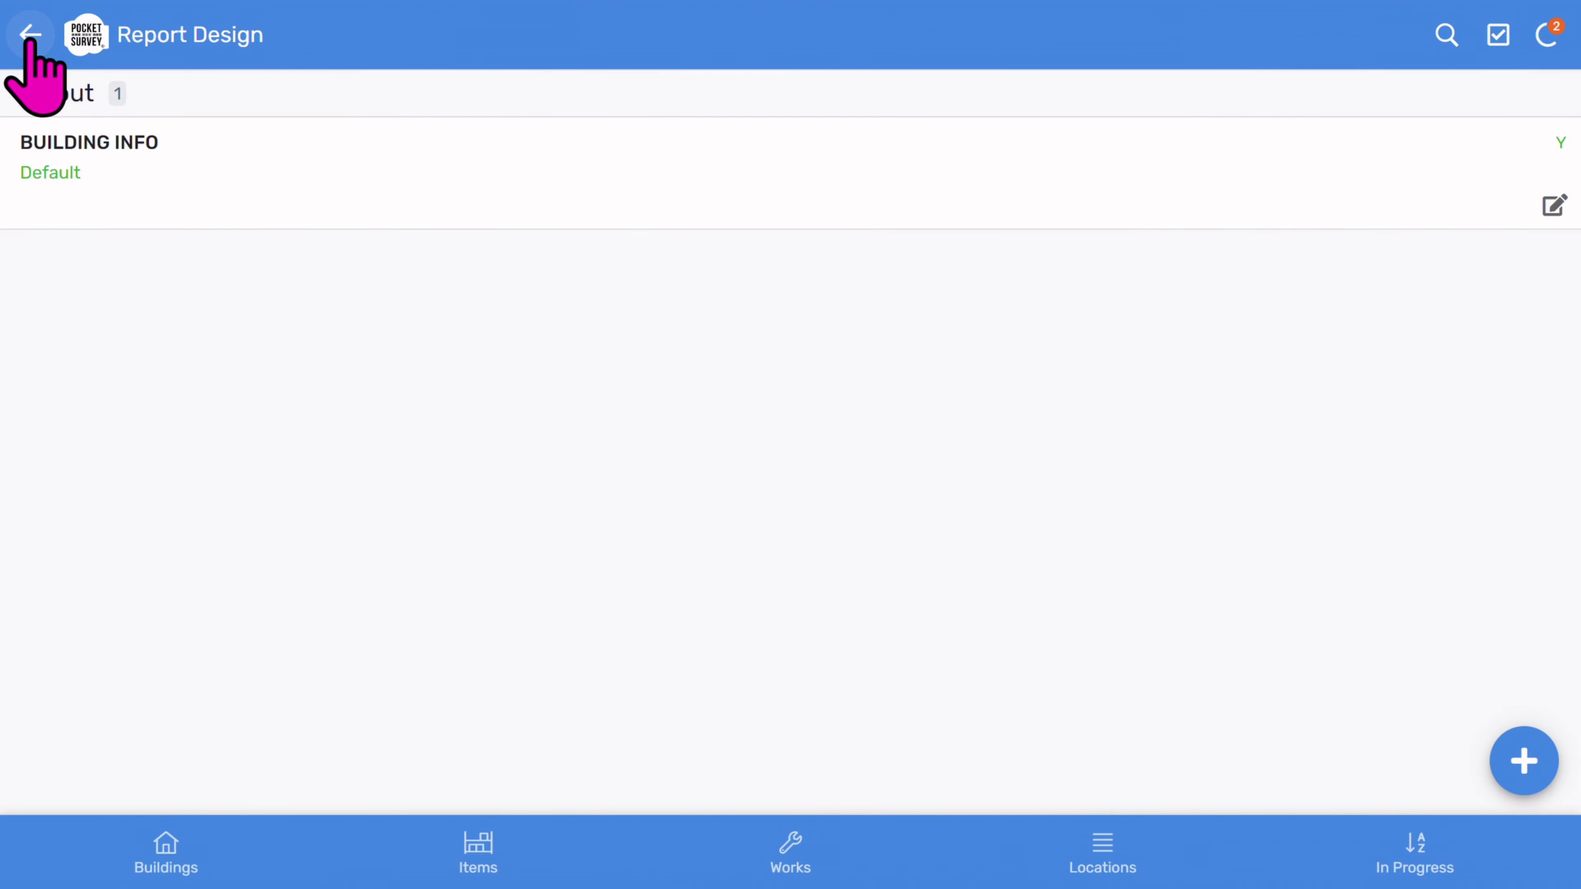
left_click(30, 36)
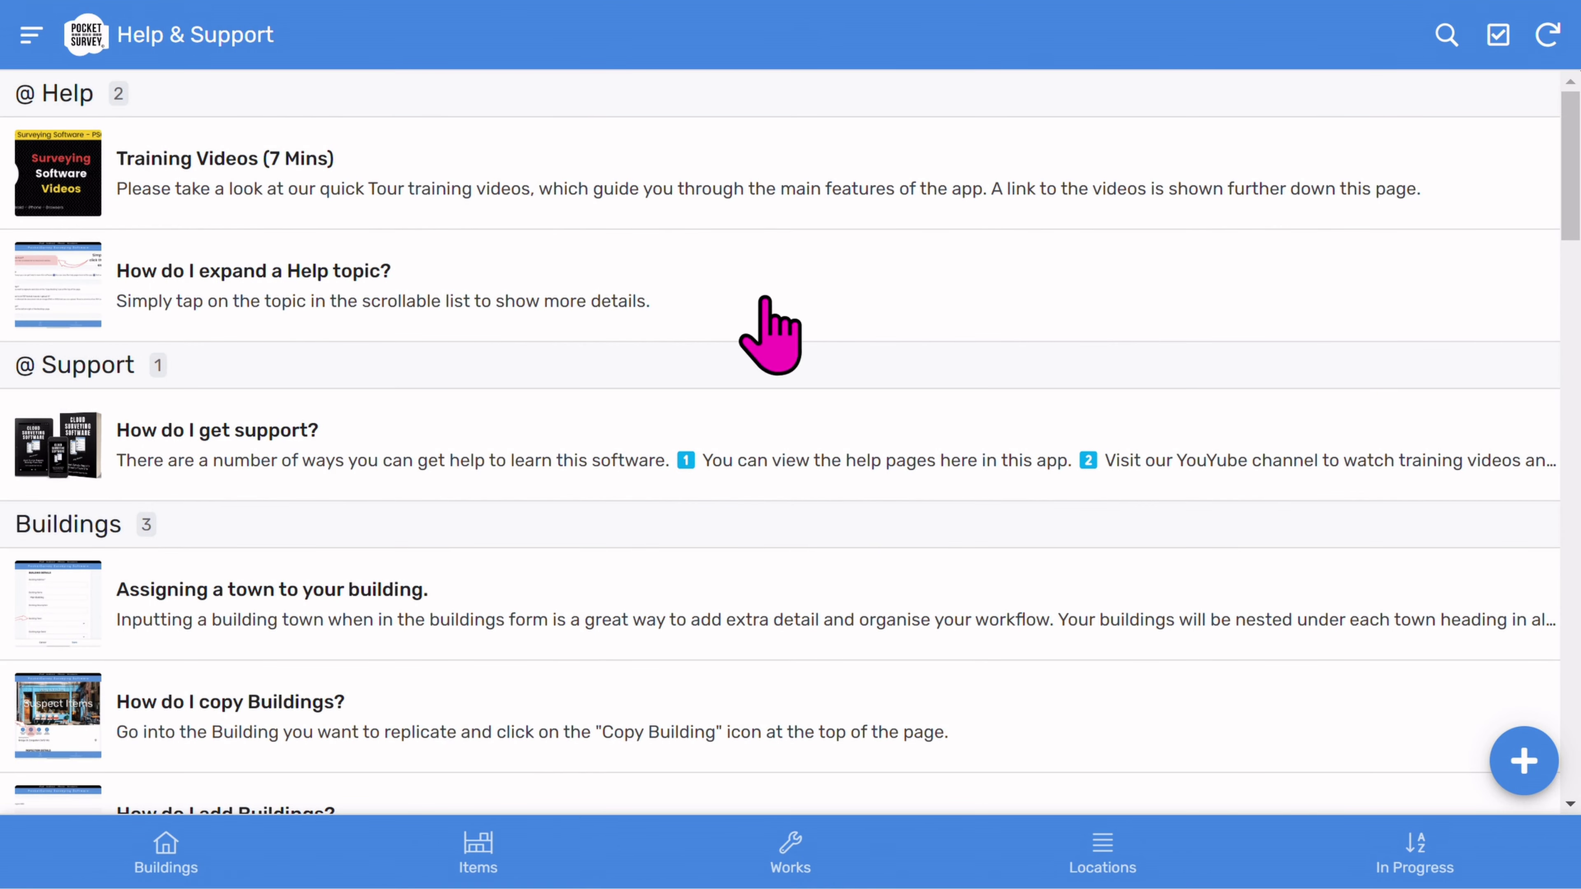
Read through the Training Videos (7 Mins) help topic and return to the Help & Support list.
left_click(773, 202)
scroll(794, 388, "down", 3)
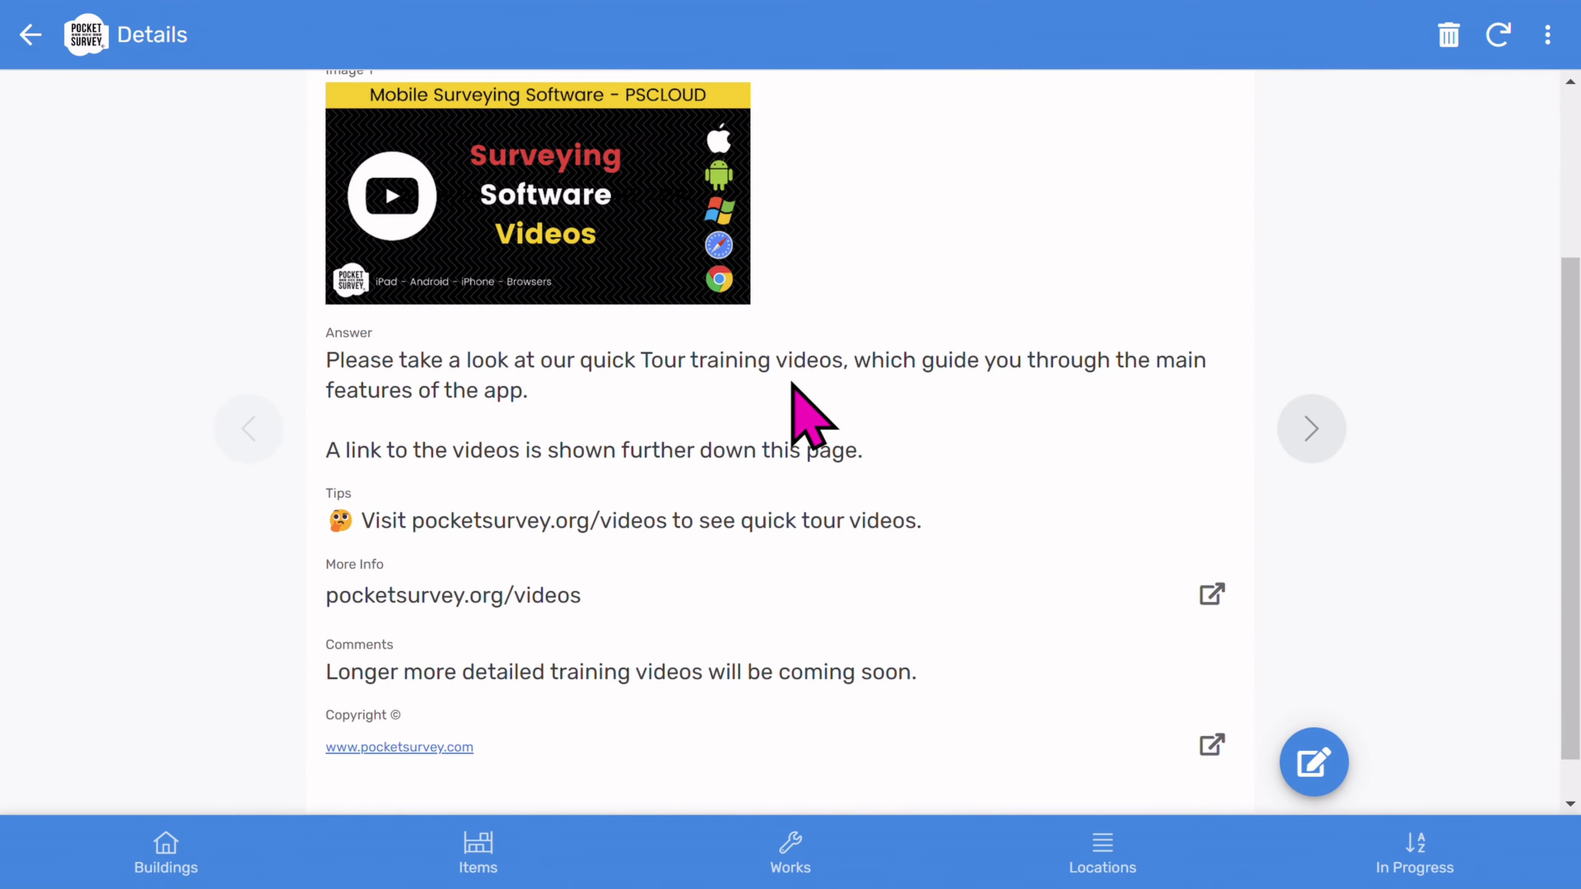
scroll(792, 386, "down", 1)
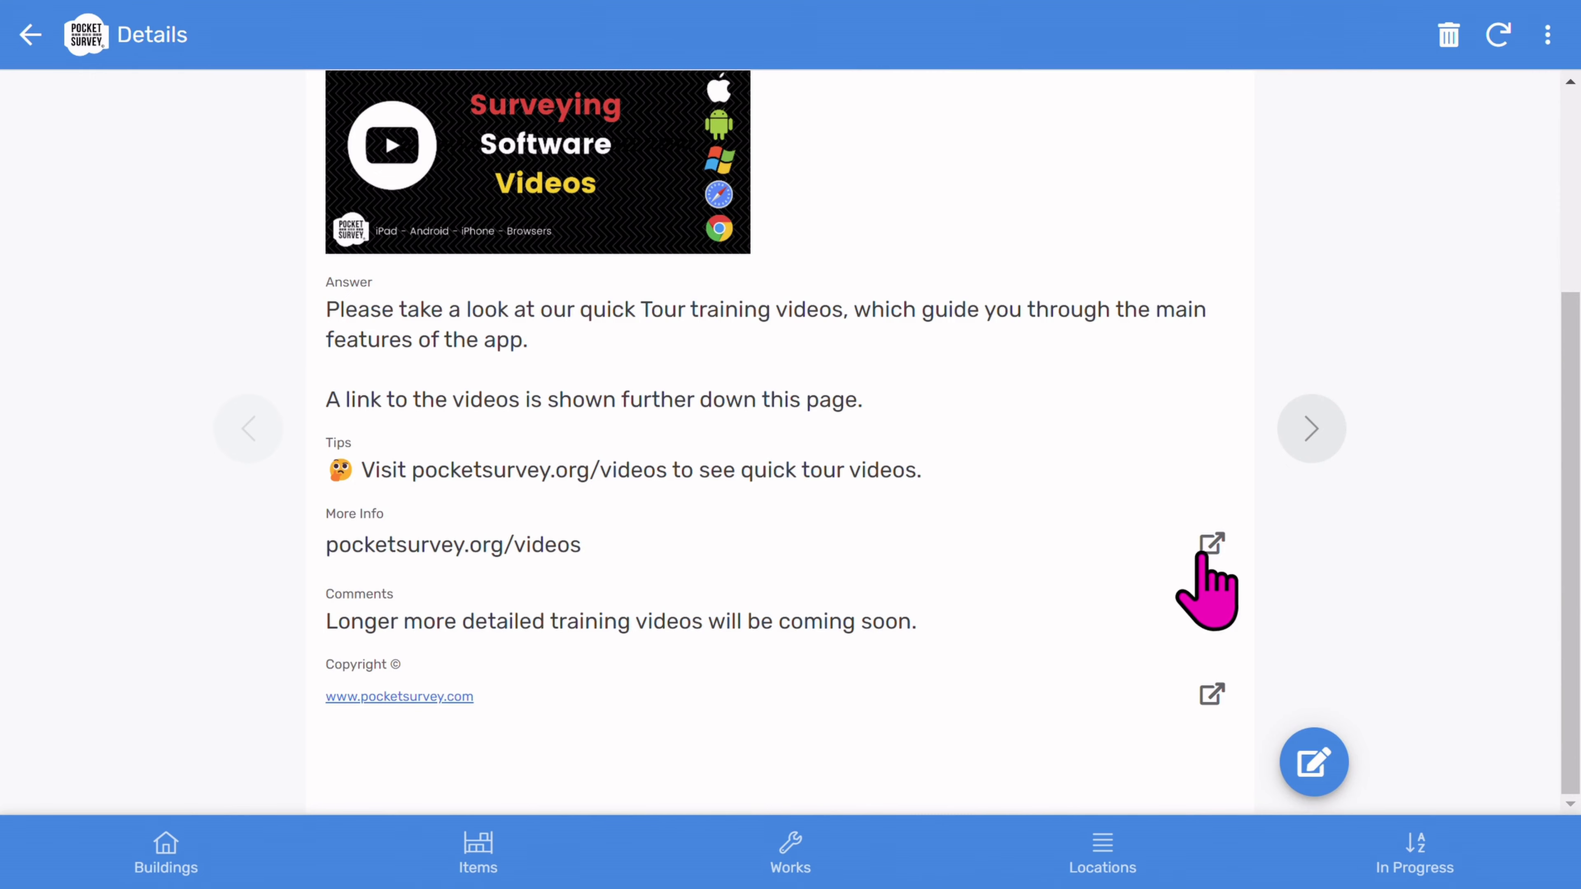
left_click(28, 35)
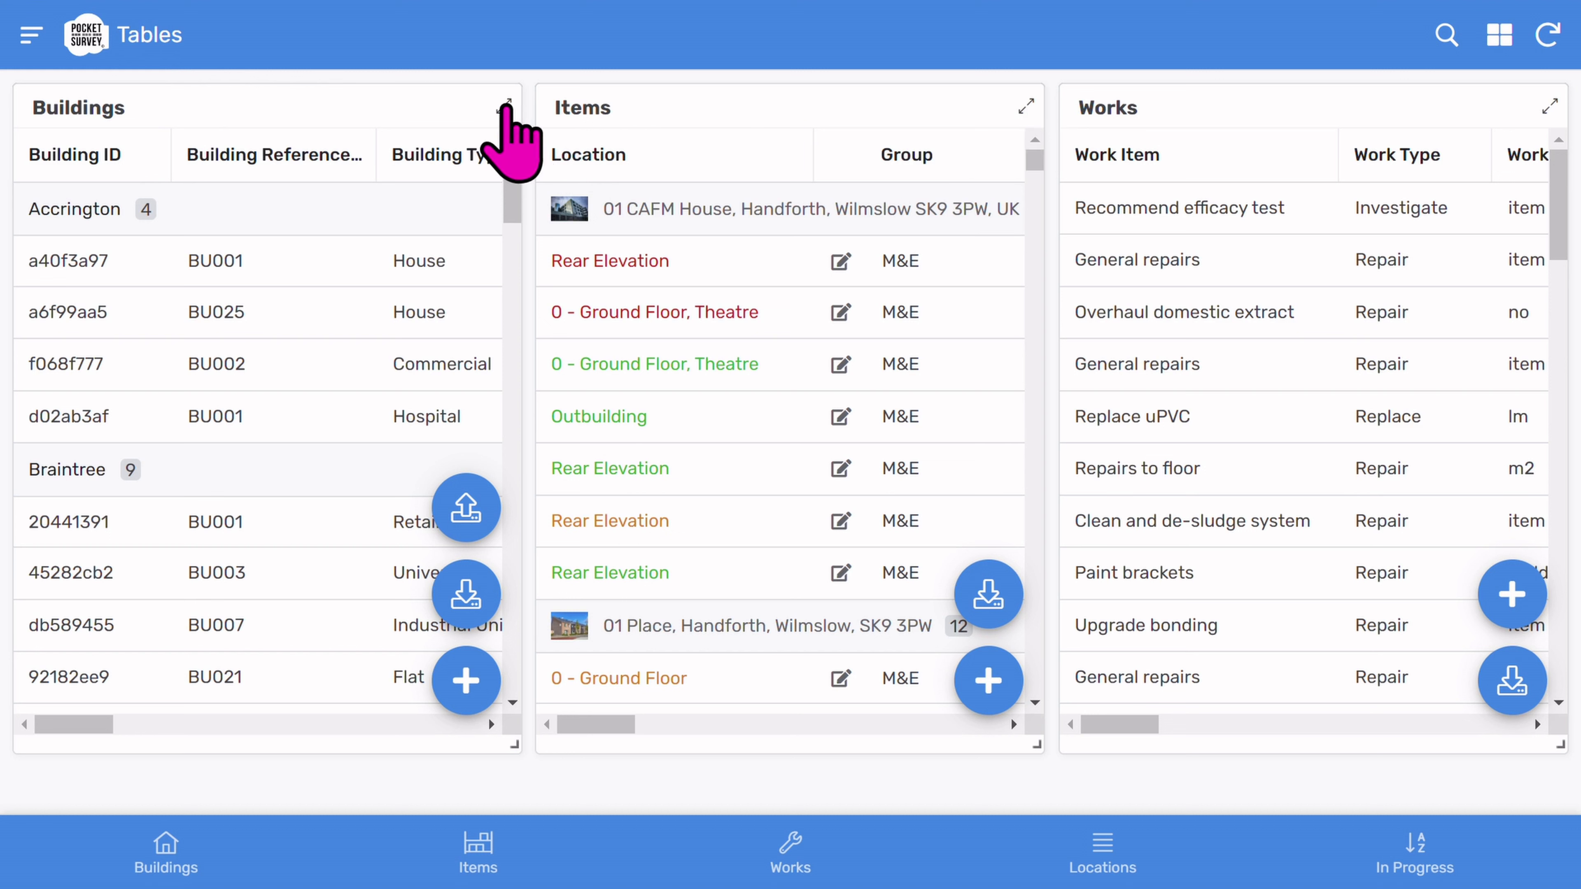
Expand the Buildings table to full screen, try its search and Filter options, and scroll across its columns.
left_click(505, 103)
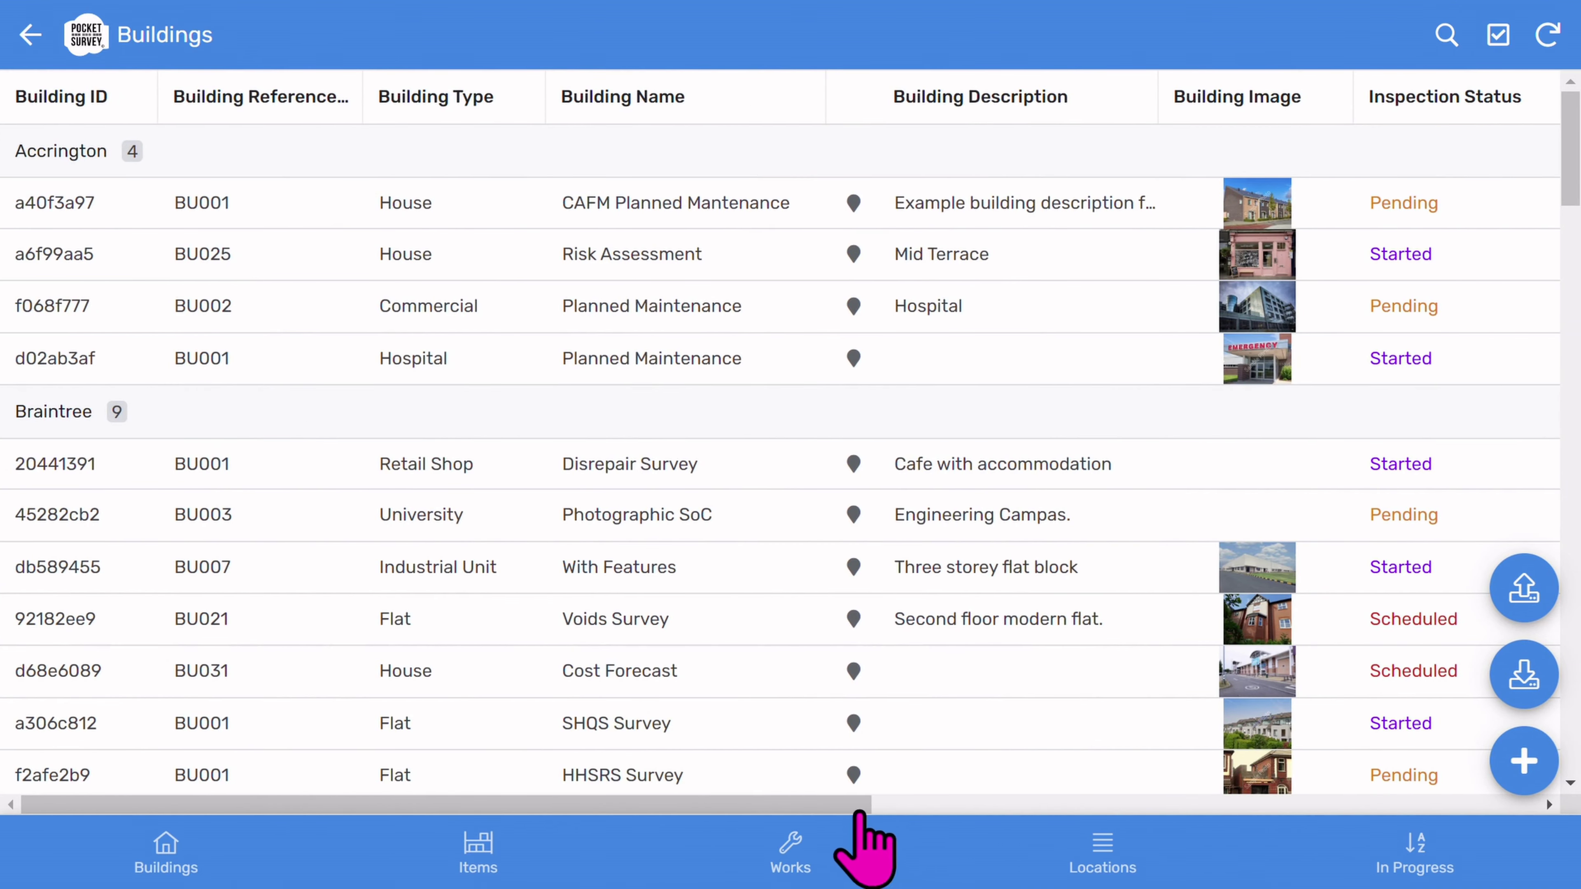
left_click(1246, 806)
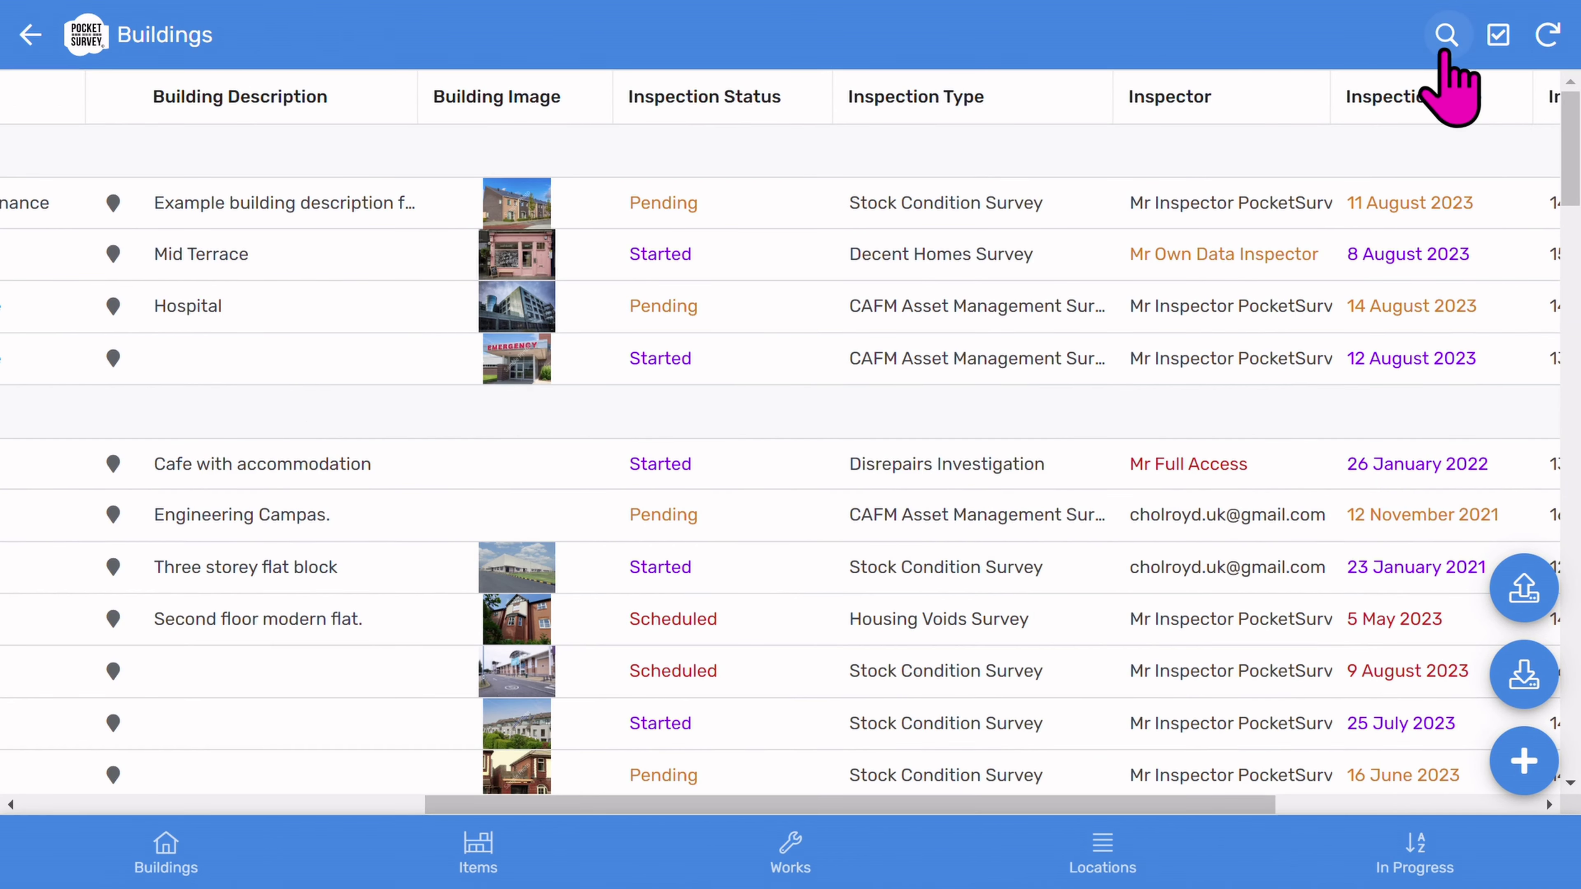
left_click(1446, 36)
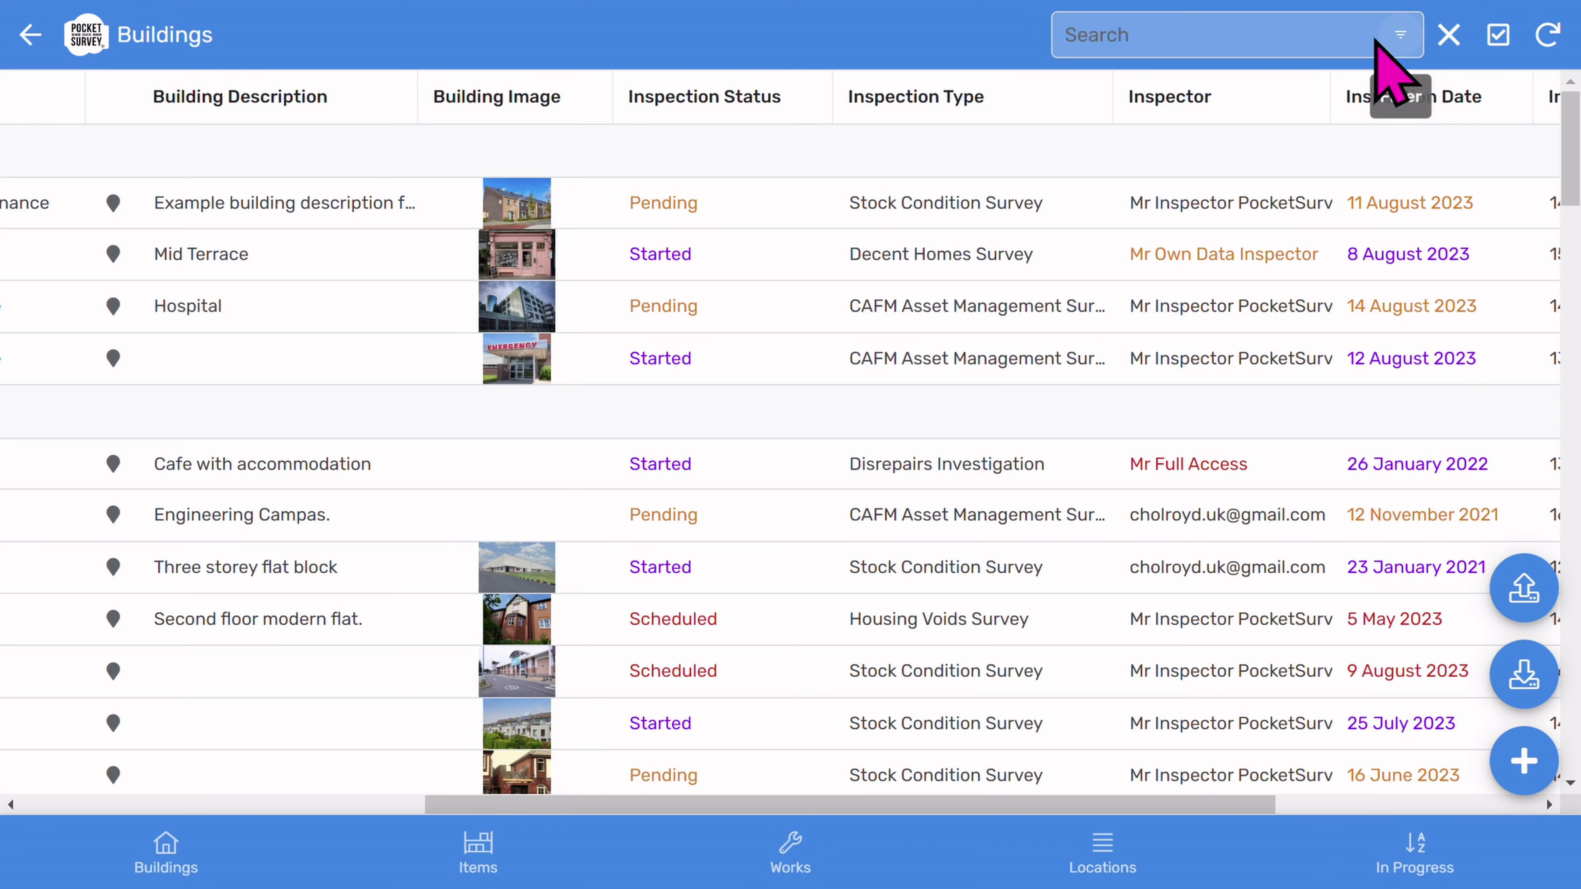
left_click(1400, 36)
left_click(1492, 859)
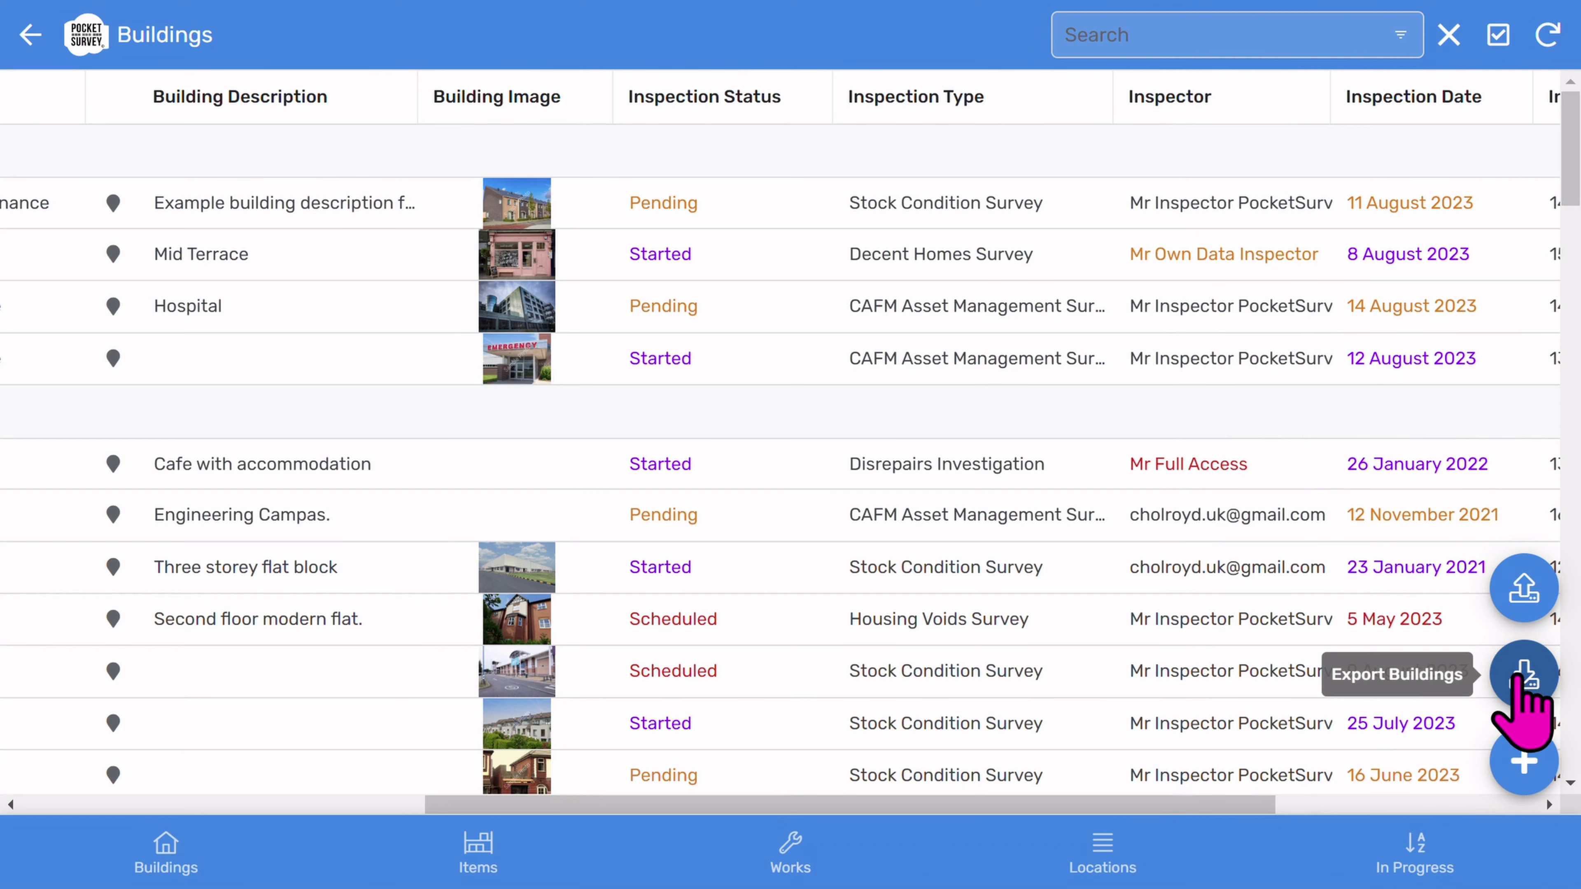
left_click_drag(523, 807, 69, 810)
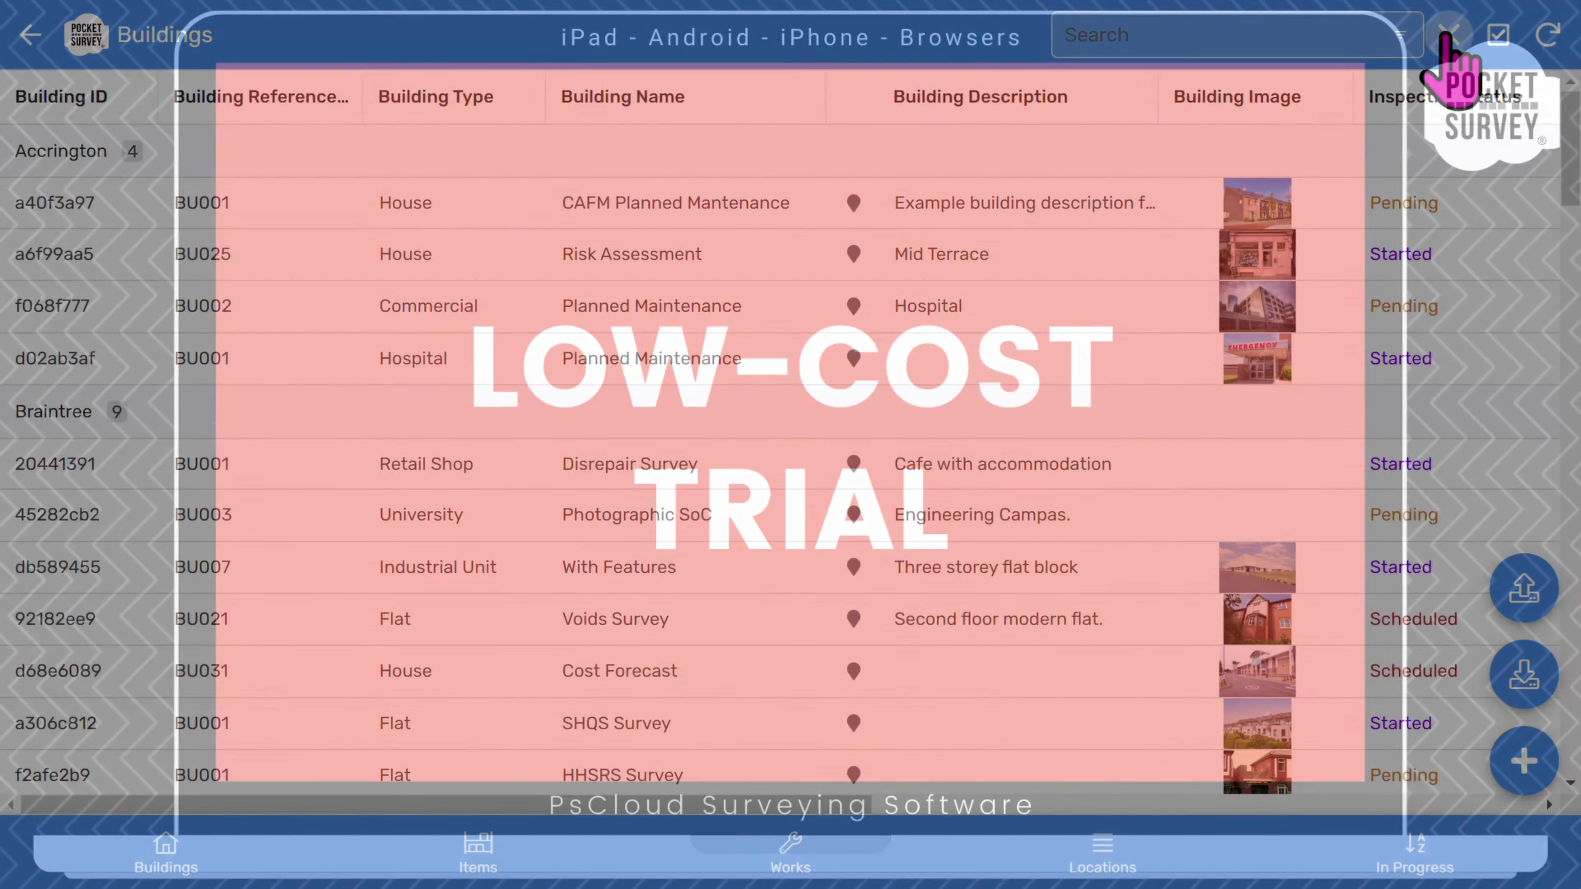